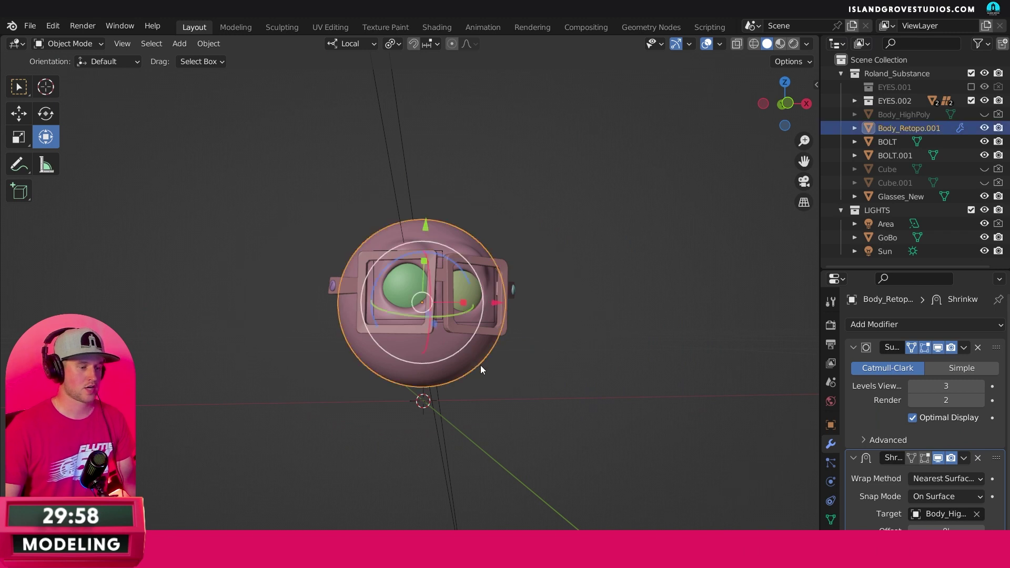
Step: Deselect the body and switch the viewport to rendered shading to view the textured character from the front
click(576, 371)
middle_drag(570, 372, 514, 398)
scroll(526, 334, up, 3)
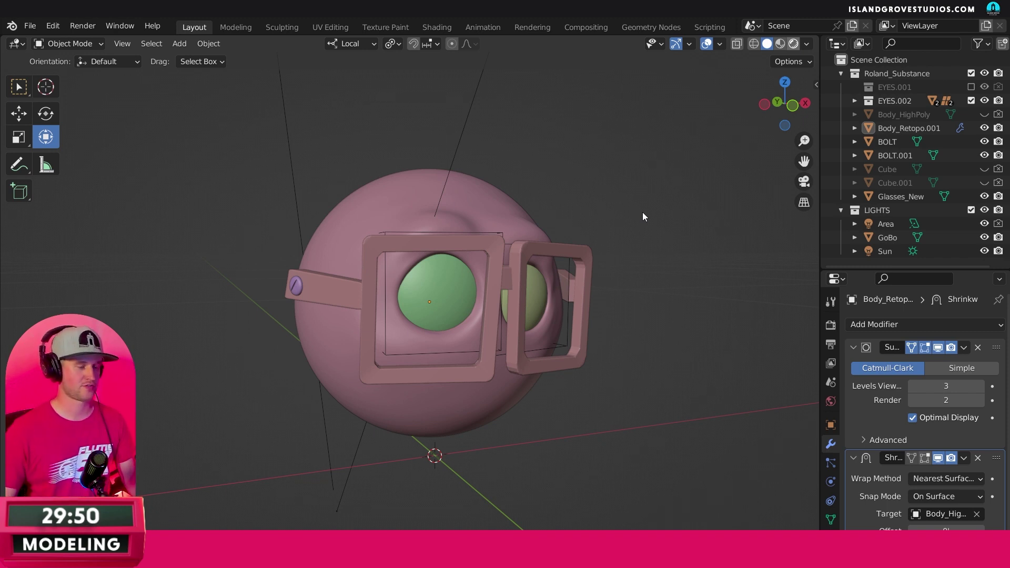
click(793, 44)
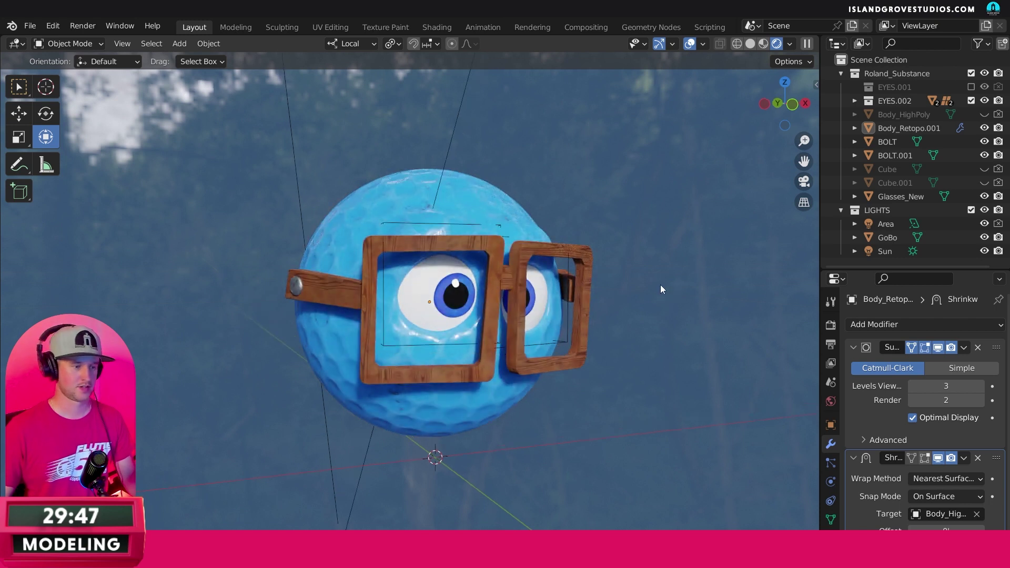
middle_drag(661, 285, 679, 273)
scroll(658, 321, down, 2)
middle_drag(676, 312, 650, 315)
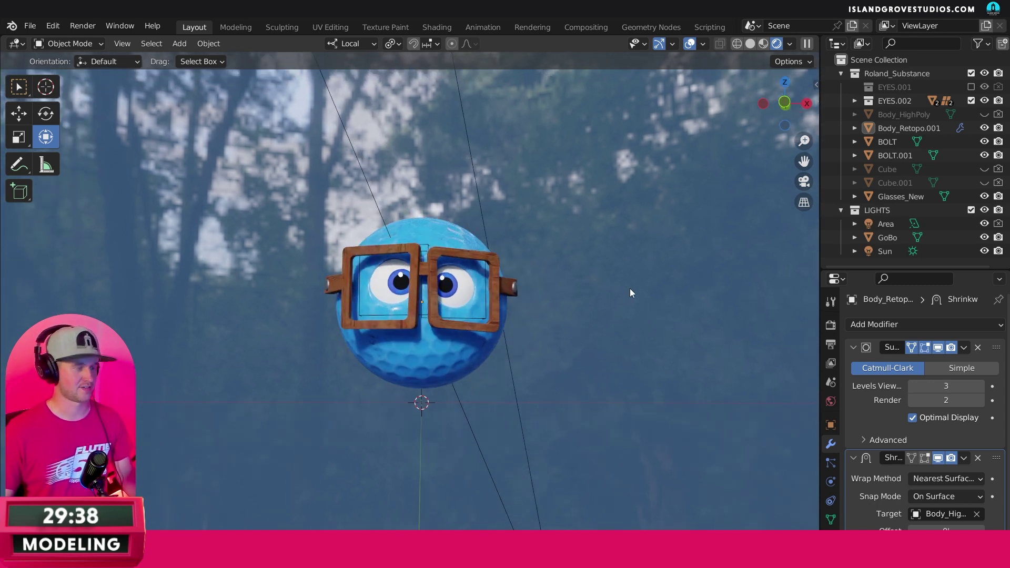
Step: Examine the light setup around the character, including the GoBo plane and the sun, from behind and from the side
middle_drag(609, 285, 628, 274)
scroll(601, 368, down, 8)
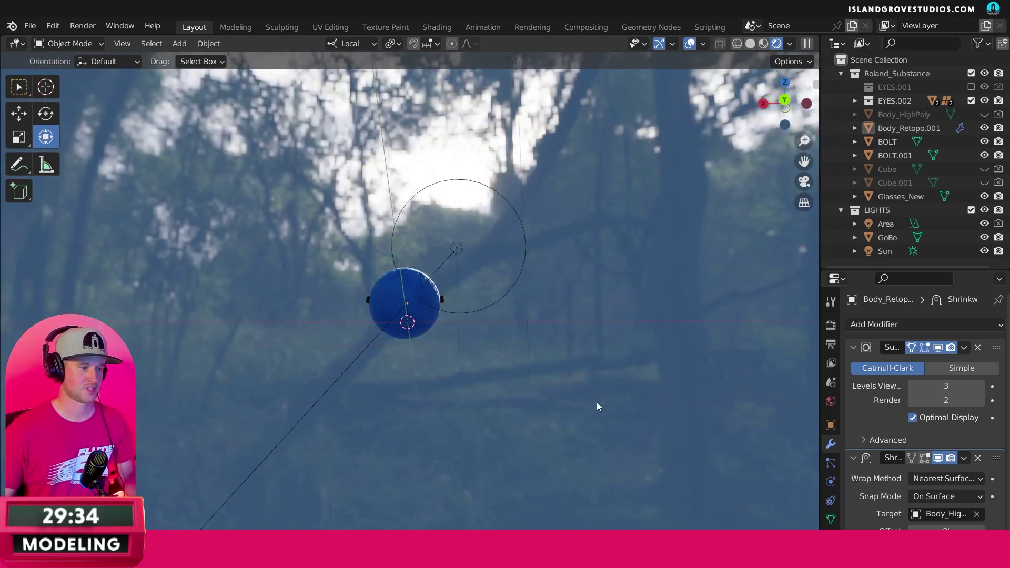
middle_drag(595, 324, 525, 247)
scroll(605, 237, down, 5)
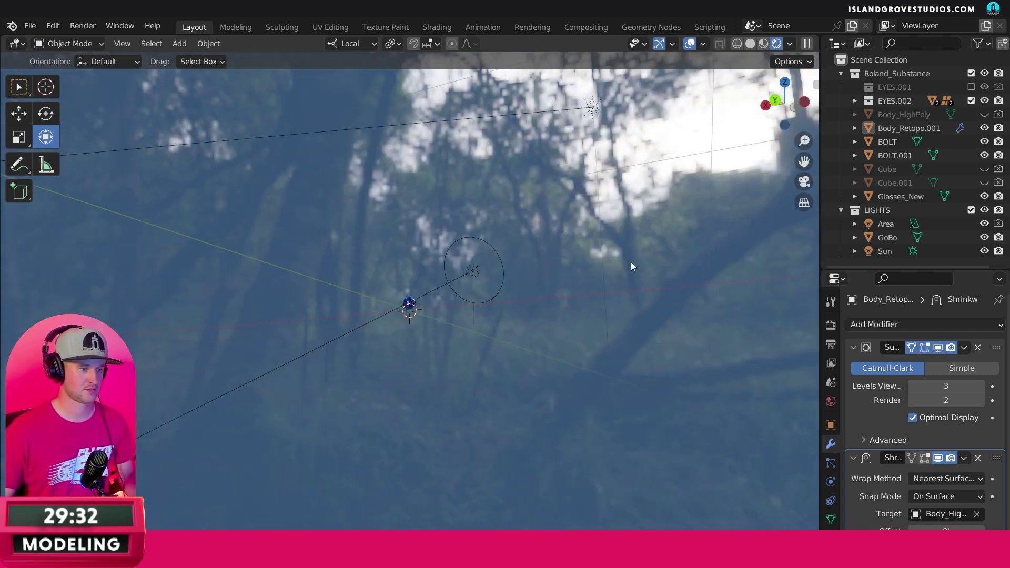
click(553, 317)
middle_drag(540, 194, 664, 114)
middle_drag(702, 210, 684, 284)
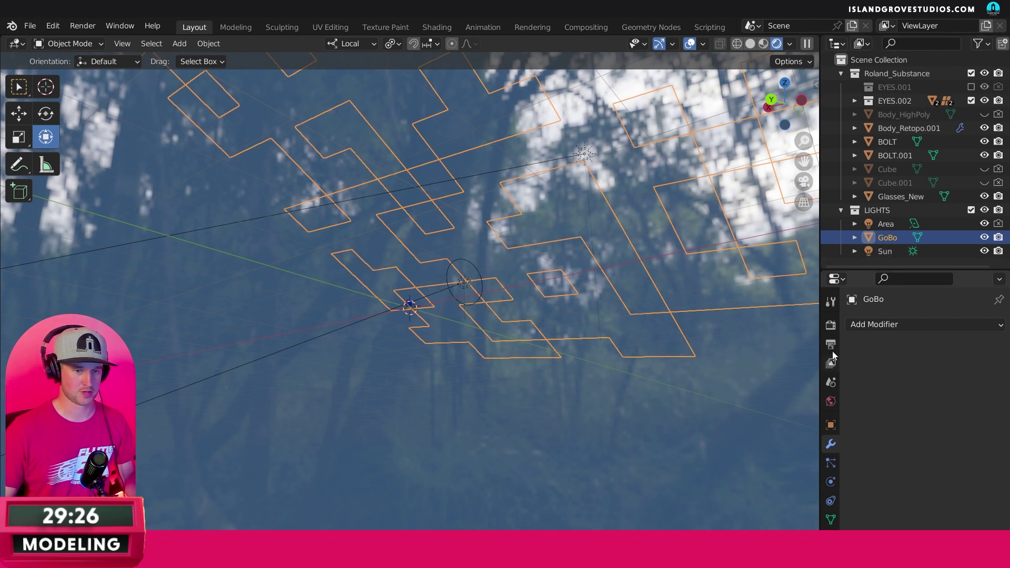
click(690, 396)
middle_drag(547, 308, 458, 331)
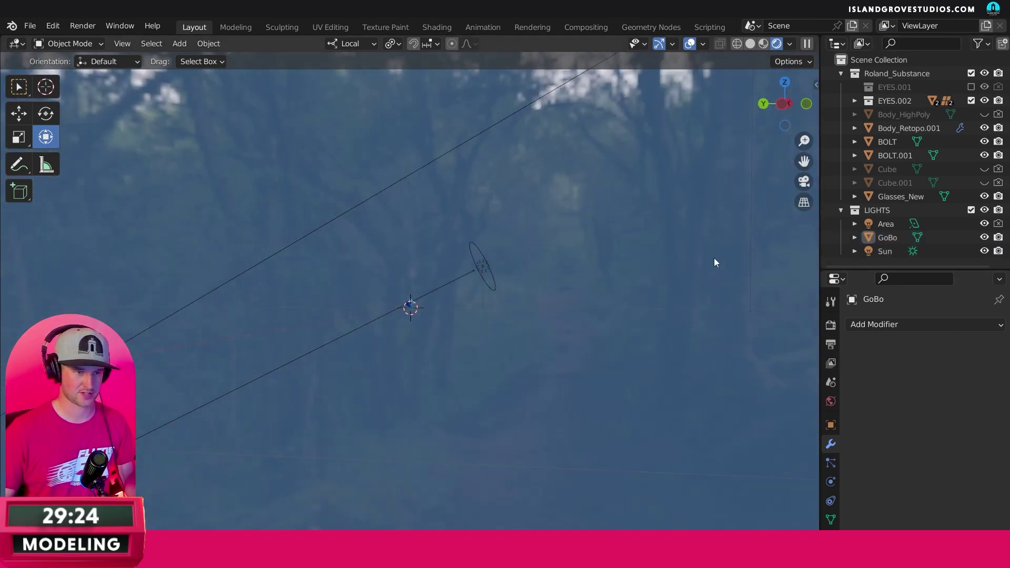
middle_drag(678, 247, 762, 219)
Step: Toggle the GoBo's viewport visibility to compare the lighting on the character's face, and leave the GoBo hidden
click(894, 238)
click(984, 237)
middle_drag(415, 384, 567, 284)
click(984, 237)
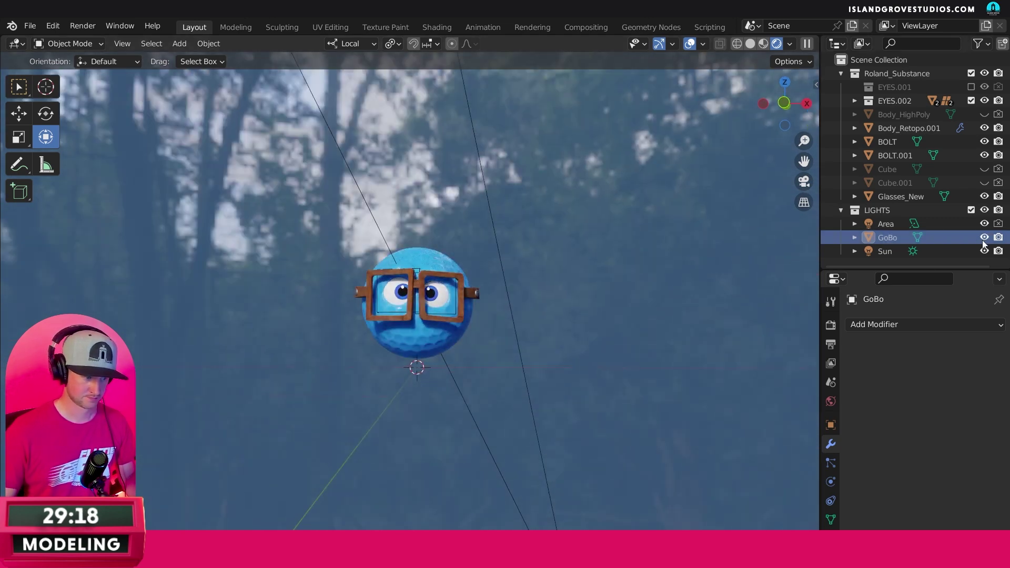
click(984, 237)
middle_drag(676, 263, 481, 314)
scroll(480, 314, up, 4)
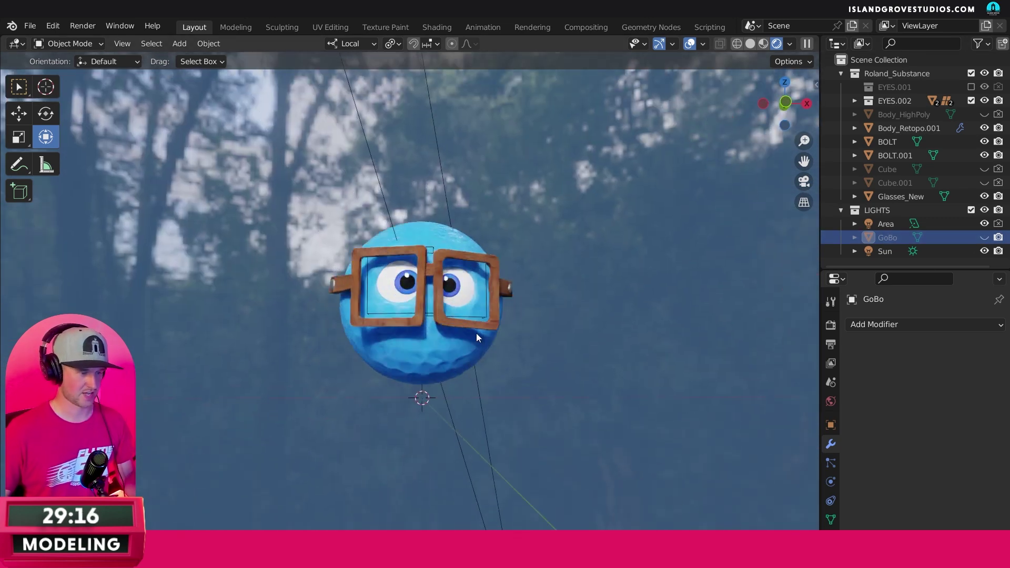
middle_drag(618, 332, 615, 339)
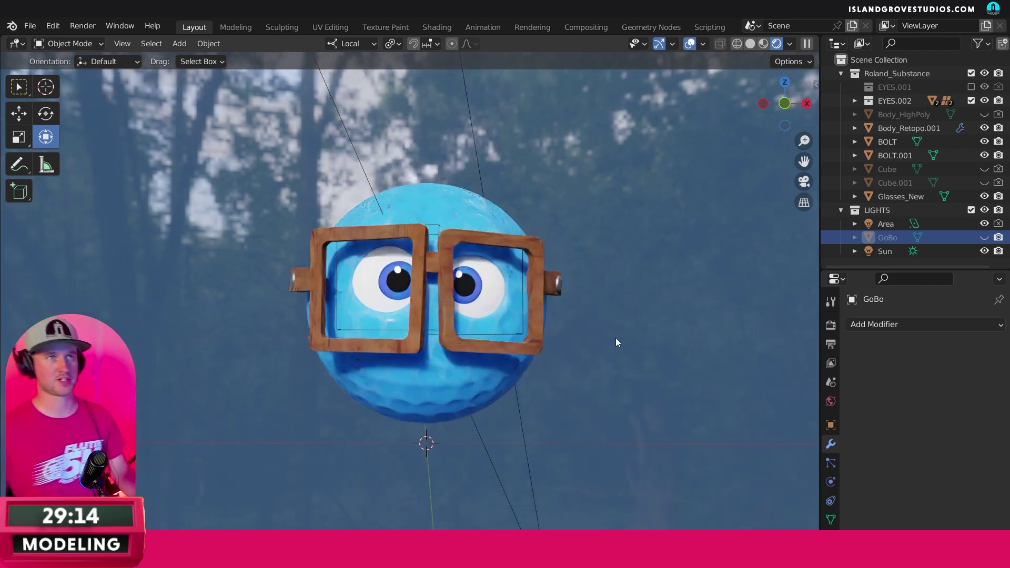
middle_drag(467, 345, 614, 353)
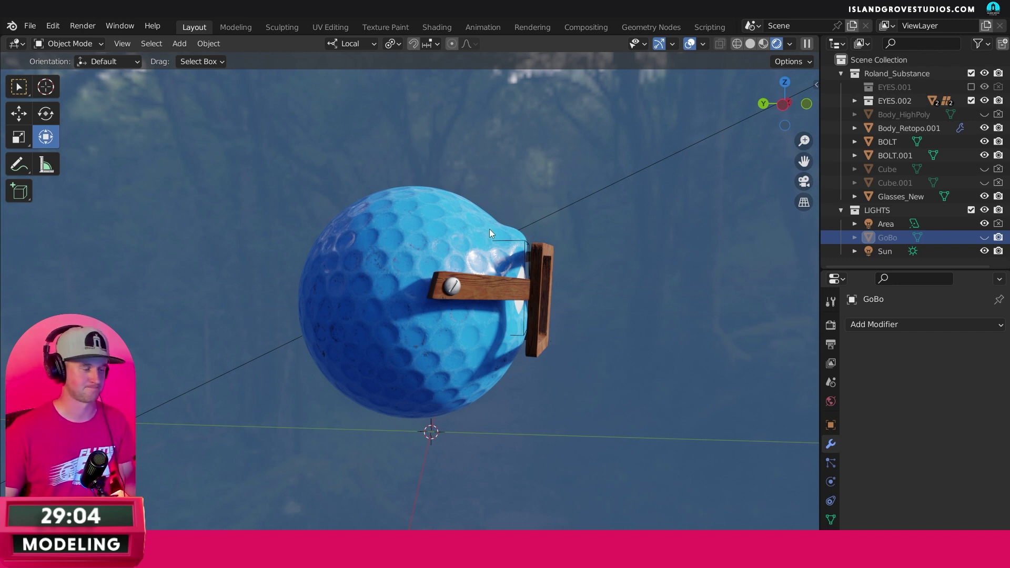
Step: Open Glasses_New in Edit Mode with solid shading and face selection, and select the rear end face of the temple arm
click(451, 283)
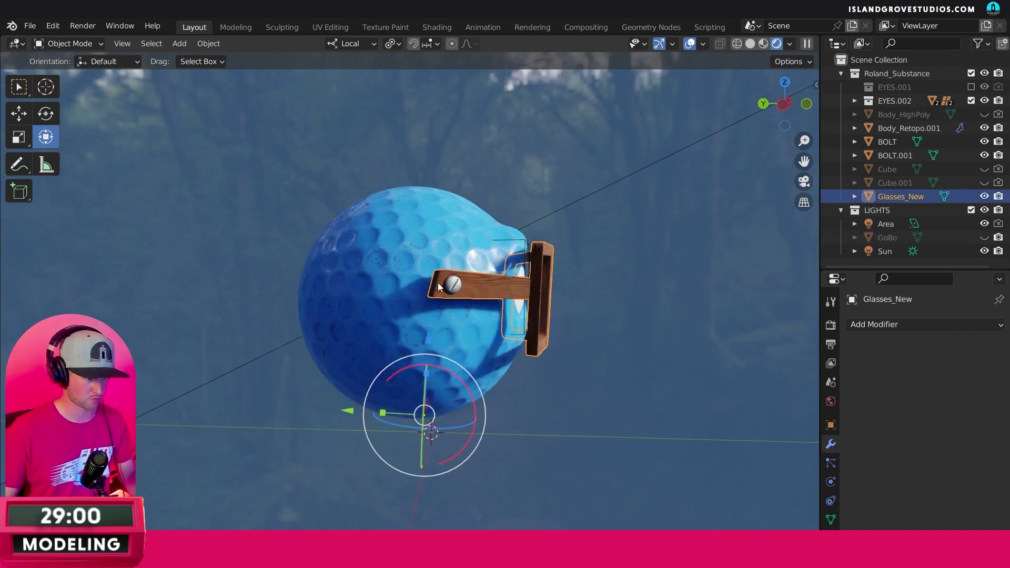
key(Tab)
middle_drag(440, 284, 701, 76)
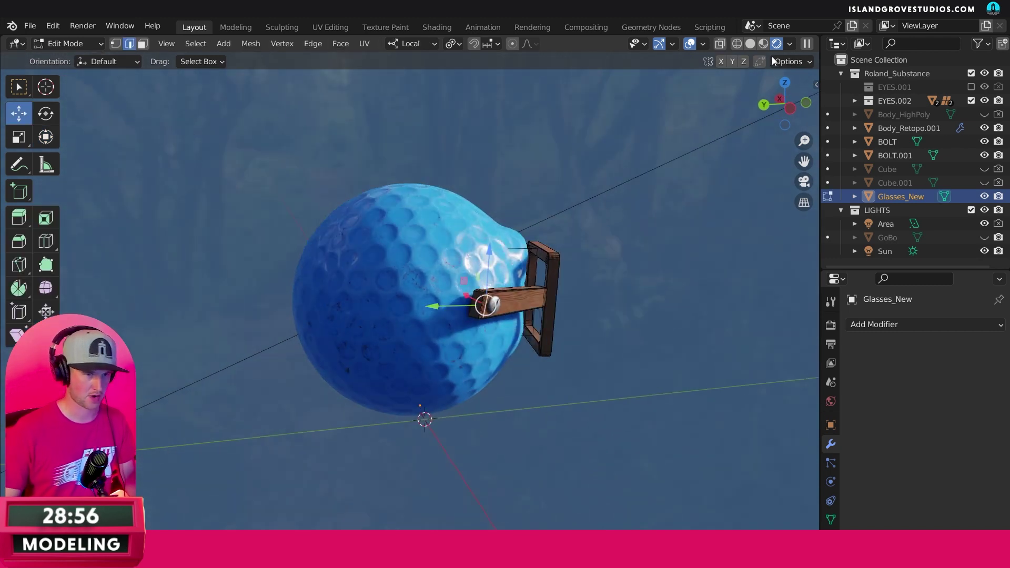
click(750, 44)
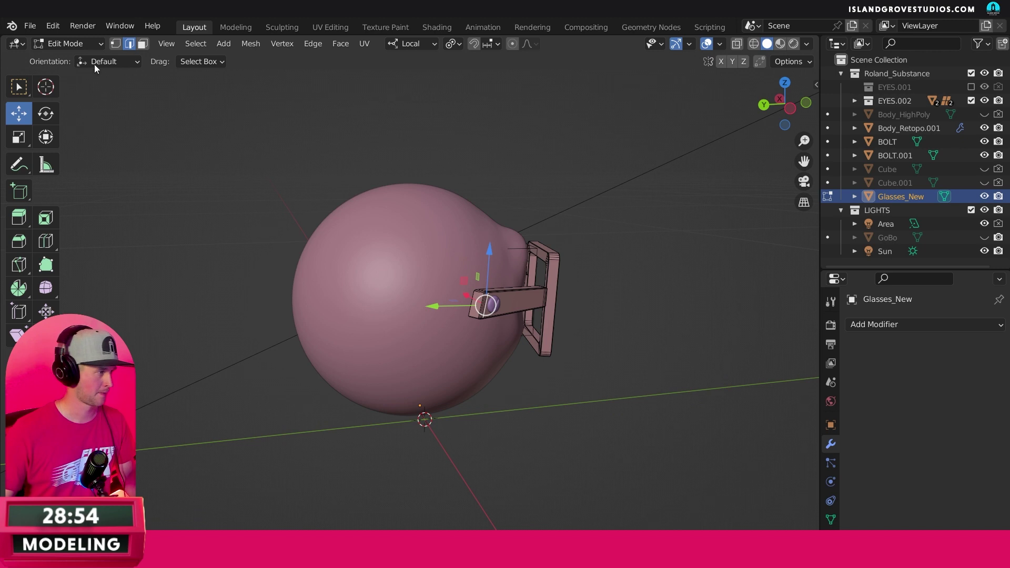
click(143, 44)
click(479, 315)
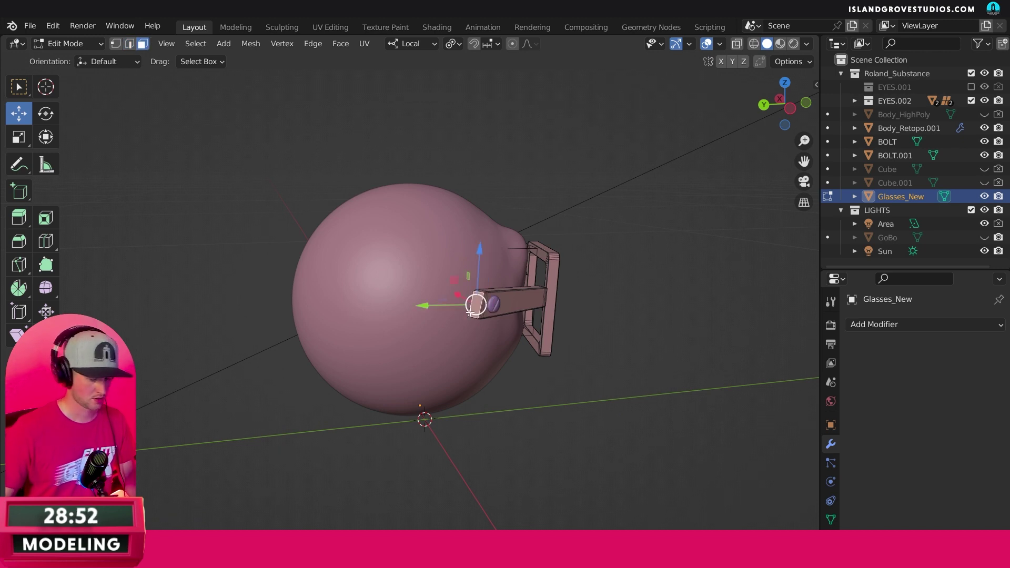
Step: Try to lengthen the temple arm by extruding its end face backward and repositioning the new end beside the head
key(KP_7)
key(e)
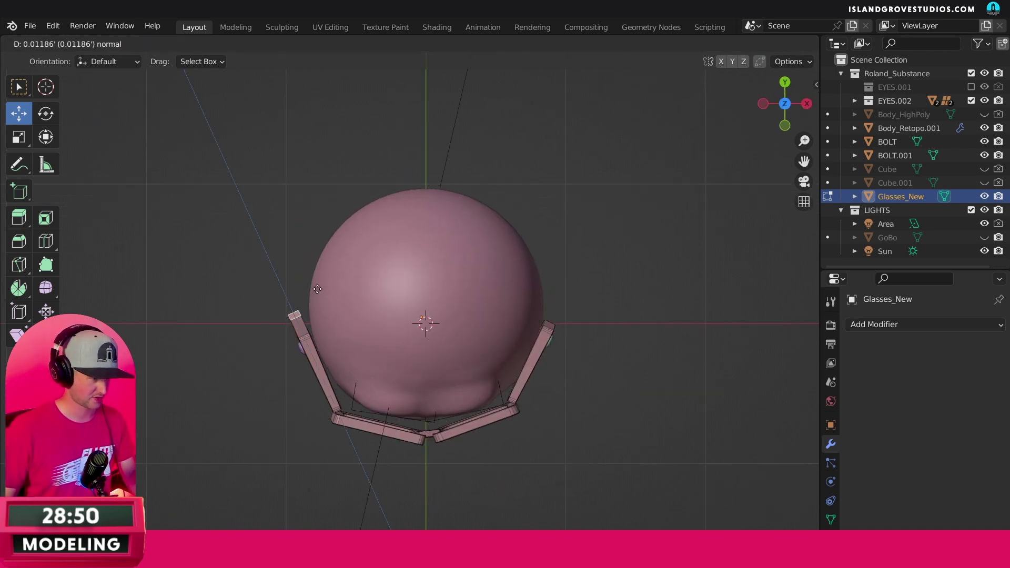
click(327, 267)
key(g)
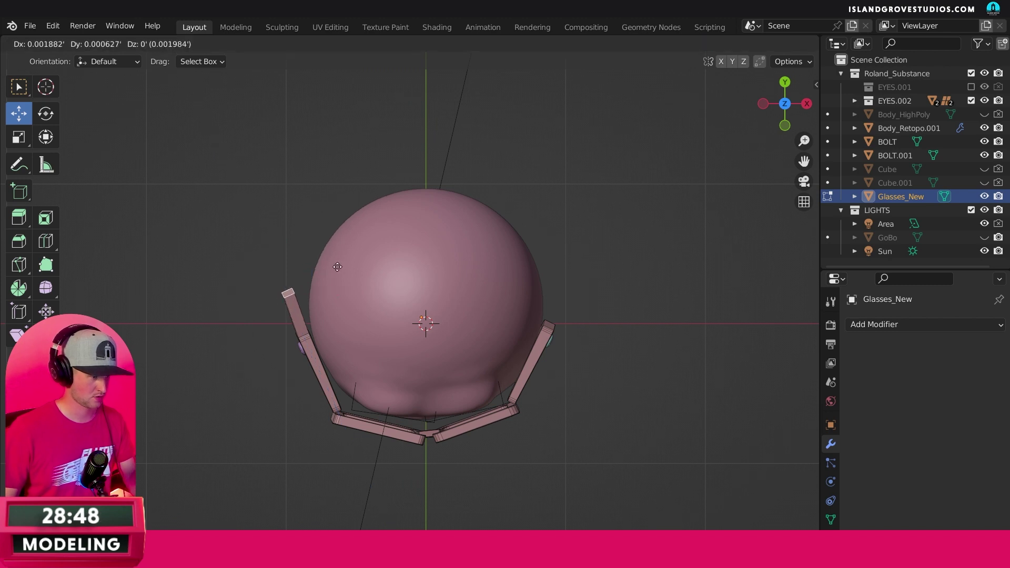
click(348, 257)
middle_drag(366, 348, 452, 301)
key(g)
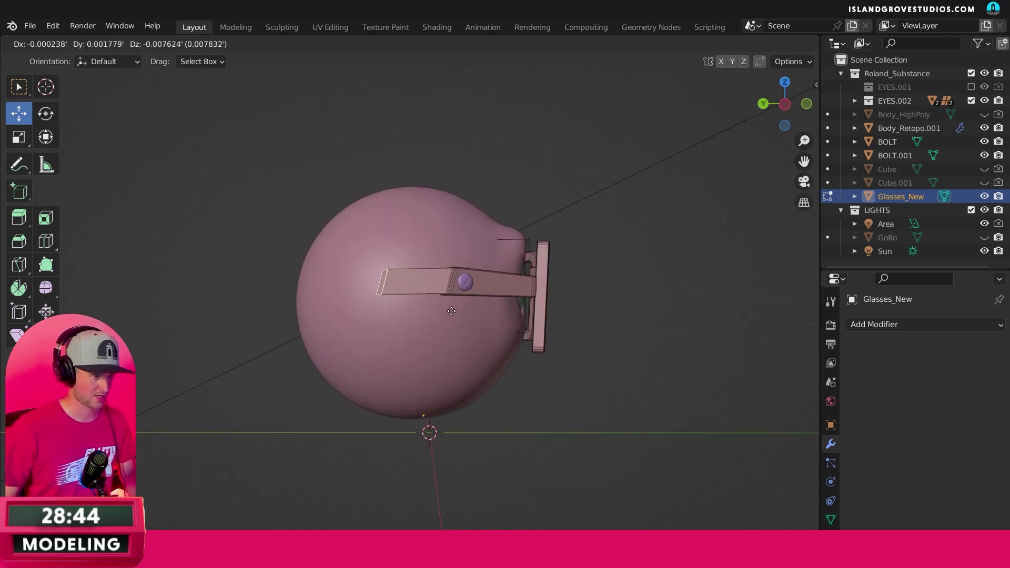
click(384, 308)
middle_drag(422, 300, 432, 316)
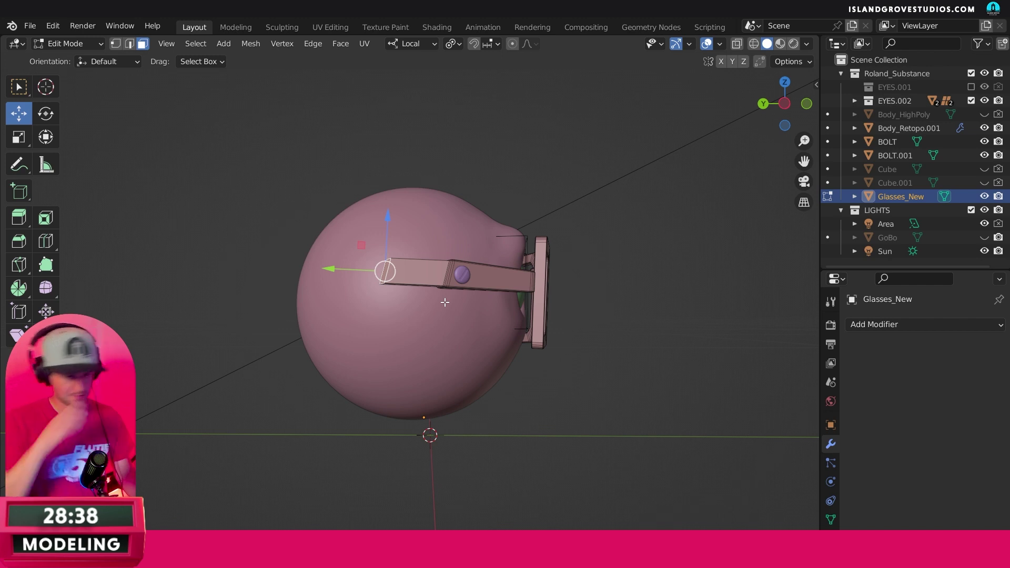
Step: Undo the temple arm's extrusion and end-face moves, and return the glasses to Object Mode
key(ctrl+z)
key(ctrl+z)
key(ctrl+z)
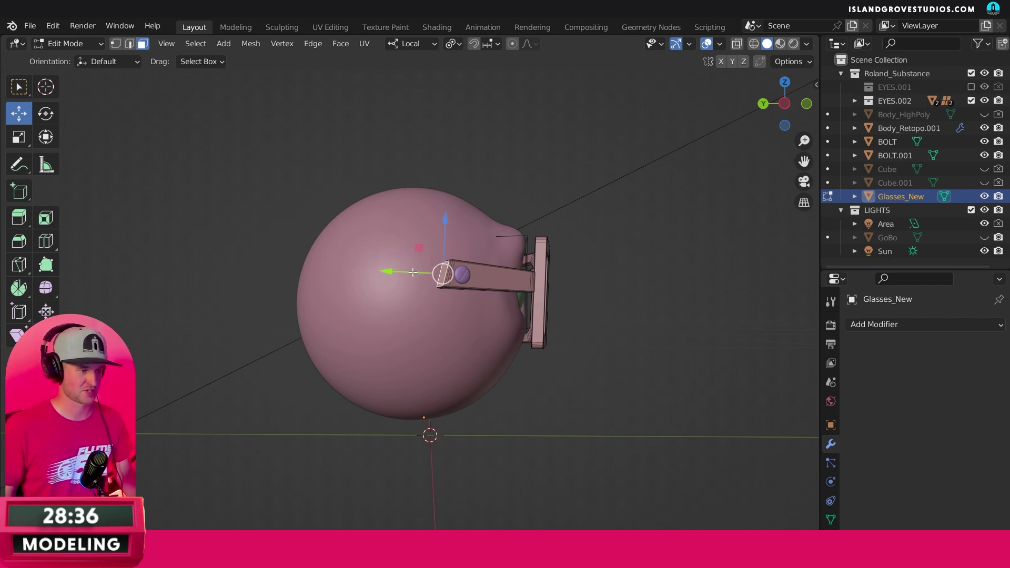
key(Tab)
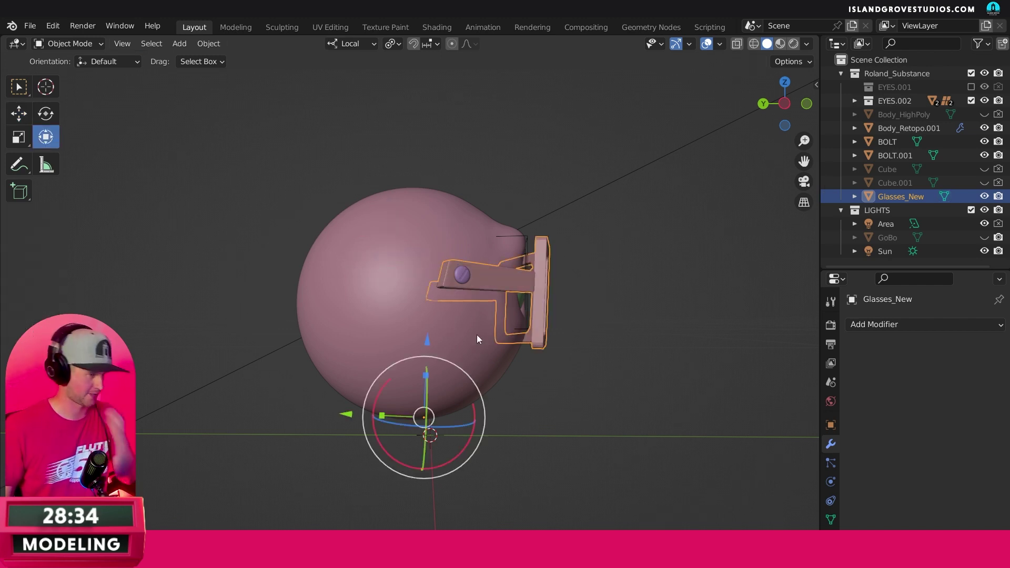
Step: Select Body_Retopo.001 and try to move it away from the glasses and eyes
click(454, 316)
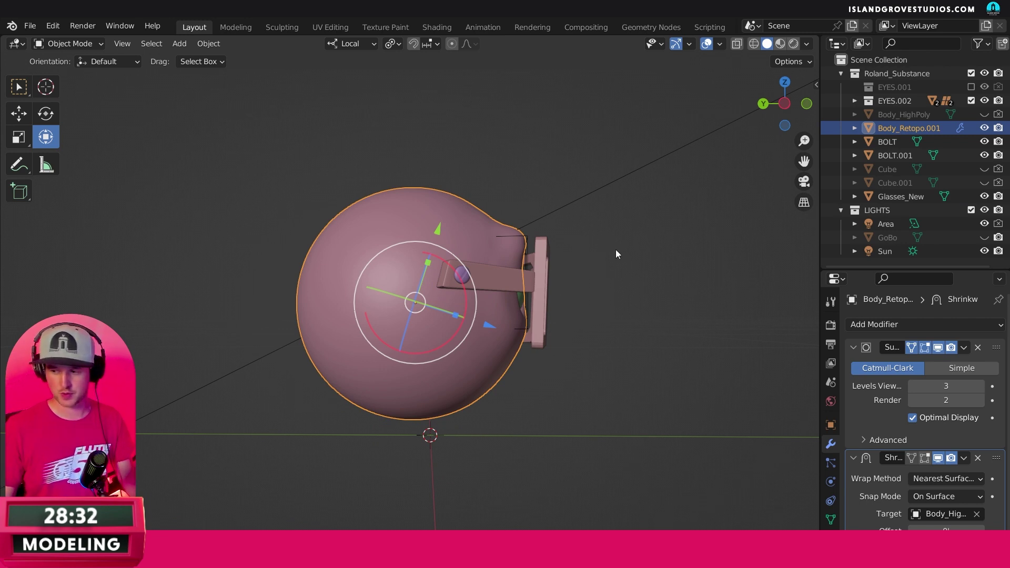
key(ctrl+KP_3)
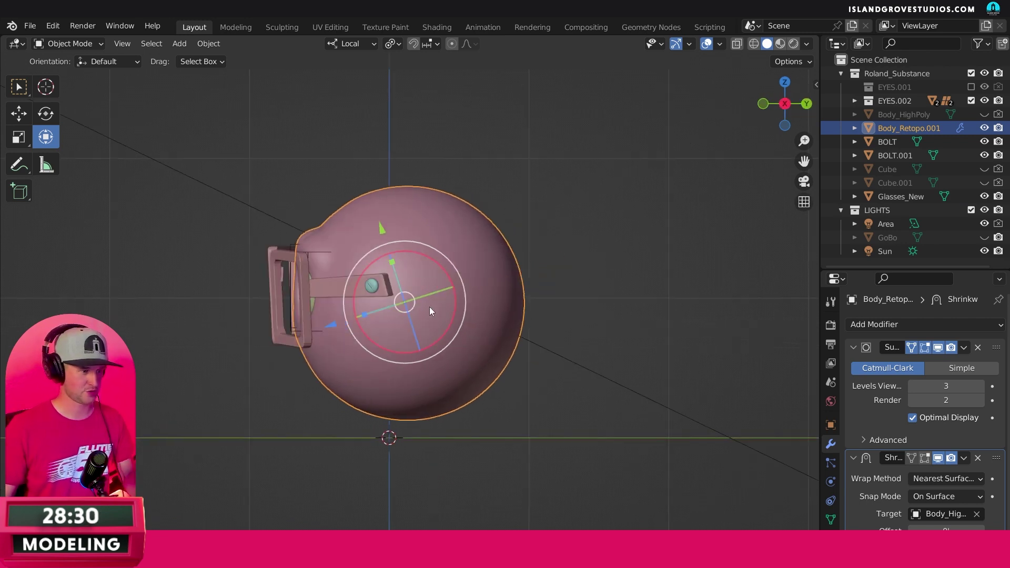
middle_drag(461, 295, 446, 319)
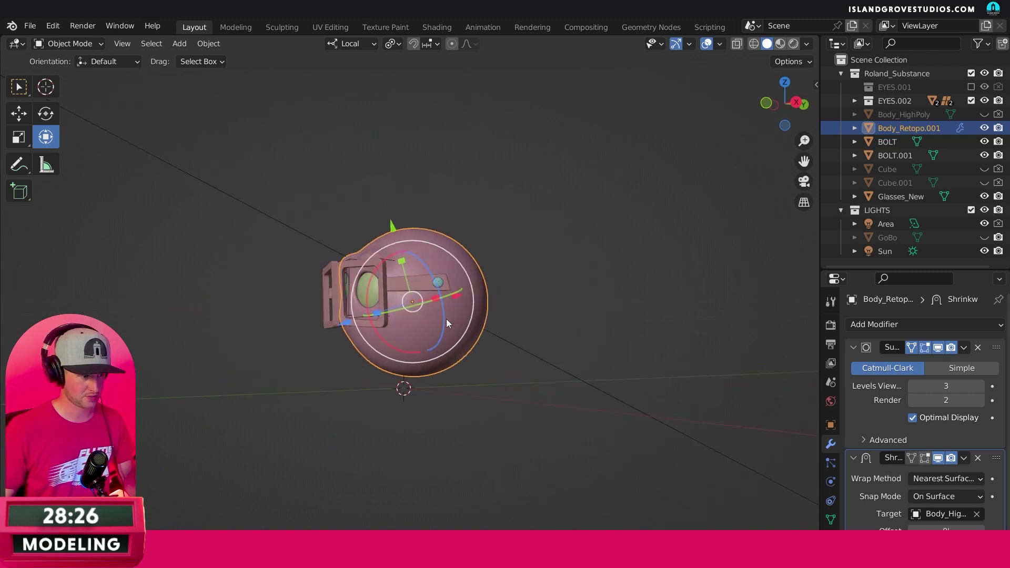
key(g)
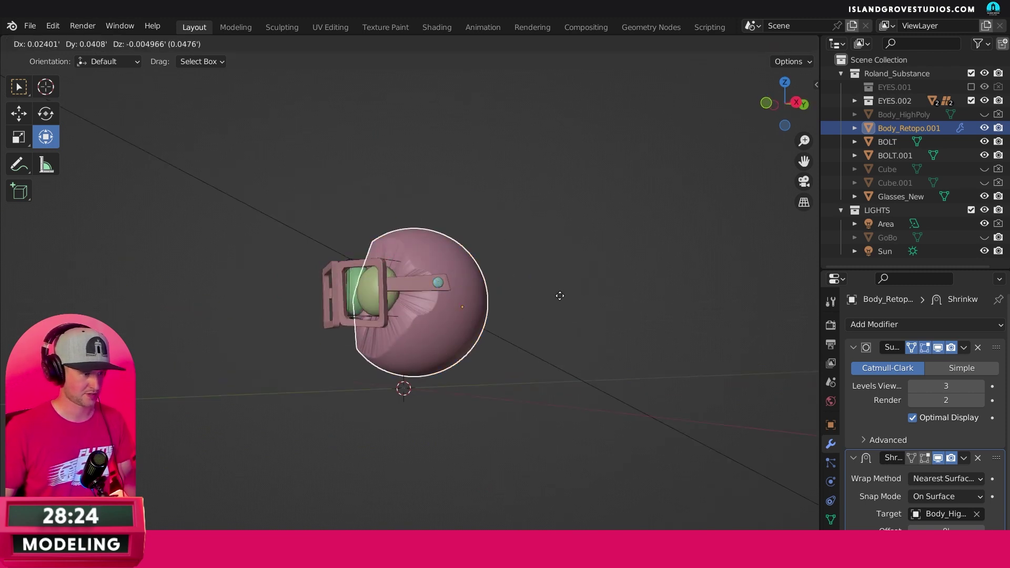
right_click(561, 296)
Step: Collapse the body's Subdivision and Shrinkwrap modifier settings and turn off the Shrinkwrap's viewport display
click(853, 347)
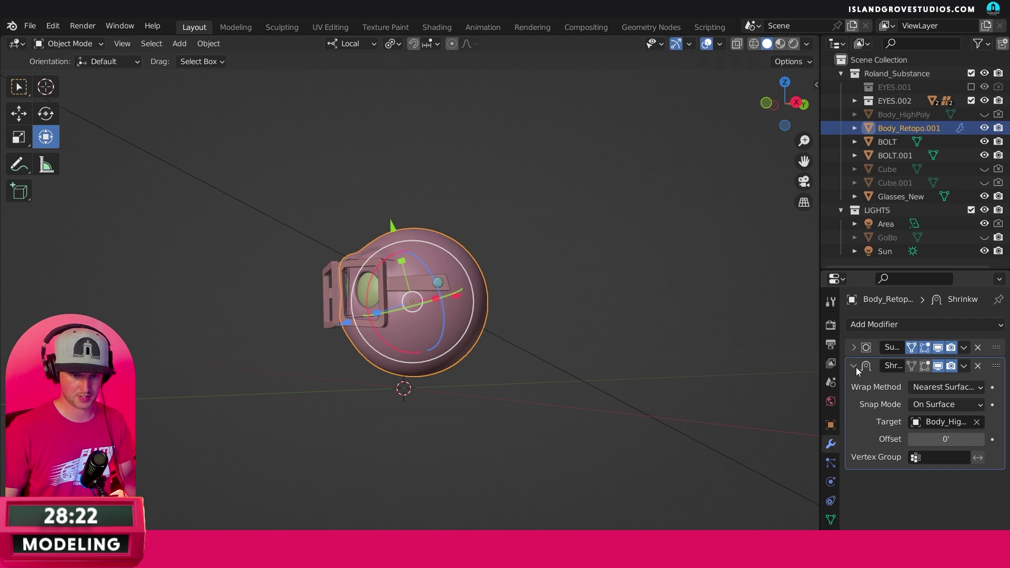
click(853, 366)
middle_drag(773, 336, 684, 254)
scroll(708, 247, up, 4)
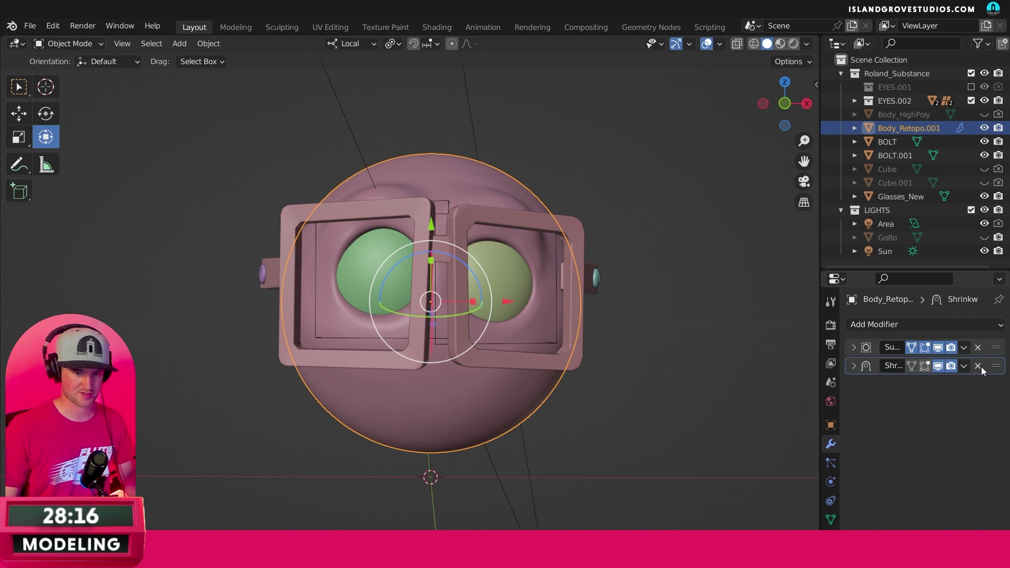
click(938, 366)
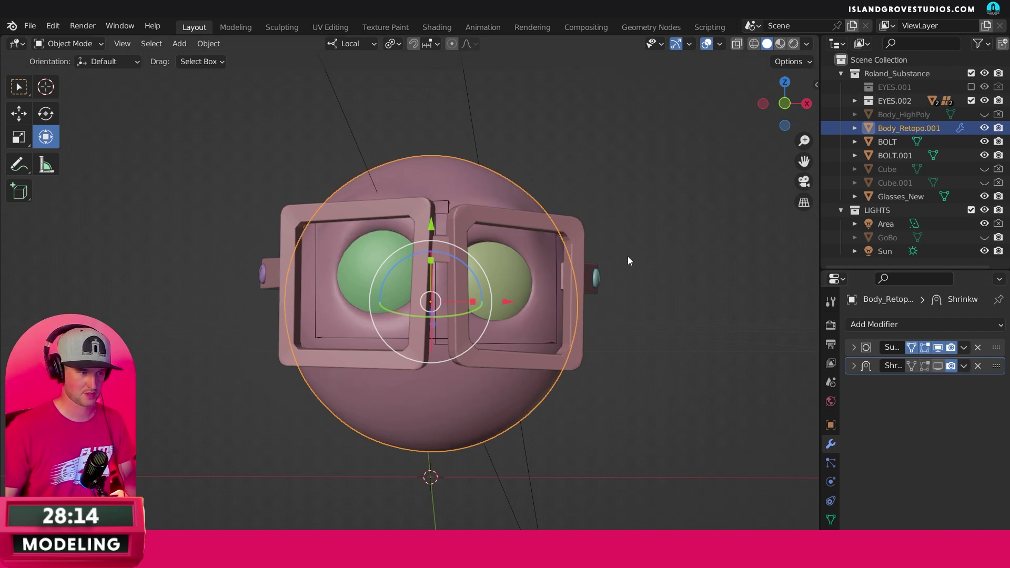
Step: Temporarily swap Body_Retopo.001 for Body_HighPoly in the viewport to compare the sculpted body with the retopologized one
click(984, 128)
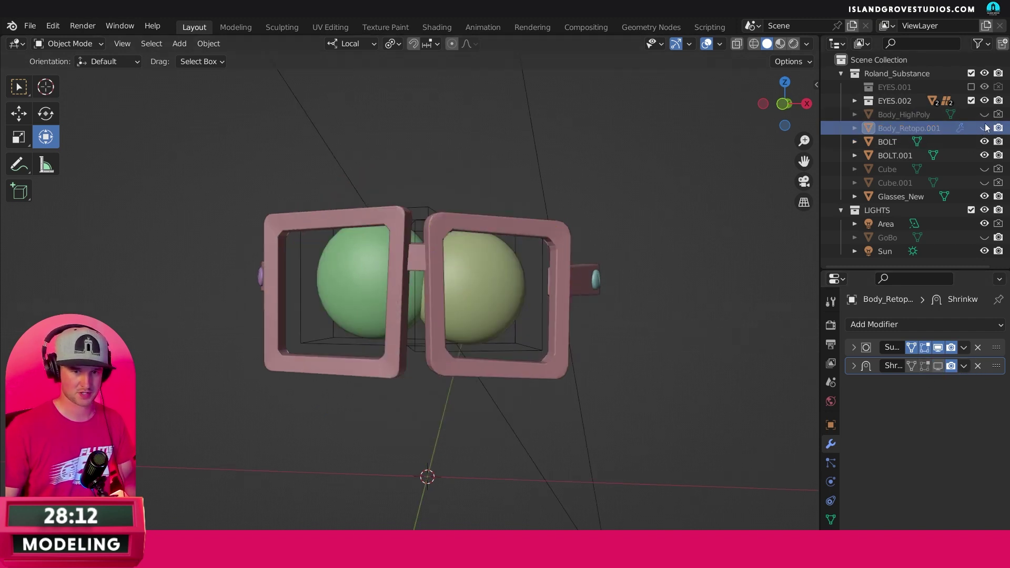
click(984, 114)
middle_drag(684, 227, 548, 236)
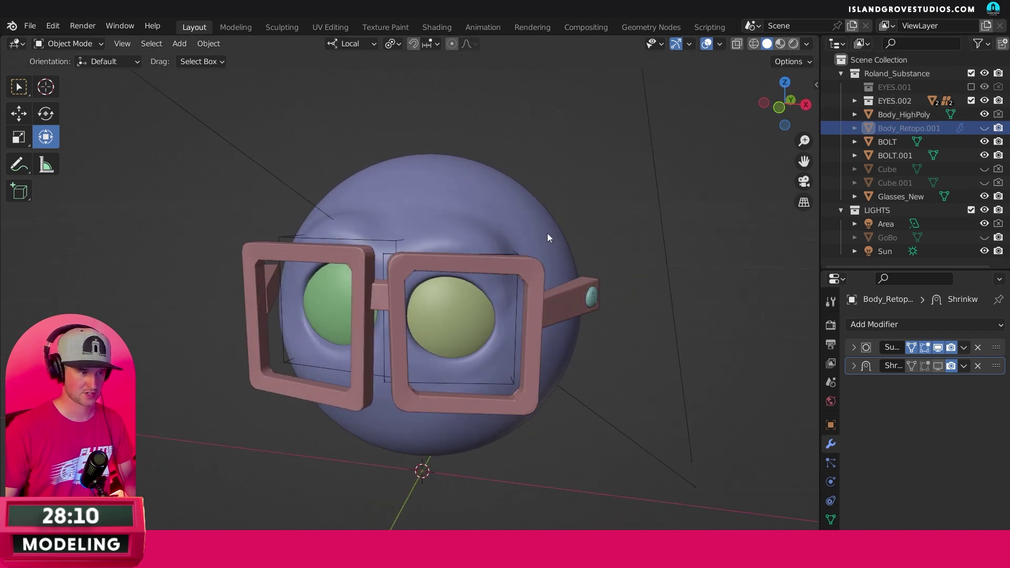
click(548, 236)
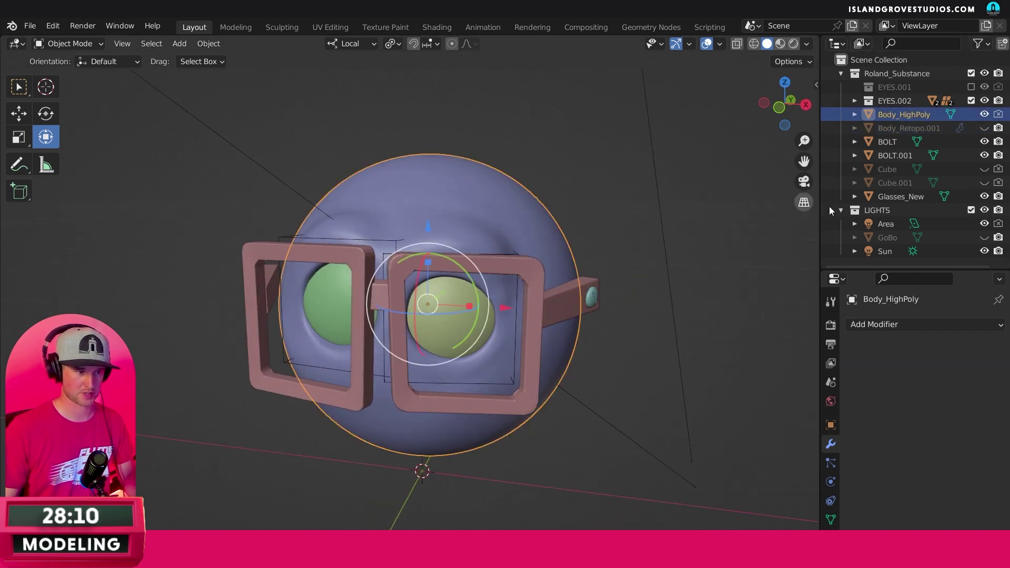
click(984, 127)
click(984, 115)
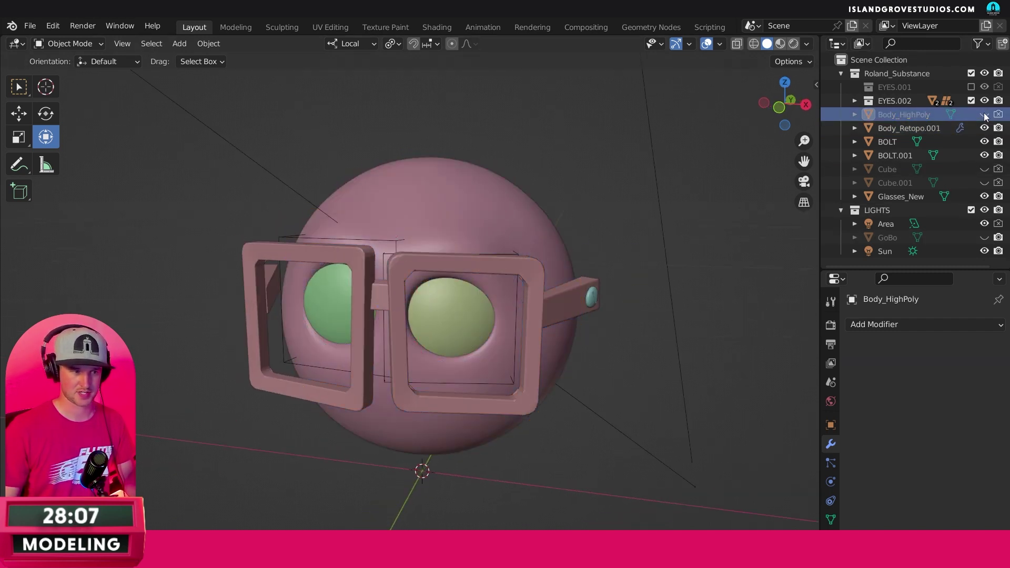
Step: Turn the Shrinkwrap modifier's viewport display back on for Body_Retopo.001 and deselect the body
click(523, 213)
click(936, 371)
middle_drag(673, 298, 697, 285)
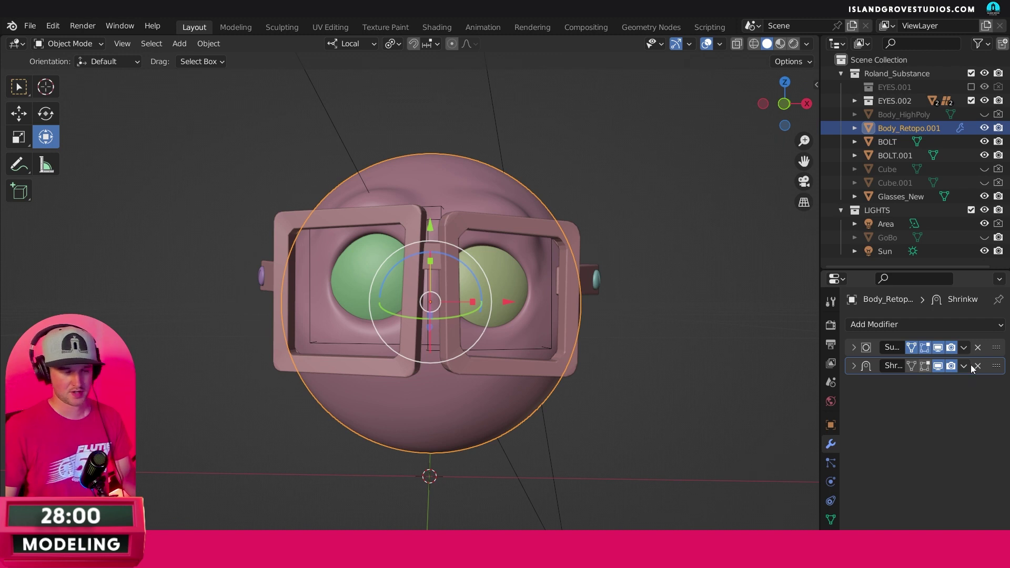
click(708, 234)
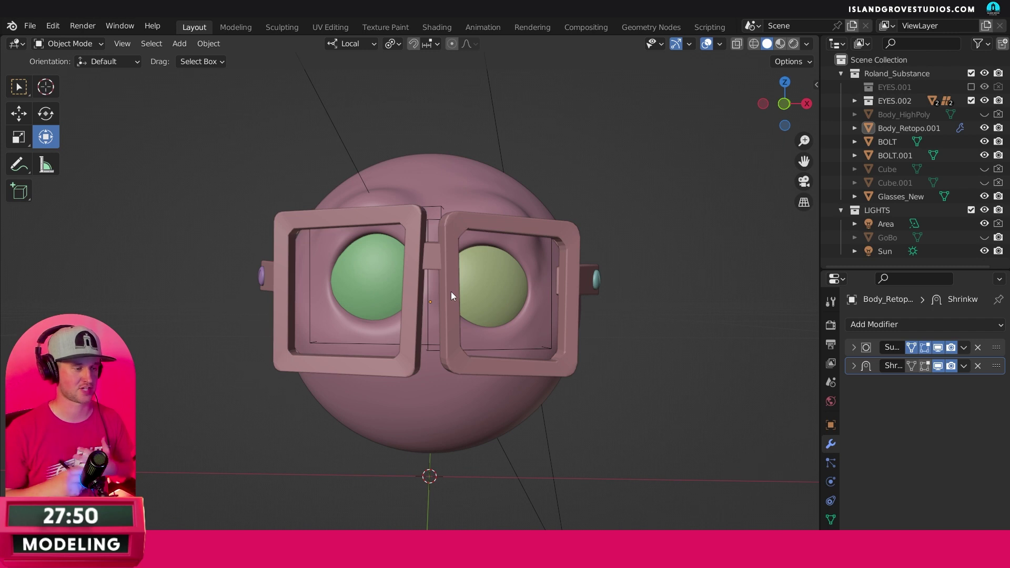
middle_drag(752, 250, 680, 241)
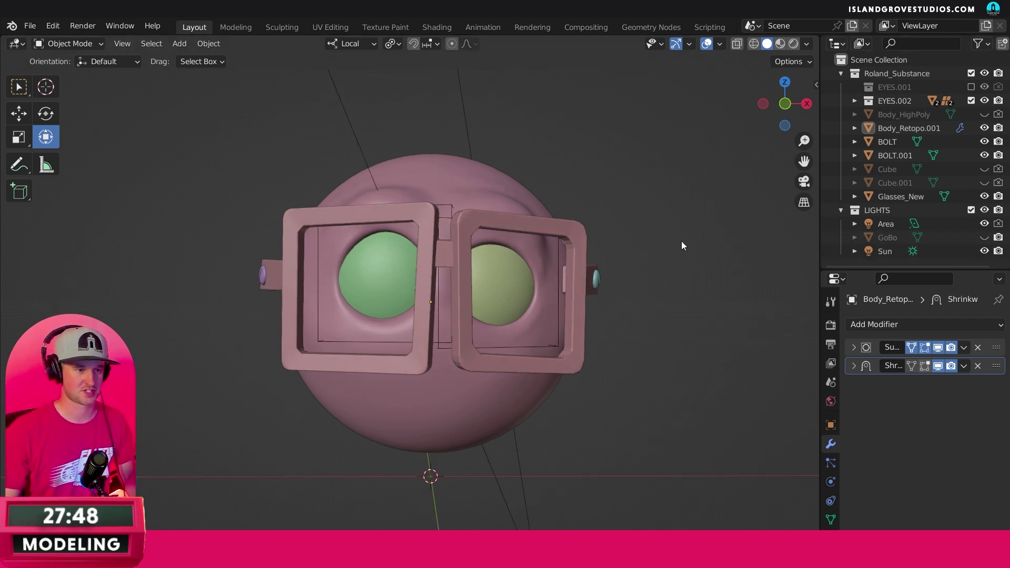
Step: Select Body_Retopo.001, try applying its Shrinkwrap modifier, and undo the attempt
click(909, 128)
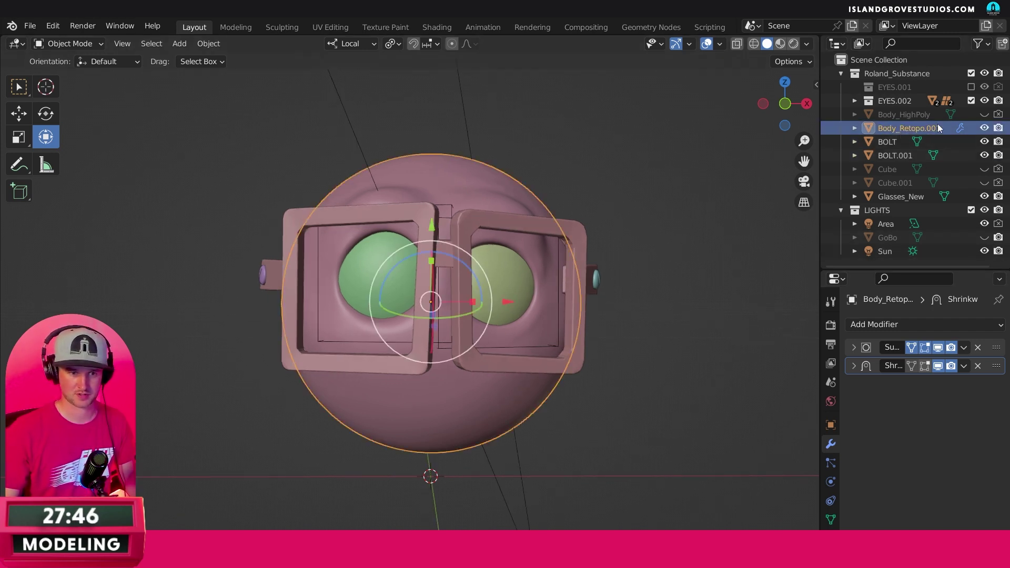
click(920, 115)
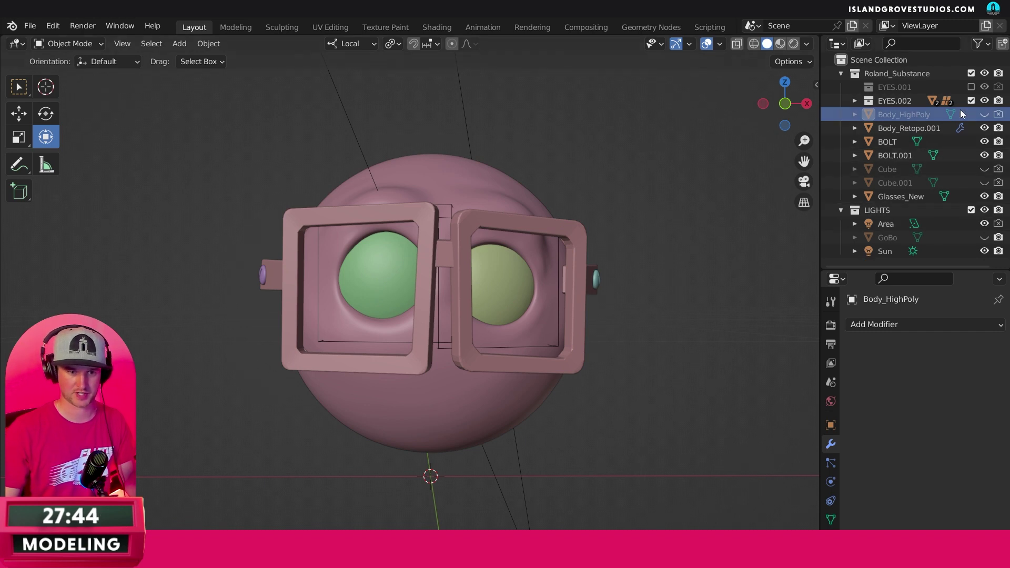
click(952, 127)
click(963, 366)
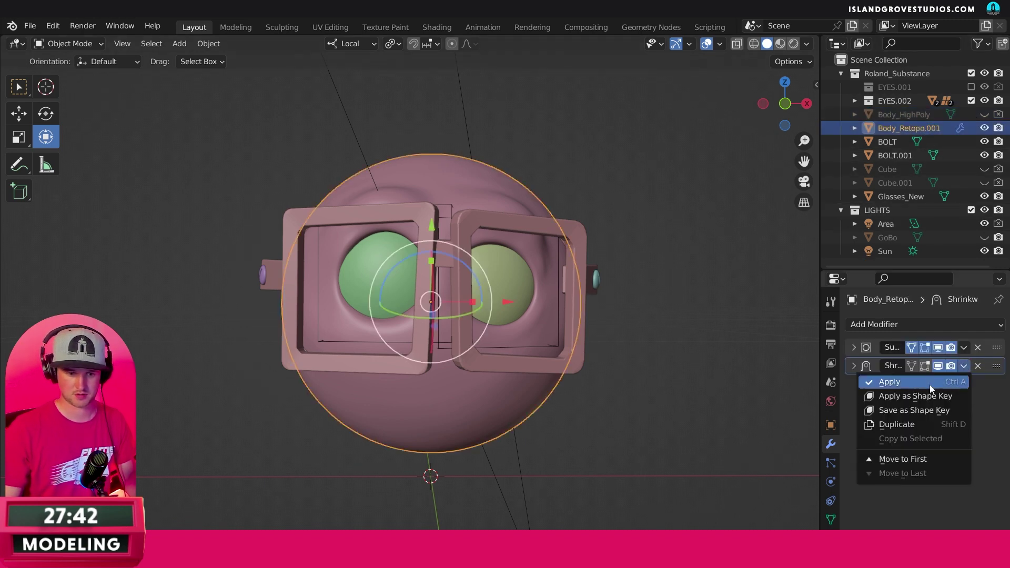
click(931, 390)
key(ctrl+z)
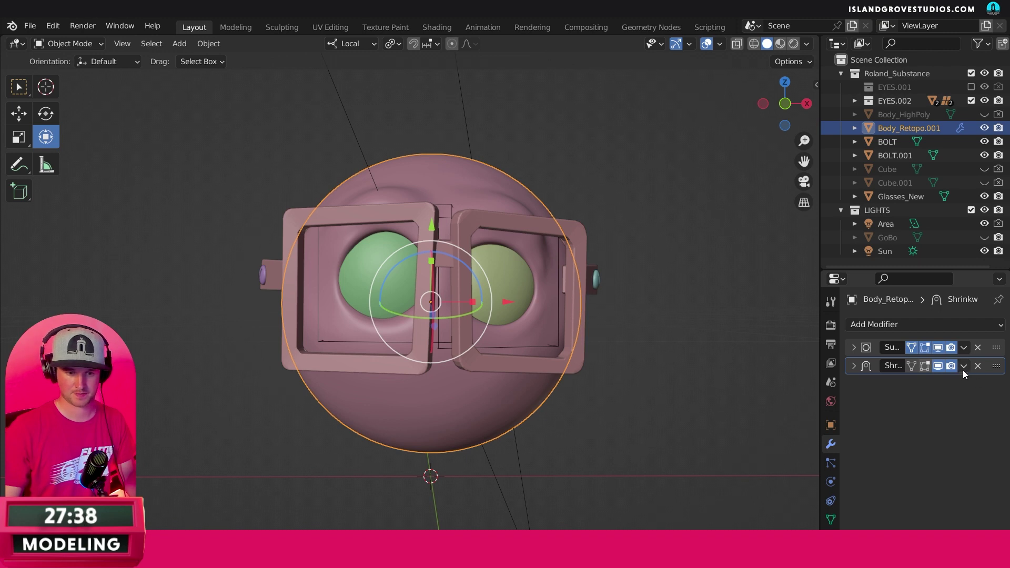
Step: Check the Subdivision settings of Body_Retopo.001, collapse them, and turn off the Shrinkwrap's viewport display
click(856, 349)
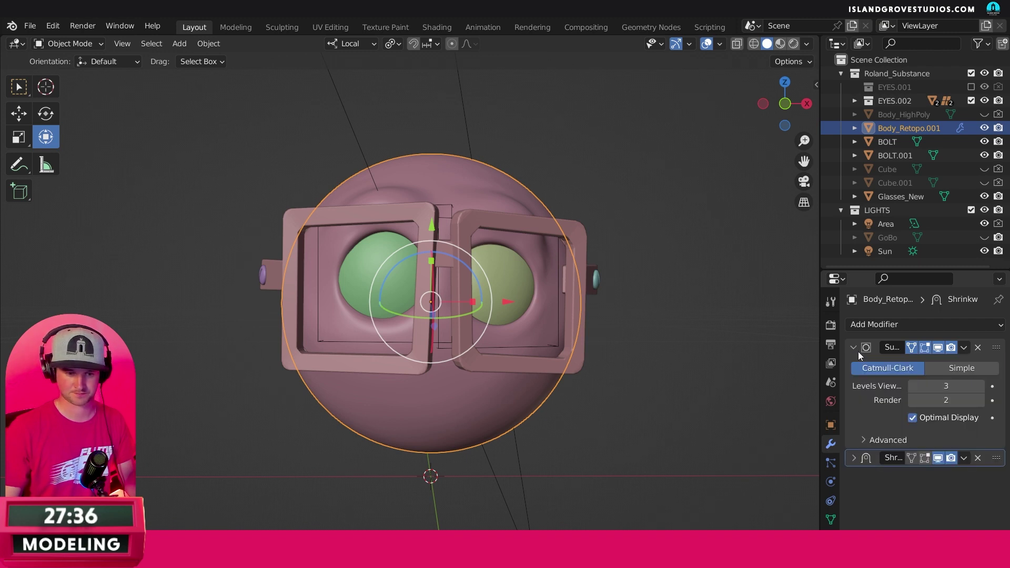
click(854, 348)
mouse_move(623, 304)
middle_down()
mouse_move(607, 301)
mouse_move(753, 300)
mouse_move(637, 302)
middle_up()
scroll(582, 275, up, 2)
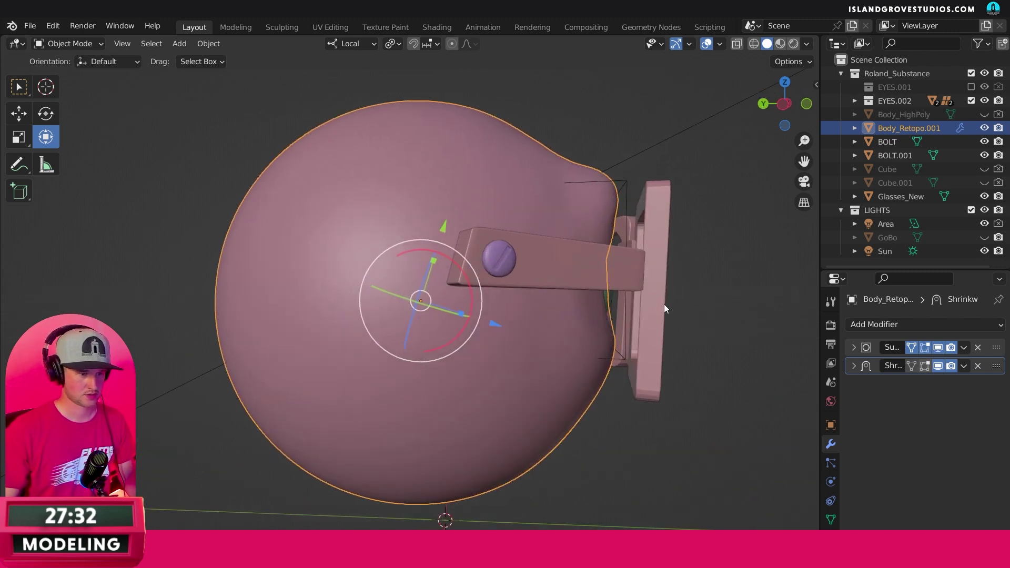
click(938, 366)
middle_drag(661, 175, 591, 187)
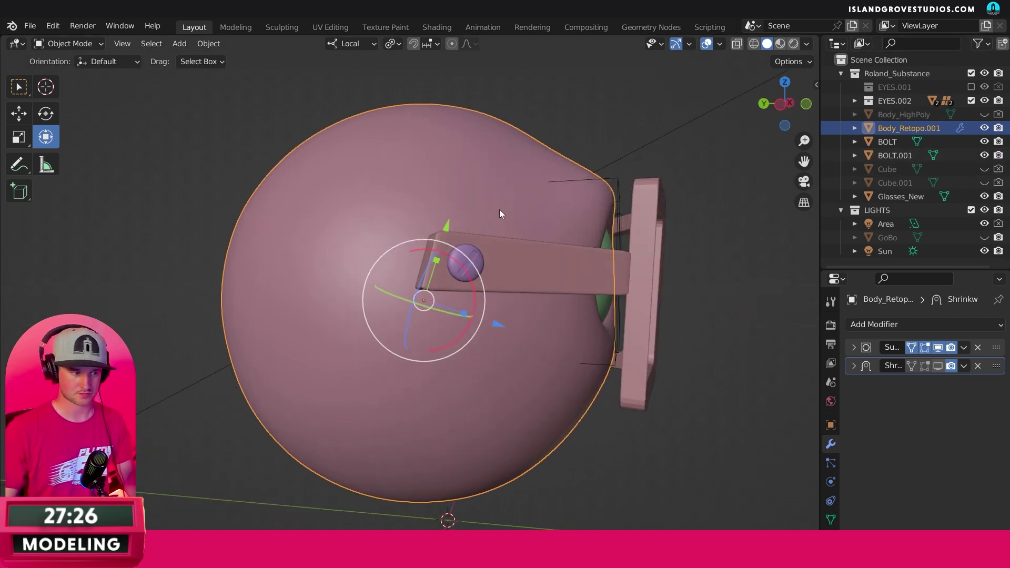
Step: Try to move Body_Retopo.001 after viewing it from both sides
key(KP_3)
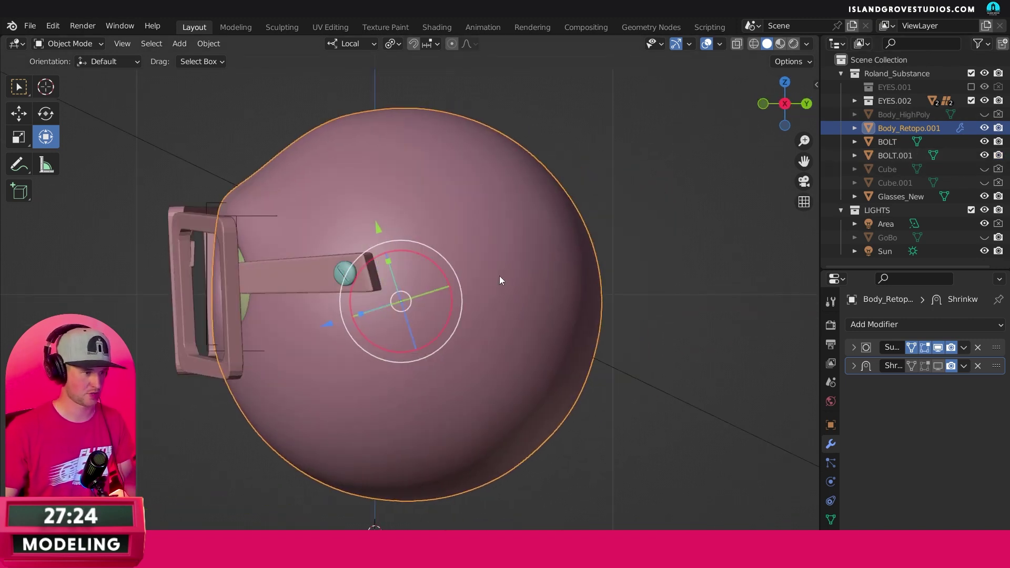
key(ctrl+KP_3)
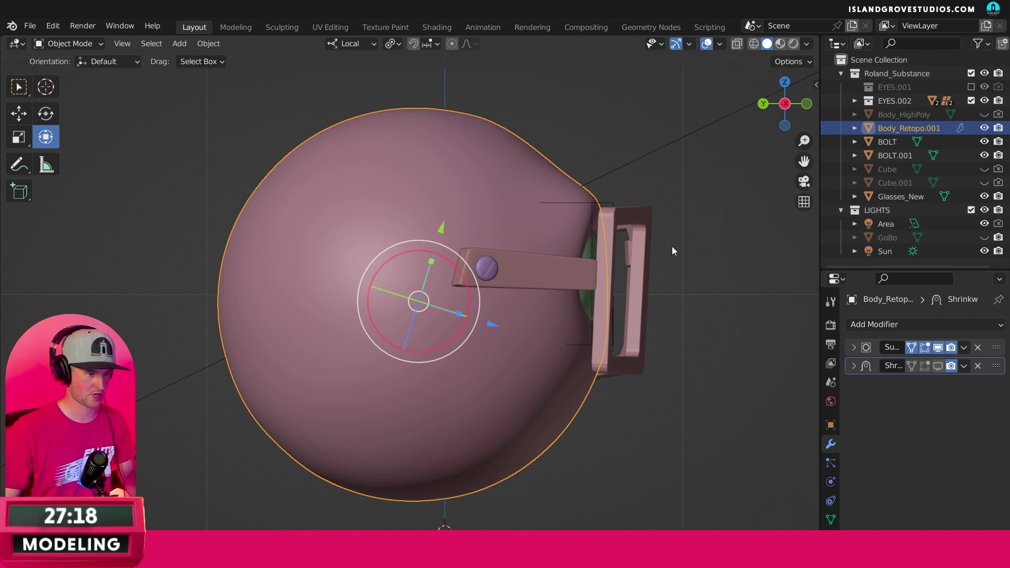
middle_drag(665, 234, 559, 244)
key(g)
right_click(620, 235)
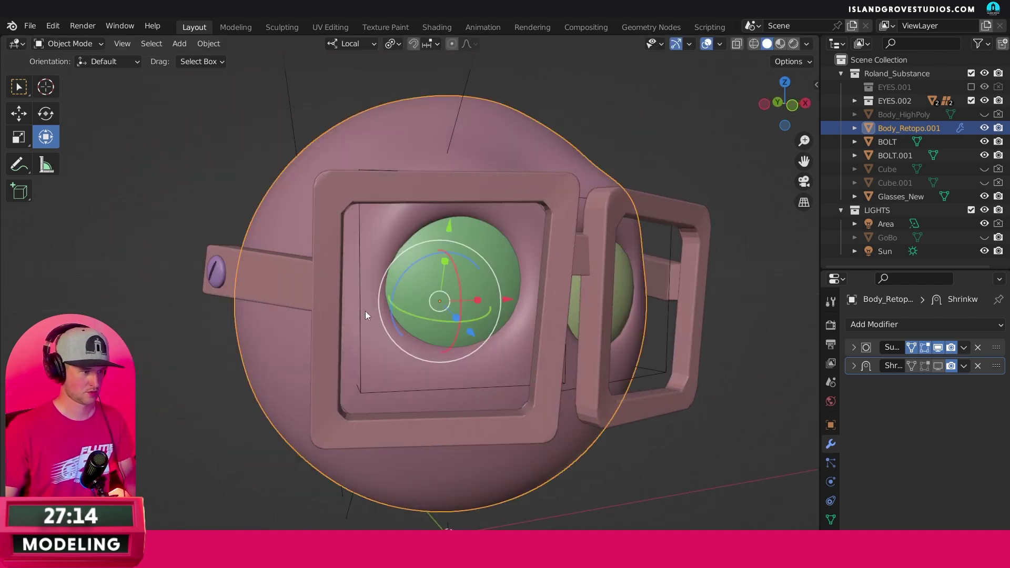
Step: Parent Glasses_New and the two wire cages around the eyes to Body_Retopo.001
middle_drag(578, 283, 497, 267)
key(w)
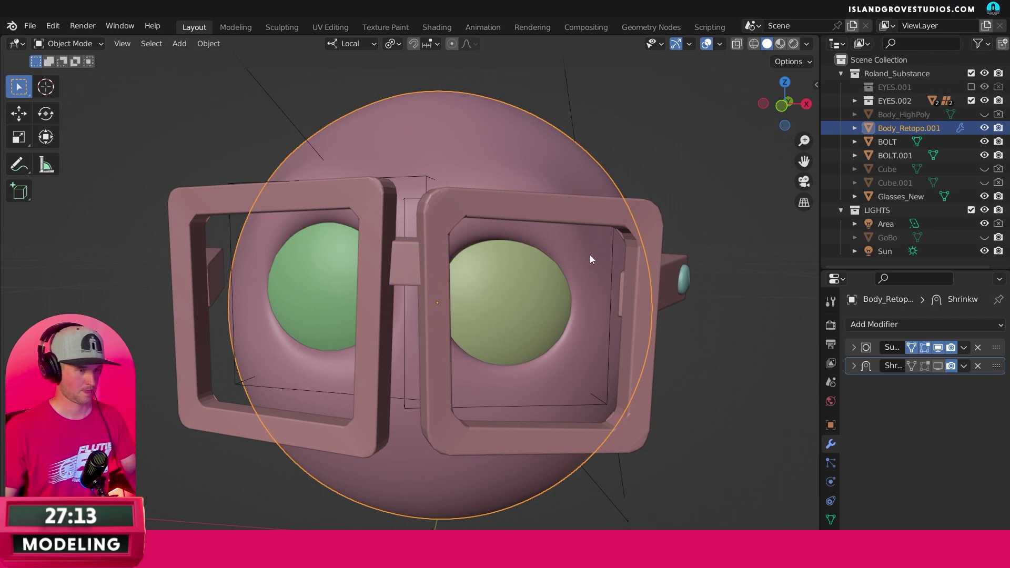
click(608, 352)
shift+click(239, 390)
click(205, 329)
shift+click(272, 336)
key(ctrl+p)
click(439, 334)
click(295, 311)
click(266, 340)
Step: Test-rotate Body_Retopo.001 from the side view together with its parented glasses and eyes, then cancel
key(ctrl+KP_3)
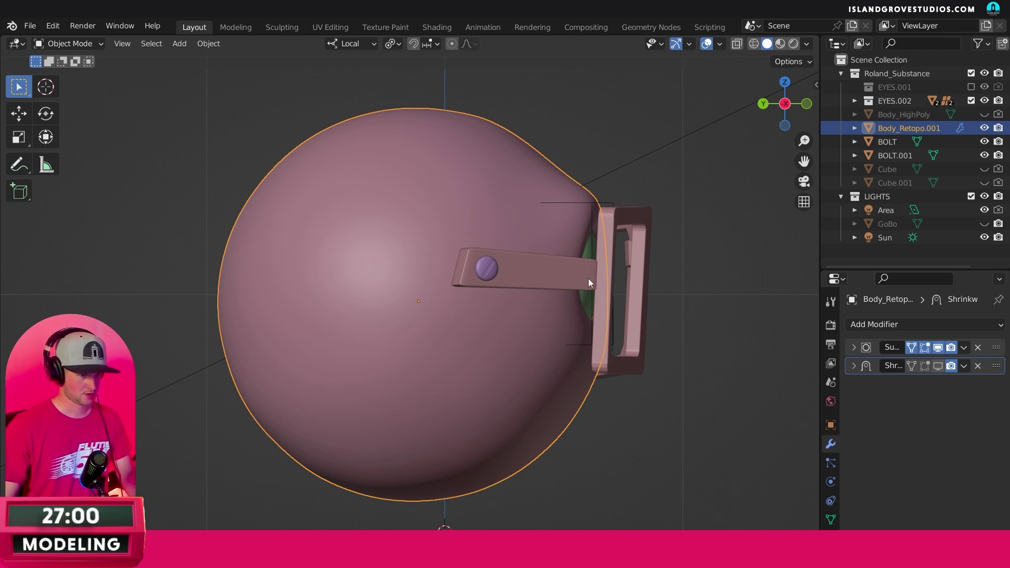
key(r)
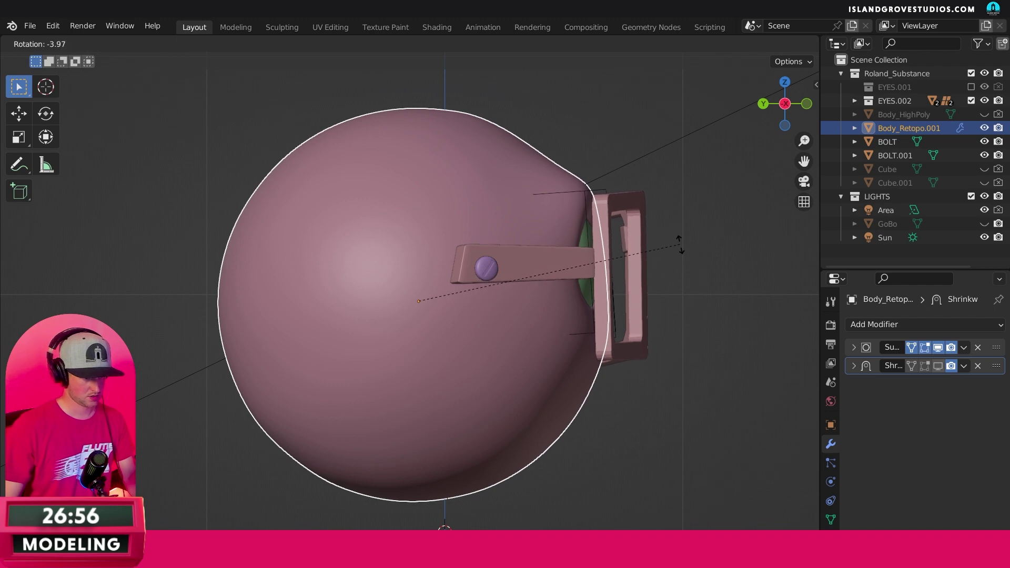
click(685, 272)
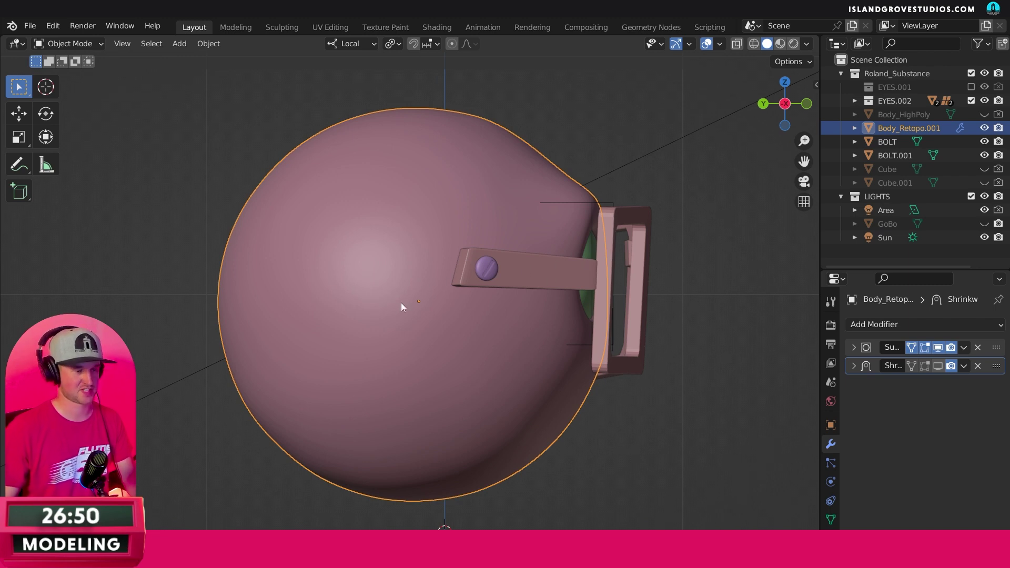
Step: Examine the glasses from the front and sides, and the topology of Body_Retopo.001 in Edit Mode from several angles
key(KP_1)
scroll(612, 309, down, 5)
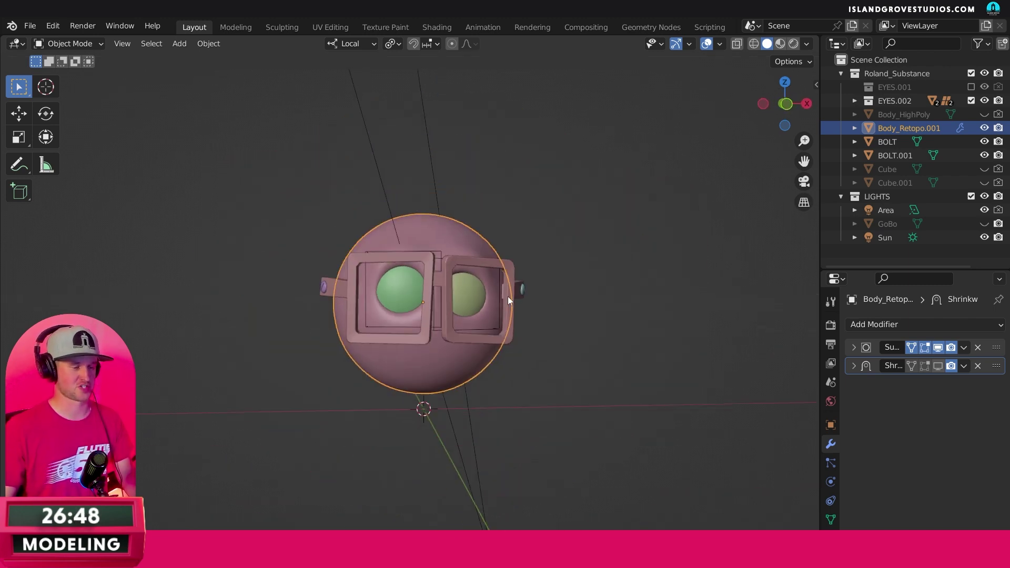
middle_drag(424, 269, 504, 285)
click(479, 299)
key(KP_3)
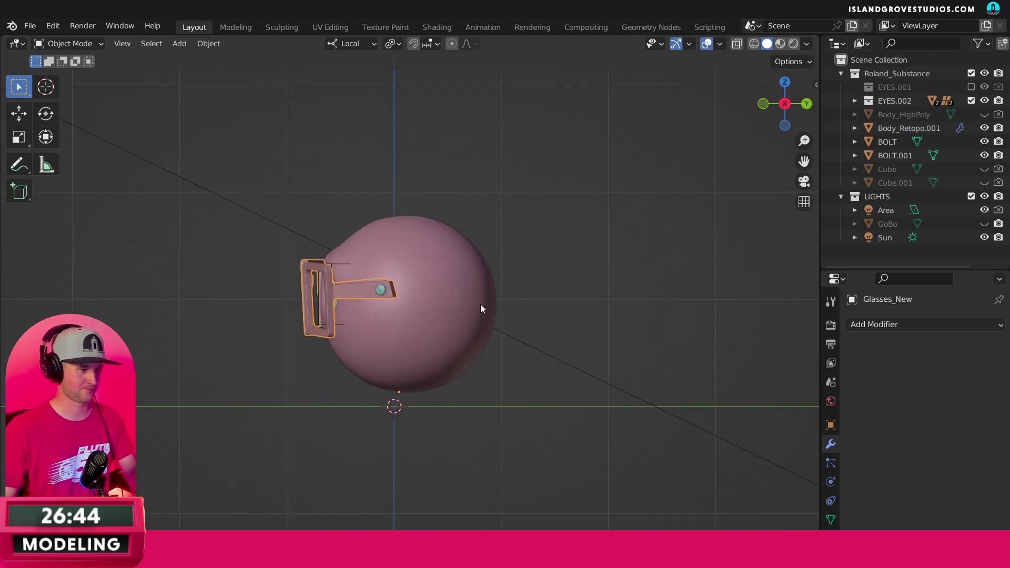
key(ctrl+KP_3)
scroll(458, 305, up, 3)
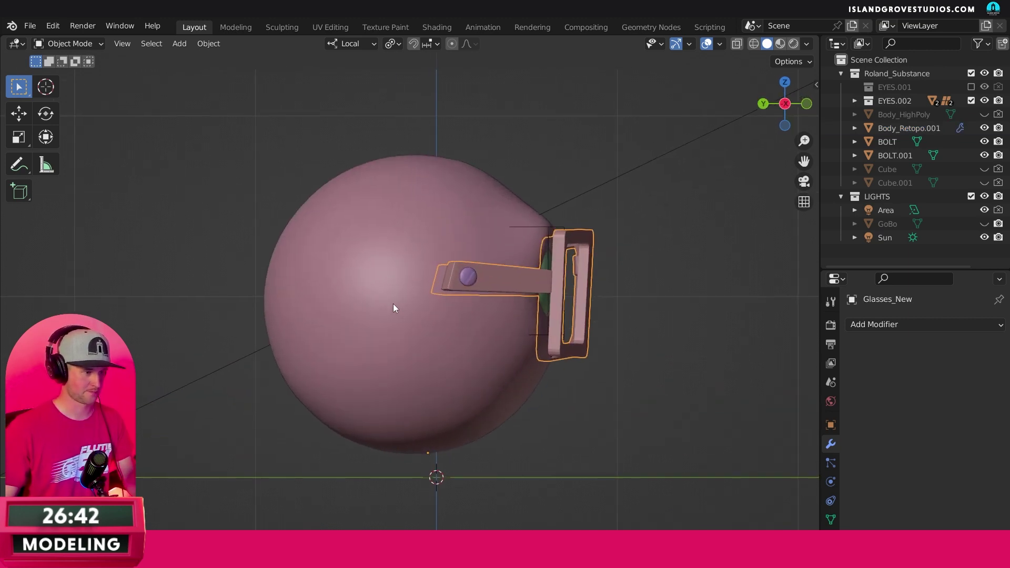
click(395, 293)
scroll(400, 305, up, 1)
key(Tab)
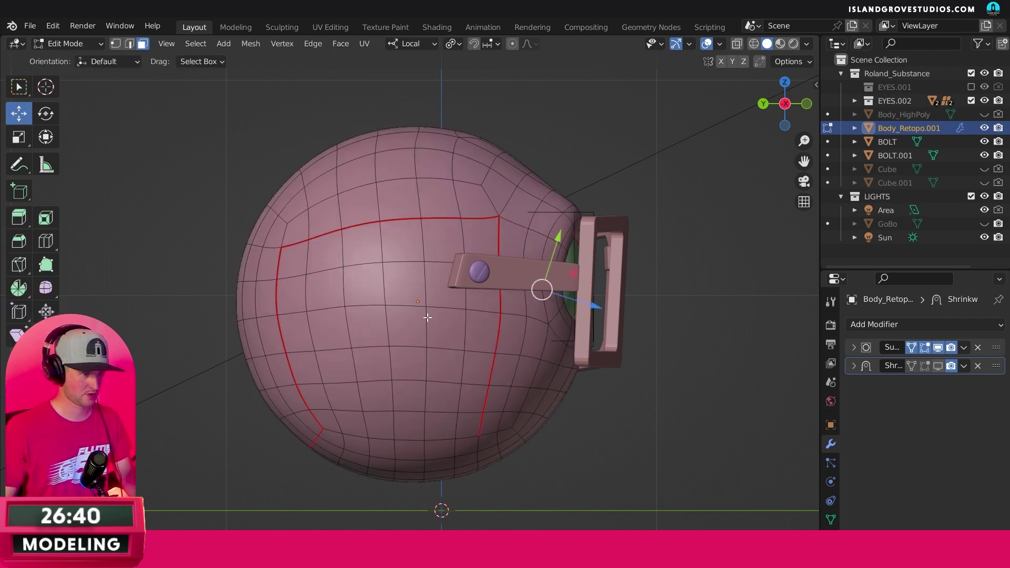
scroll(439, 286, up, 2)
scroll(503, 268, down, 4)
key(KP_1)
middle_drag(557, 361, 562, 273)
middle_drag(433, 294, 470, 337)
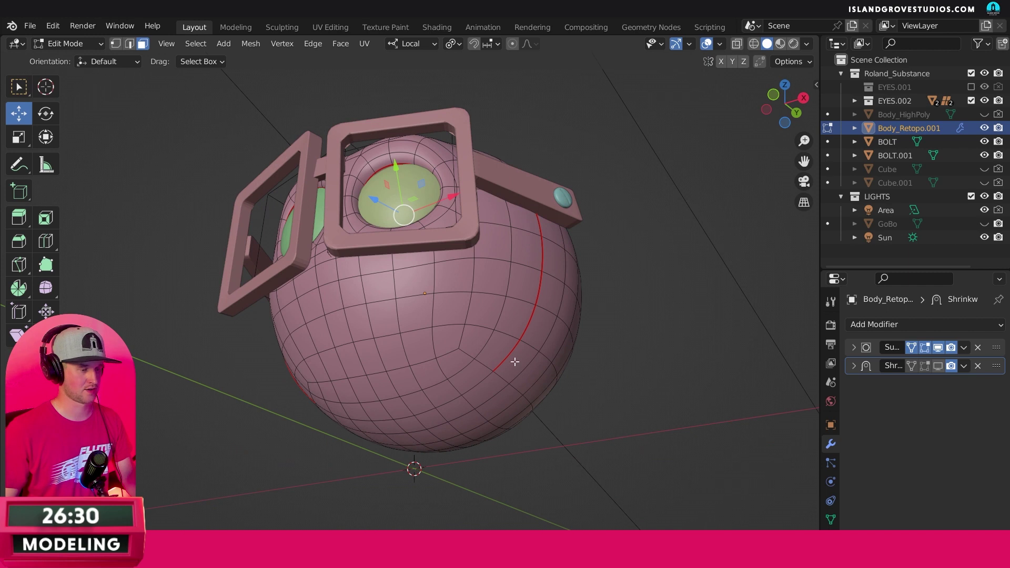
middle_drag(451, 286, 507, 283)
middle_drag(368, 229, 386, 242)
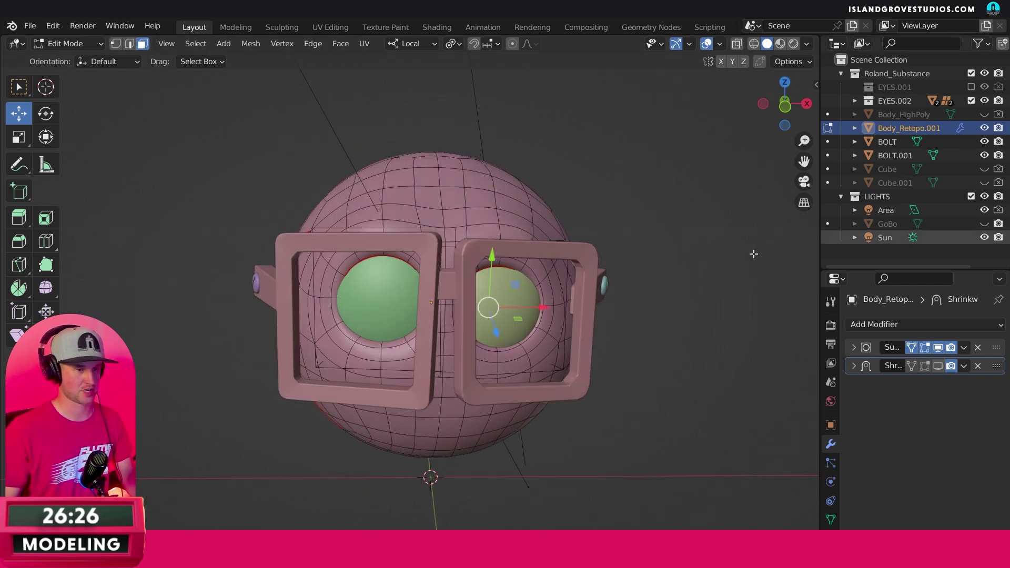
Step: Return to Object Mode, show Body_HighPoly, and isolate it in local view
key(Tab)
click(983, 114)
click(917, 114)
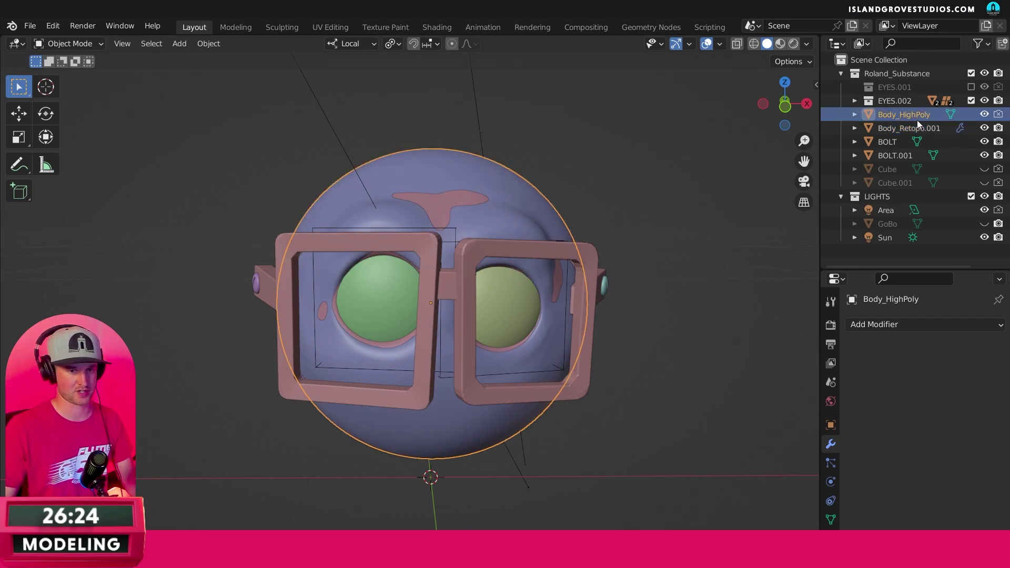
key(KP_Divide)
middle_drag(492, 259, 473, 248)
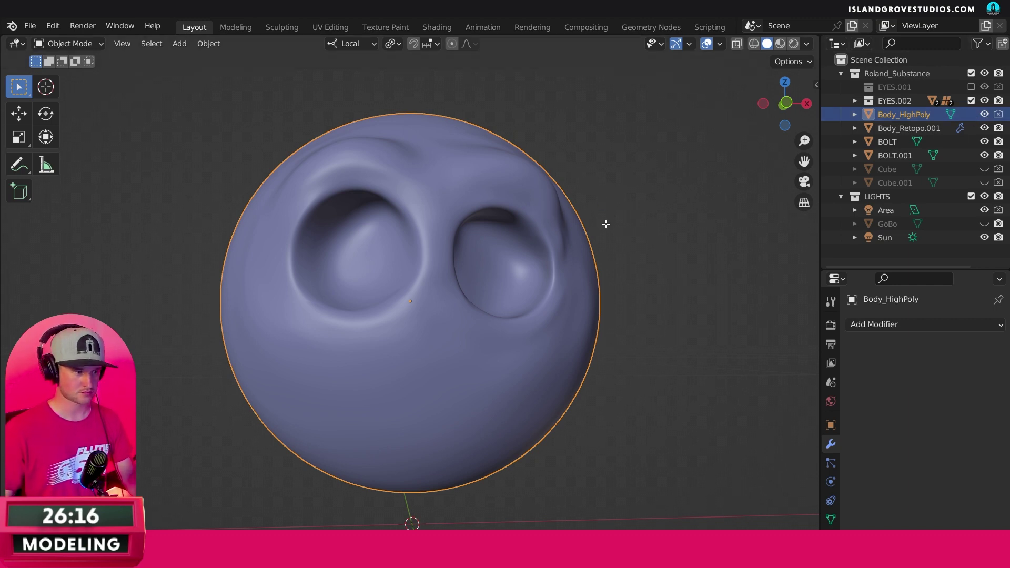
Step: Examine the mesh density of Body_HighPoly in Edit Mode, return to Object Mode, and hide the sculpt
key(Tab)
middle_drag(606, 224, 528, 241)
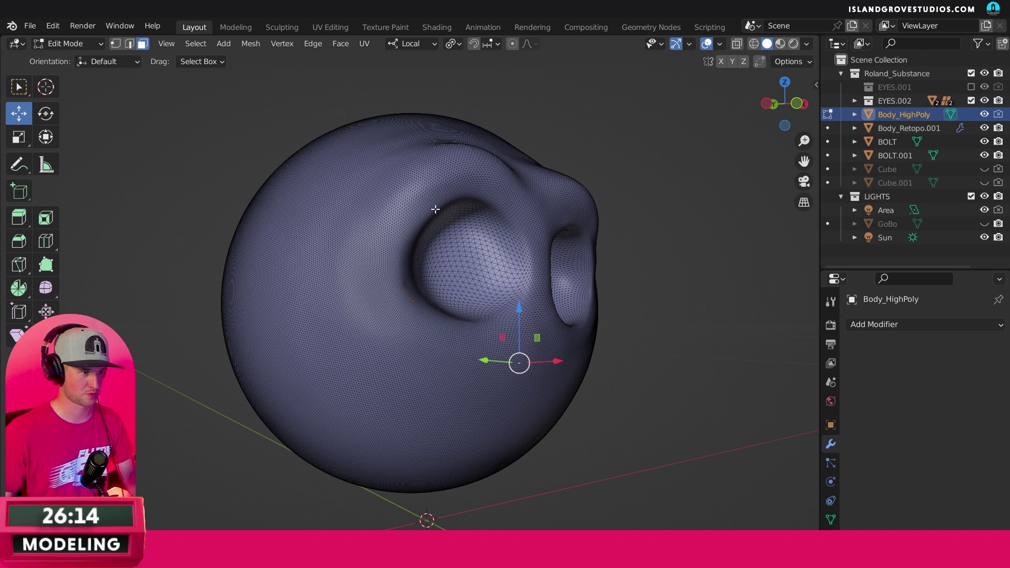
key(Tab)
middle_drag(683, 157, 583, 219)
click(984, 114)
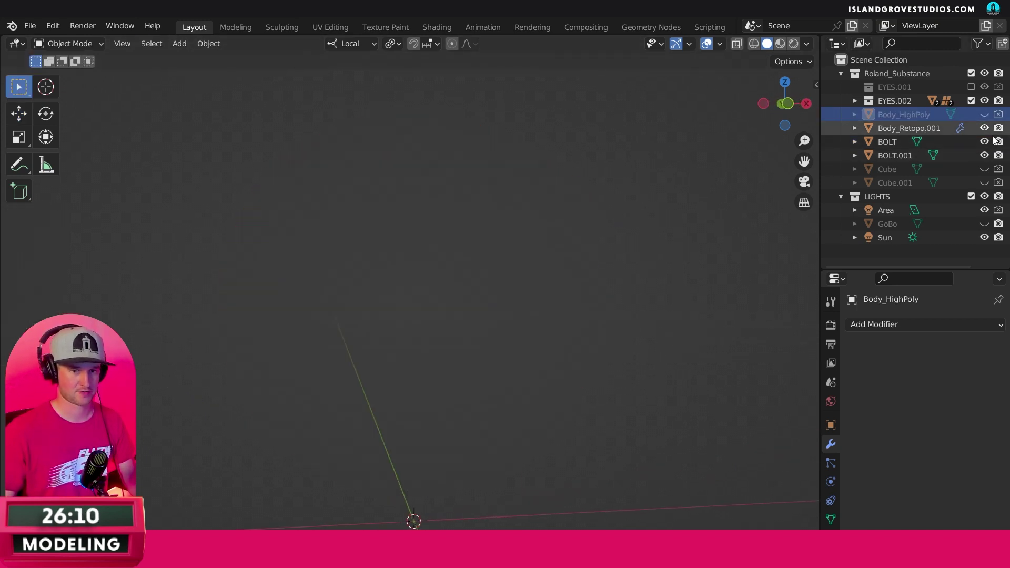
Step: Select Body_Retopo.001 in the full scene and compare its shape with the Shrinkwrap's viewport display on and off
click(443, 198)
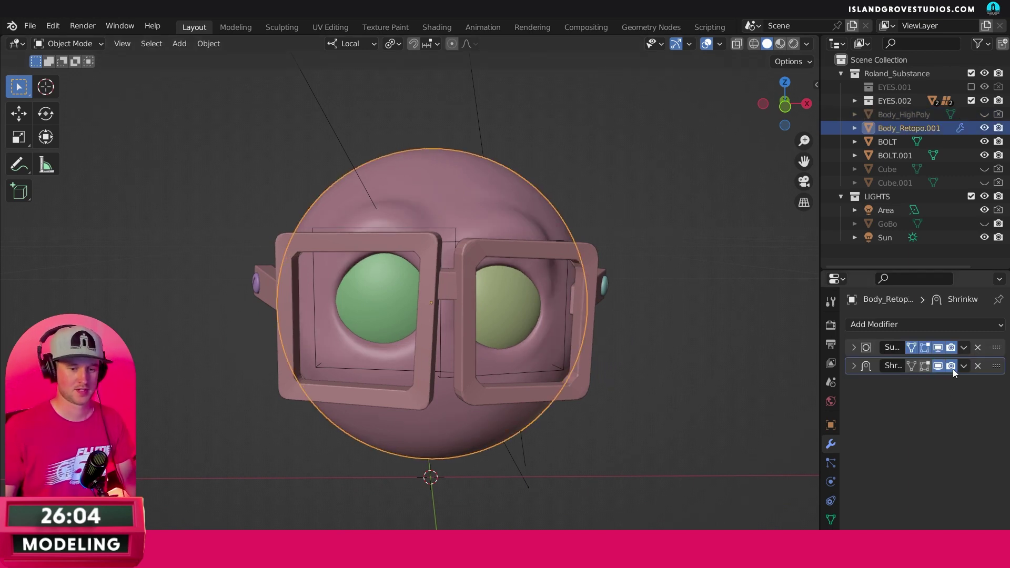
click(937, 367)
middle_drag(617, 307, 768, 291)
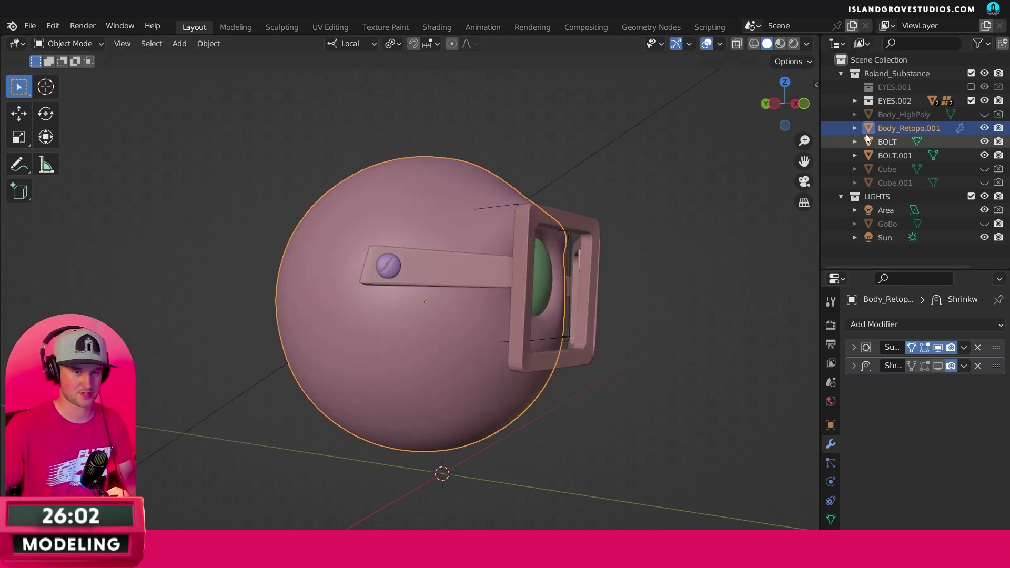
middle_drag(398, 337, 437, 349)
Step: Knife a wavy horizontal cut across the faces between the red seams on the side of Body_Retopo.001
key(Tab)
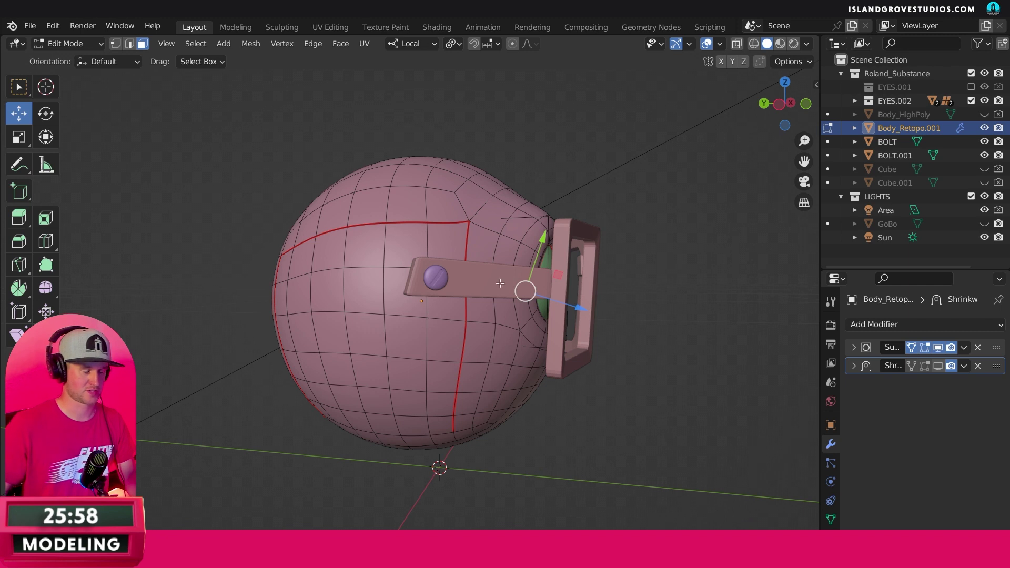
middle_drag(387, 286, 434, 306)
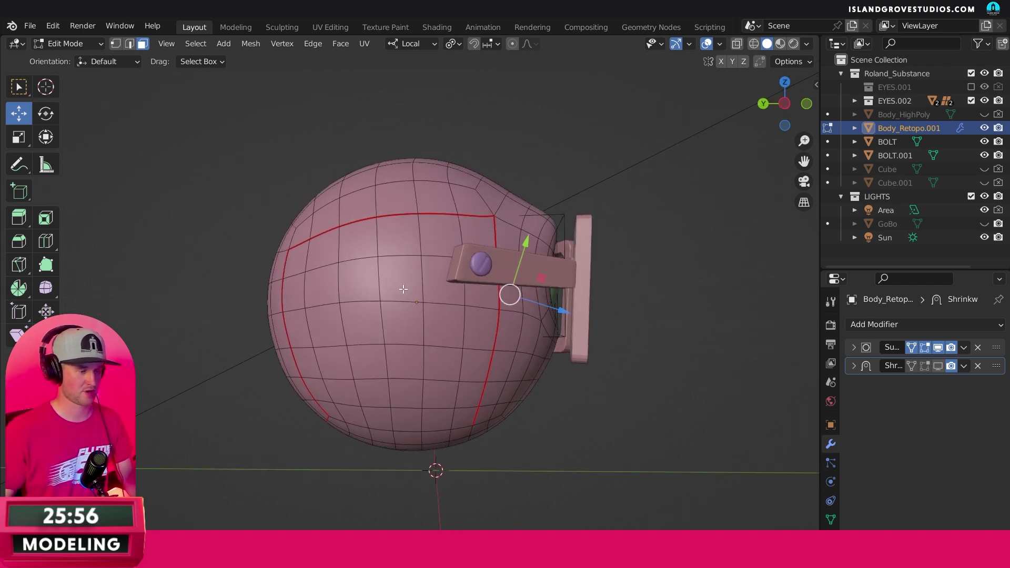
key(KP_3)
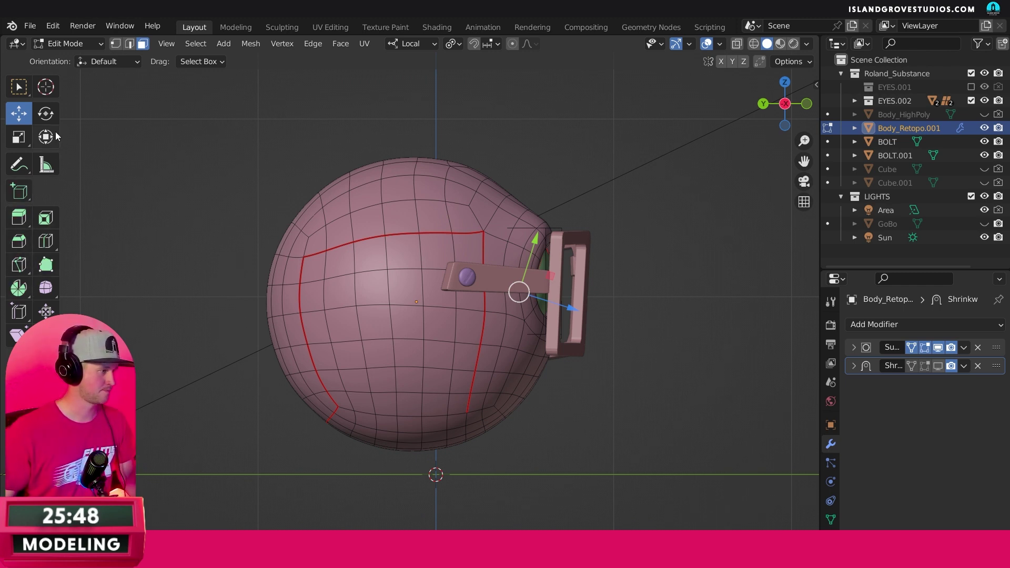
key(k)
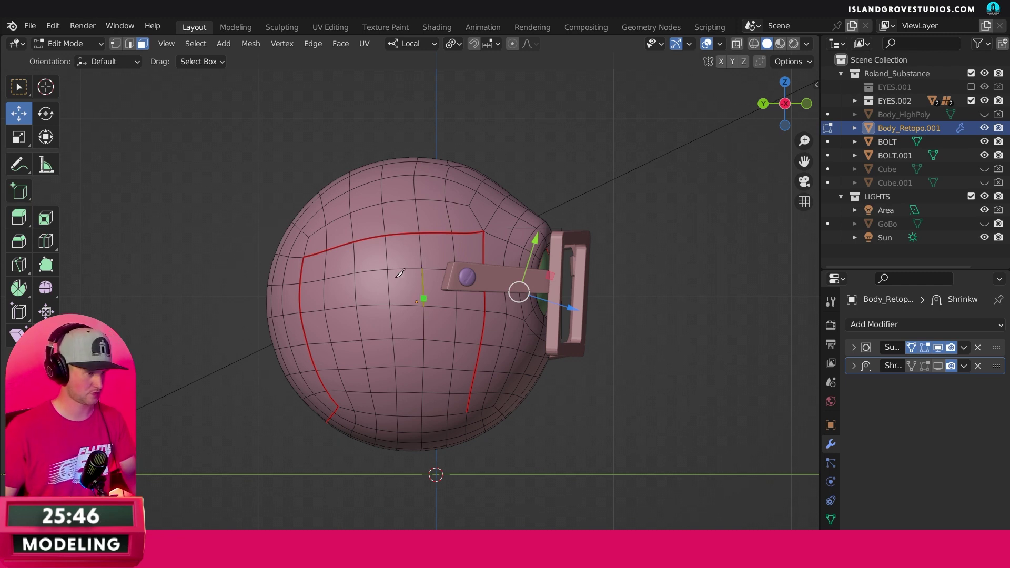
click(332, 301)
click(355, 293)
click(392, 295)
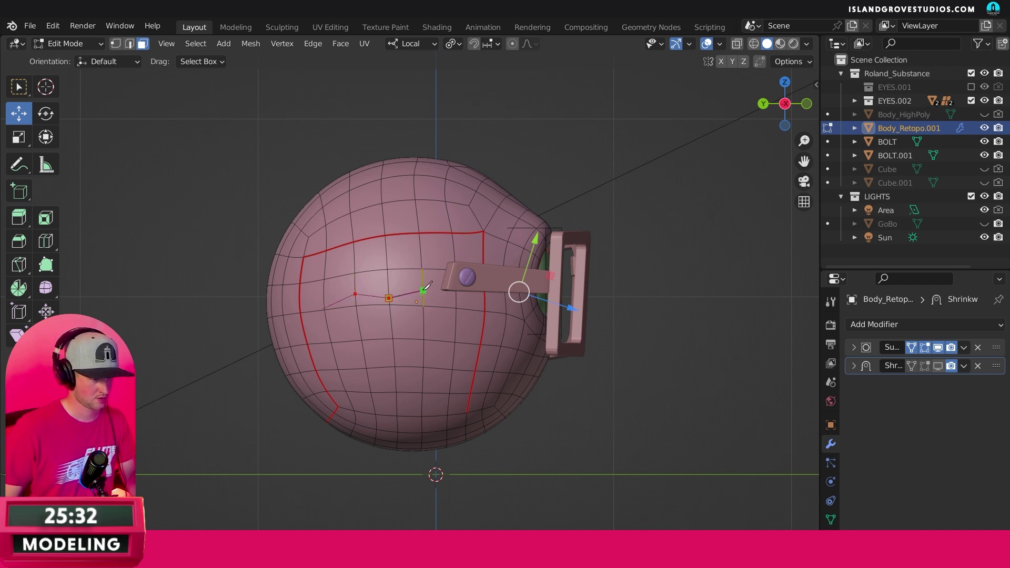
click(423, 290)
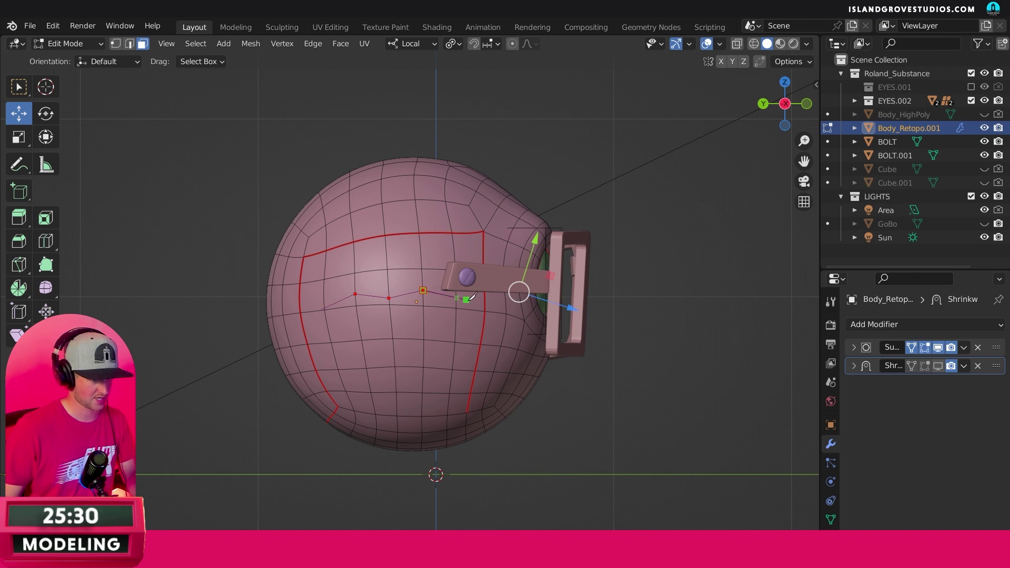
click(456, 295)
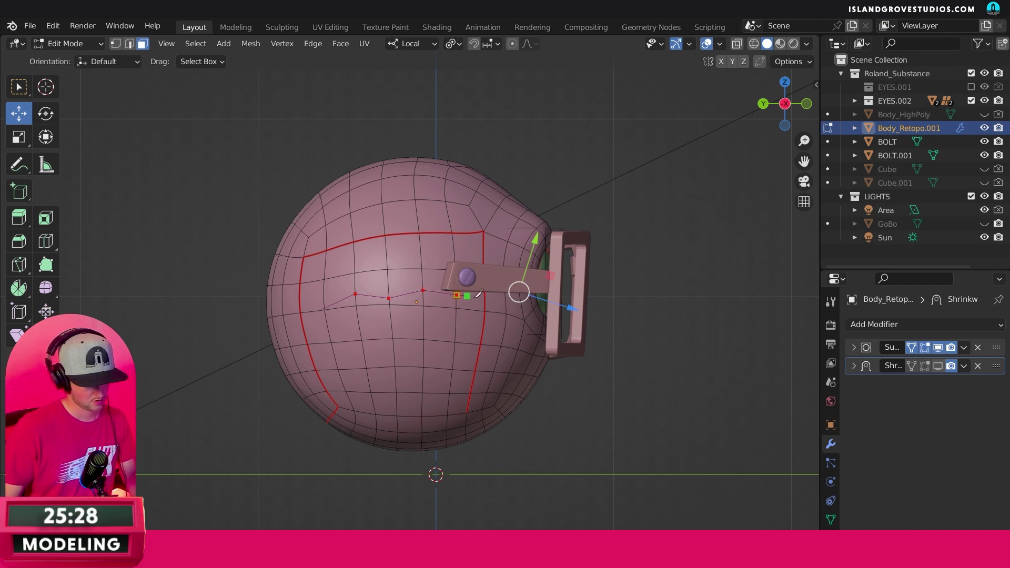
click(488, 311)
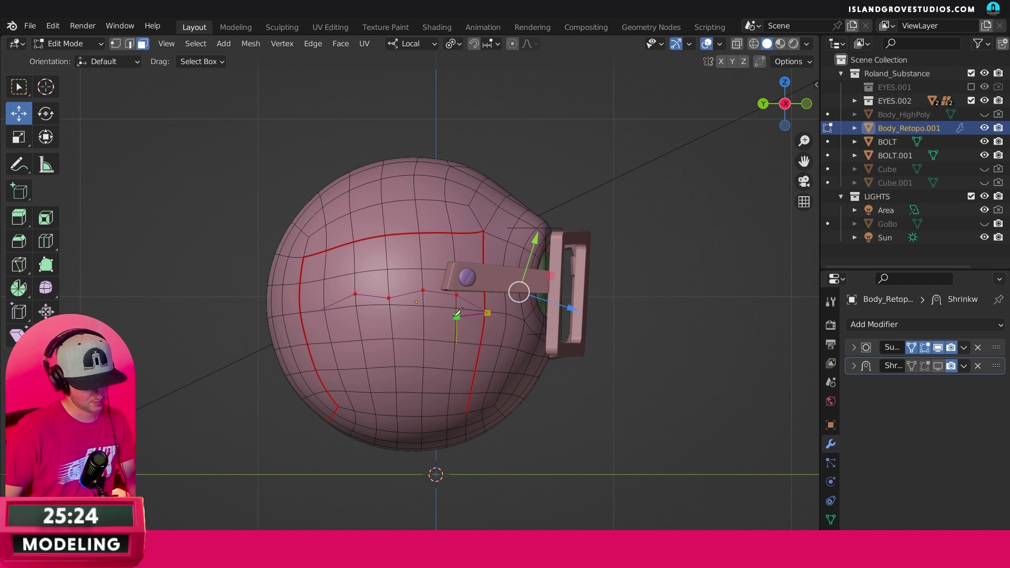
key(Return)
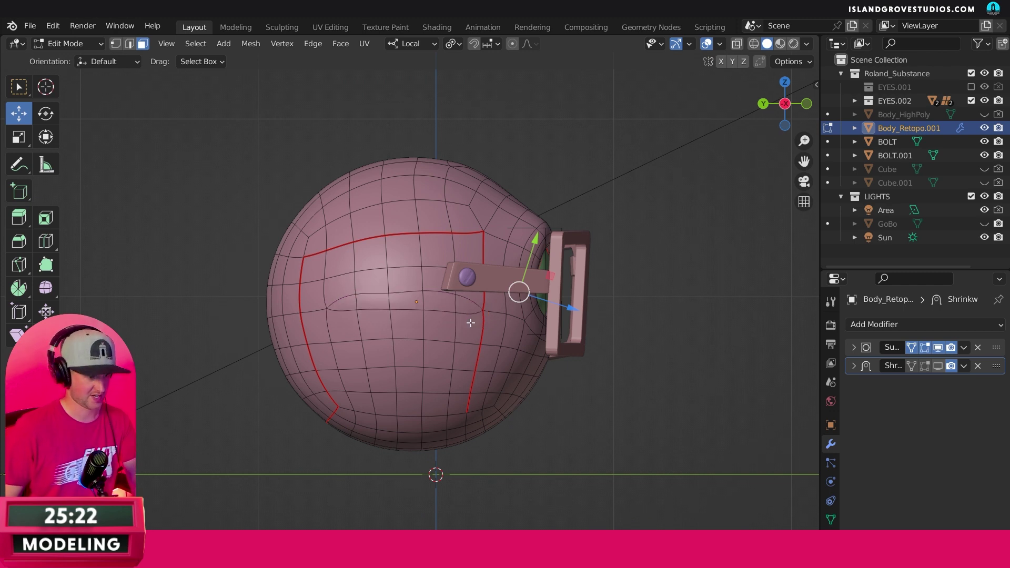
Step: Turn off the Subdivision modifier's viewport display and knife a second line through the narrow strip of faces between the red seams
click(938, 349)
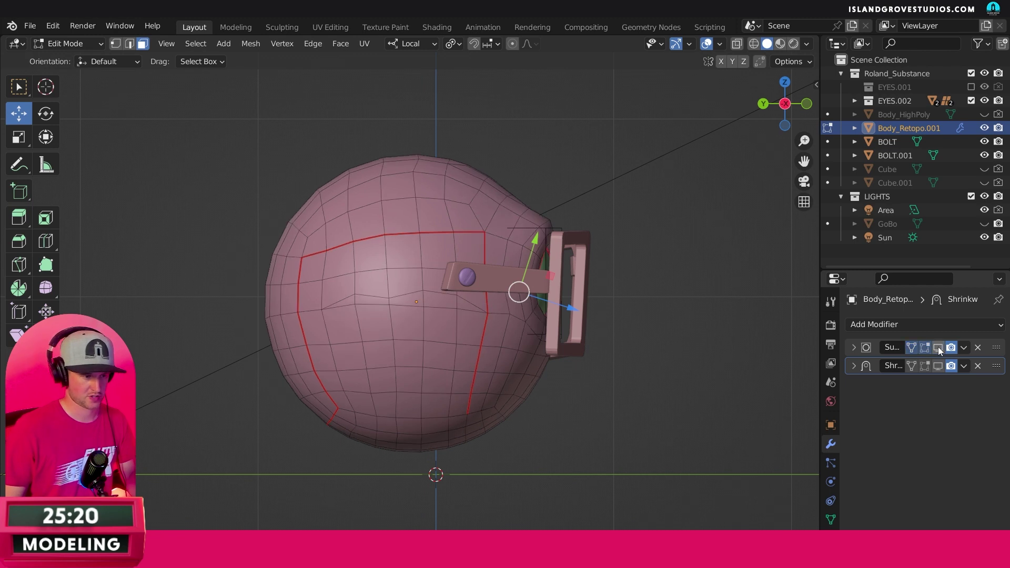
scroll(419, 310, up, 4)
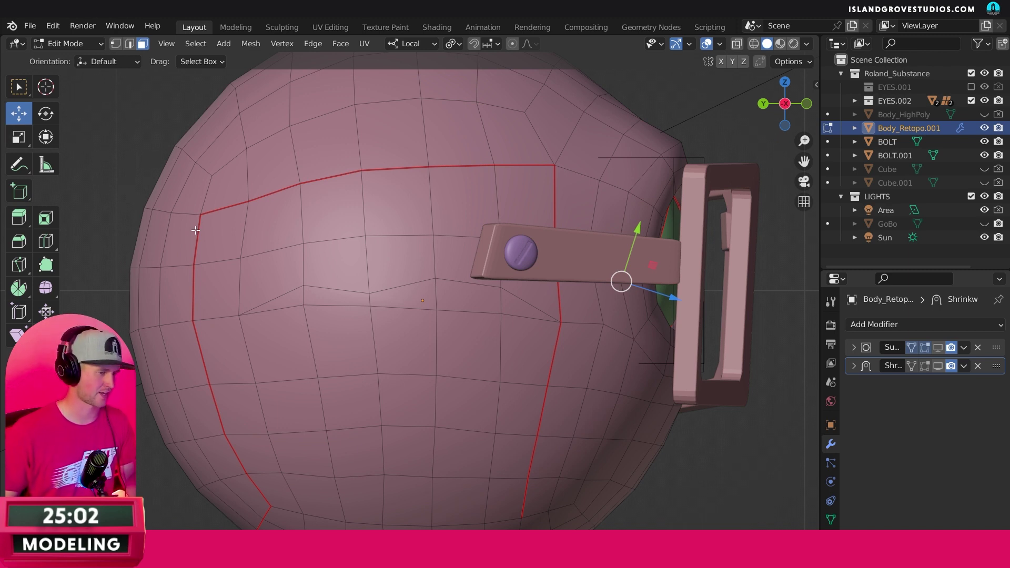
key(k)
click(240, 315)
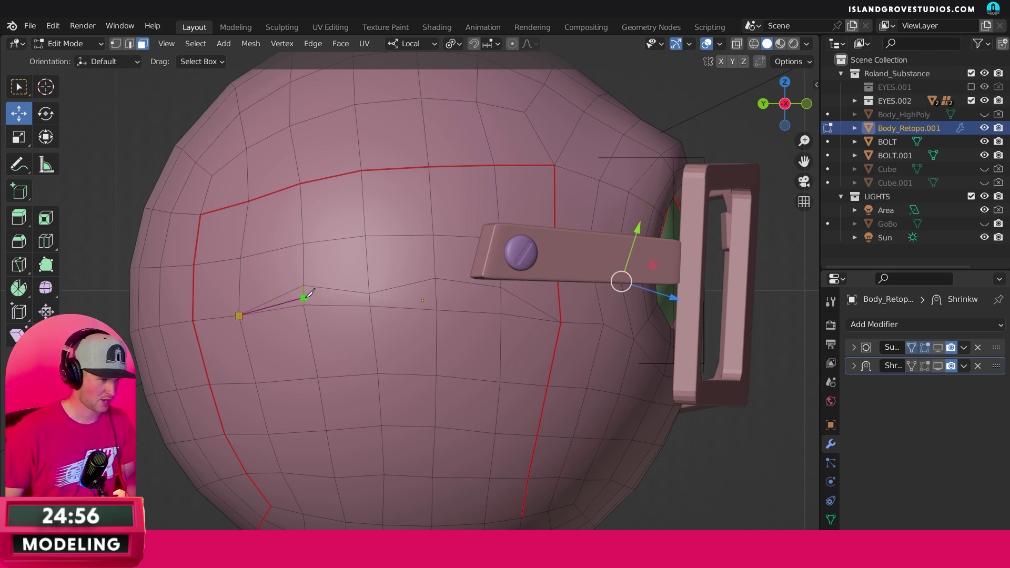
click(304, 298)
click(370, 300)
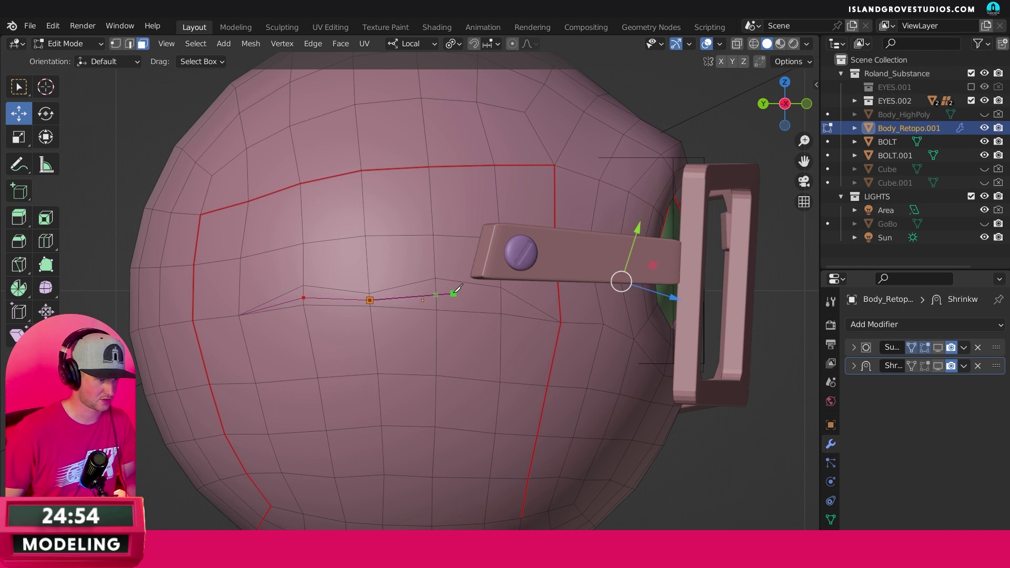
click(436, 293)
click(501, 302)
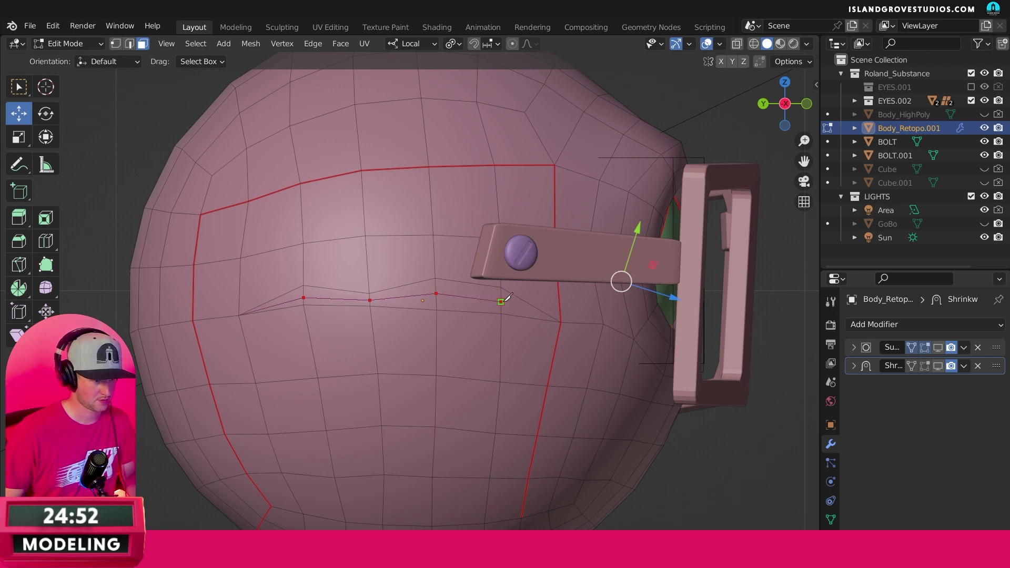
click(559, 320)
key(Return)
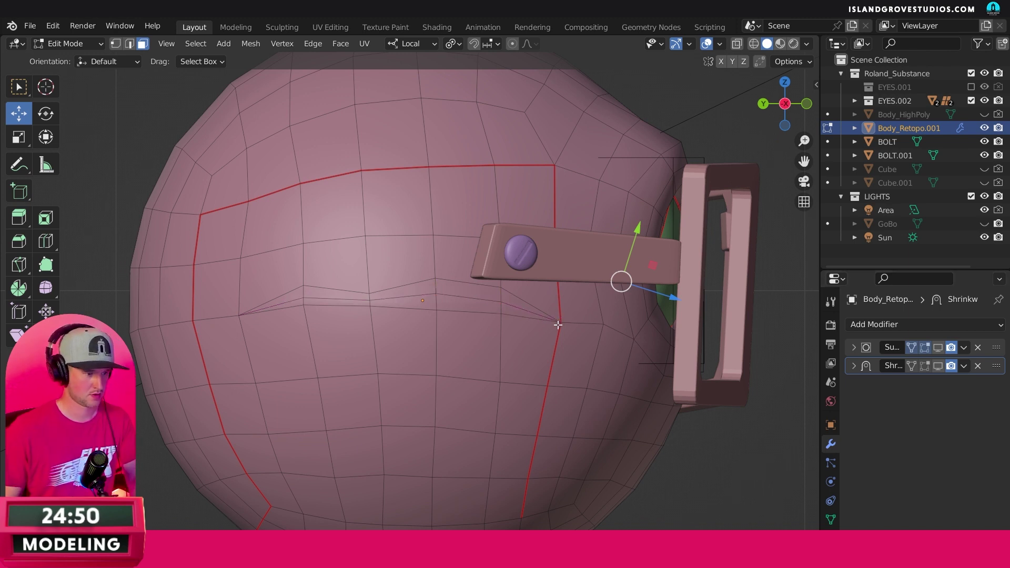
Step: Delete the five narrow faces along the upper part of the cut strip to open a crack in the body's side
click(290, 292)
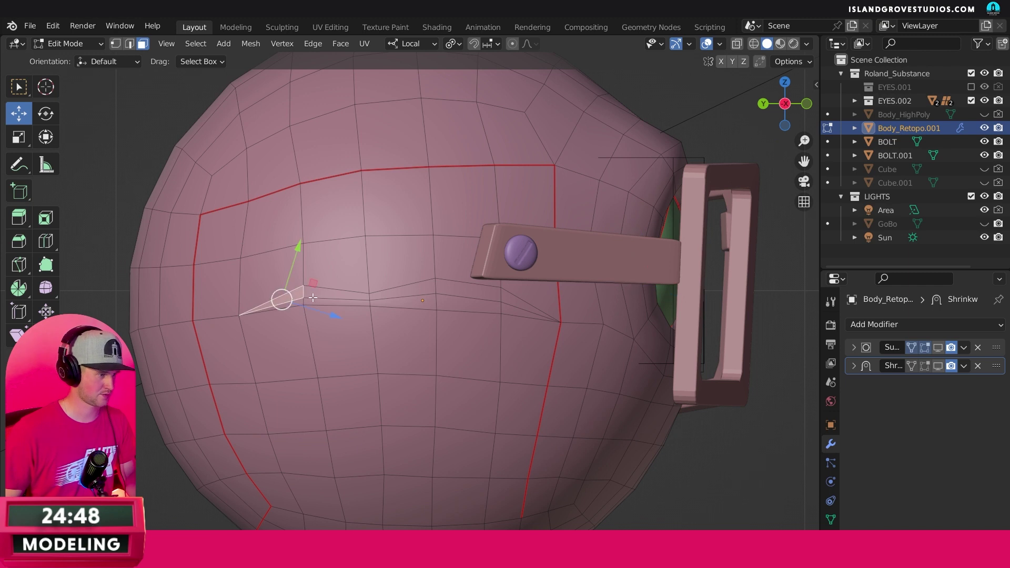
shift+click(338, 295)
shift+click(401, 294)
shift+click(472, 293)
shift+click(529, 309)
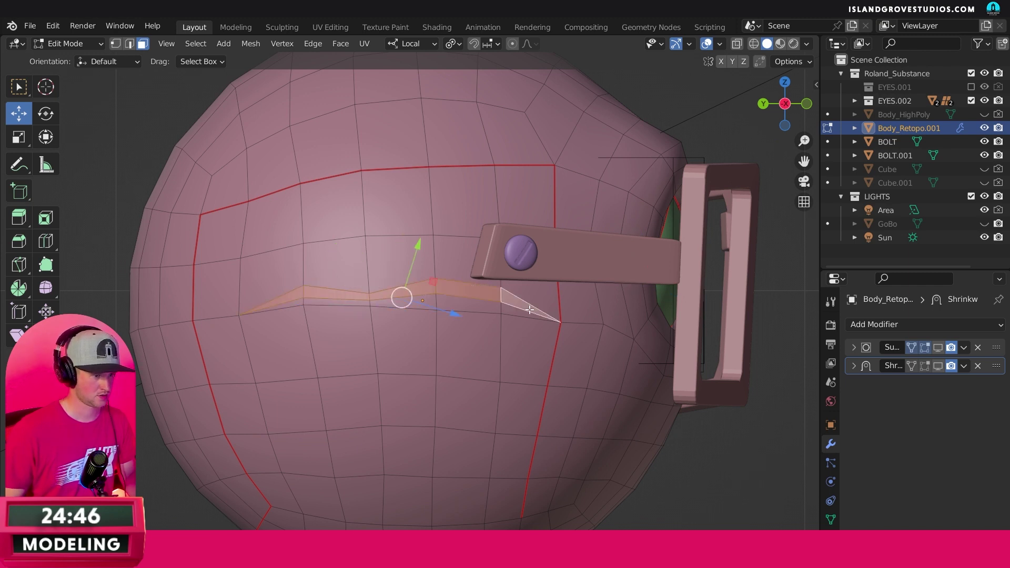
key(x)
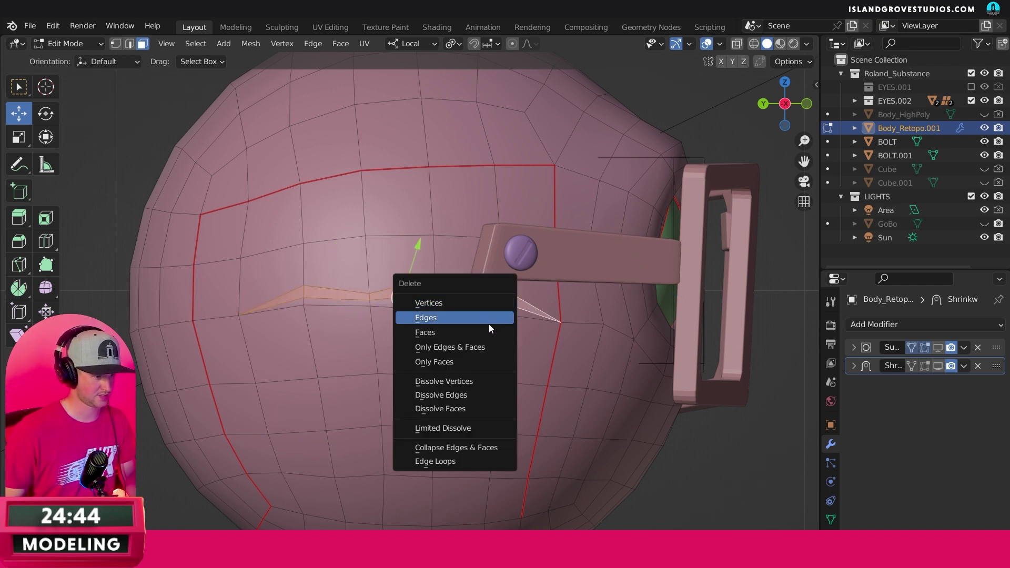
click(488, 325)
Step: Slide the four vertices of the edge row just beneath the crack downward along their edges to widen the strip of faces
middle_drag(486, 326, 508, 319)
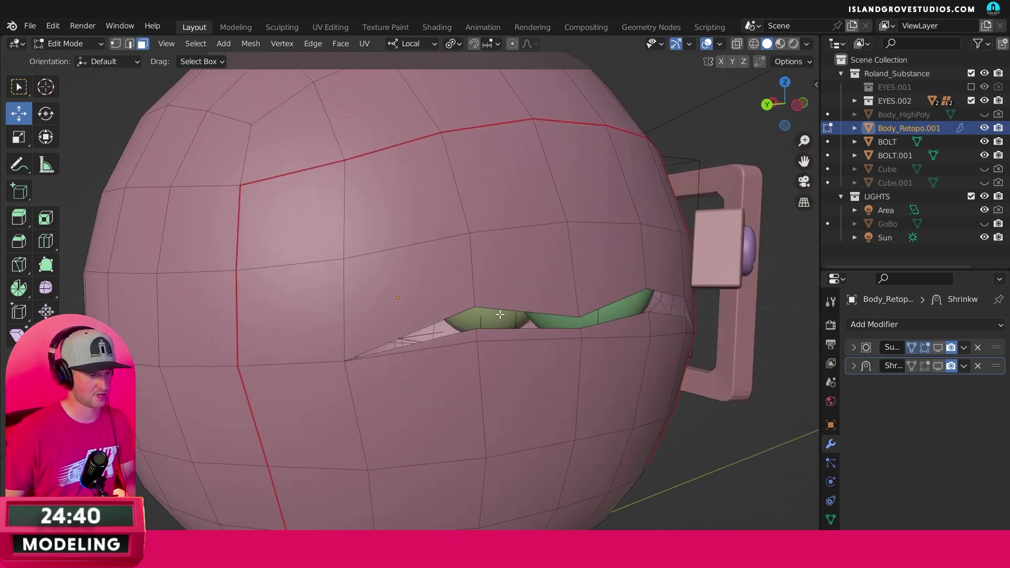
scroll(500, 315, up, 3)
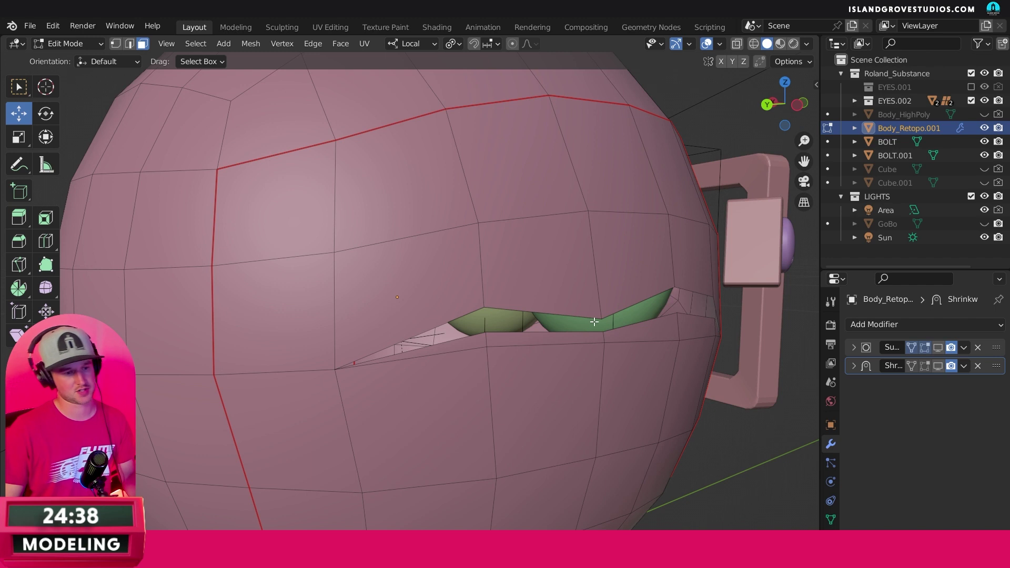
middle_drag(581, 320, 442, 322)
scroll(533, 314, down, 5)
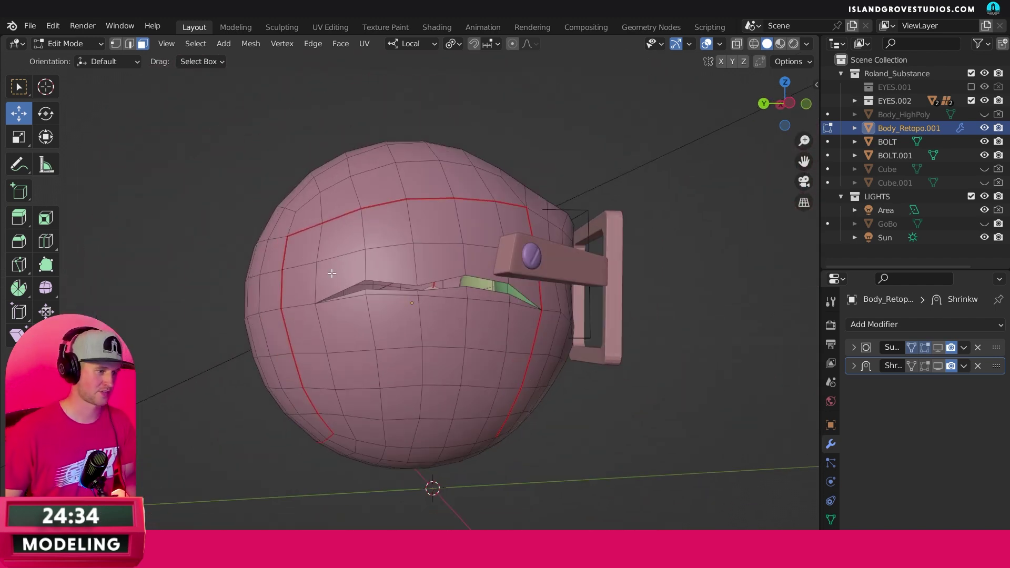
click(115, 44)
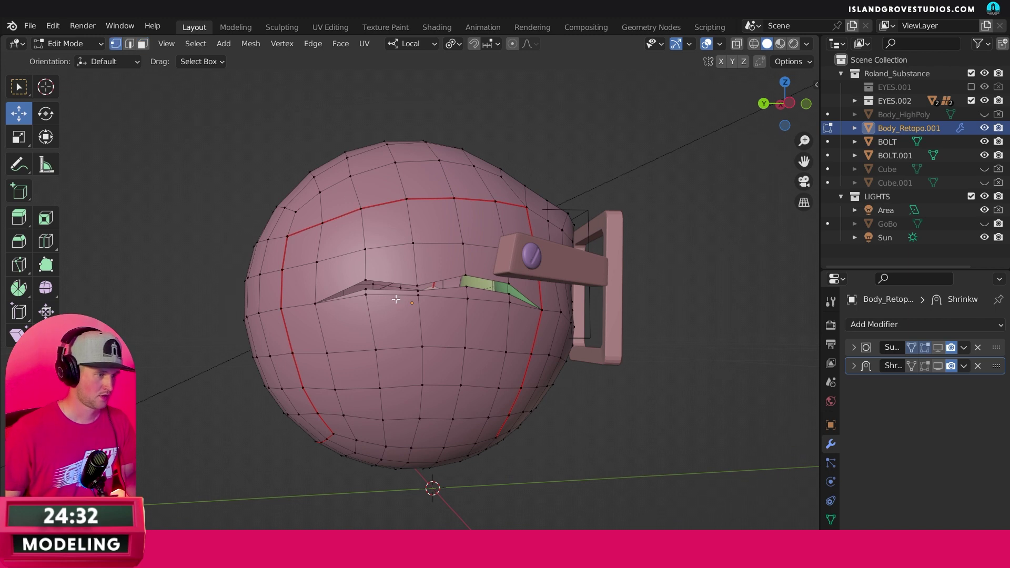
scroll(380, 280, up, 2)
click(354, 289)
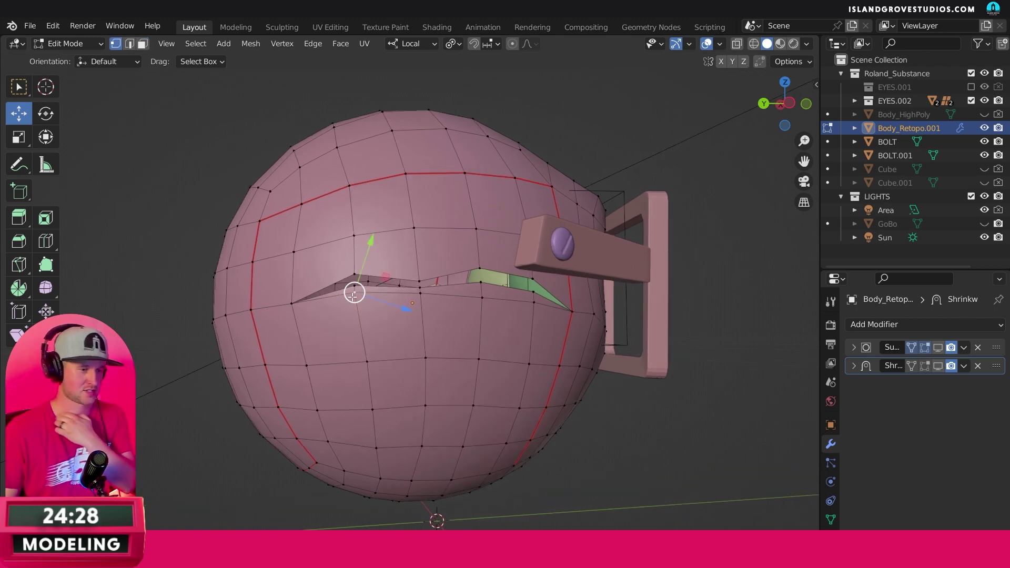
key(shift+v)
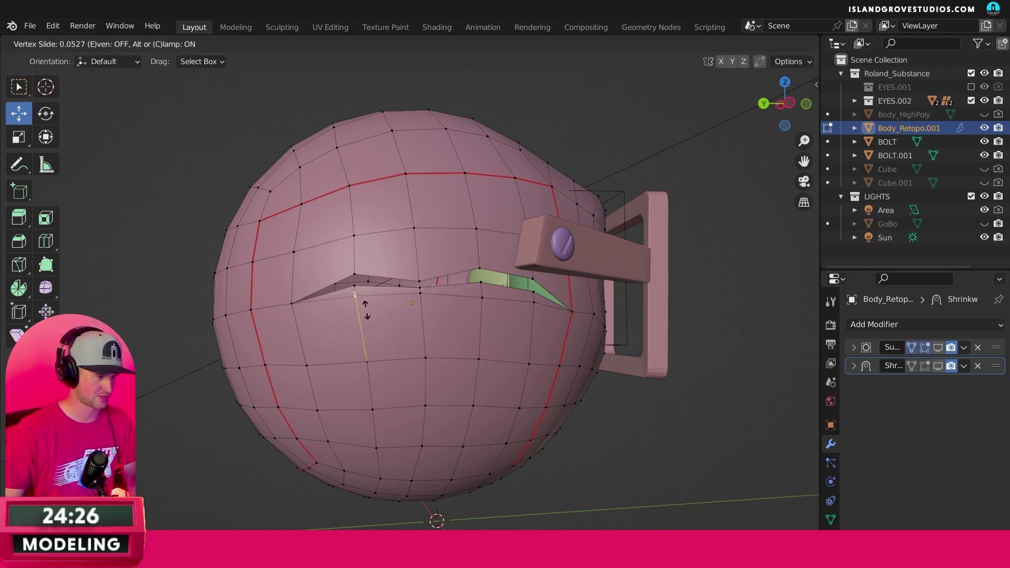
click(368, 330)
click(421, 298)
key(g)
key(g)
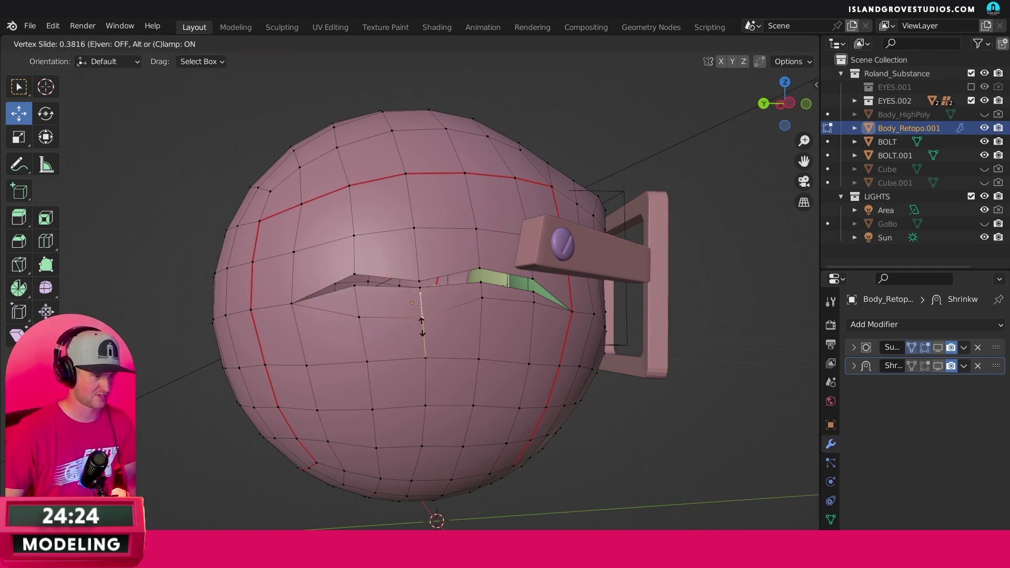
click(422, 327)
key(g)
key(g)
click(481, 308)
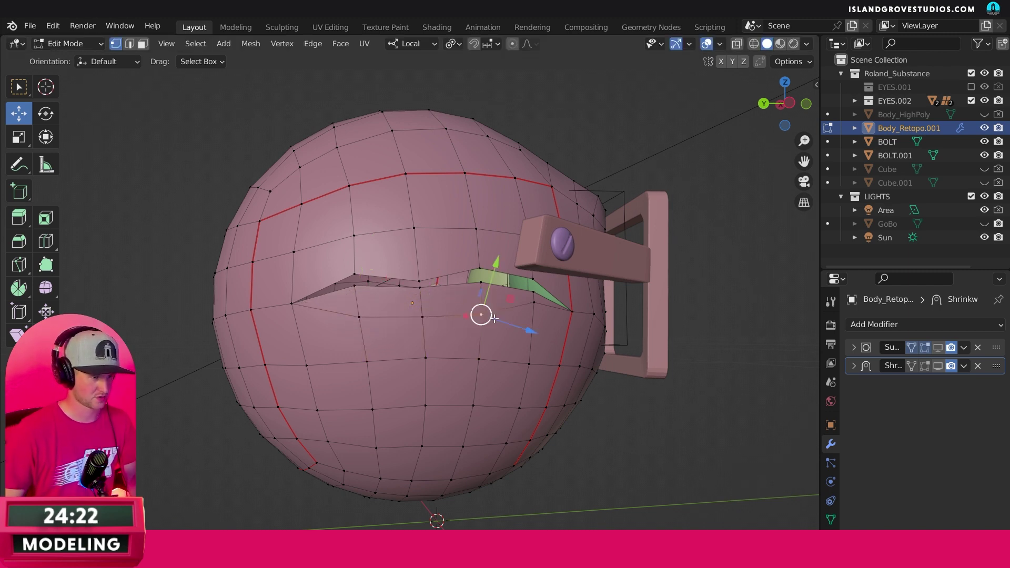
key(g)
key(g)
click(533, 317)
Step: Try to move a vertex on the crack's upper edge using Normal orientation, undo the move, and restore Local orientation
middle_drag(532, 317, 367, 272)
click(342, 285)
click(319, 274)
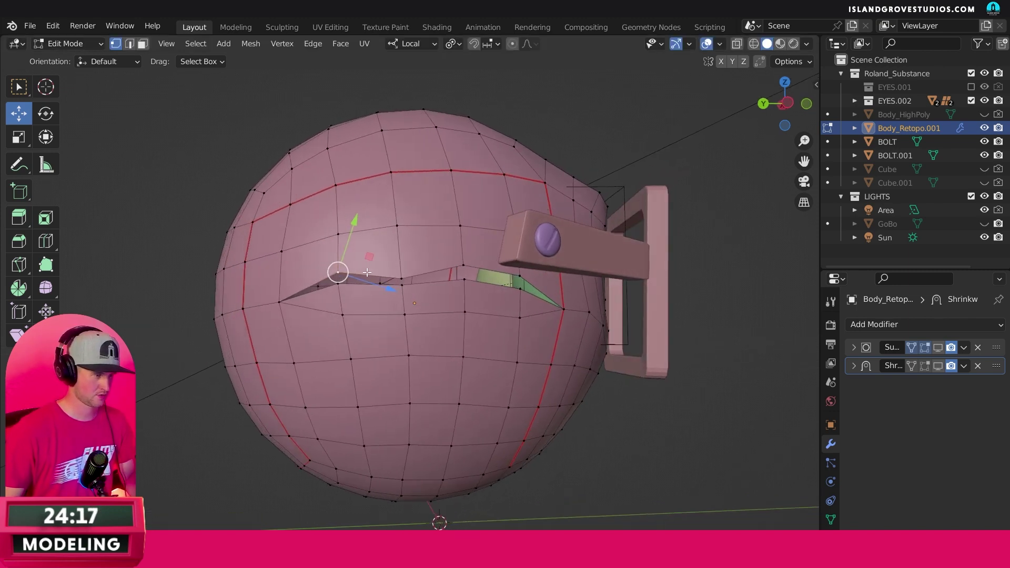
click(428, 45)
click(422, 117)
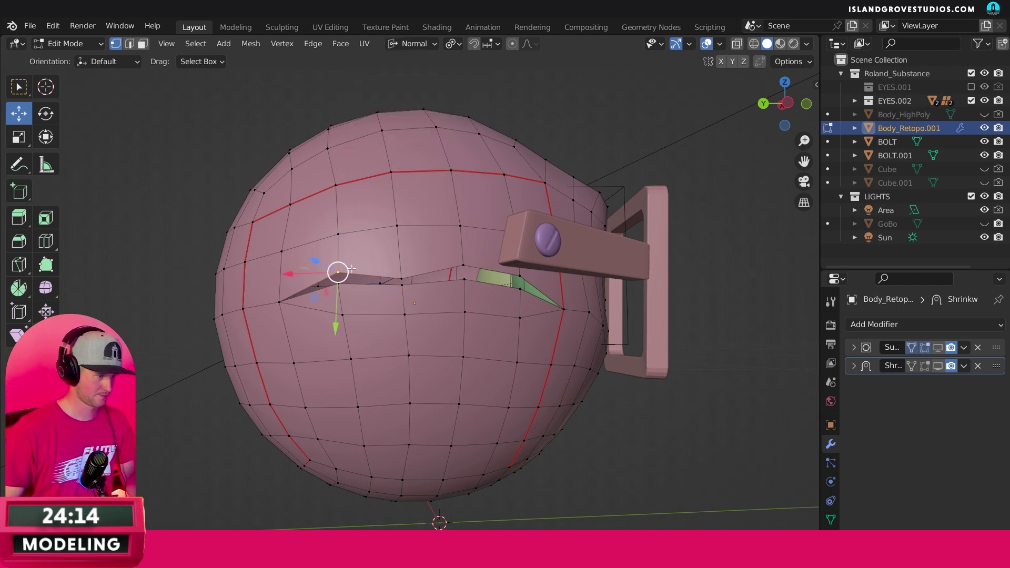
drag(336, 328, 340, 332)
key(ctrl+z)
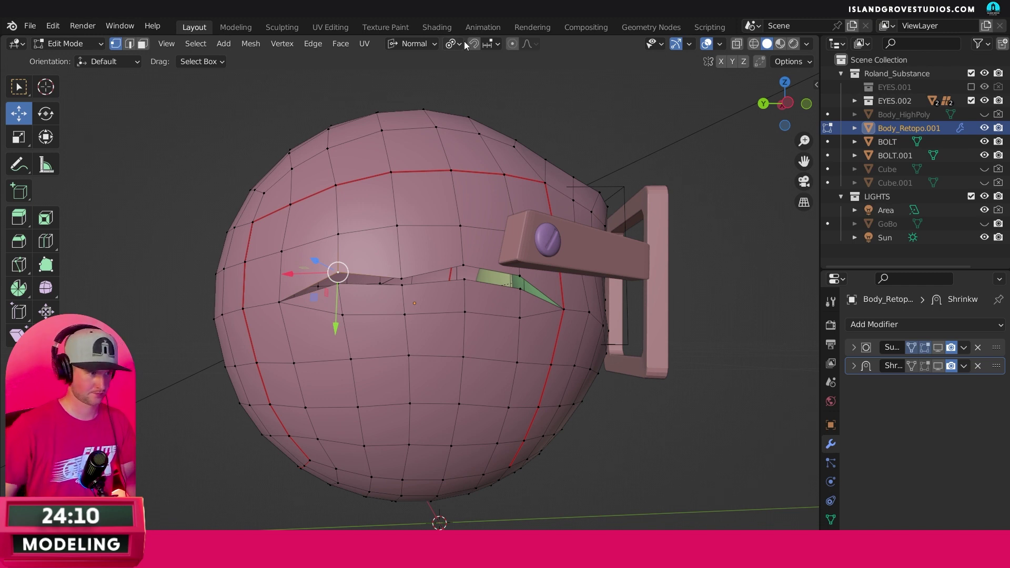
click(421, 44)
click(429, 100)
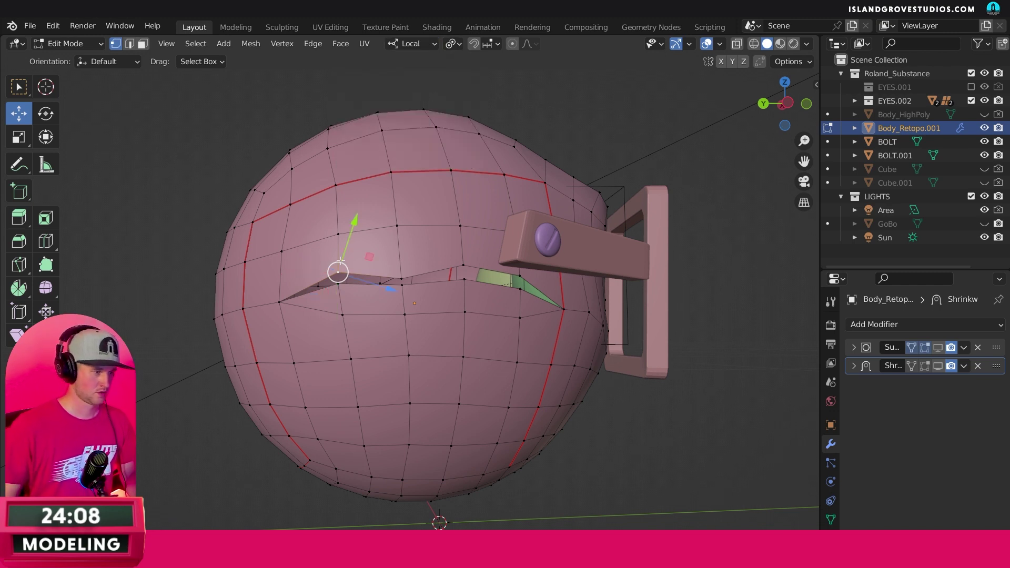
Step: Nudge the vertices along the crack's upper edge to reshape and narrow the opening
drag(338, 272, 339, 275)
click(403, 277)
drag(411, 271, 403, 275)
click(463, 265)
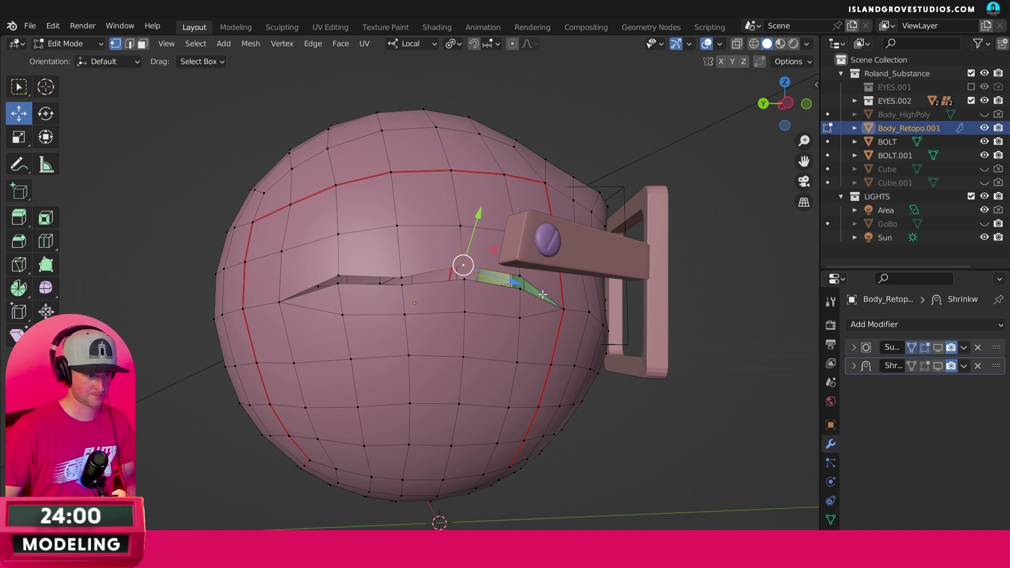
middle_drag(545, 291, 476, 279)
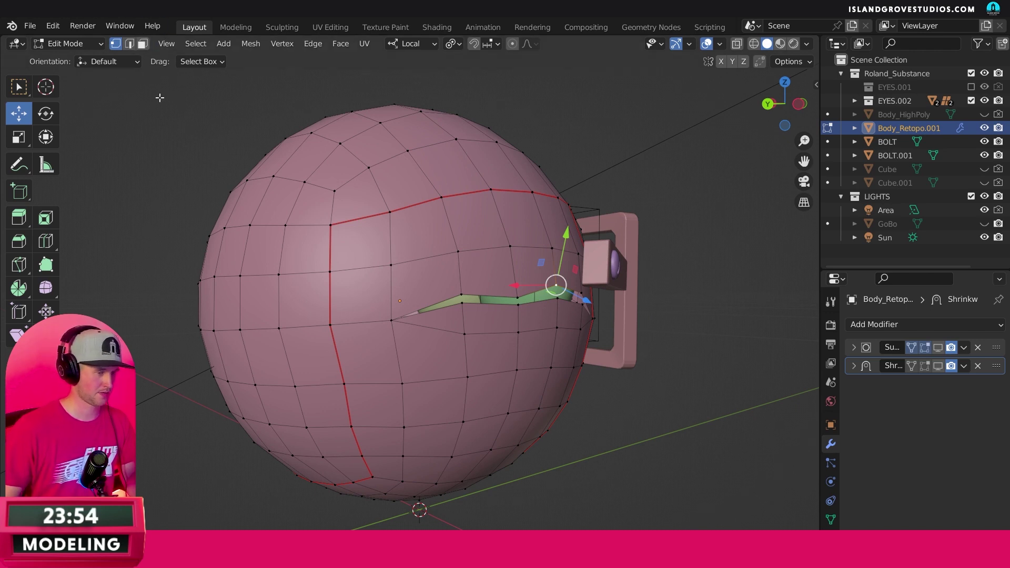
Step: Return to Object Mode and view the cracked golf ball in Rendered viewport shading
key(Tab)
middle_drag(540, 297, 680, 358)
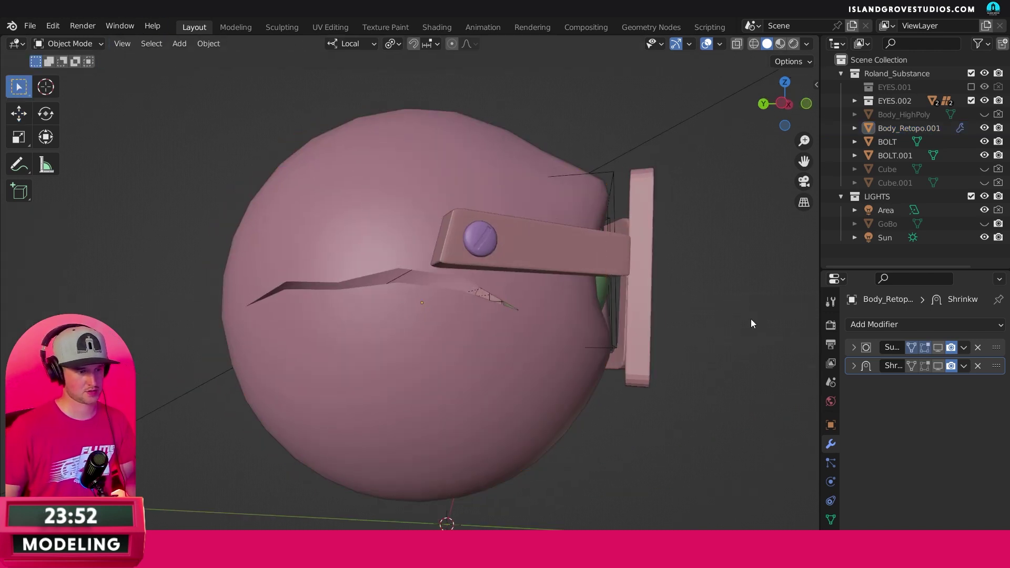
click(736, 323)
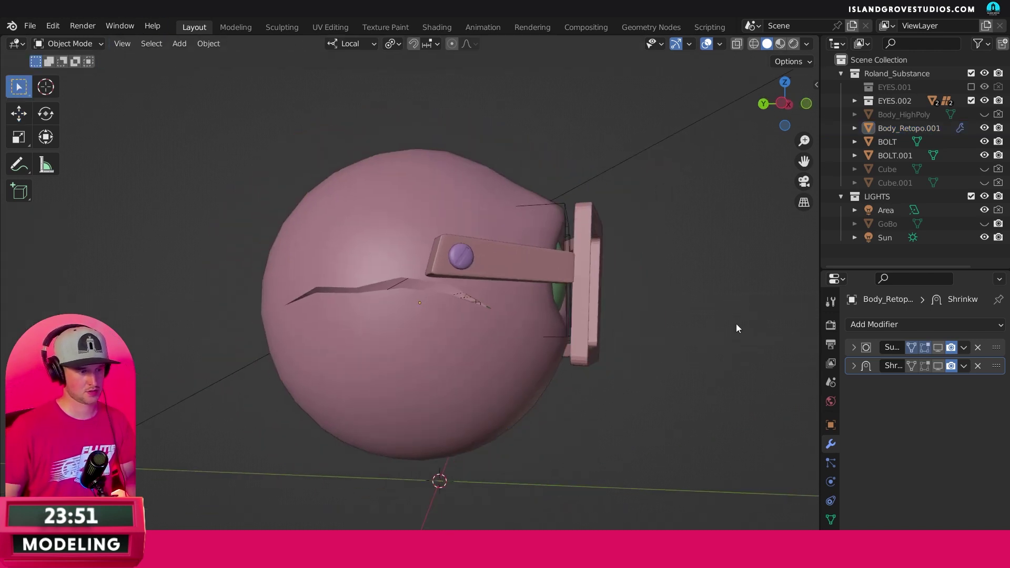
click(796, 45)
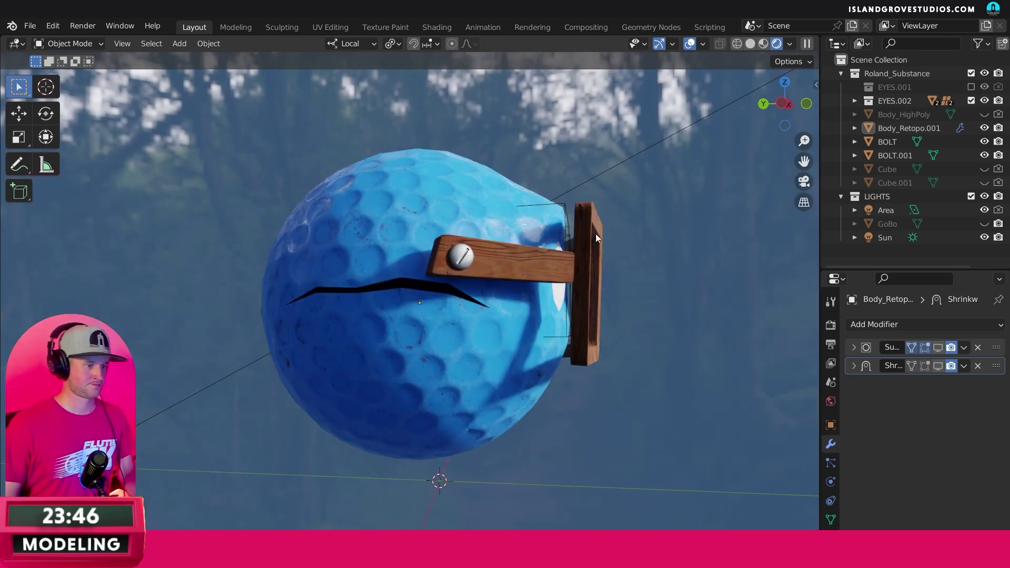
scroll(685, 314, down, 4)
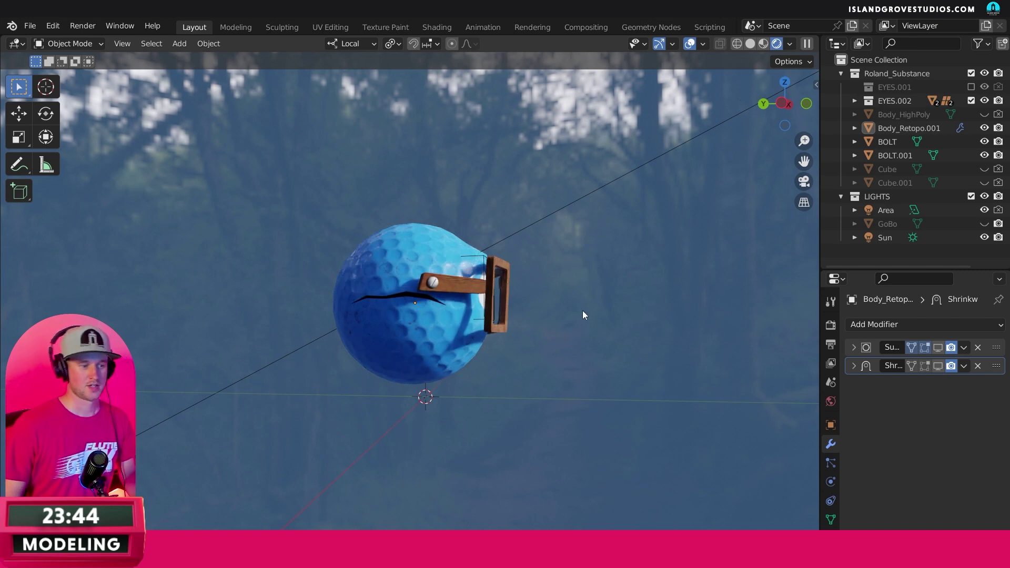
middle_drag(593, 311, 582, 311)
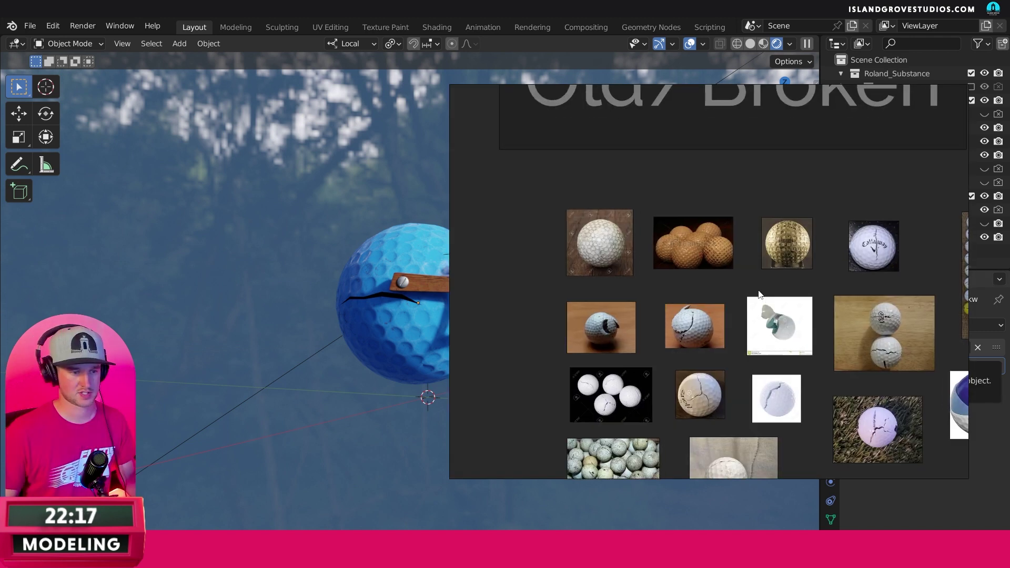
Step: Examine the old and broken golf-ball photos on the reference board, including the cracked Callaway ball and the cut-open coloured cores
scroll(774, 263, up, 5)
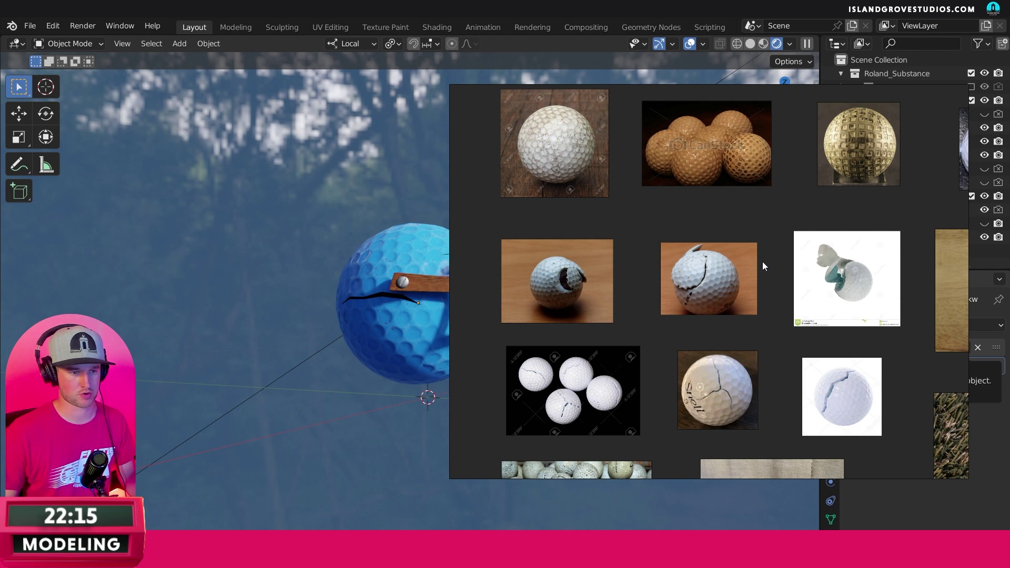
middle_drag(750, 268, 602, 348)
middle_drag(733, 304, 628, 325)
scroll(762, 249, up, 5)
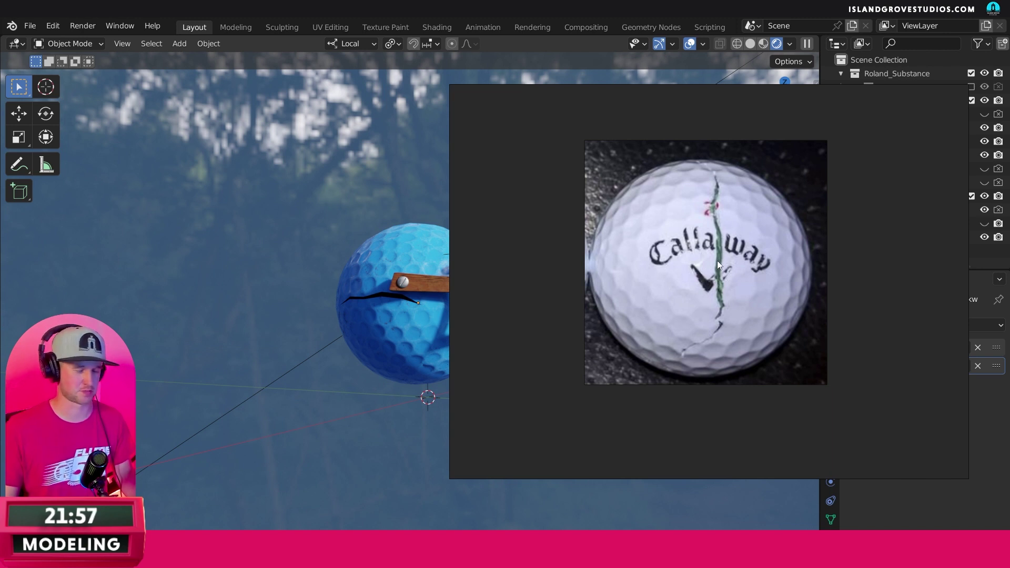
middle_drag(653, 262, 686, 260)
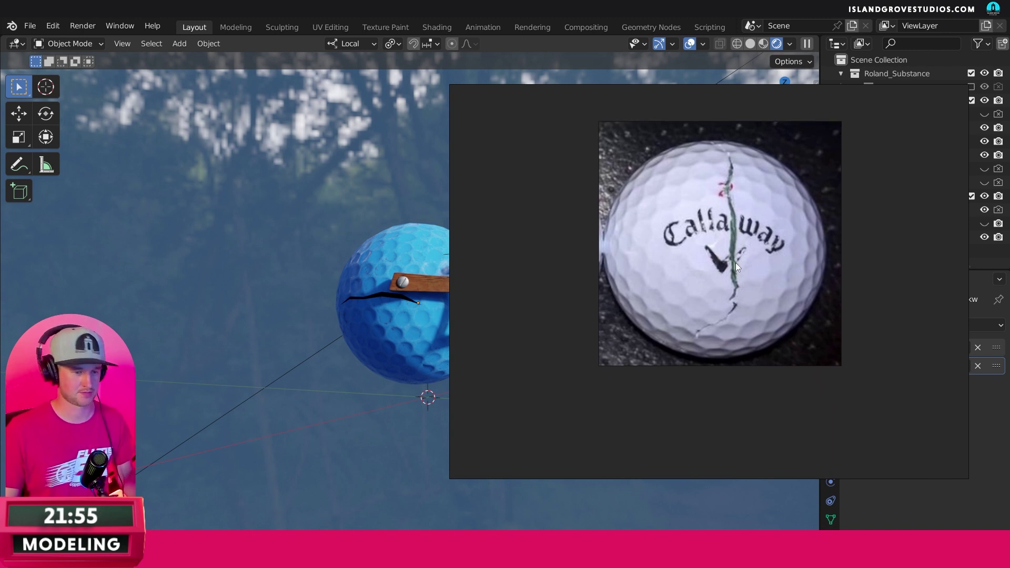
scroll(753, 228, down, 5)
middle_drag(724, 228, 699, 215)
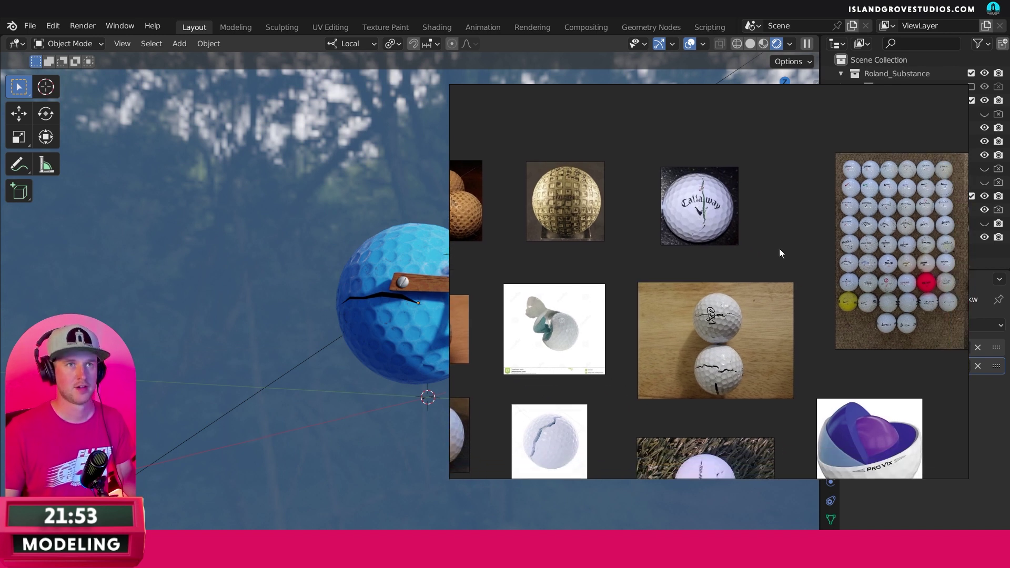
middle_drag(714, 248, 611, 219)
scroll(746, 238, right, 4)
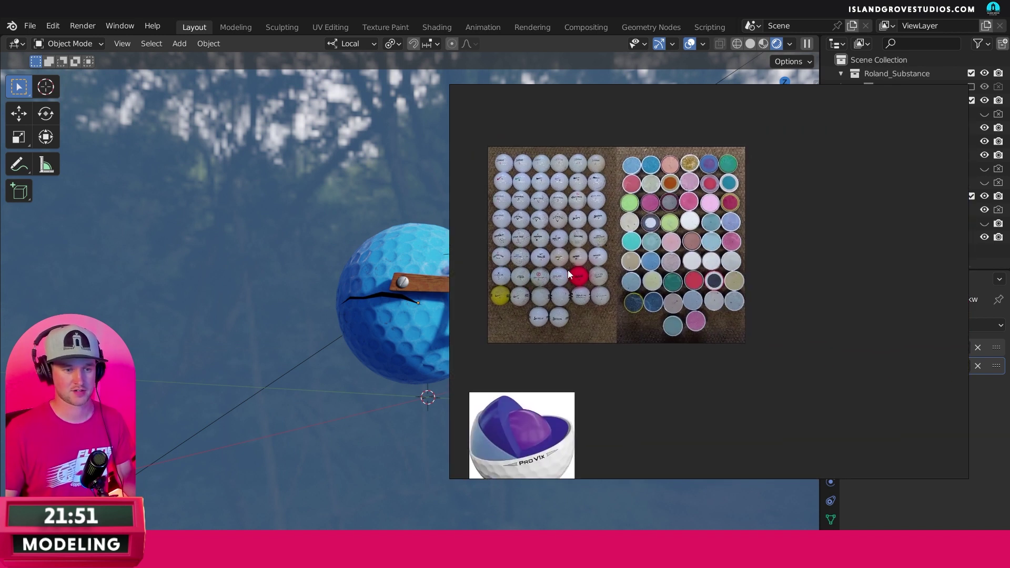
scroll(699, 236, up, 3)
middle_drag(667, 237, 739, 267)
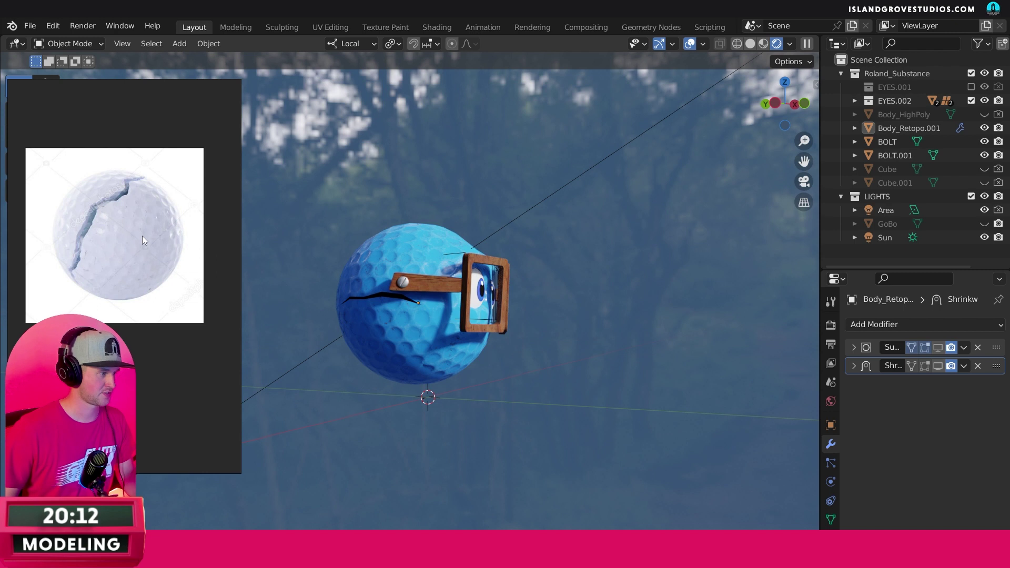
Step: Compare the crack shapes on the white, orange-background and Snell golf-ball references placed beside the rendered model
middle_drag(115, 239, 289, 216)
scroll(156, 213, down, 3)
middle_drag(124, 210, 24, 251)
alt+right_drag(98, 171, 109, 214)
middle_drag(105, 216, 232, 202)
alt+right_drag(126, 211, 92, 227)
middle_drag(82, 255, 127, 280)
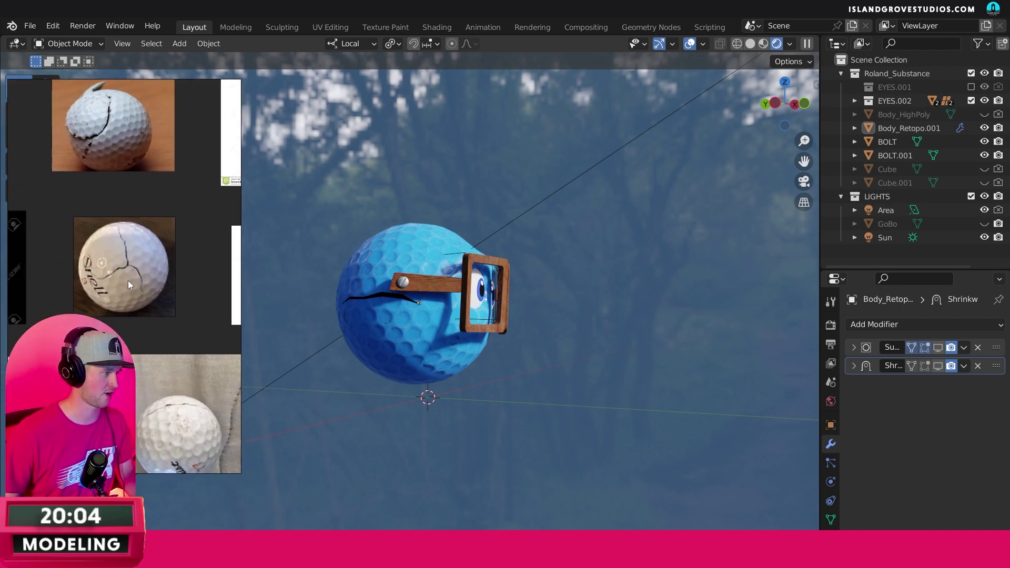
Step: Look through the reference board's orange-background, black-background and piled golf-ball photos for crack shapes
click(109, 268)
middle_drag(98, 161, 175, 225)
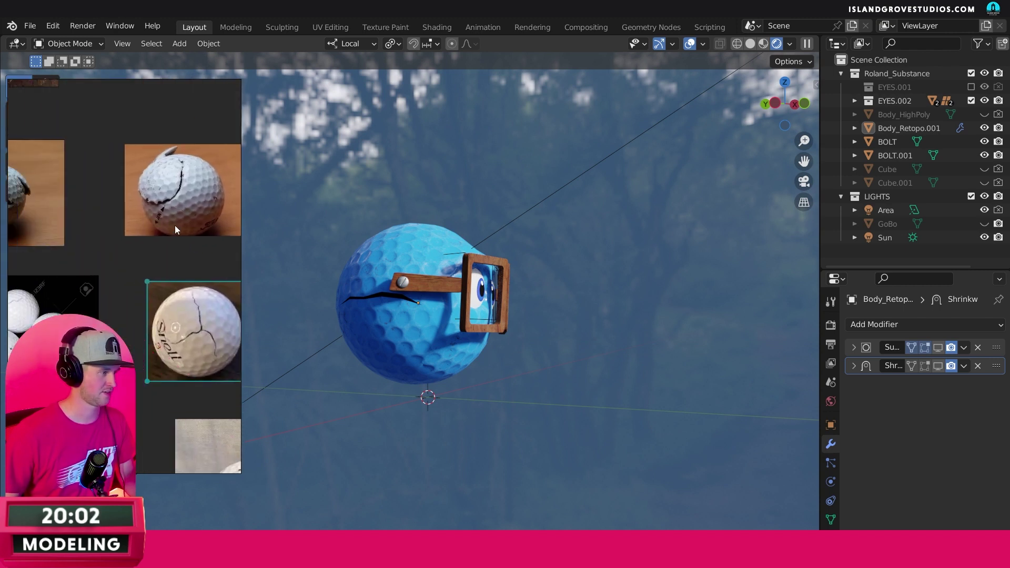
alt+right_drag(158, 224, 141, 253)
click(119, 239)
middle_drag(119, 239, 198, 188)
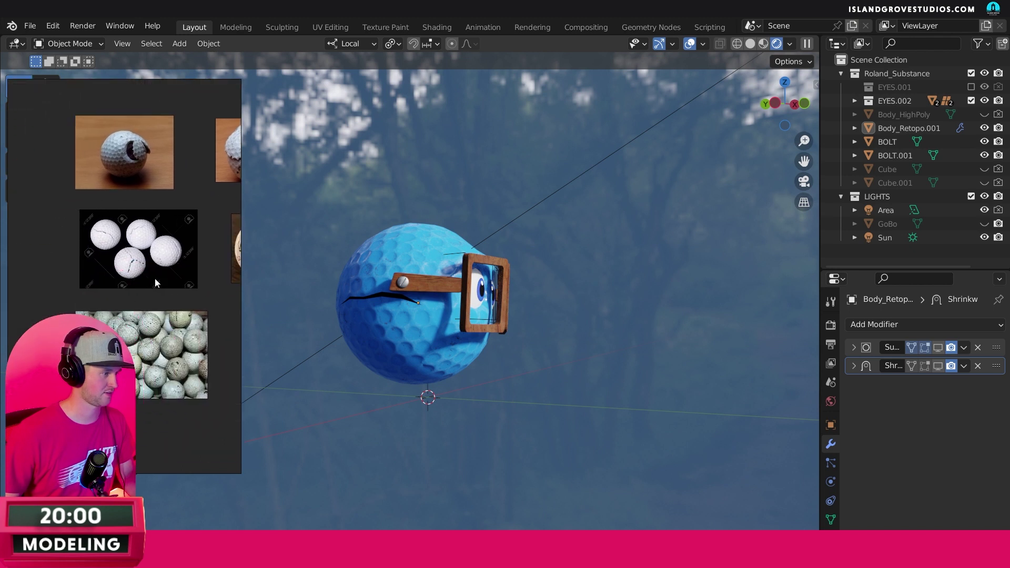
middle_drag(178, 275, 128, 347)
middle_drag(164, 158, 162, 317)
middle_drag(199, 271, 148, 253)
Step: Find the cracked Callaway ball on the reference board and frame it enlarged beside the model
alt+right_drag(165, 225, 114, 319)
middle_drag(145, 297, 53, 293)
middle_drag(190, 255, 125, 264)
mouse_move(119, 239)
alt+right_down()
mouse_move(124, 208)
mouse_move(111, 200)
alt+right_up()
middle_drag(84, 210, 132, 239)
alt+right_drag(110, 230, 112, 224)
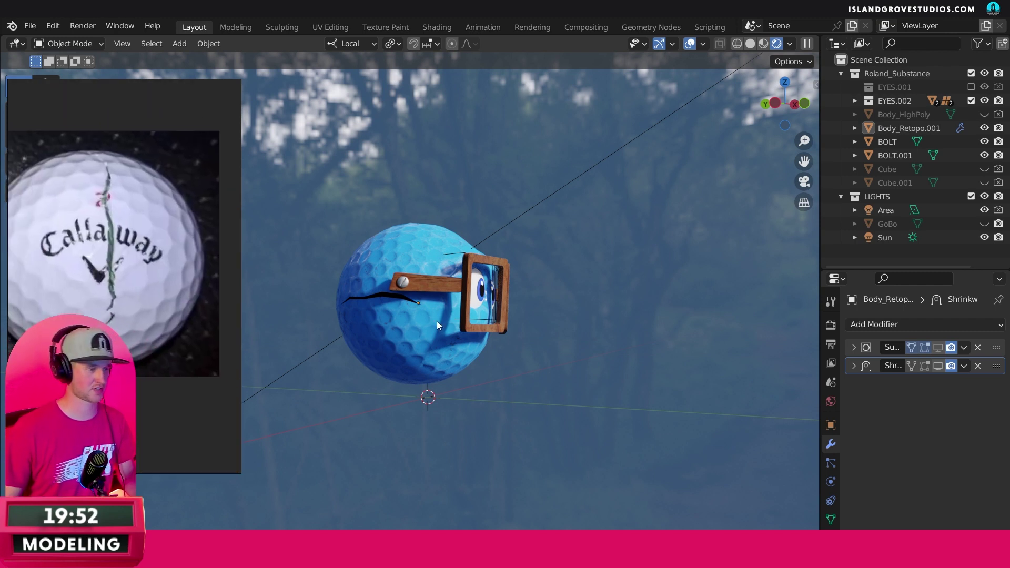
scroll(143, 196, down, 1)
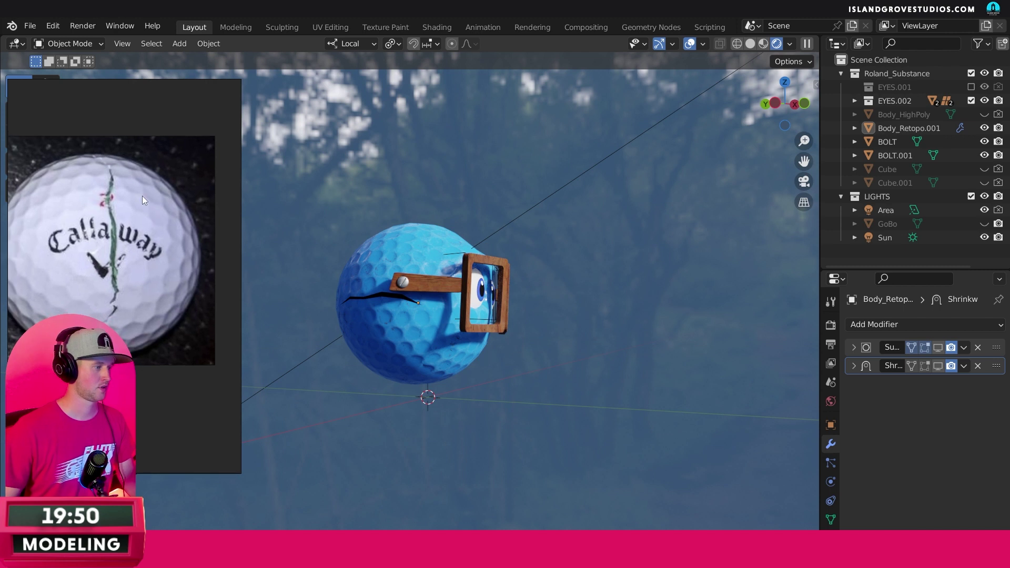
middle_drag(140, 196, 163, 182)
Step: Select Body_Retopo.001, show it in Solid viewport shading and enter Edit Mode facing the crack
click(435, 244)
middle_drag(451, 318, 510, 318)
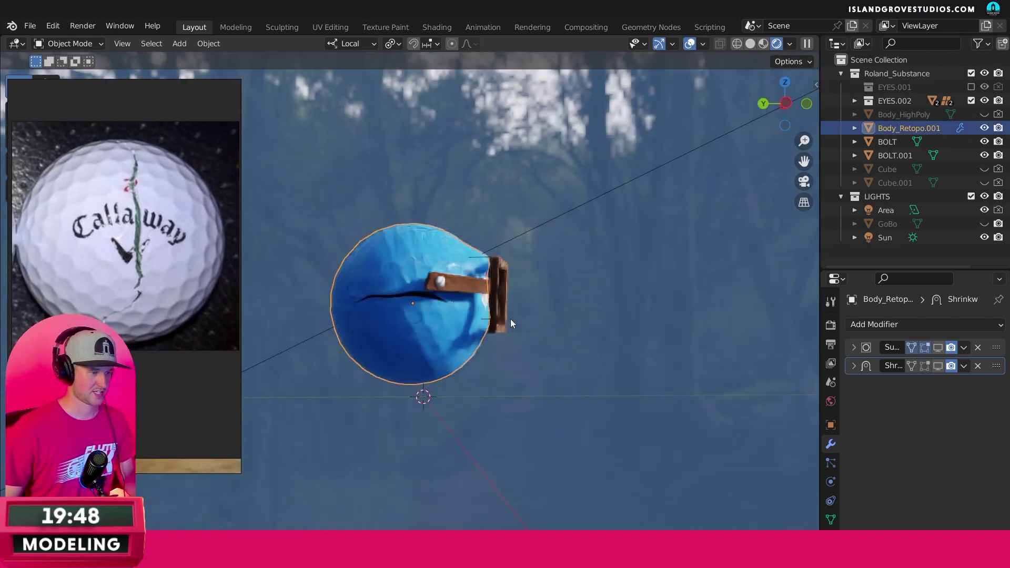
click(750, 44)
scroll(389, 258, up, 5)
scroll(395, 257, down, 3)
key(Tab)
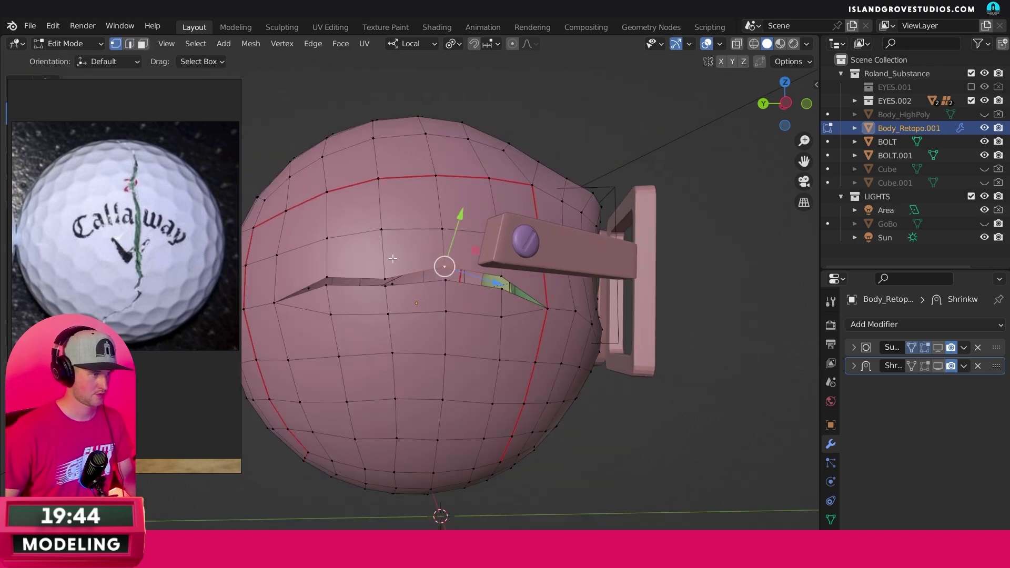
Step: Reposition two vertices on the crack's upper edge, toward its rear end, to make the opening less even
middle_drag(357, 282, 339, 292)
click(407, 275)
click(339, 292)
alt+click(345, 298)
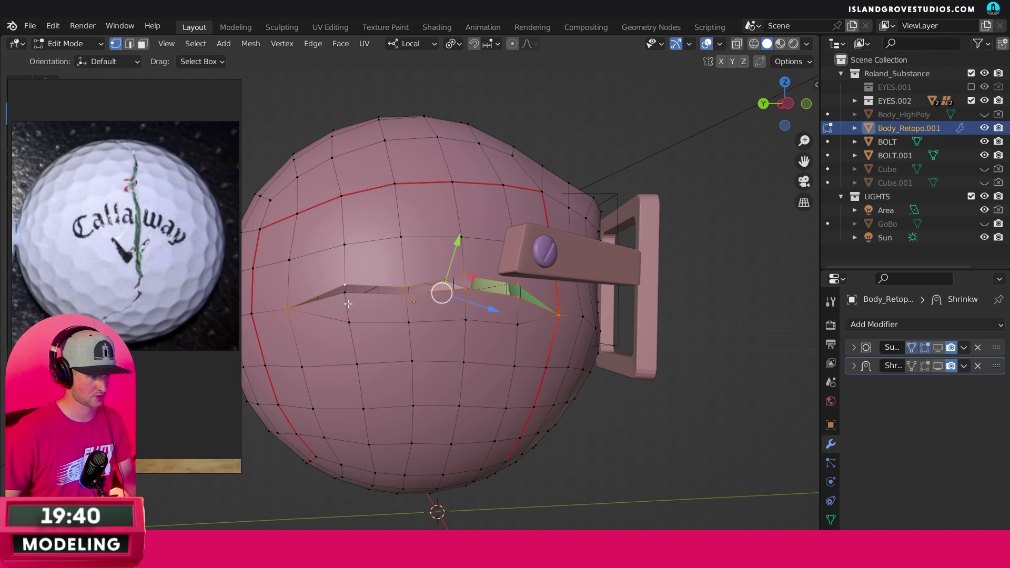
click(347, 296)
key(g)
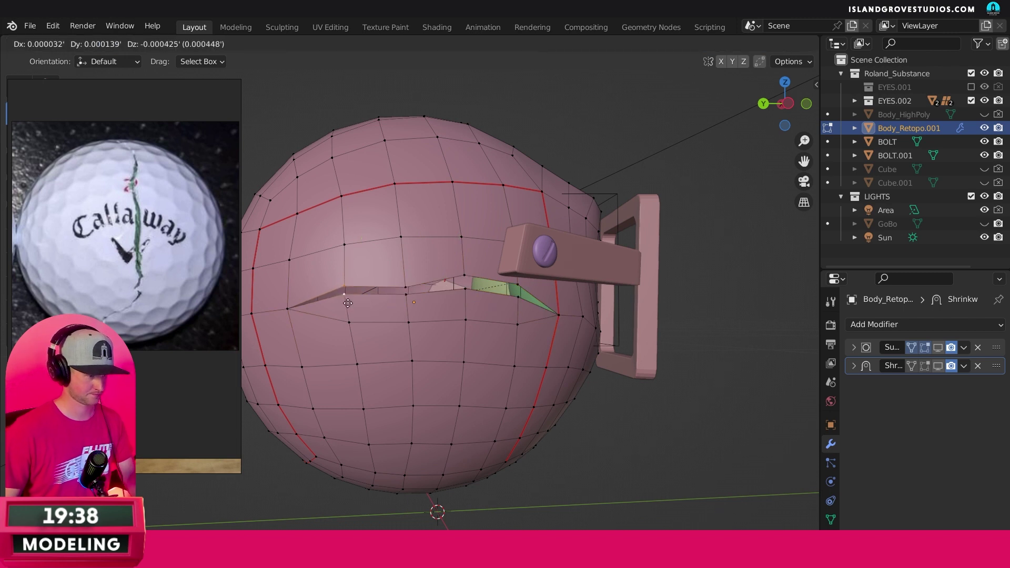
click(347, 304)
click(408, 287)
key(g)
click(407, 285)
Step: Move the crack's edge vertex below the glasses arm and its front tip vertex to taper the opening
click(518, 284)
middle_drag(515, 286, 476, 291)
key(g)
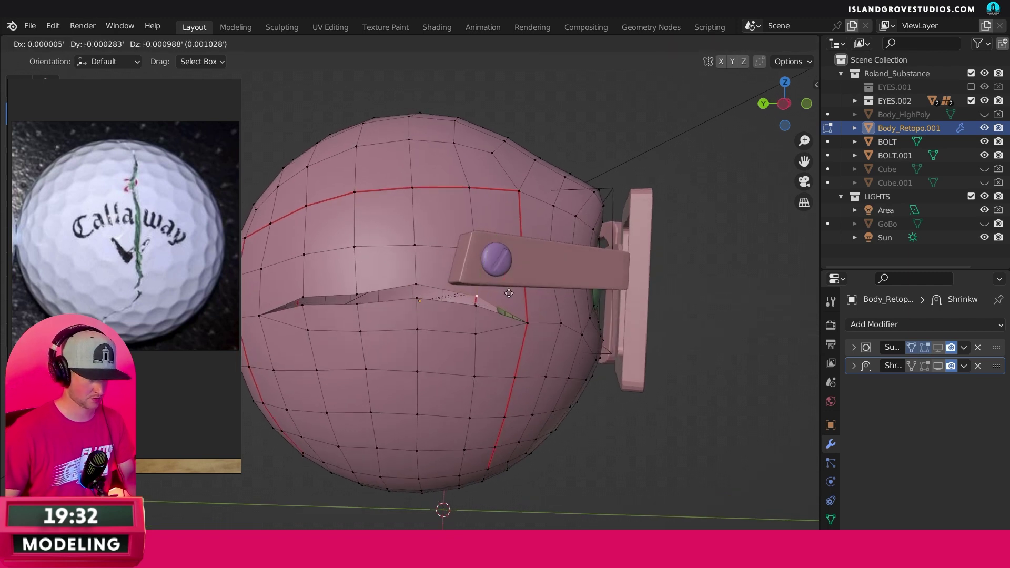
click(508, 292)
click(530, 321)
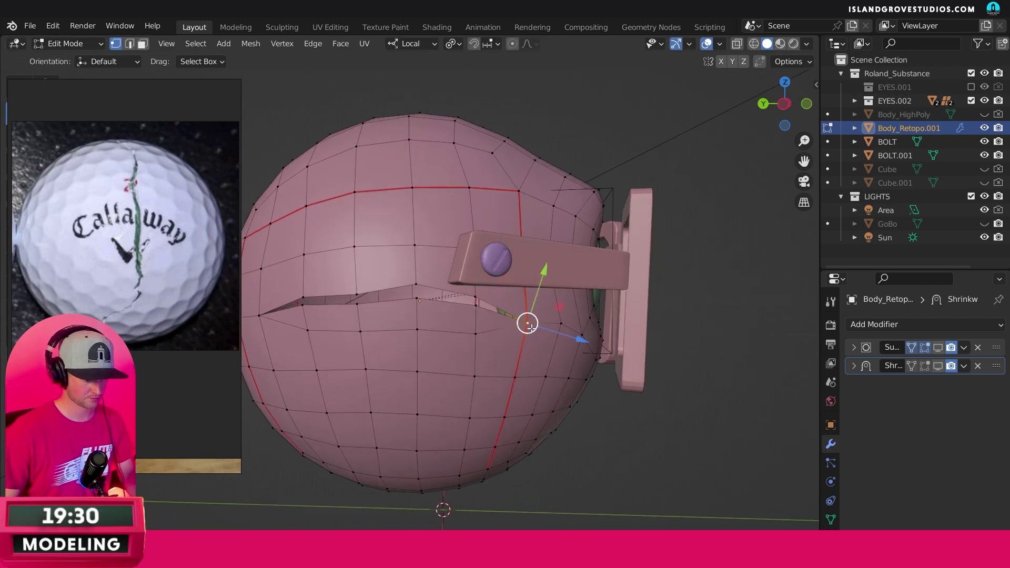
key(g)
click(528, 331)
key(g)
click(528, 331)
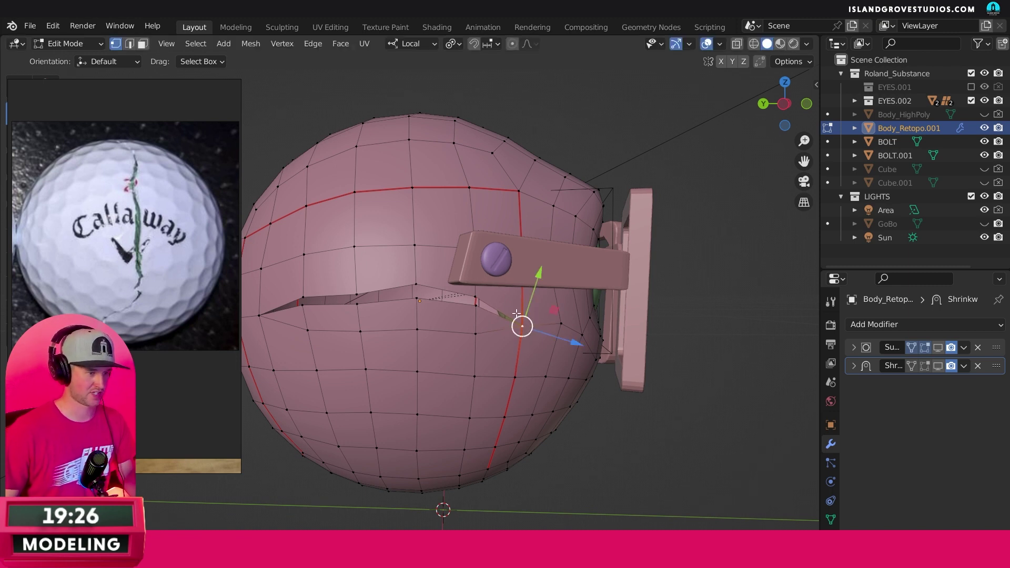
Step: Check the crack's shape in Material Preview and Rendered viewport shading
click(780, 44)
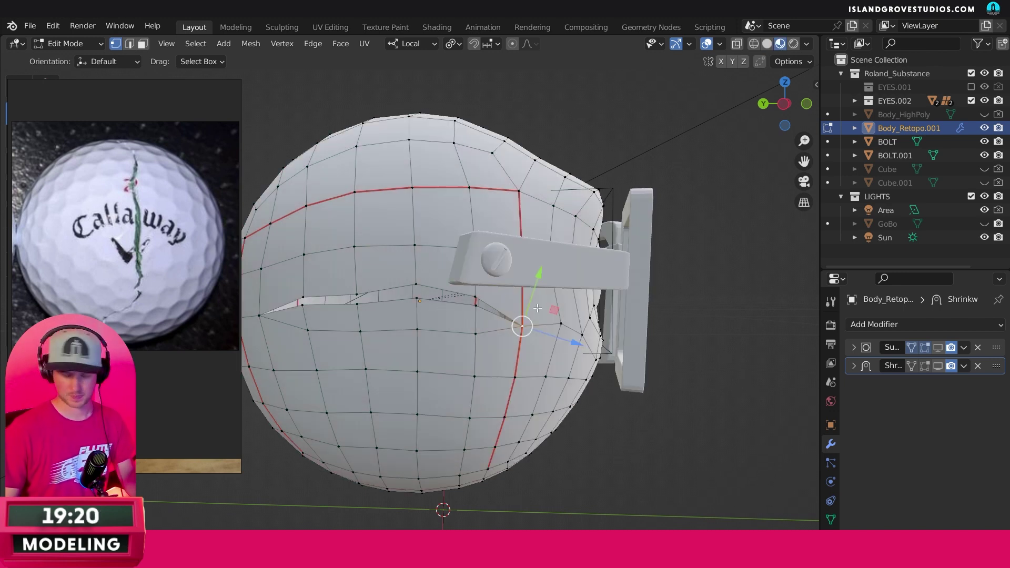
shift+middle_drag(500, 221, 557, 216)
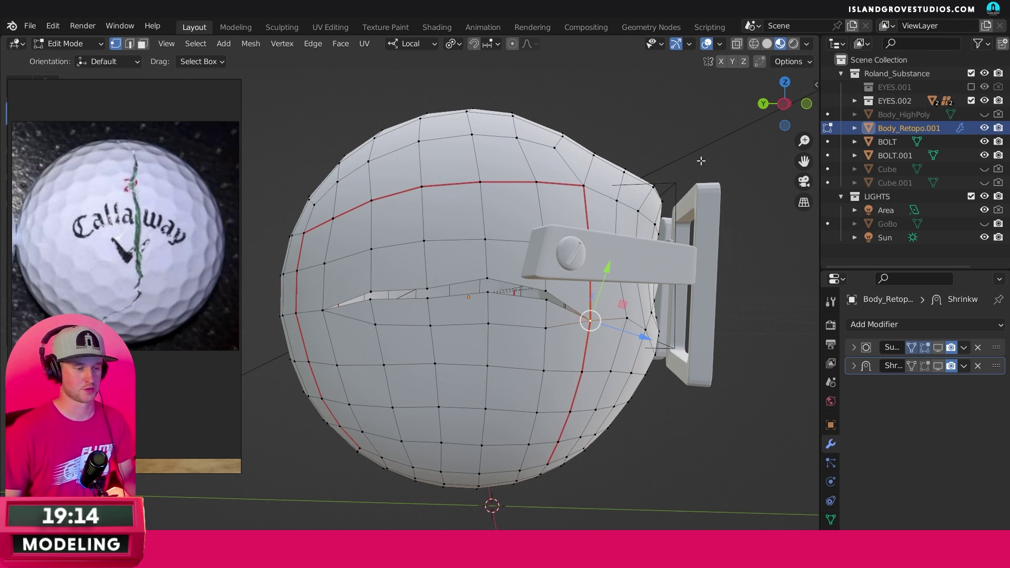
click(793, 43)
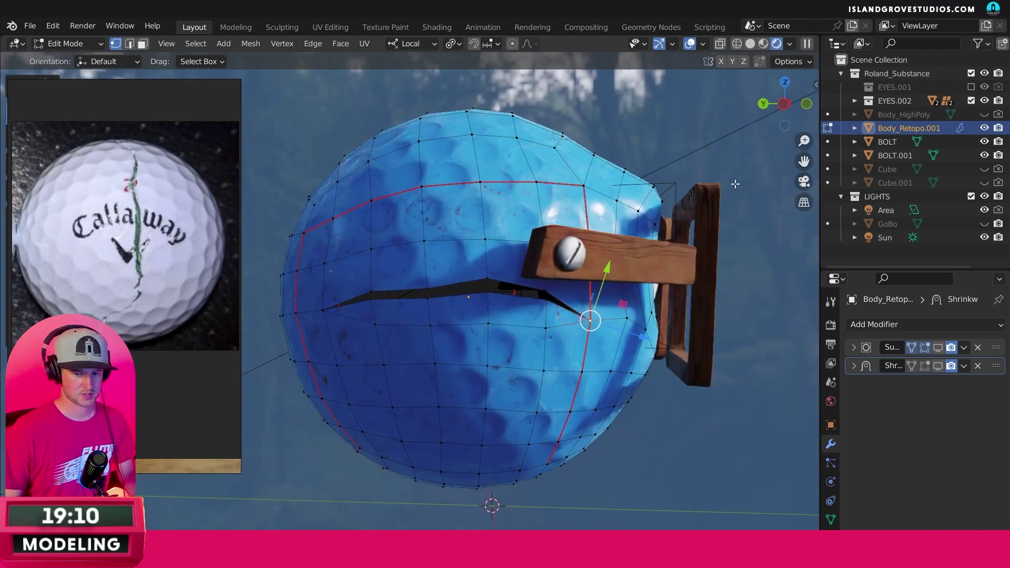
middle_drag(599, 318, 591, 315)
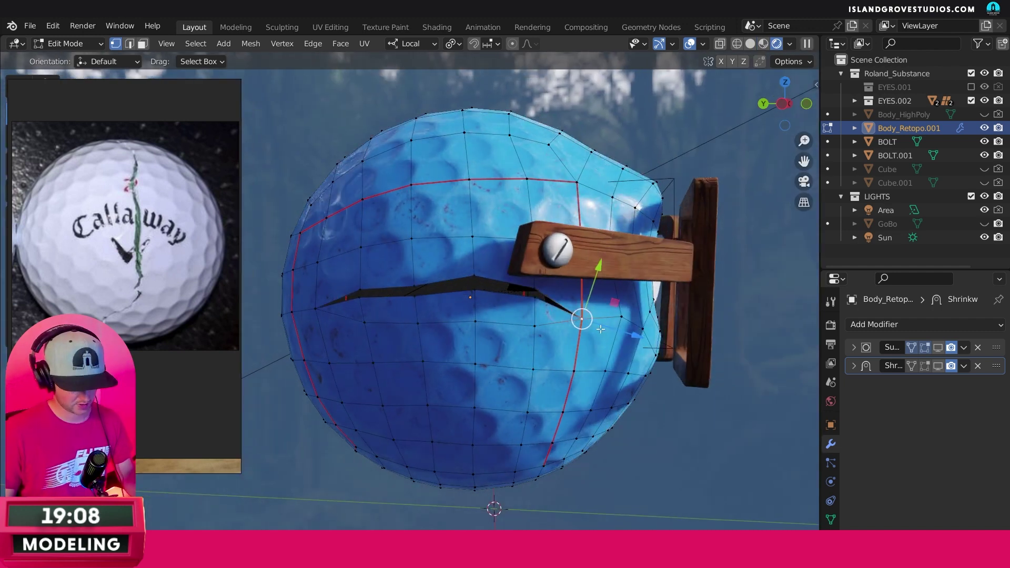
Step: Try different positions for the crack's front tip vertex while viewing the body in Rendered shading
key(g)
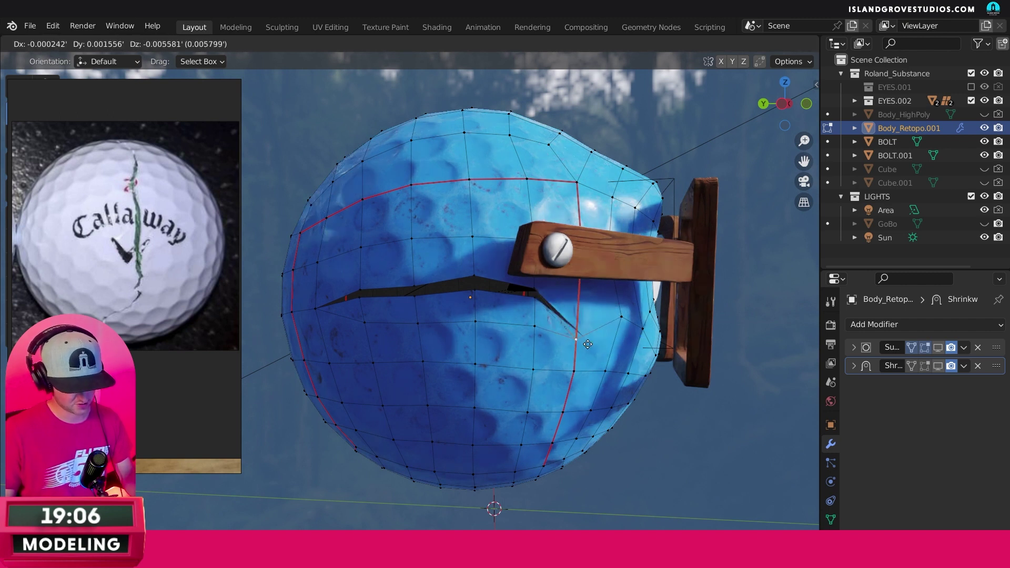
click(602, 315)
scroll(512, 283, up, 5)
middle_drag(512, 283, 518, 288)
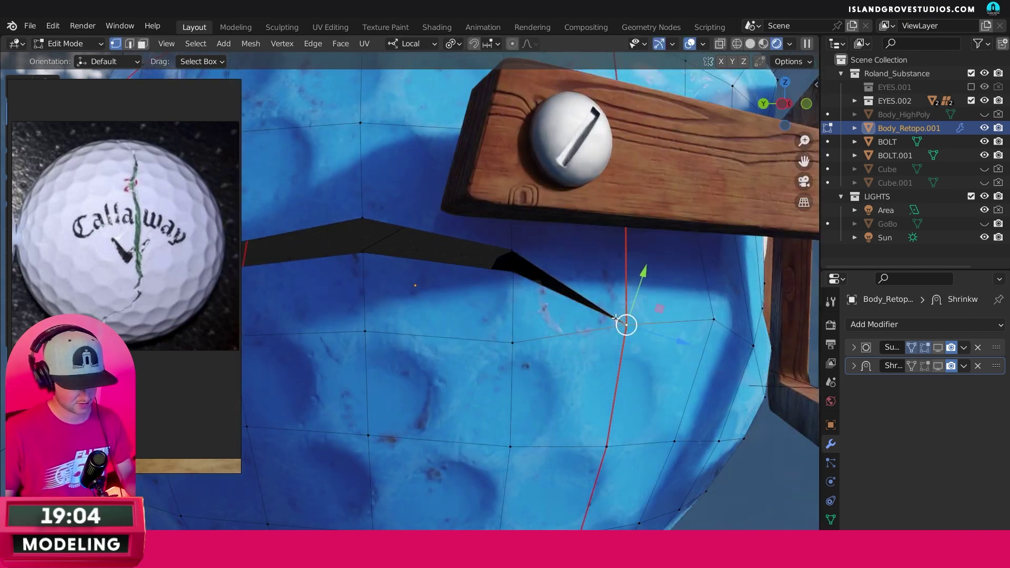
key(g)
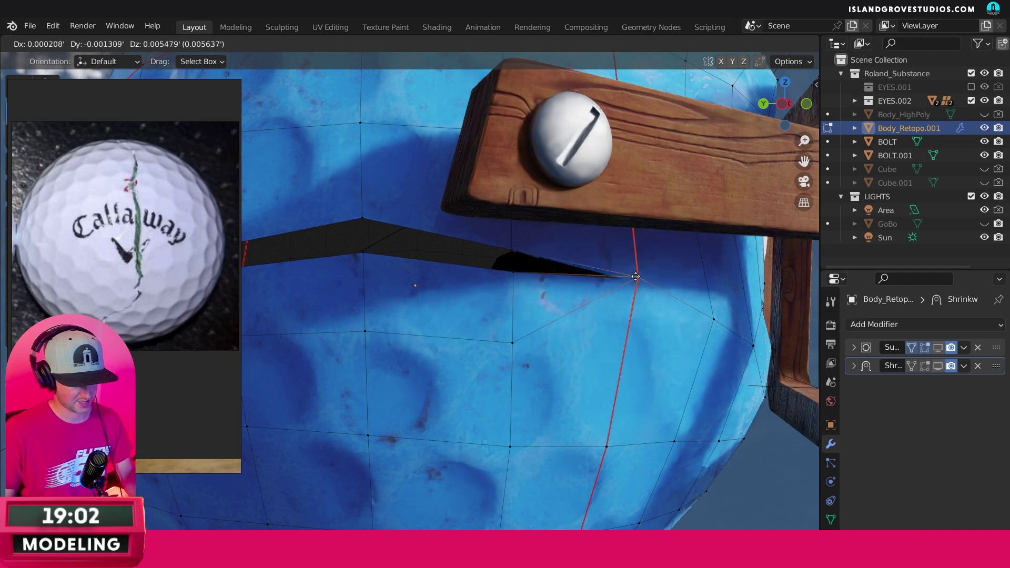
click(600, 307)
scroll(617, 333, down, 5)
middle_drag(616, 333, 526, 310)
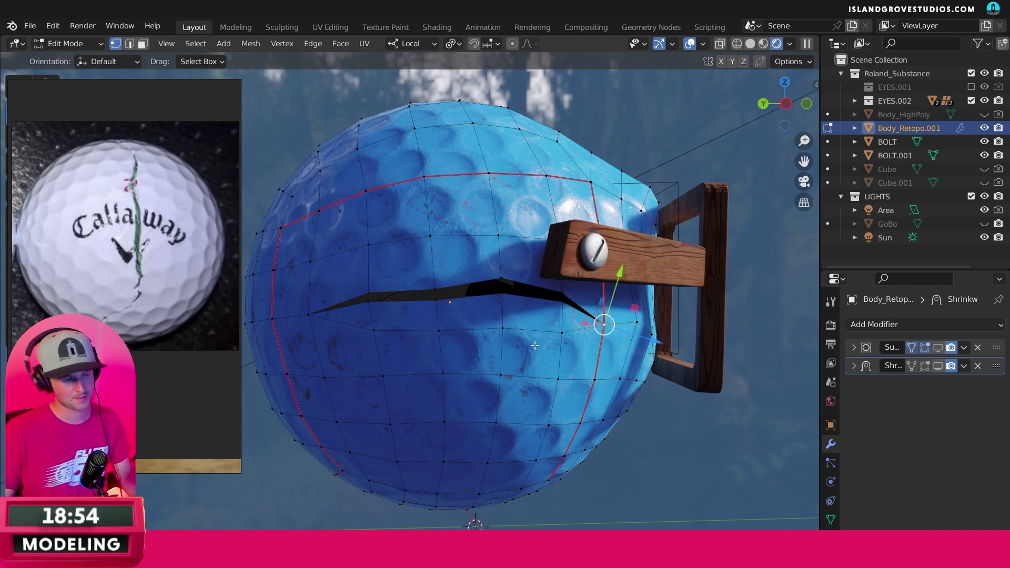
Step: Show the body's uncracked opposite side in Solid shading, checking the existing crack's position through X-ray
click(750, 44)
middle_drag(593, 333, 607, 314)
key(KP_3)
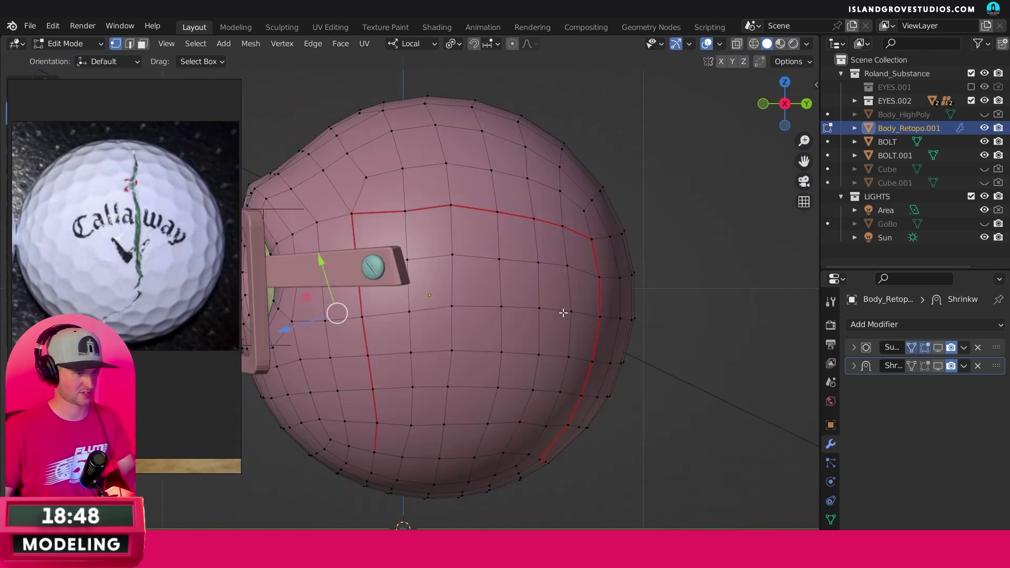
click(737, 45)
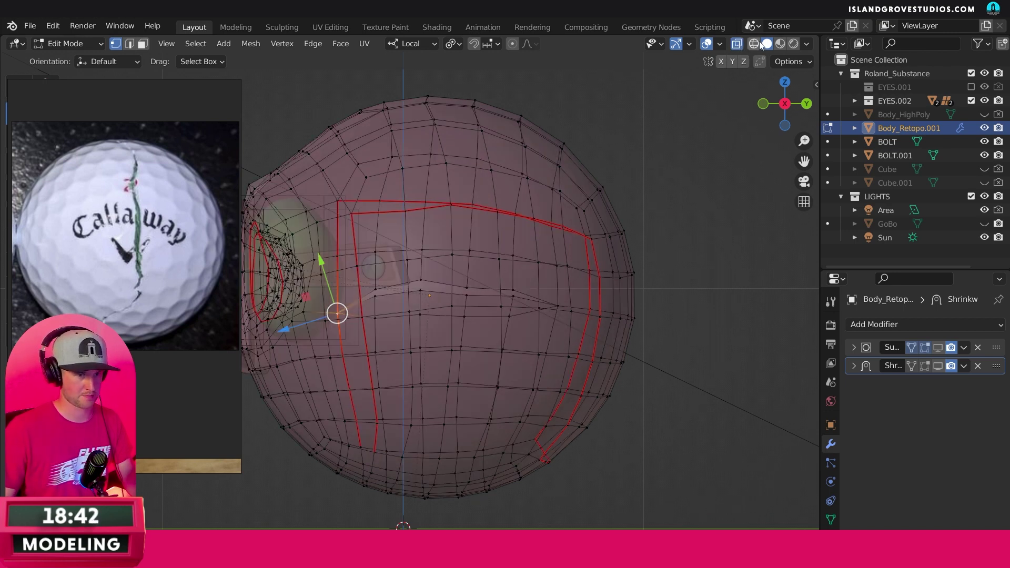
click(738, 44)
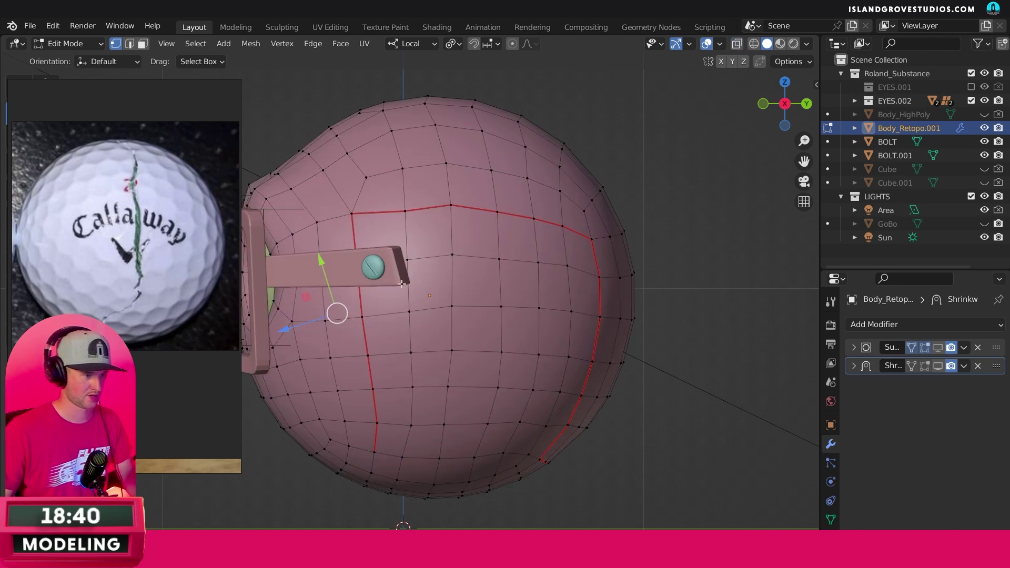
scroll(448, 299, up, 1)
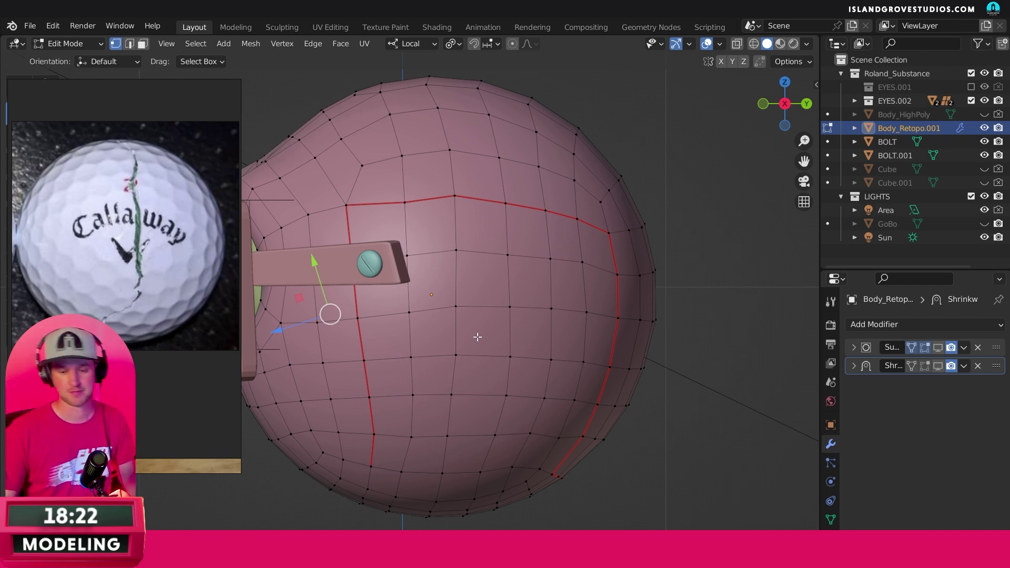
shift+middle_drag(534, 304, 677, 305)
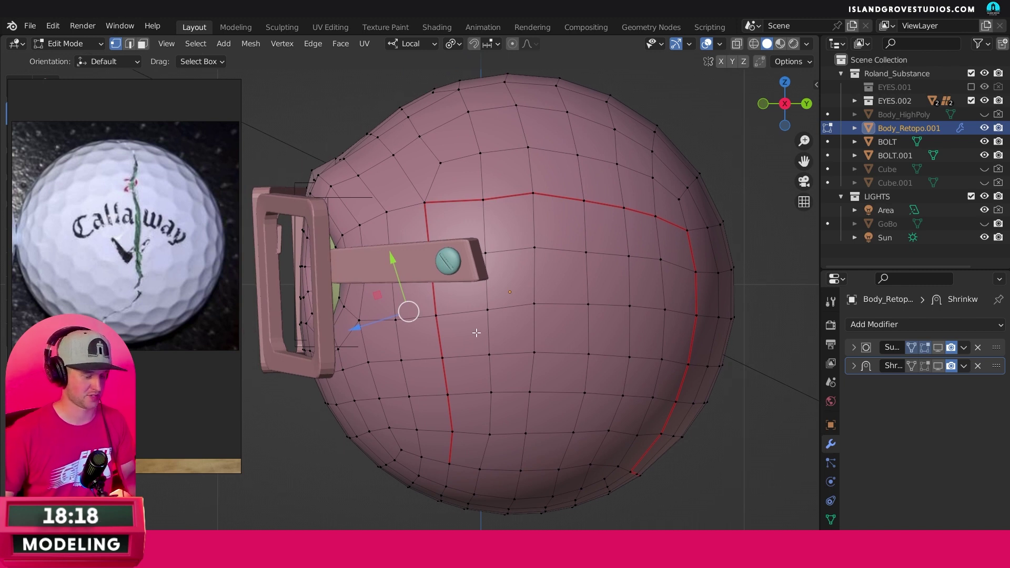
Step: Start a knife cut at the front seam below the glasses arm and trace the crack's upper edge rearward across the side
click(443, 309)
click(487, 292)
click(534, 289)
click(587, 292)
click(630, 295)
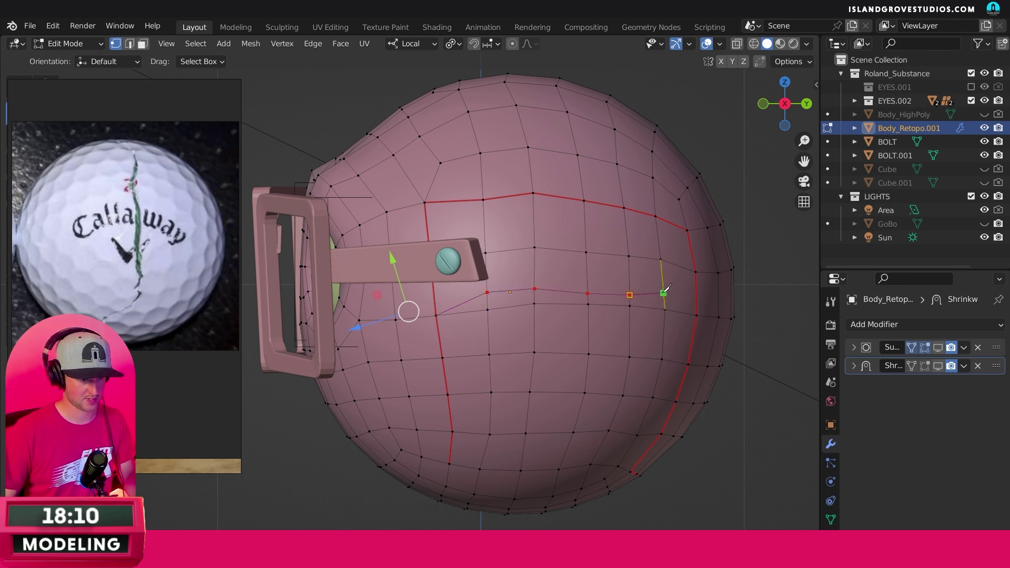
click(663, 290)
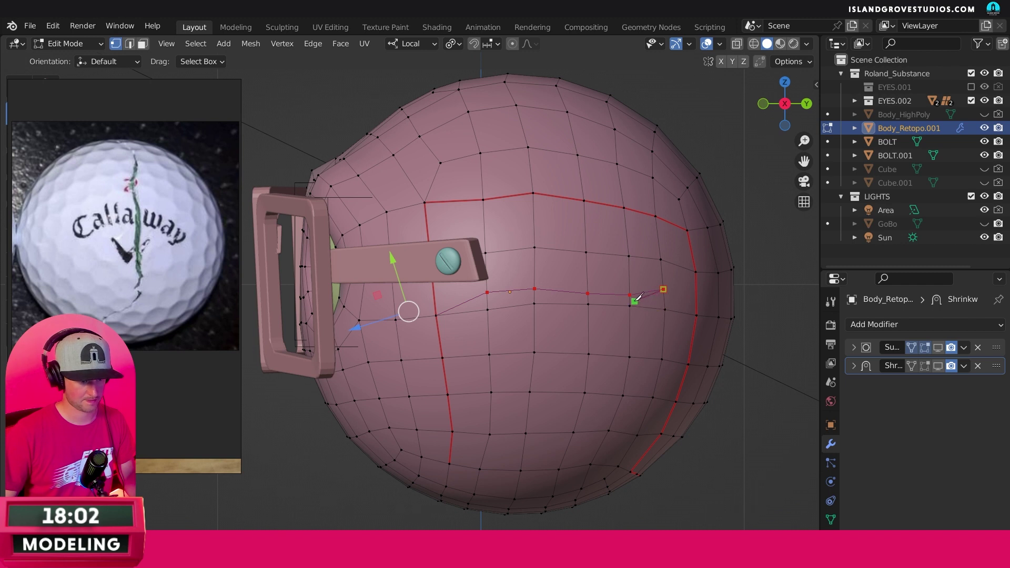
Step: Trace the crack's lower edge back to the front seam and apply the closed knife cut
click(634, 298)
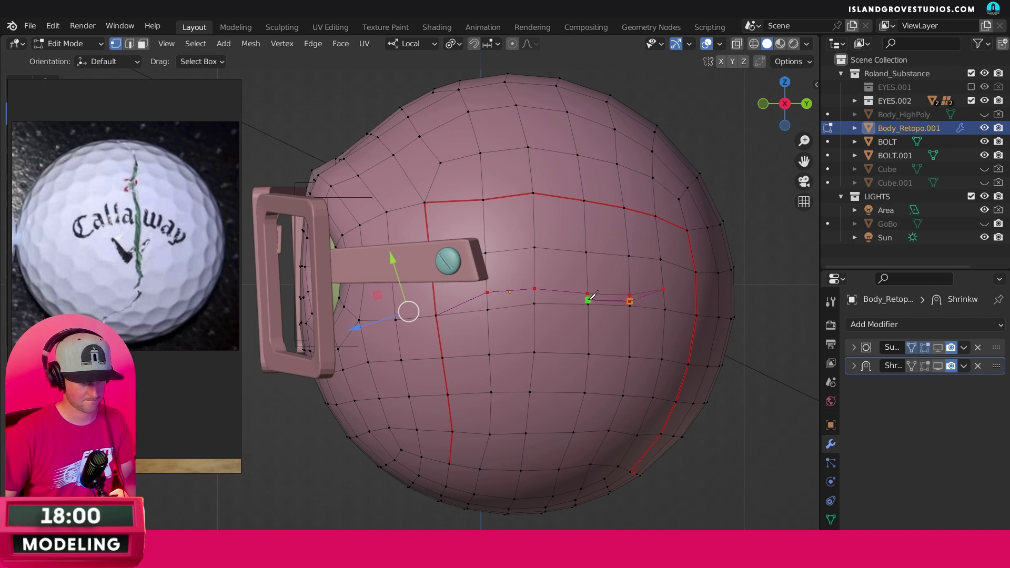
click(590, 297)
click(537, 297)
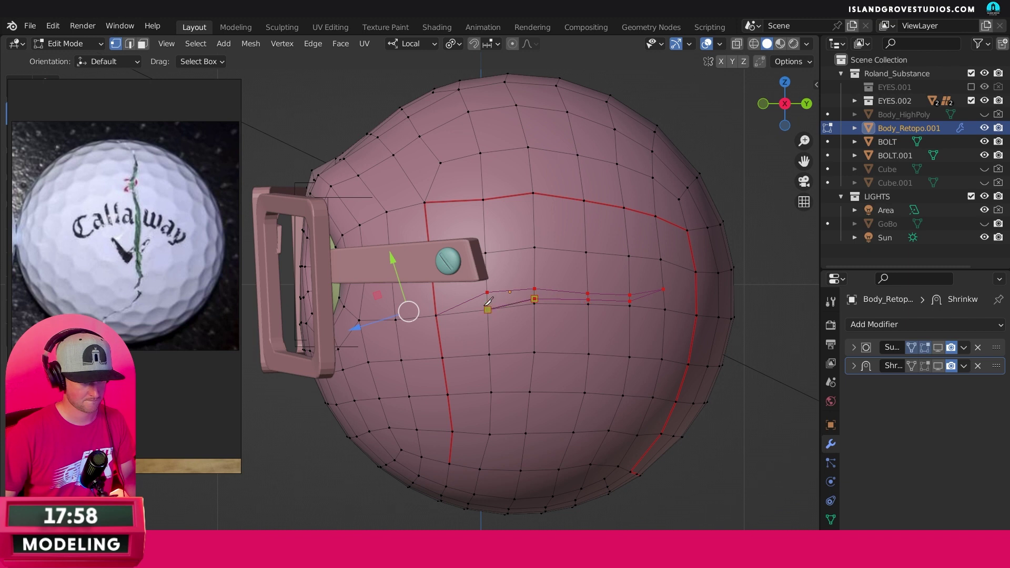
click(486, 302)
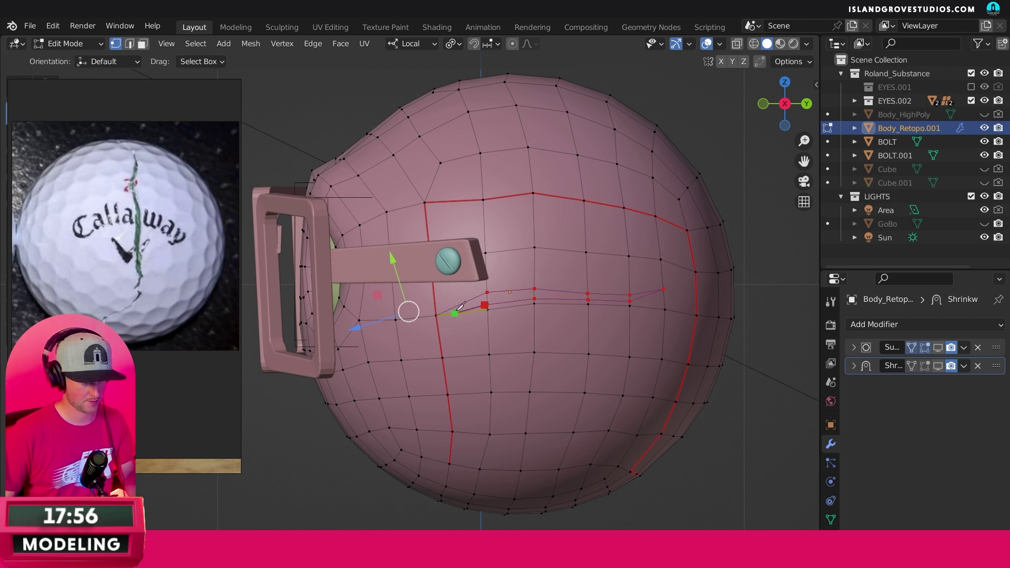
click(439, 313)
key(Return)
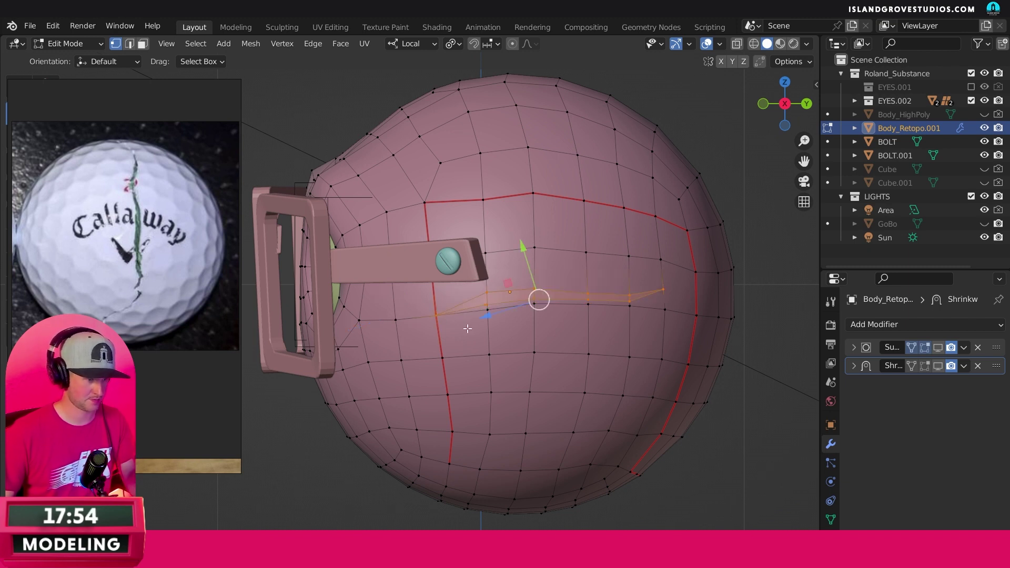
Step: Dissolve the extra vertex on the new crack's lower edge near the end of the glasses arm
scroll(538, 300, up, 3)
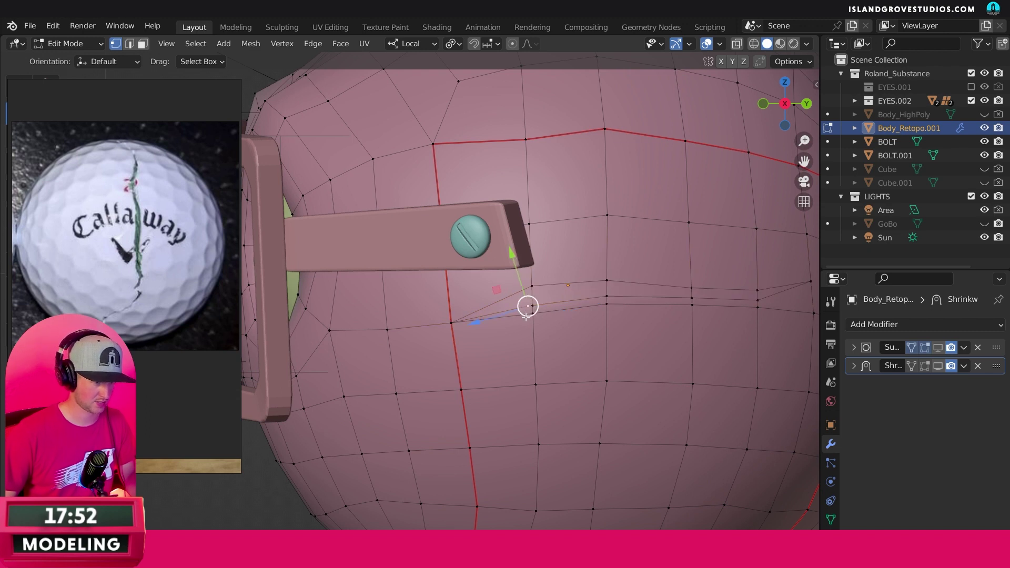
key(x)
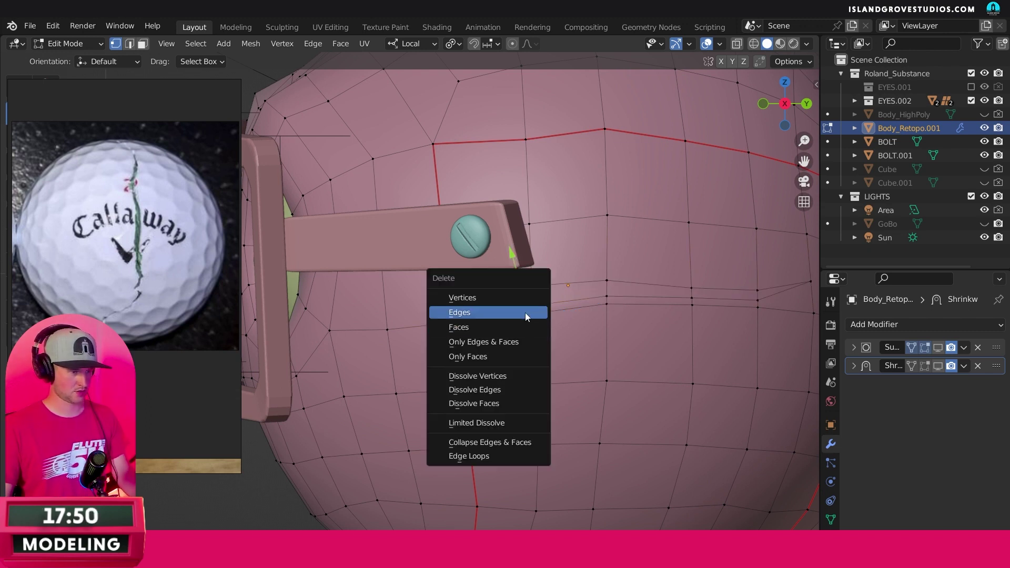
click(525, 374)
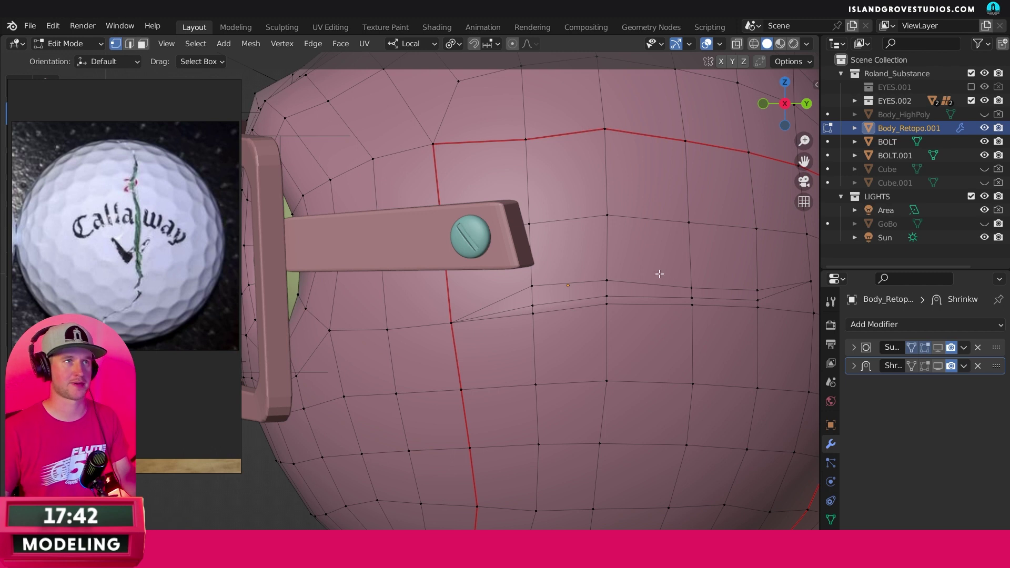
Step: Try to narrow the new crack by moving its upper-edge vertices near and behind the glasses arm and merging its middle vertices
shift+middle_drag(733, 317, 653, 316)
click(485, 281)
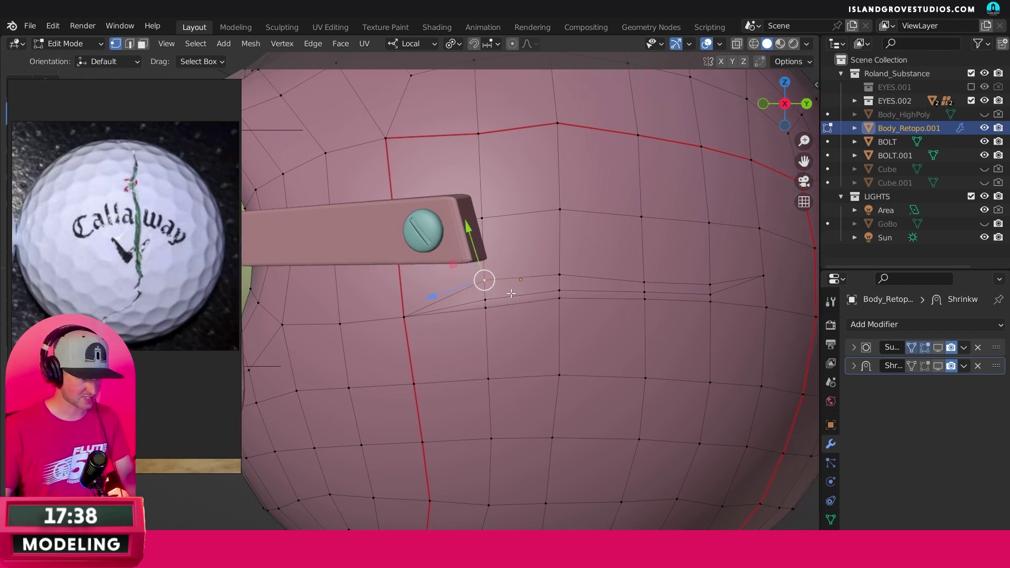
key(g)
click(517, 290)
click(649, 281)
key(g)
click(650, 278)
click(560, 293)
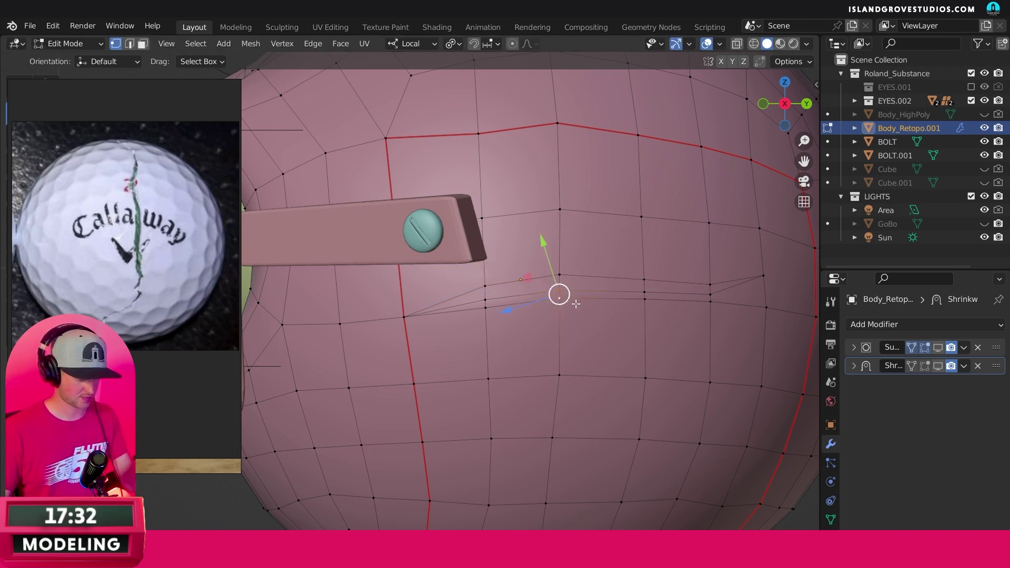
key(m)
Step: Undo the vertex moves and the closed knife cut, restoring the uncracked side of the body
key(ctrl+z)
key(ctrl+z)
key(ctrl+z)
key(ctrl+z)
key(ctrl+z)
key(ctrl+shift+z)
key(ctrl+shift+z)
key(ctrl+z)
Step: Knife-cut a single line from the front seam rearward across four vertical edges just above the existing edge loop
key(k)
click(404, 317)
click(484, 293)
click(559, 285)
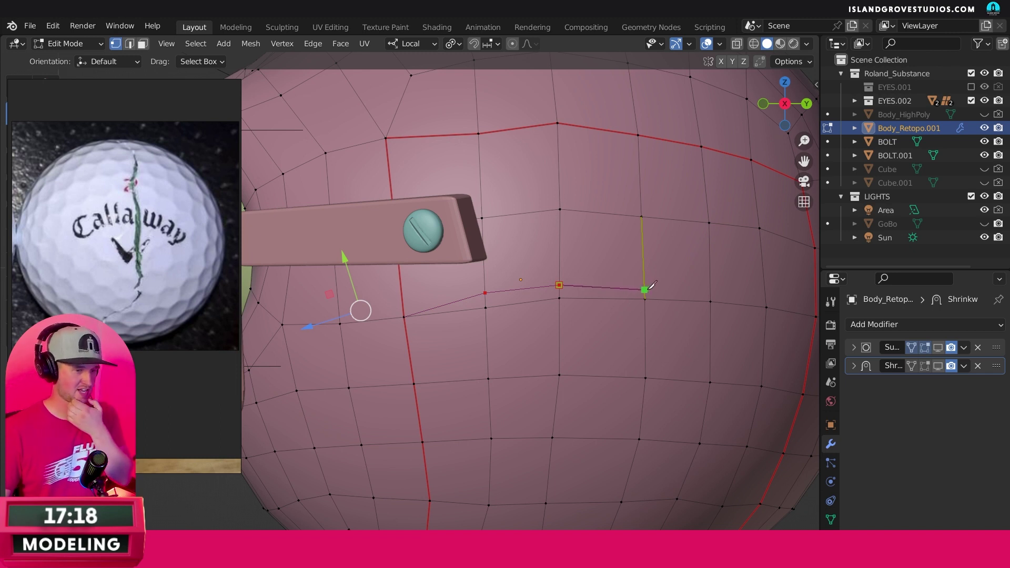
click(644, 291)
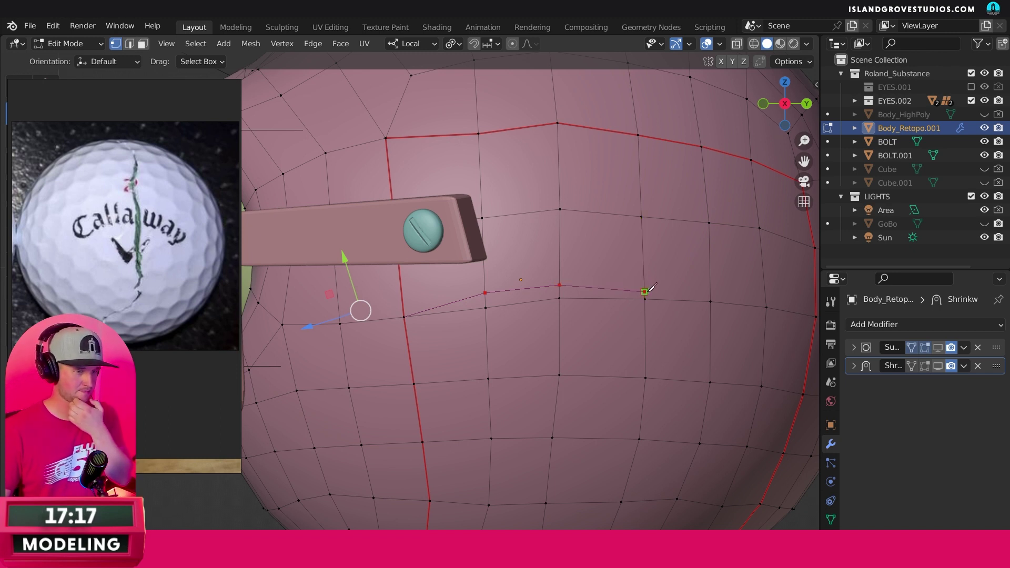
click(710, 288)
key(Return)
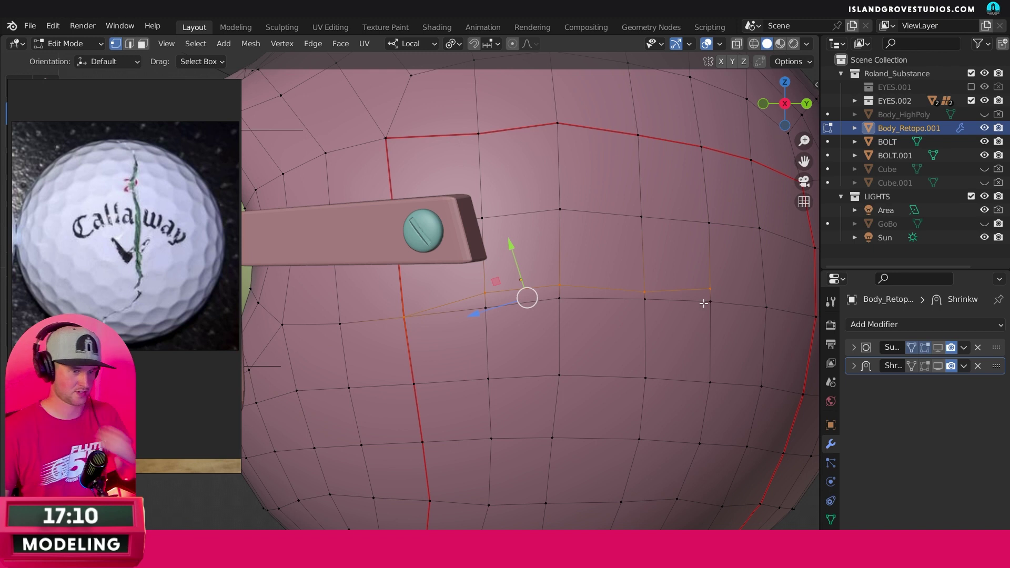
Step: Merge the cut's rear end vertex with the loop vertex below it using At First, and lower the merged vertex slightly
click(714, 303)
key(m)
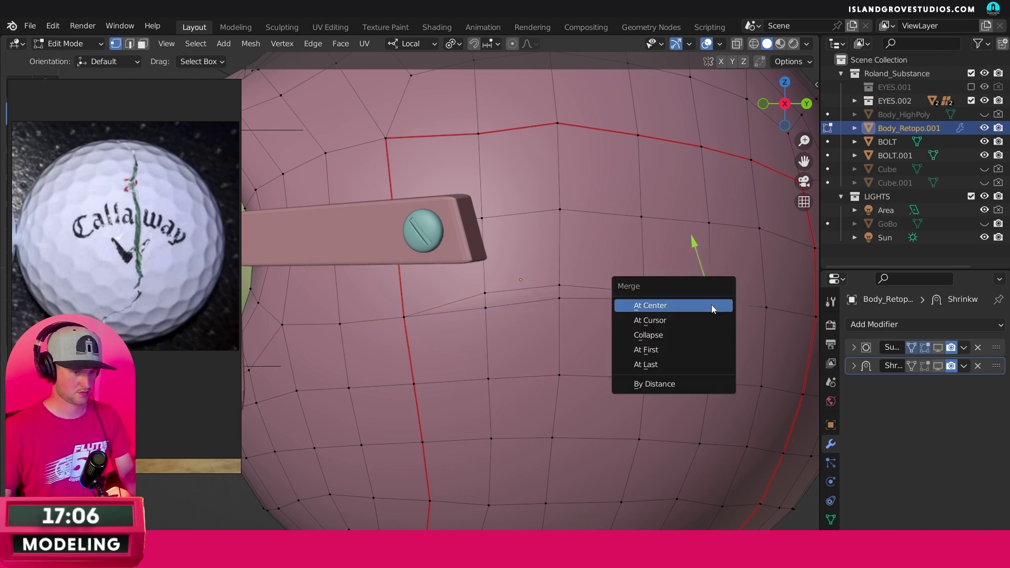
click(712, 351)
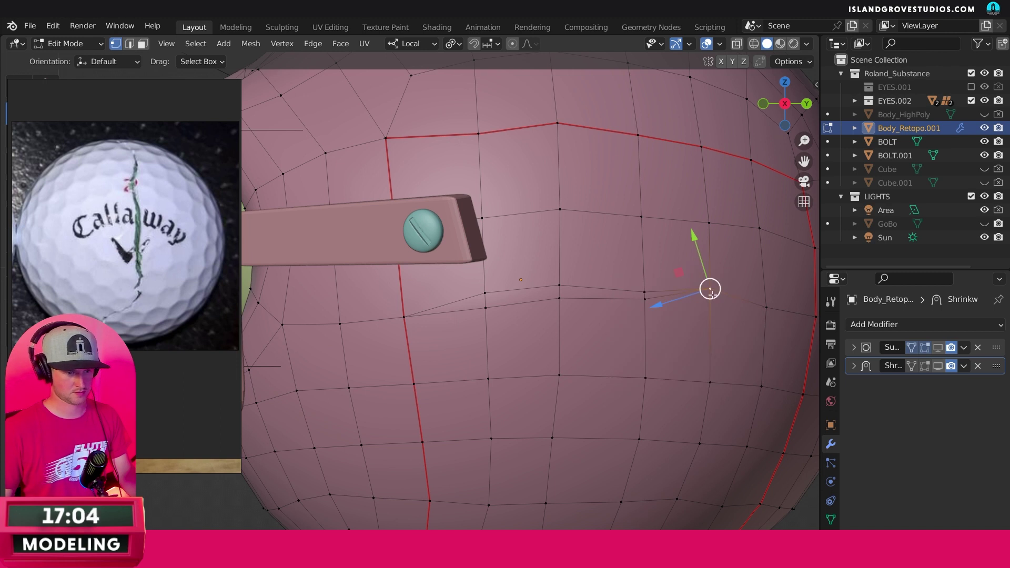
key(g)
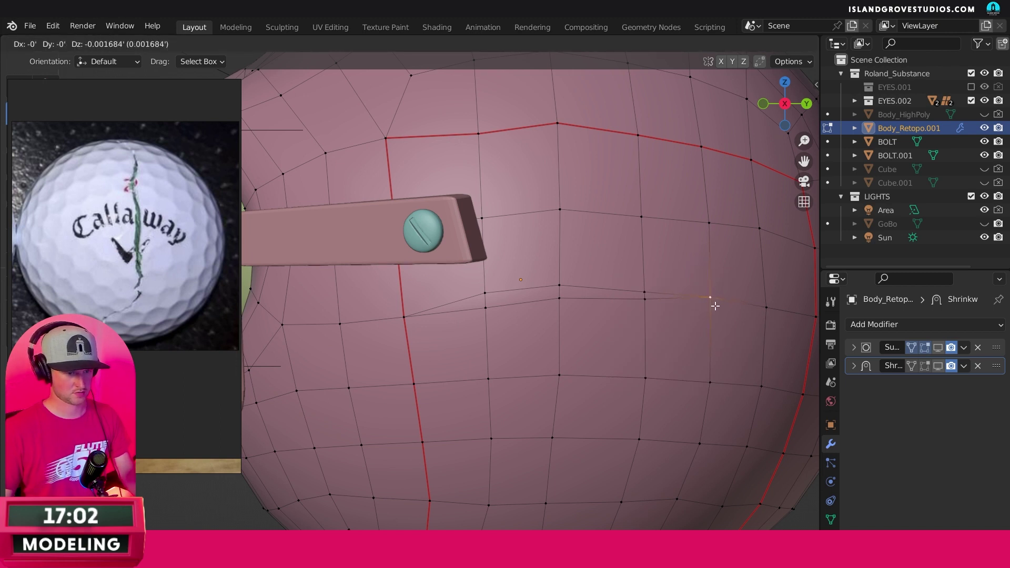
click(715, 306)
Step: Nudge the crack's lower-edge vertices and rear tip up or down to give the crack an irregular, tapering shape
click(485, 307)
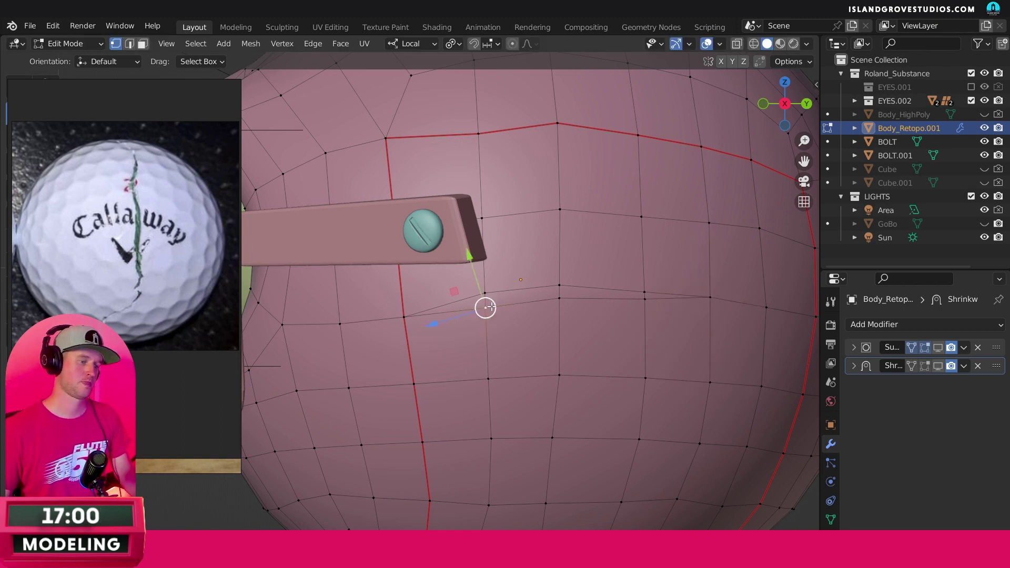
key(g)
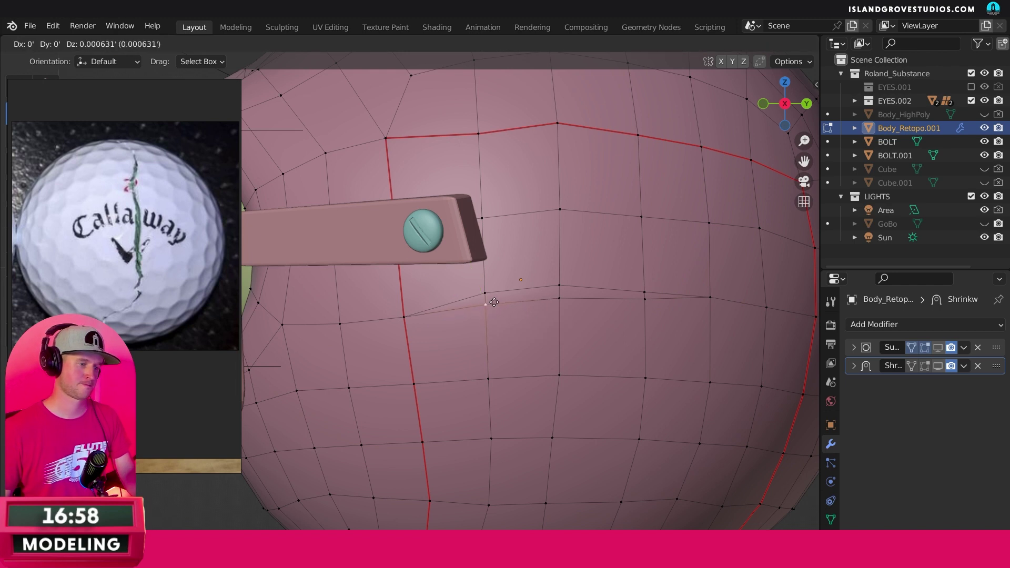
click(492, 302)
click(559, 298)
drag(561, 298, 559, 300)
drag(644, 291, 646, 311)
click(645, 300)
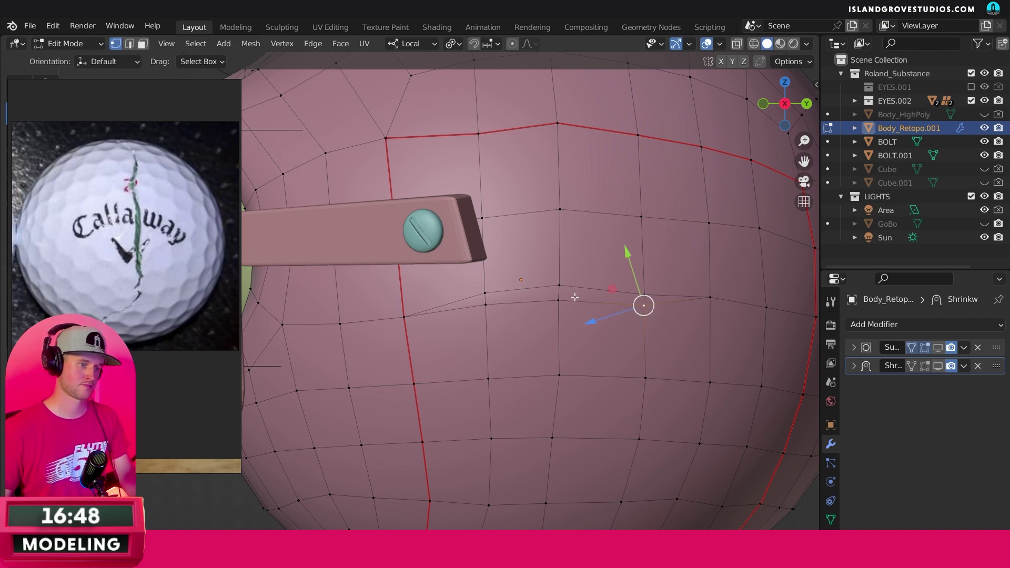
key(ctrl+z)
drag(644, 299, 645, 303)
drag(710, 295, 711, 290)
Step: Select the four thin faces between the crack's edges and delete them to open the crack
click(144, 45)
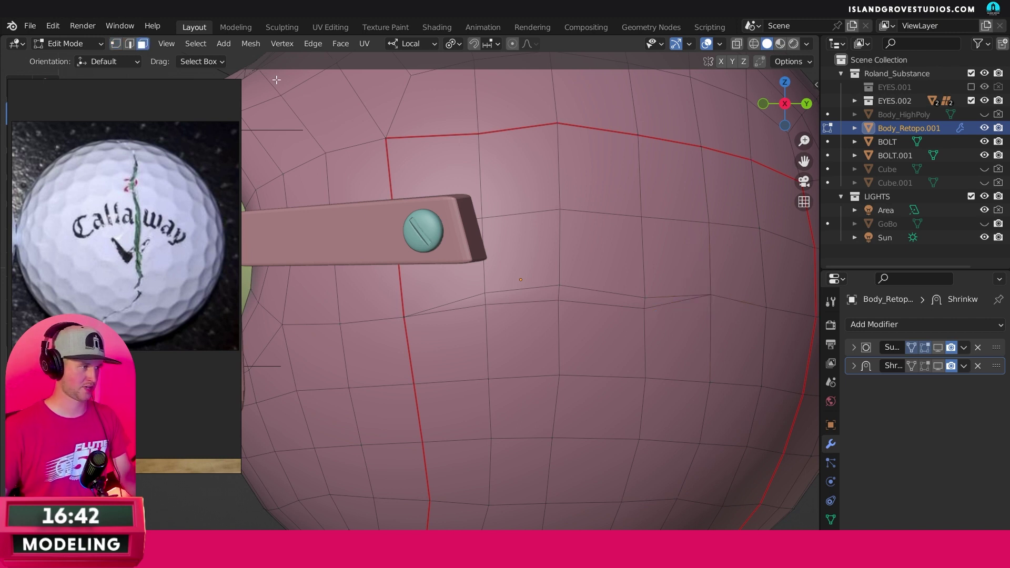
click(456, 304)
shift+click(527, 293)
shift+click(582, 297)
shift+click(671, 300)
key(x)
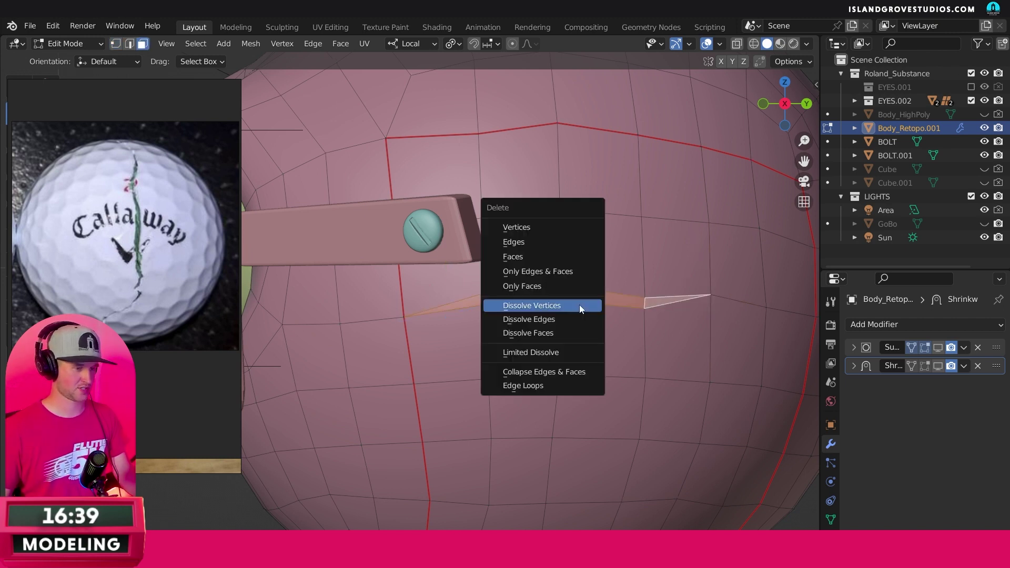
click(540, 259)
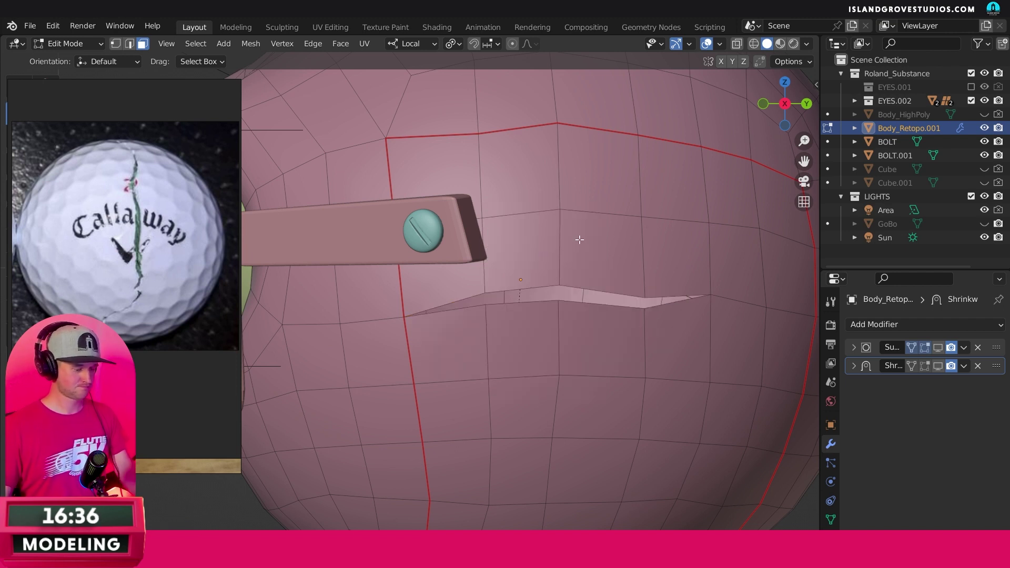
Step: Compare the opened crack with the opposite side's crack through X-ray and from around the body, picking the far crack's edges
click(734, 46)
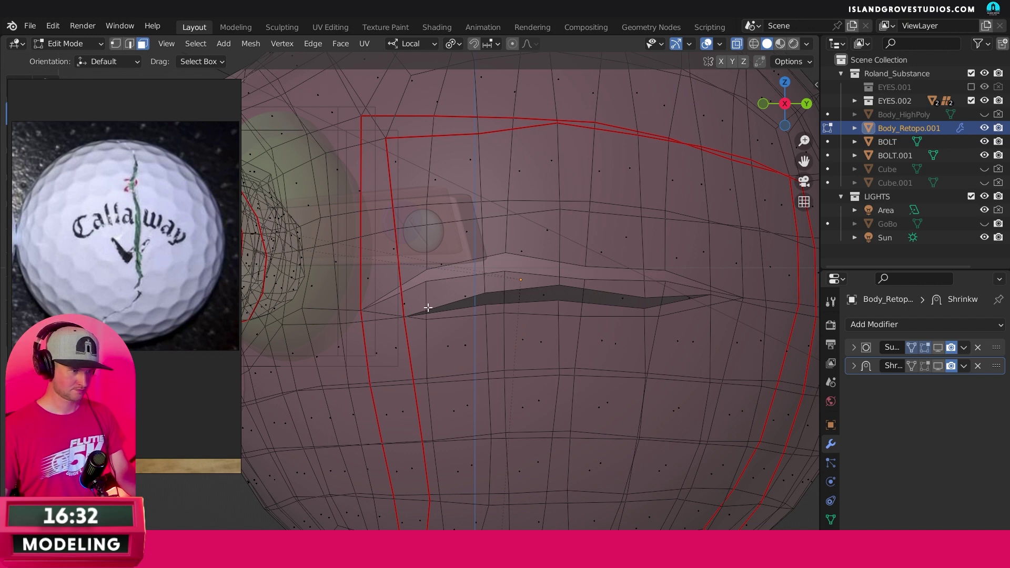
click(129, 43)
click(432, 303)
click(394, 290)
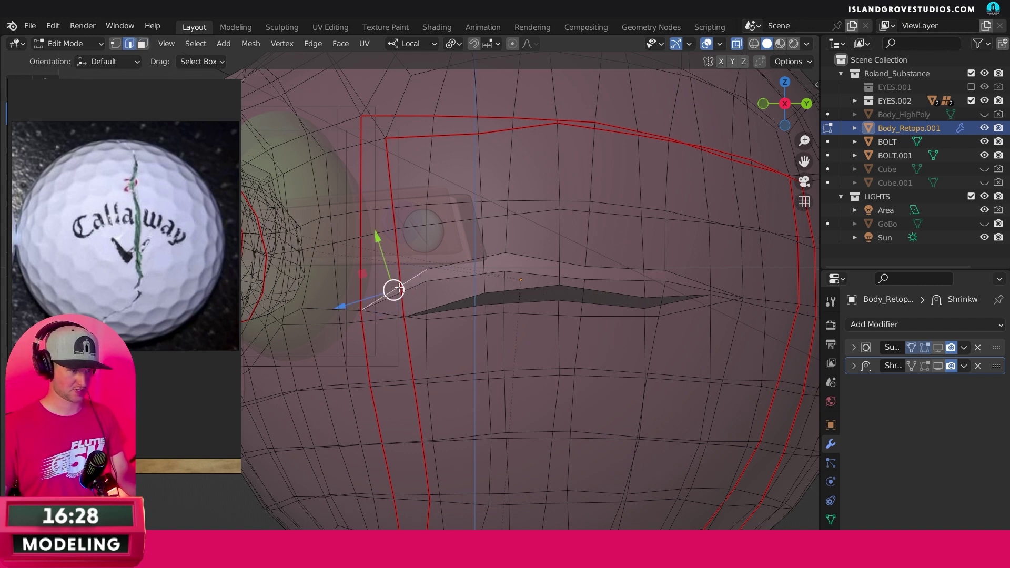
shift+click(568, 263)
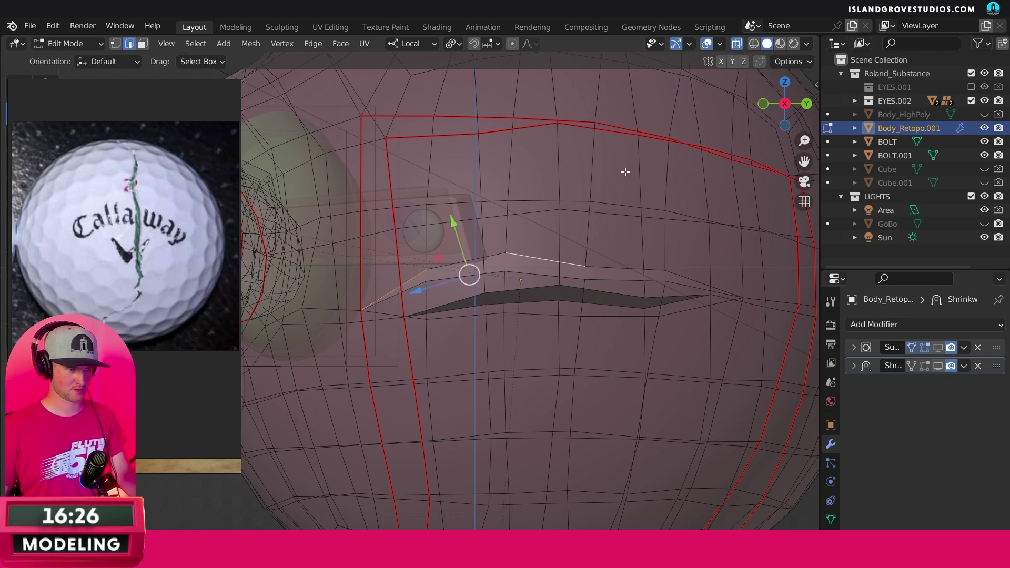
key(KP_Decimal)
scroll(512, 291, down, 8)
middle_drag(512, 290, 610, 332)
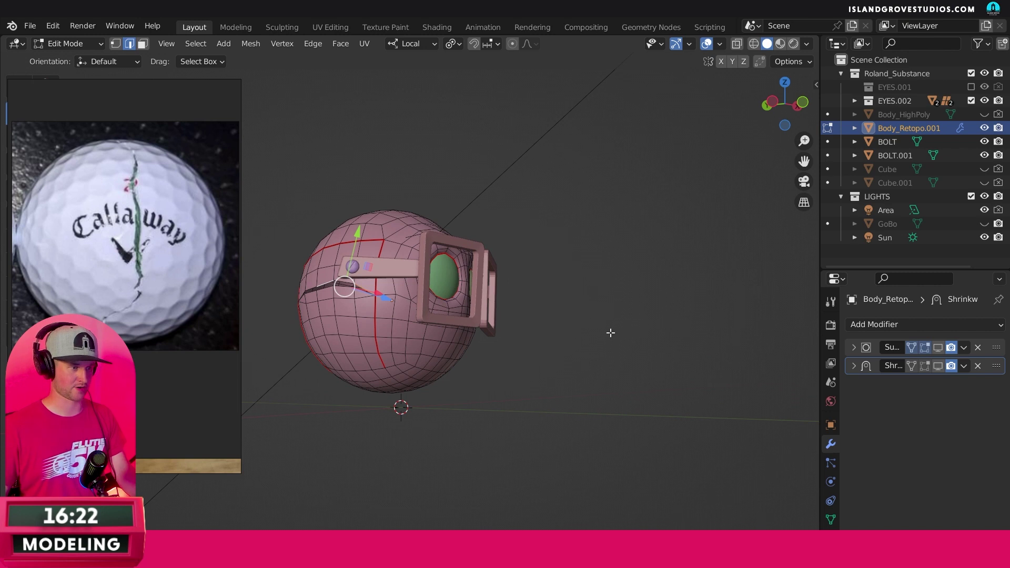
key(KP_3)
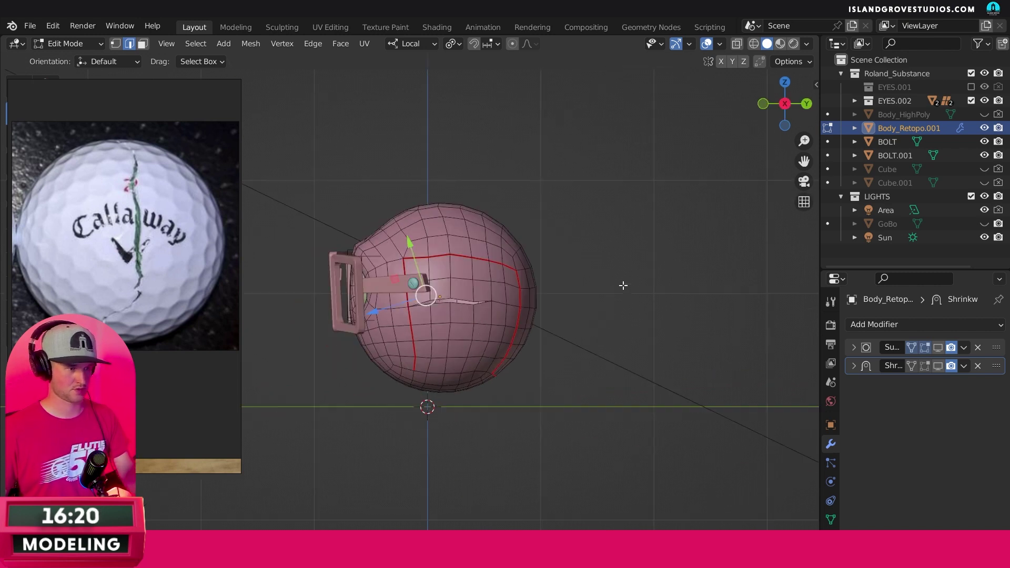
scroll(624, 286, up, 3)
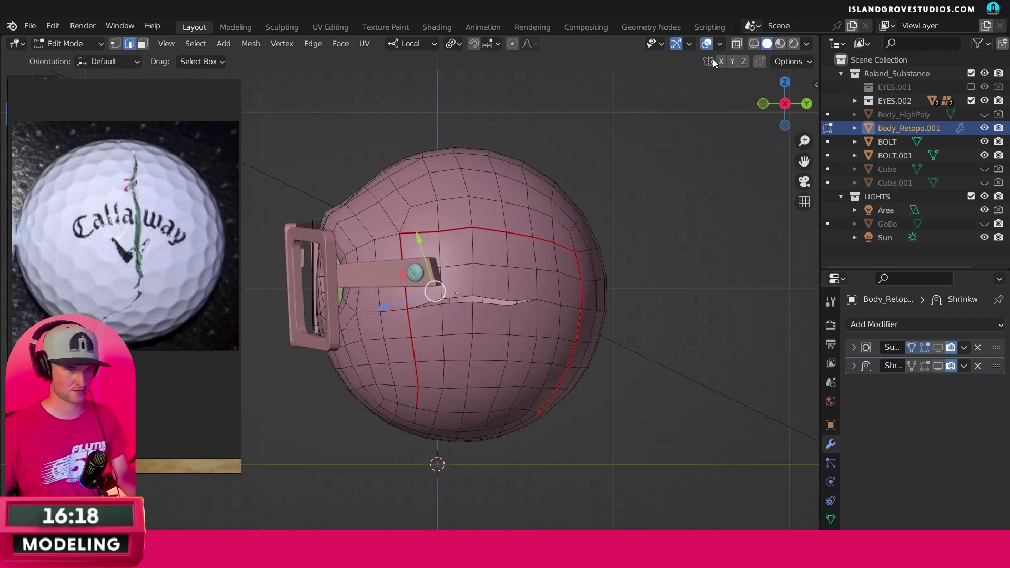
Step: Examine the vertices at the front ends of both cracks in the right side view, toggling X-ray
click(736, 43)
scroll(507, 209, up, 4)
click(115, 44)
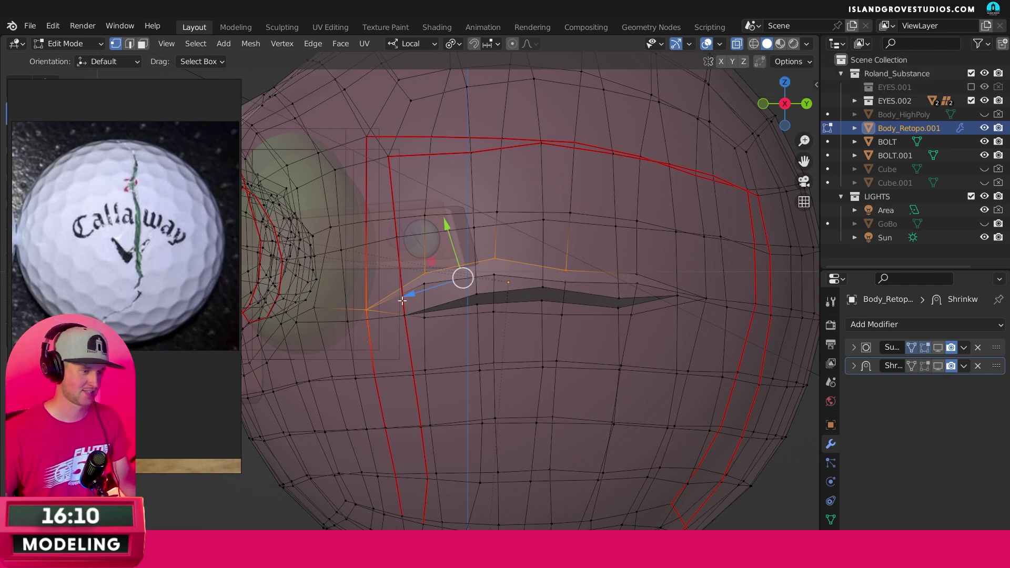
click(410, 315)
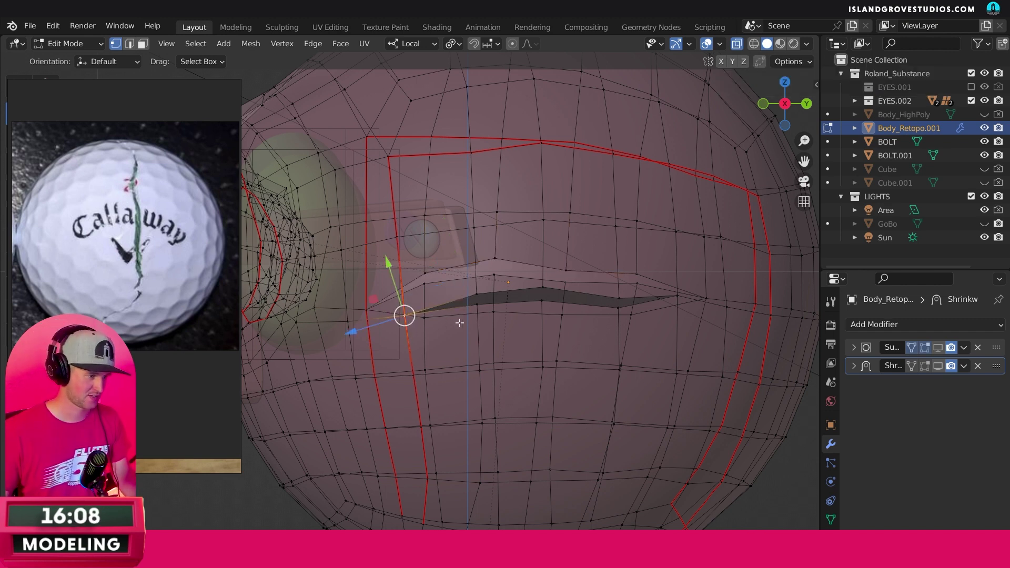
click(348, 321)
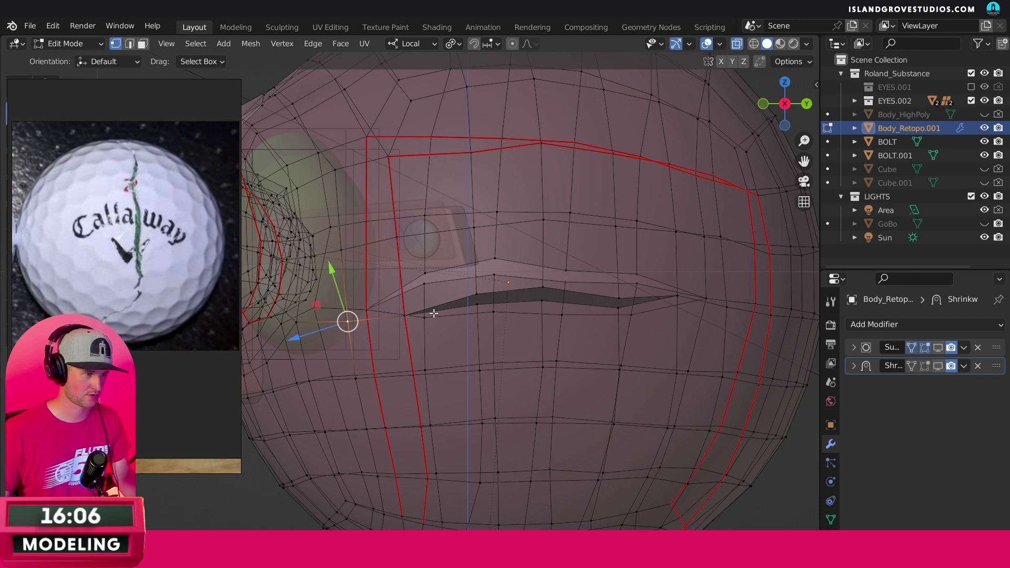
scroll(667, 153, down, 5)
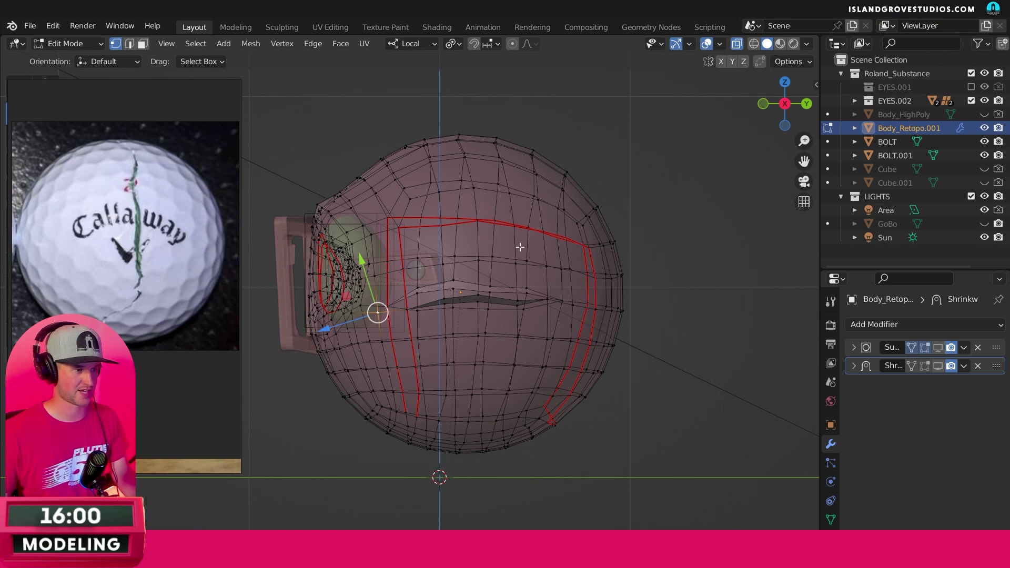
click(736, 46)
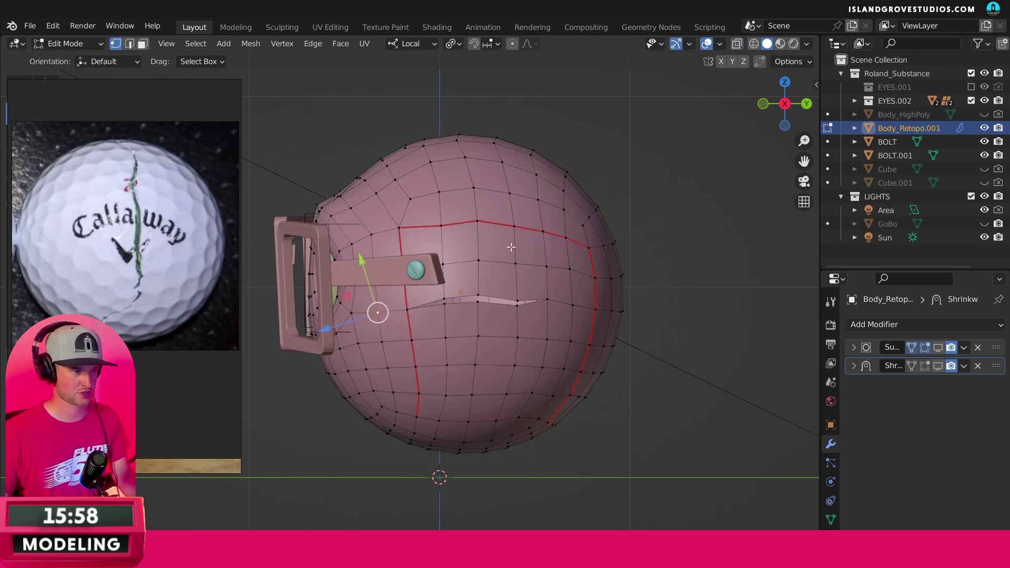
middle_drag(505, 252, 480, 274)
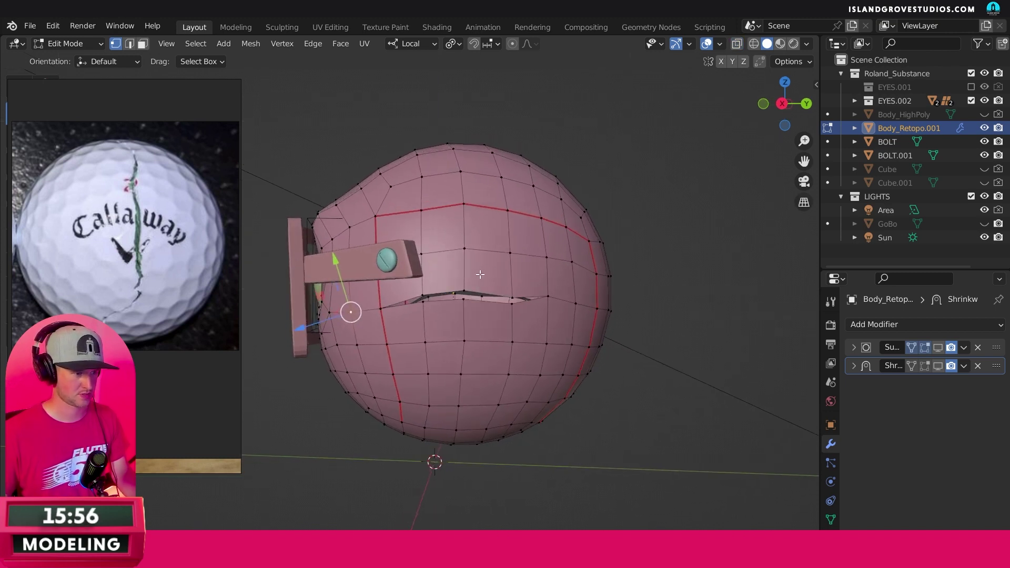
key(KP_3)
click(737, 45)
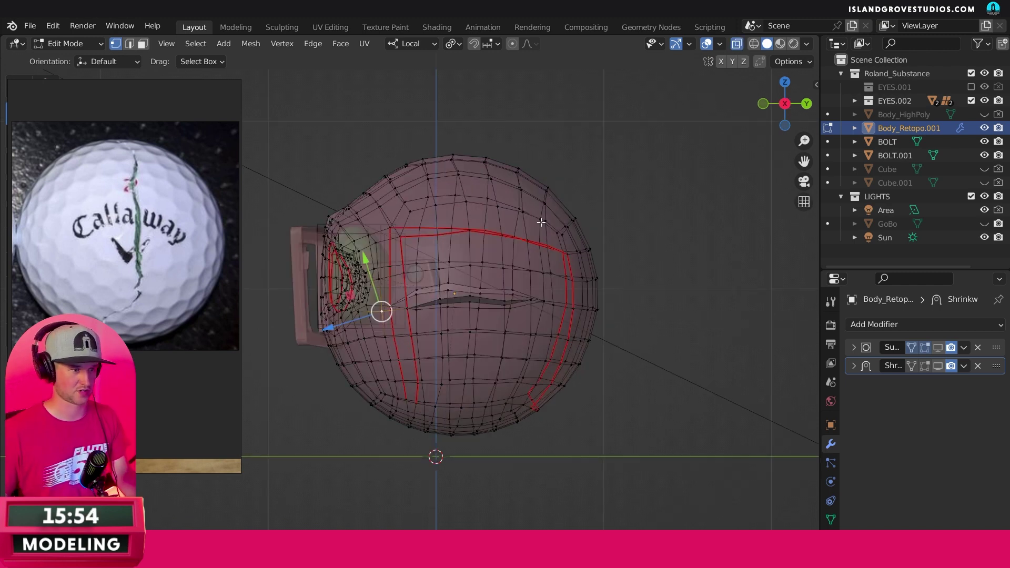
scroll(476, 163, up, 2)
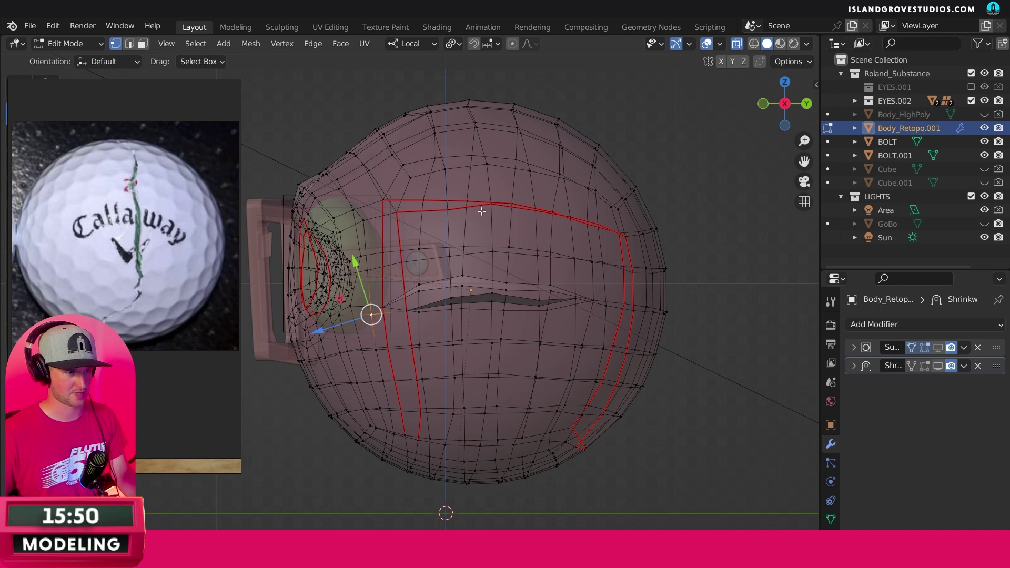
Step: Check how the vertical edges below the upper seam line up between the two sides of the body
click(465, 221)
key(2)
click(480, 235)
middle_drag(488, 254, 442, 323)
key(KP_3)
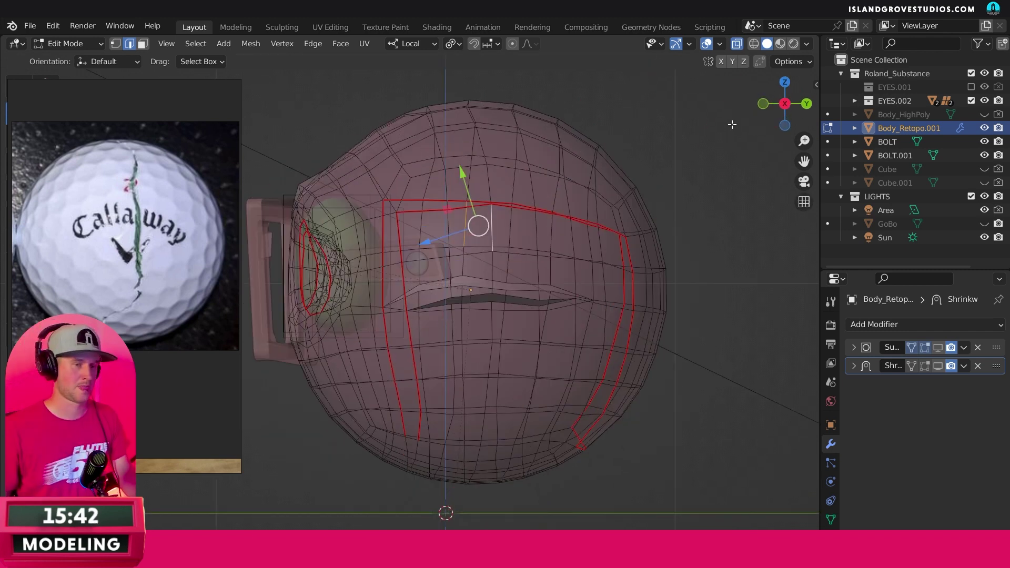
click(737, 46)
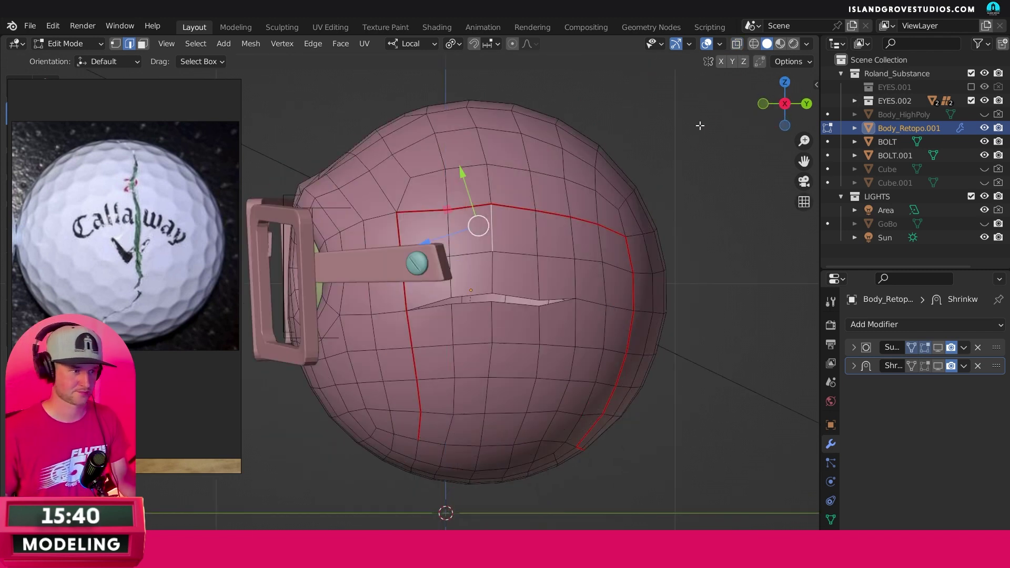
Step: Select the new crack's border edges and move them up about 0.005' on Z toward the opposite crack's height
click(469, 301)
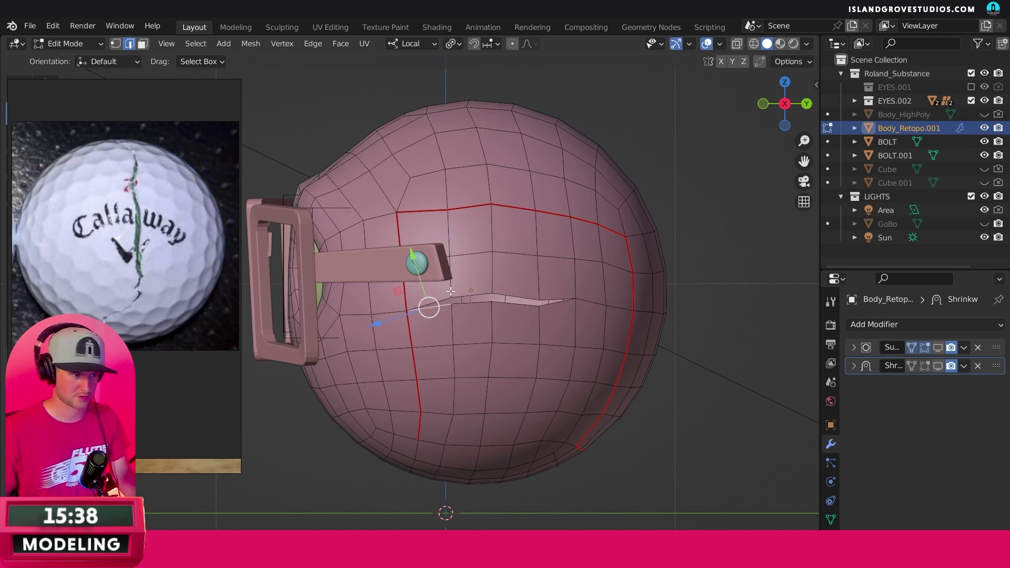
scroll(451, 291, up, 3)
shift+click(505, 304)
shift+click(563, 294)
shift+click(565, 304)
shift+click(623, 301)
shift+click(647, 294)
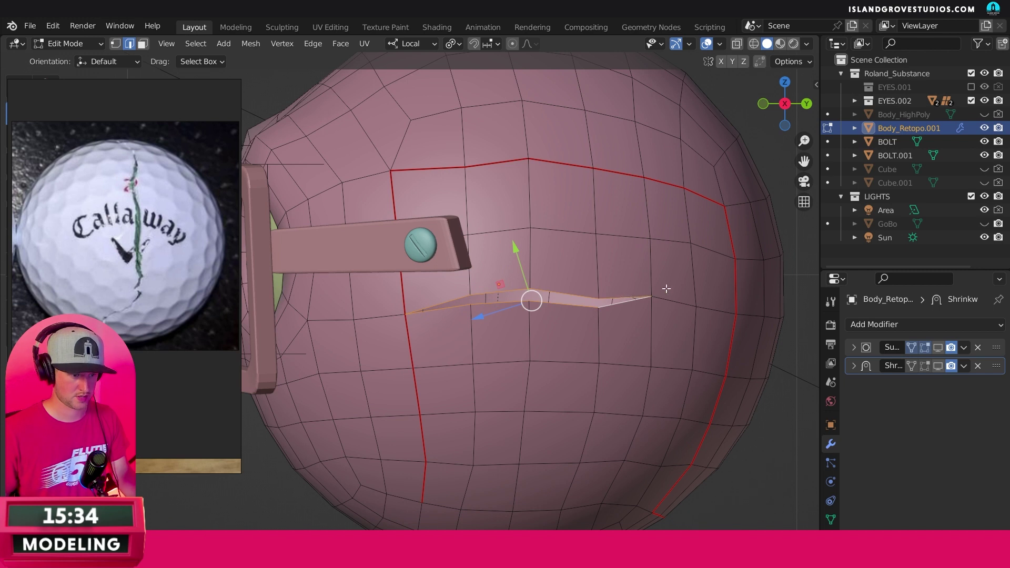
click(737, 44)
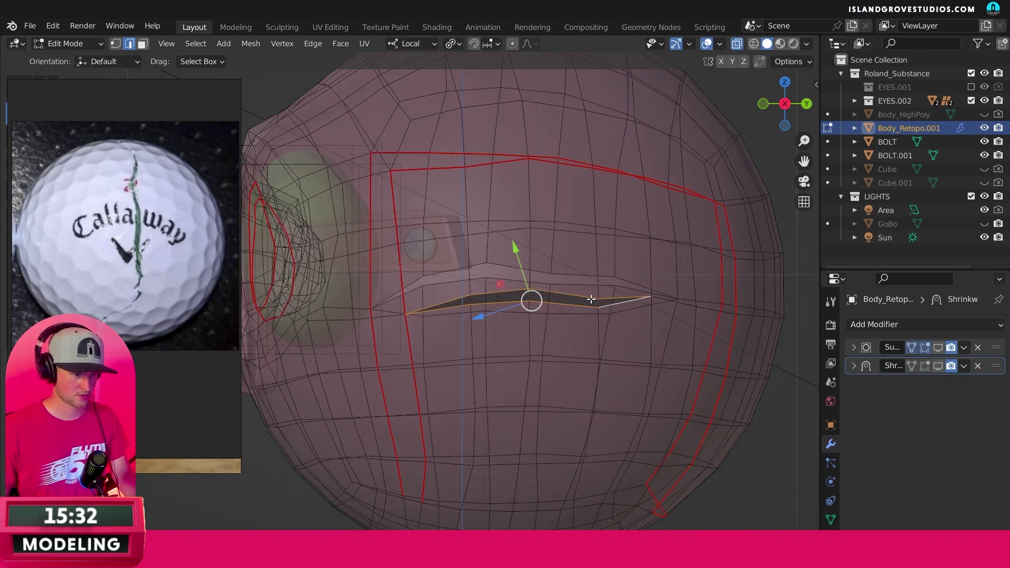
key(g)
key(z)
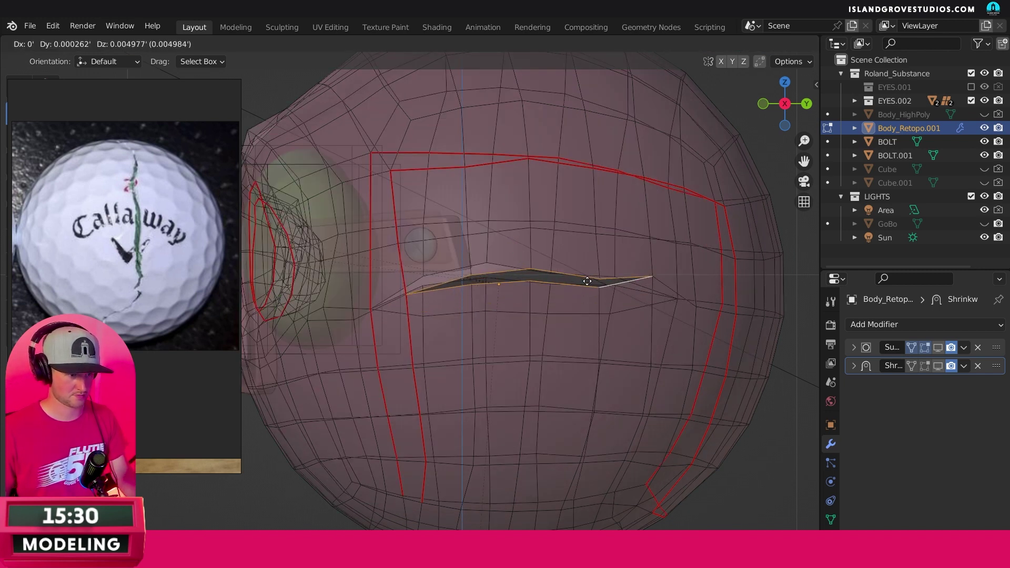
click(589, 281)
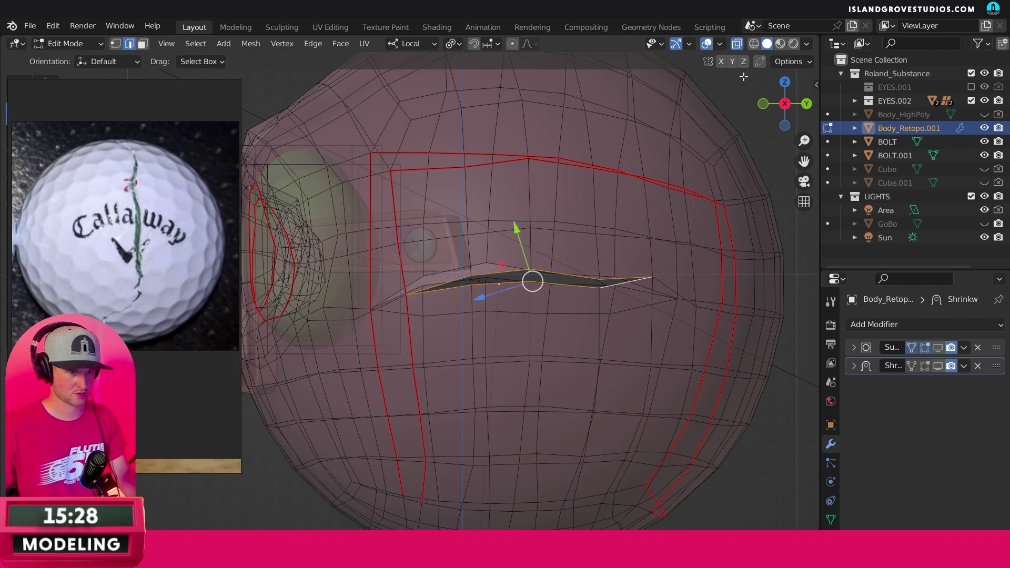
Step: Compare the cracks and surrounding edge flow on both sides of the body, toggling X-ray and the viewport overlays
click(737, 45)
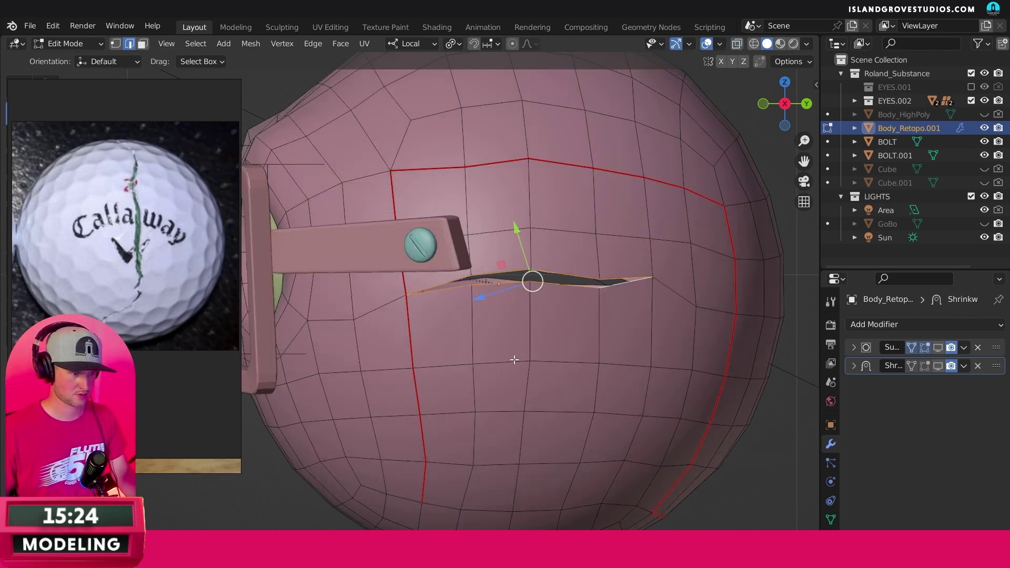
click(339, 373)
key(alt+z)
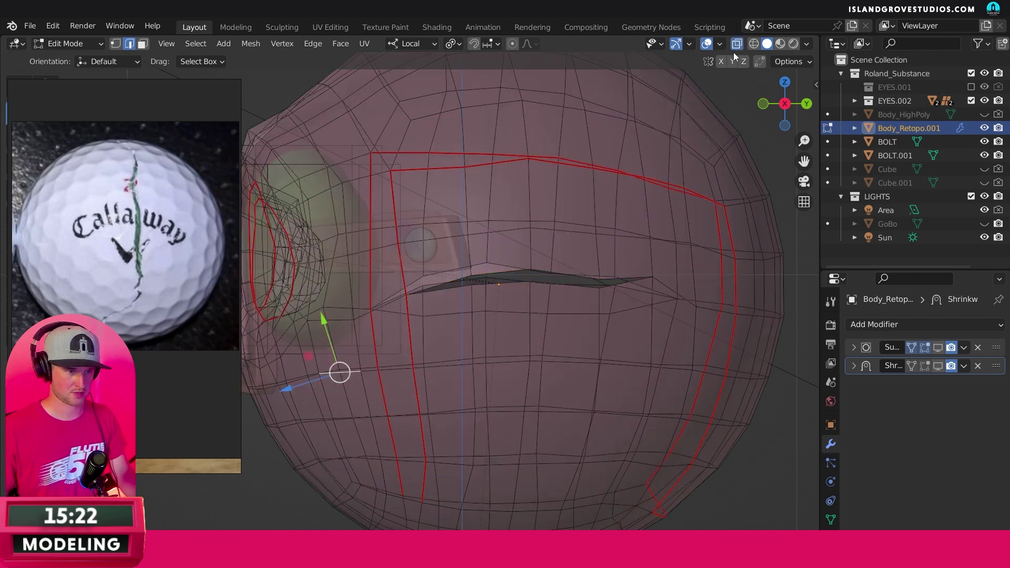
click(493, 364)
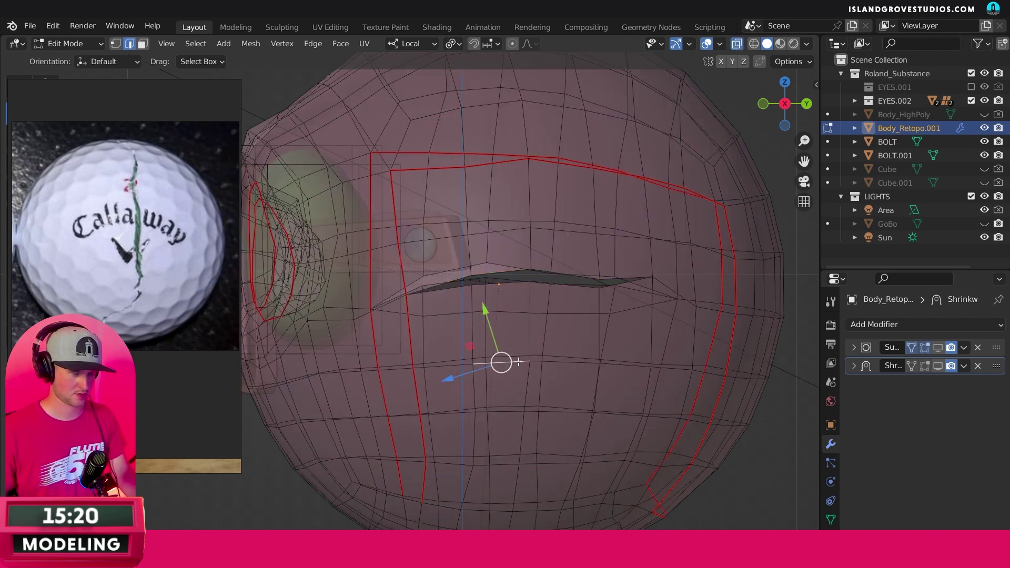
key(shift+alt+z)
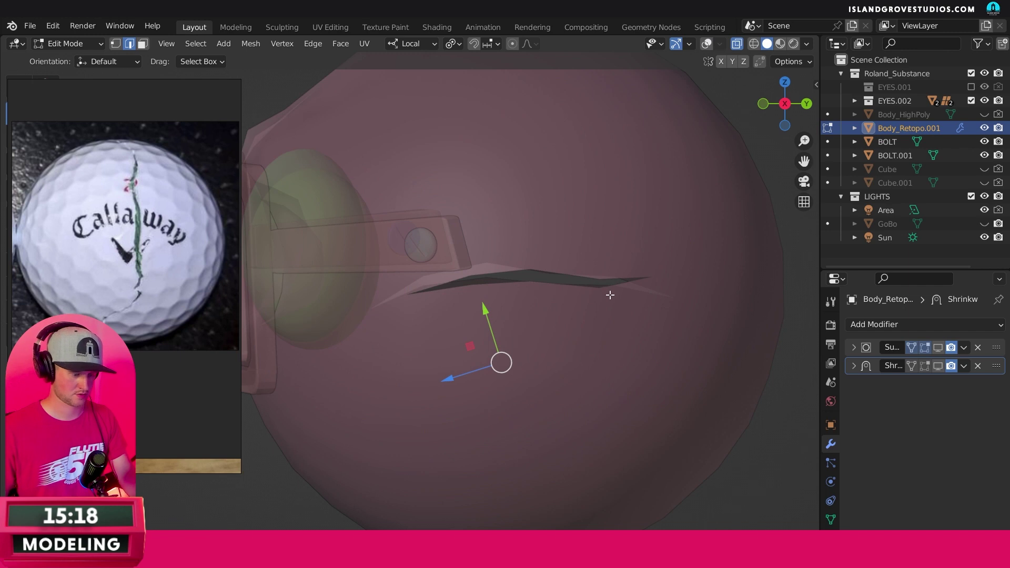
key(shift+alt+z)
click(738, 45)
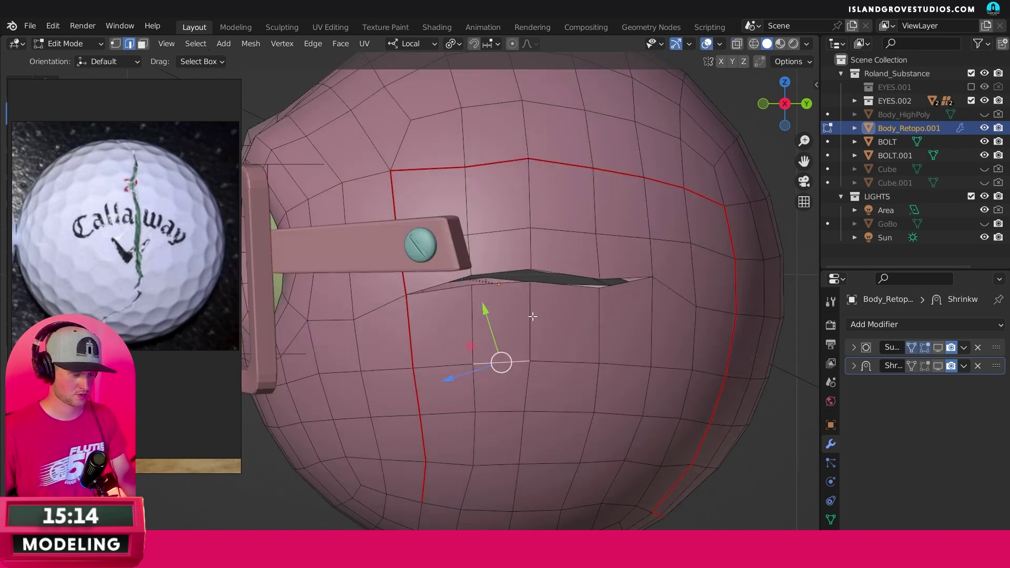
Step: Slide the horizontal edge below the middle of the crack slightly upward along its neighbouring edges
key(g)
key(g)
click(528, 334)
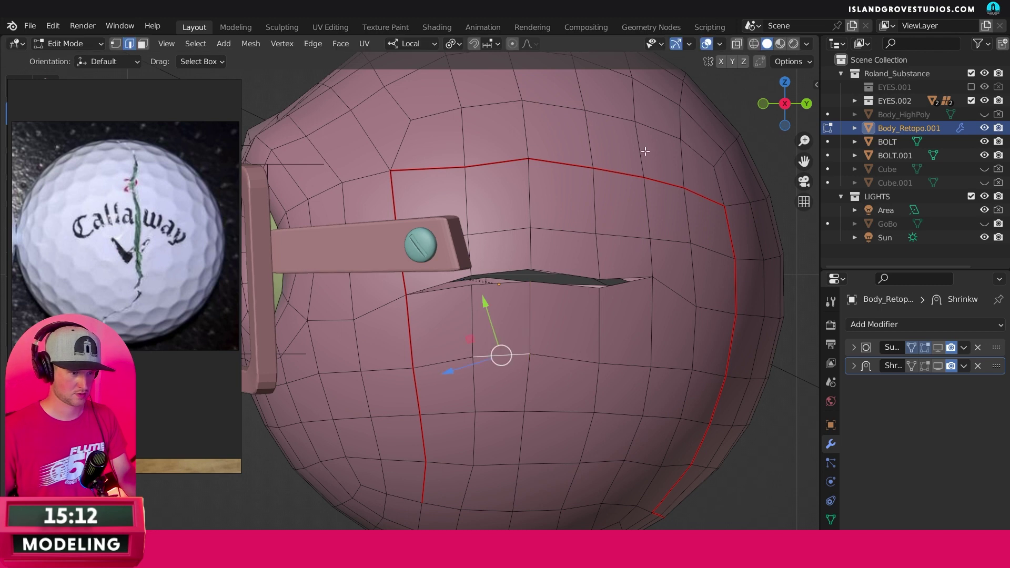
Step: Slide the next two edges toward the back of the same row upward so the row below the crack flows evenly
click(579, 360)
shift+click(625, 361)
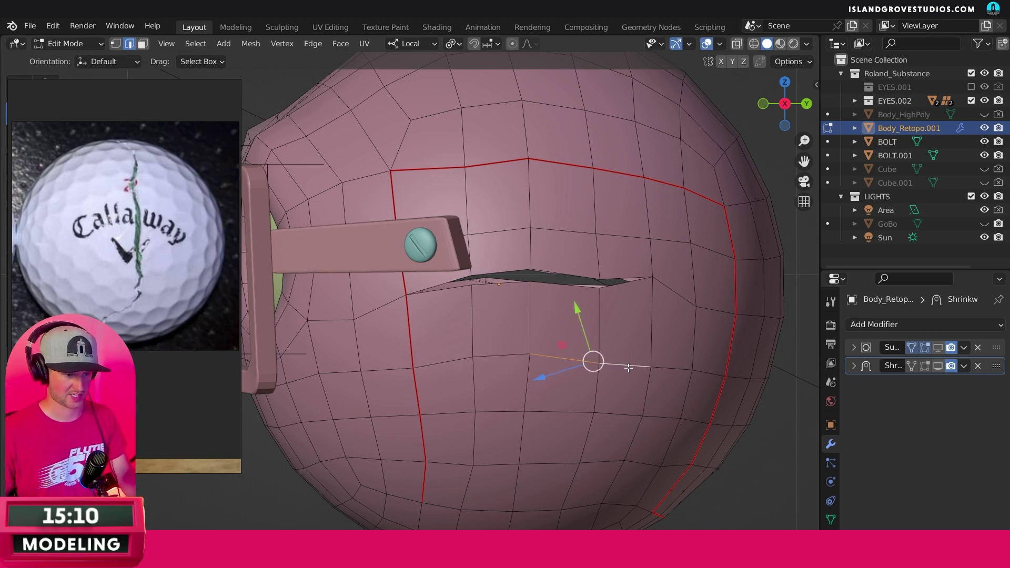
key(g)
key(g)
click(634, 360)
click(632, 360)
key(g)
key(g)
click(634, 357)
Step: Switch to vertex selection and nudge the row's vertex below the crack's middle and its vertex on the front seam to even the row
click(115, 43)
click(530, 352)
key(g)
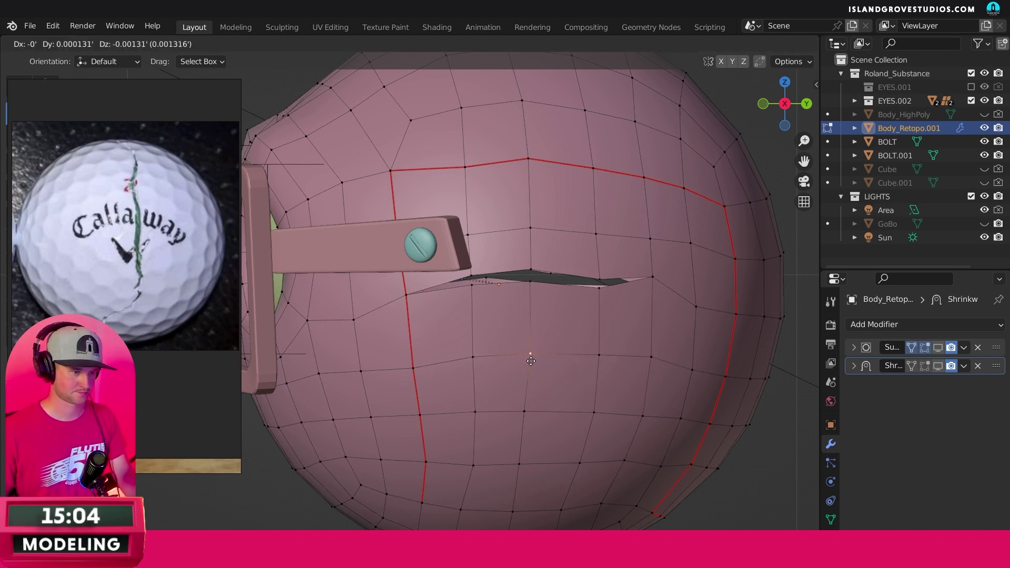
click(530, 357)
click(408, 369)
key(g)
click(408, 369)
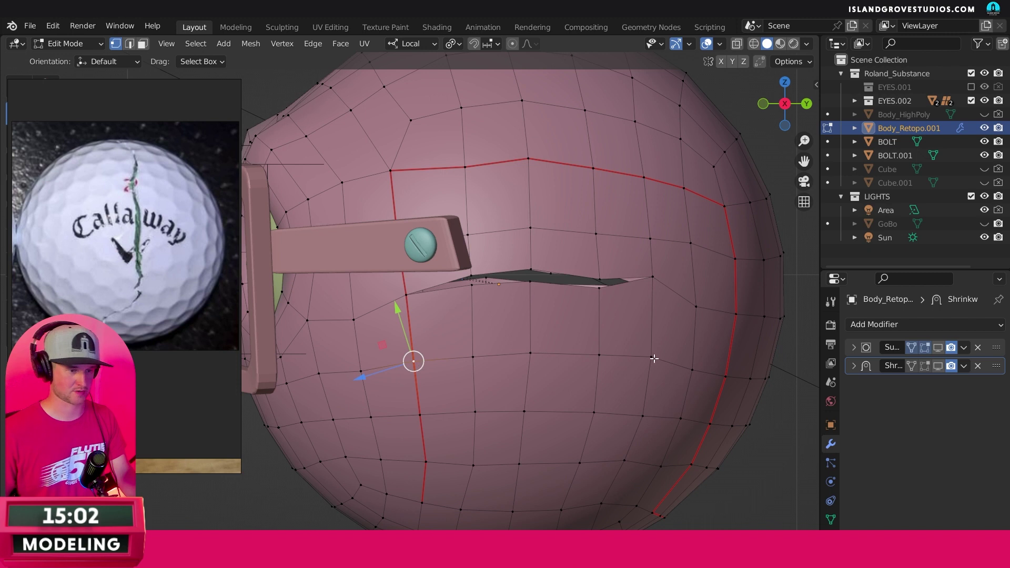
click(647, 288)
key(g)
key(Escape)
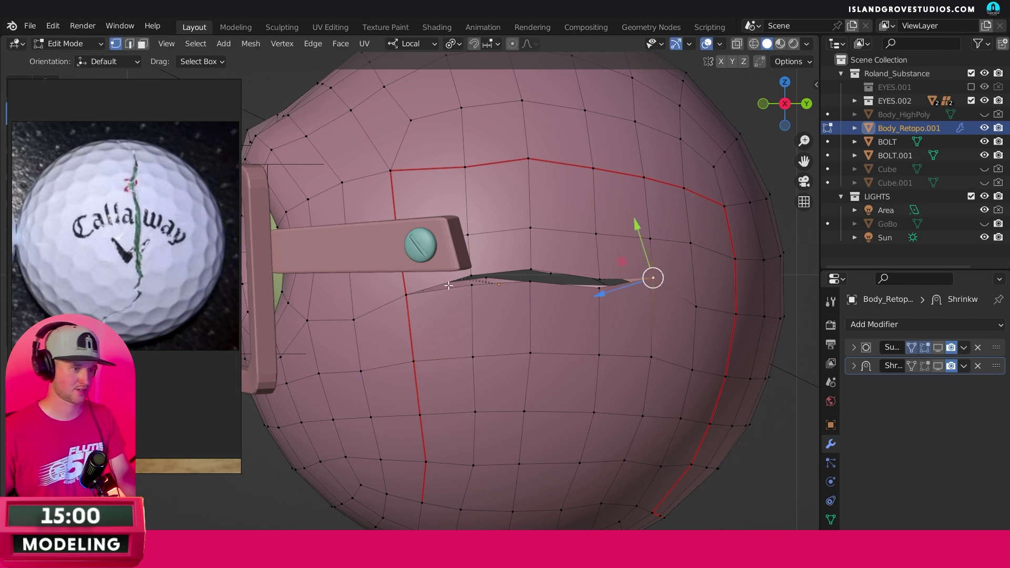
Step: Move the crack's front end vertex slightly down along the seam and adjust the adjacent vertex in front of it
click(405, 296)
key(g)
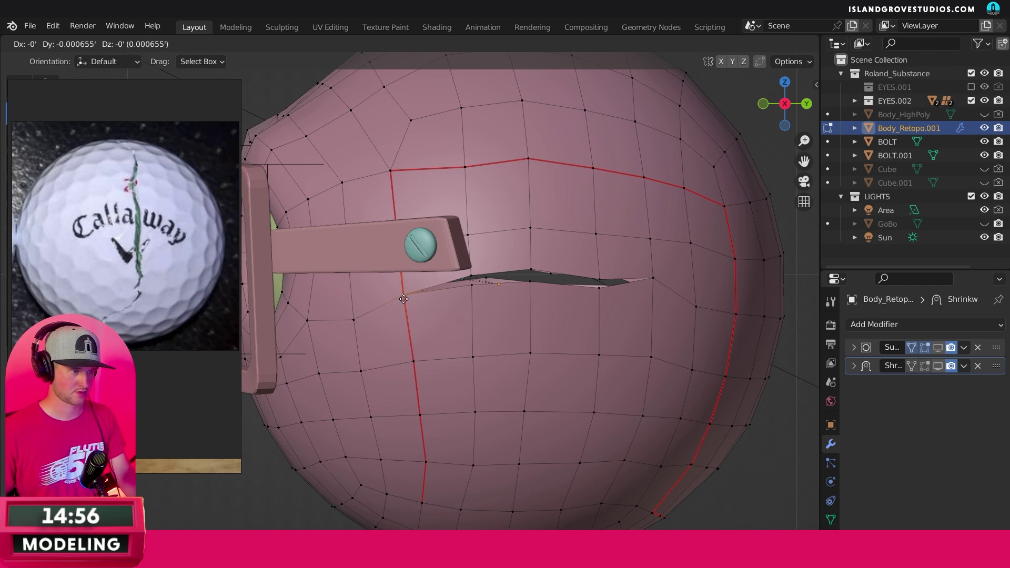
click(405, 303)
click(361, 320)
key(g)
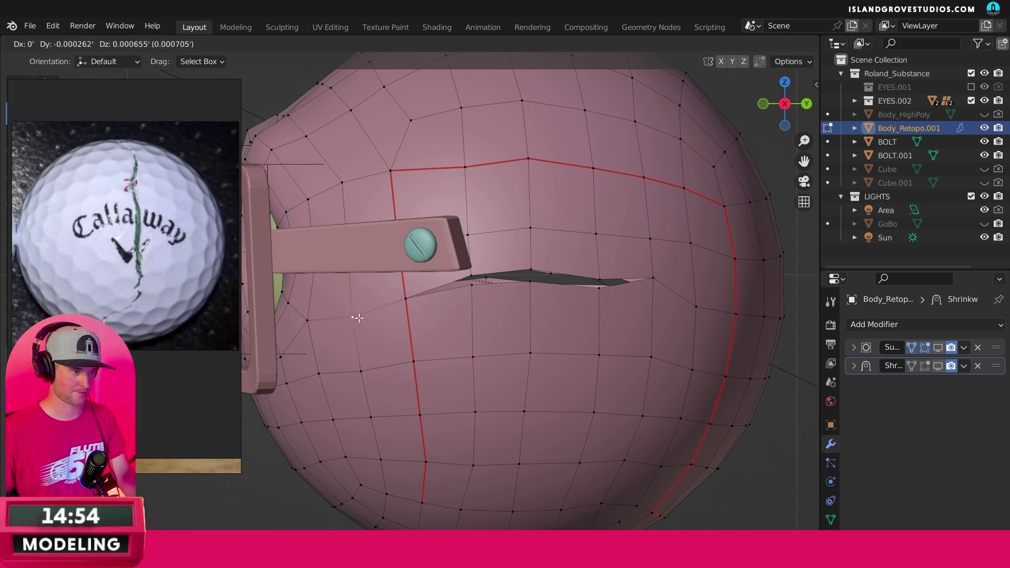
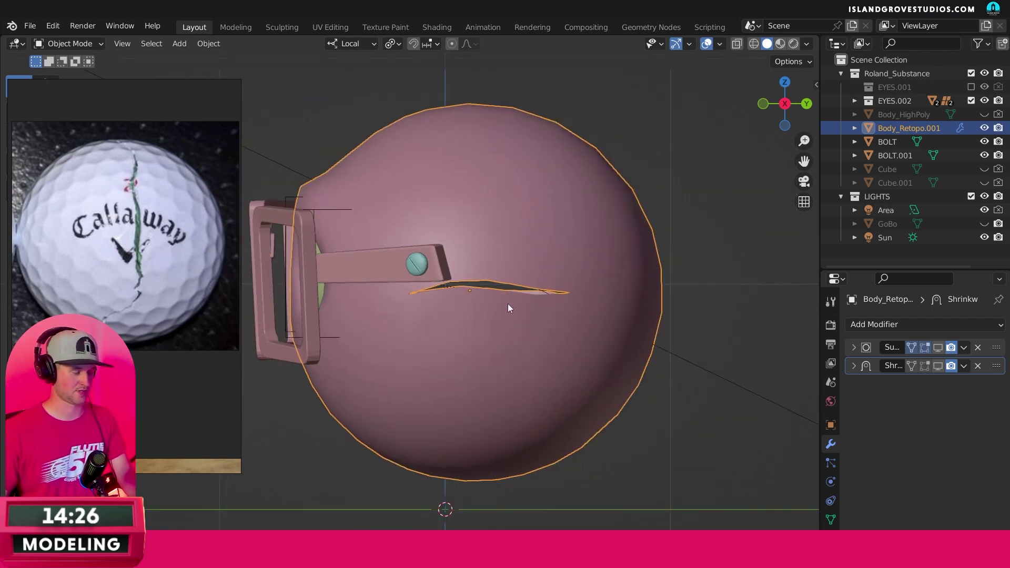
Step: Snap the 3D cursor to the selected body and add a UV sphere there
key(shift+s)
click(492, 387)
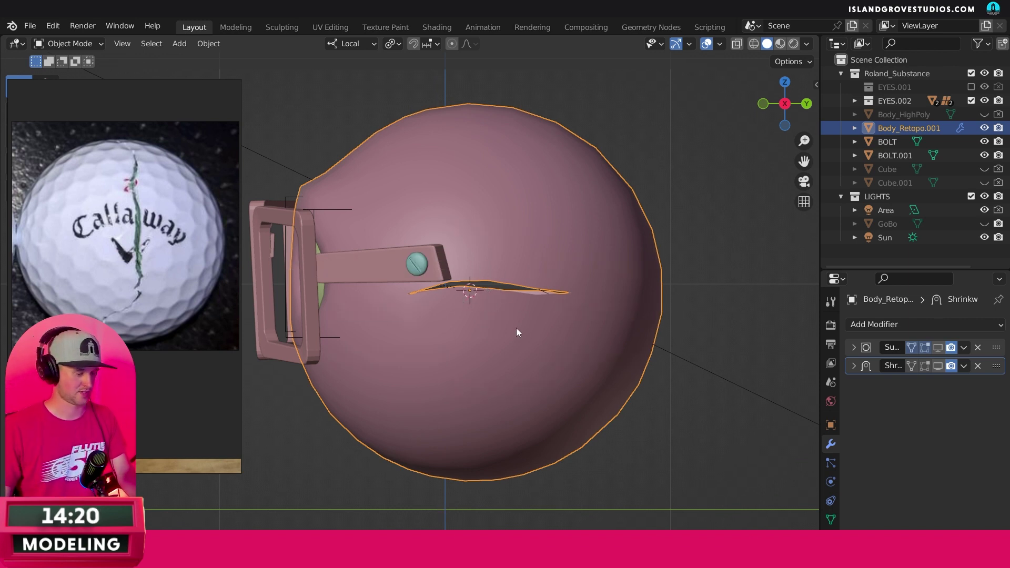
key(shift+a)
mouse_move(503, 295)
mouse_move(598, 23)
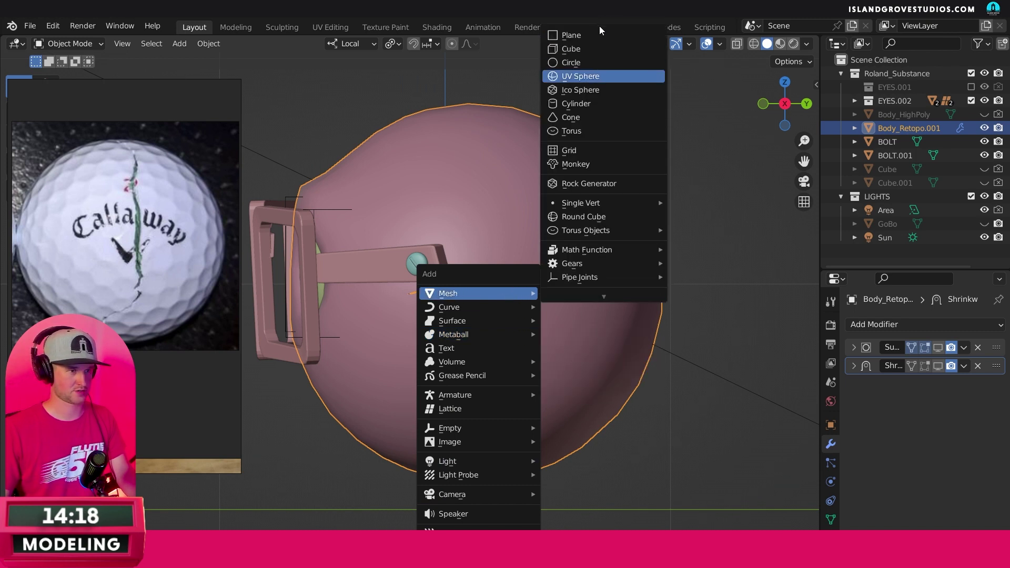
click(598, 79)
Step: Scale the UV sphere down until its outline matches the size of the body
scroll(577, 371, down, 8)
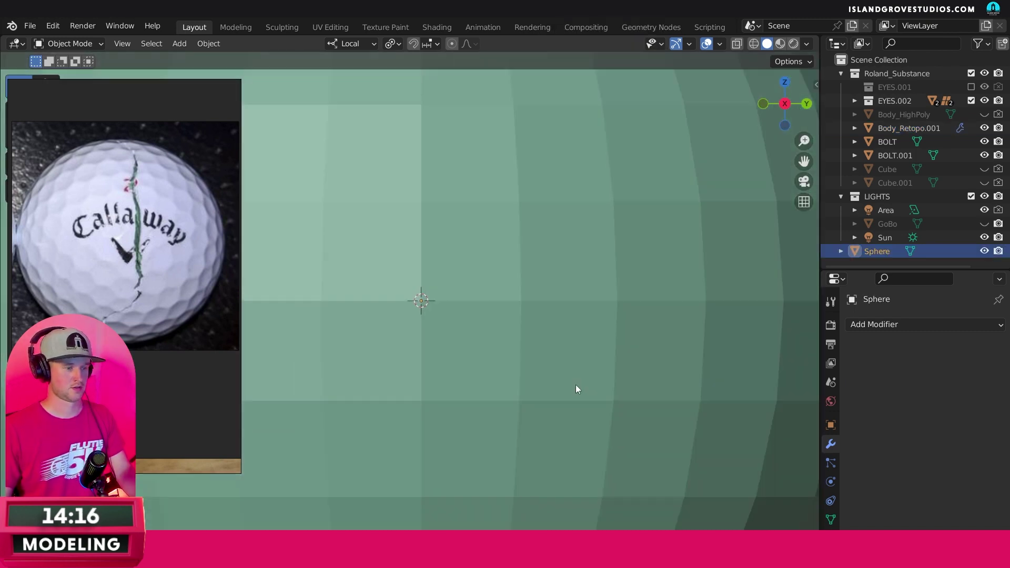
key(s)
click(478, 307)
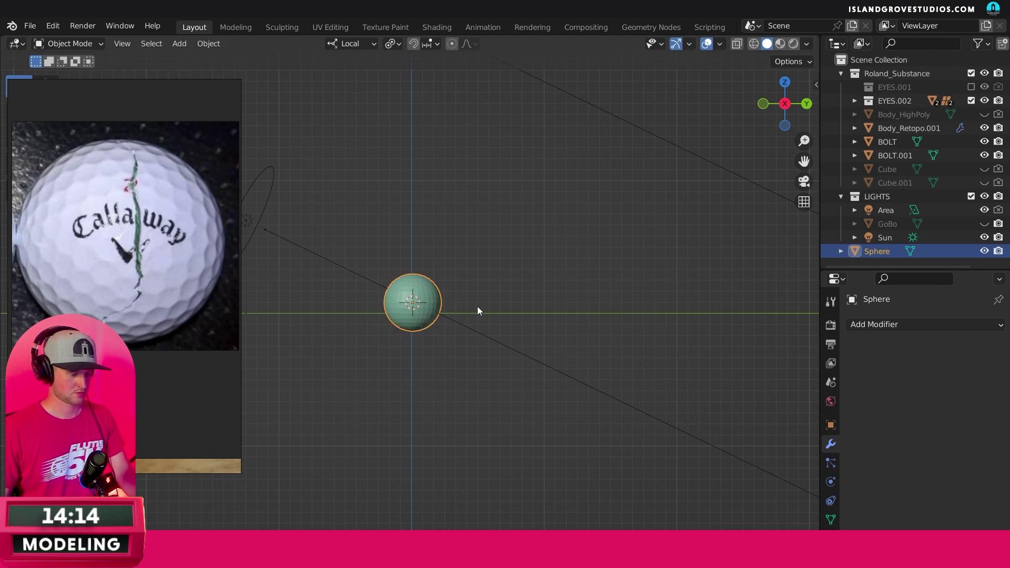
shift+middle_drag(510, 316, 601, 258)
shift+middle_drag(664, 275, 541, 291)
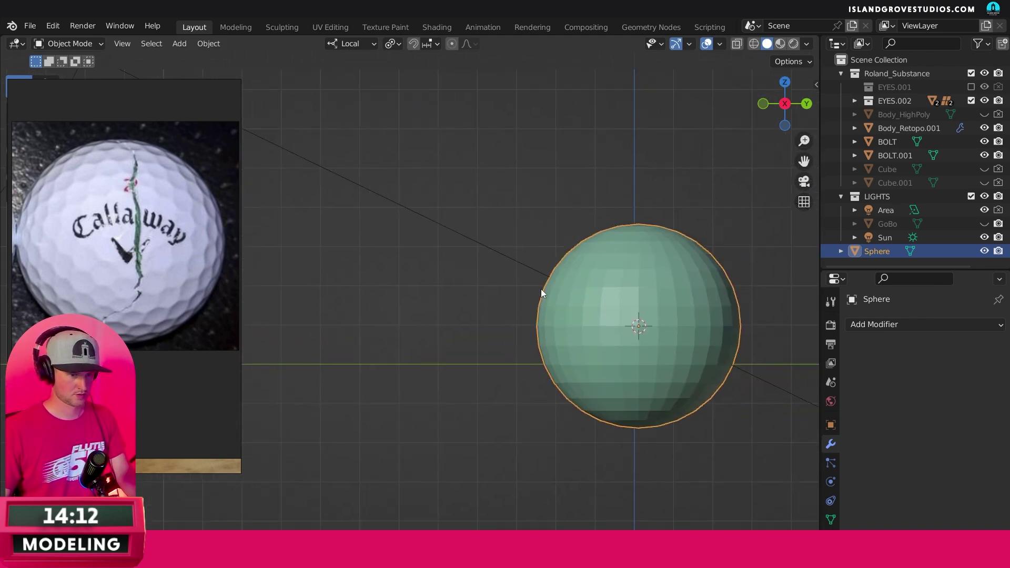
key(KP_Decimal)
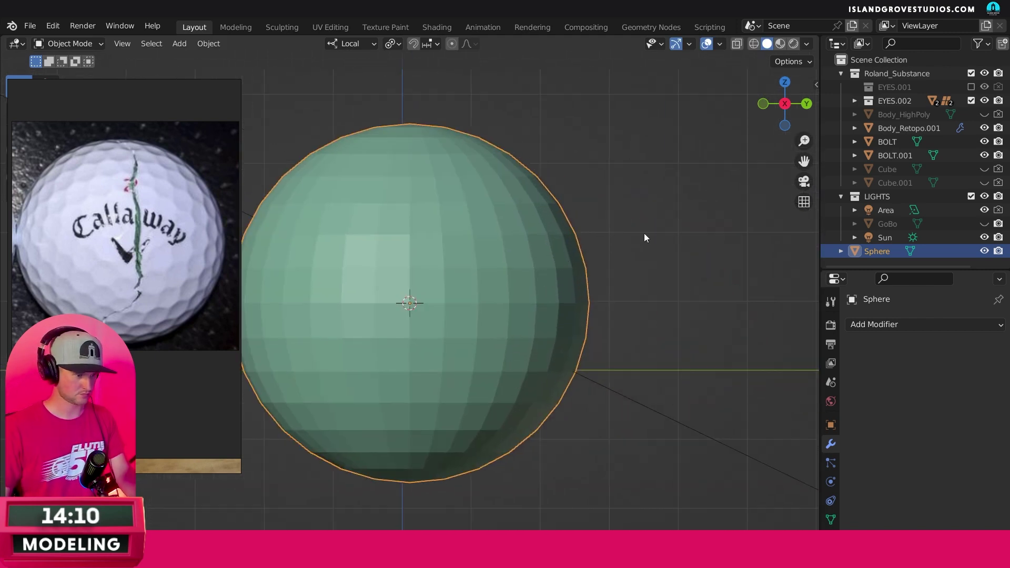
key(s)
click(484, 293)
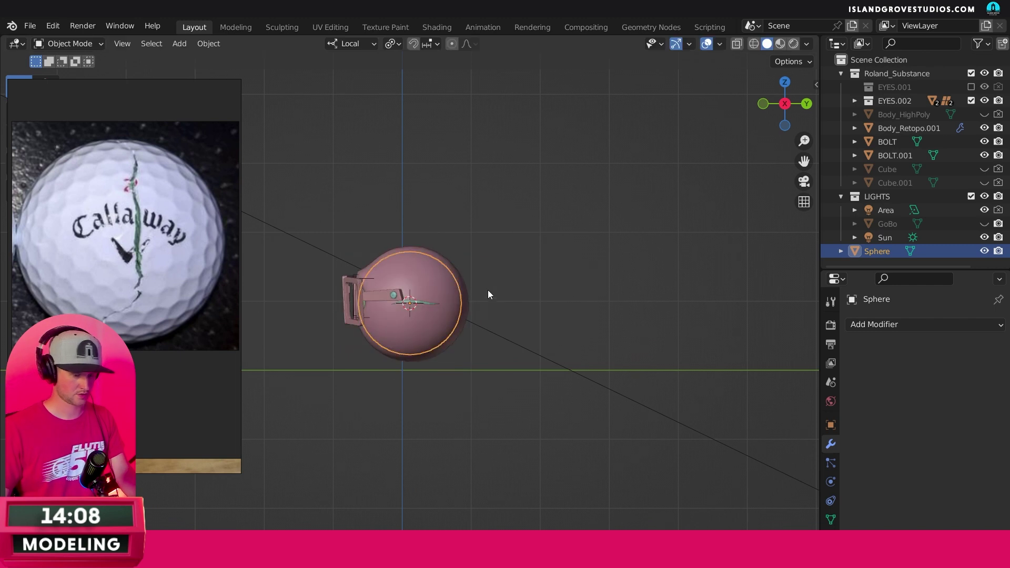
key(KP_Decimal)
shift+middle_drag(621, 241, 709, 242)
key(s)
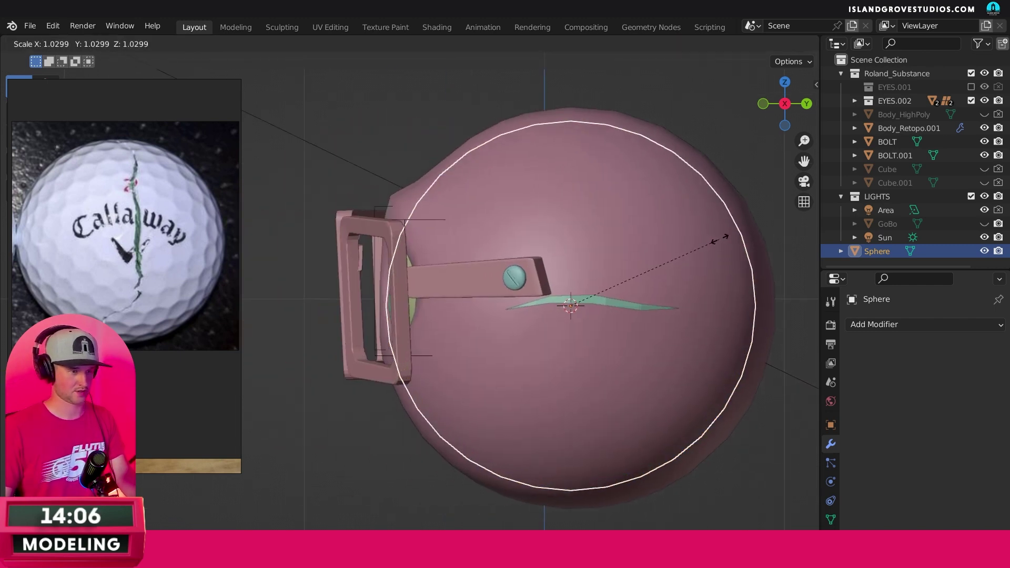
click(756, 233)
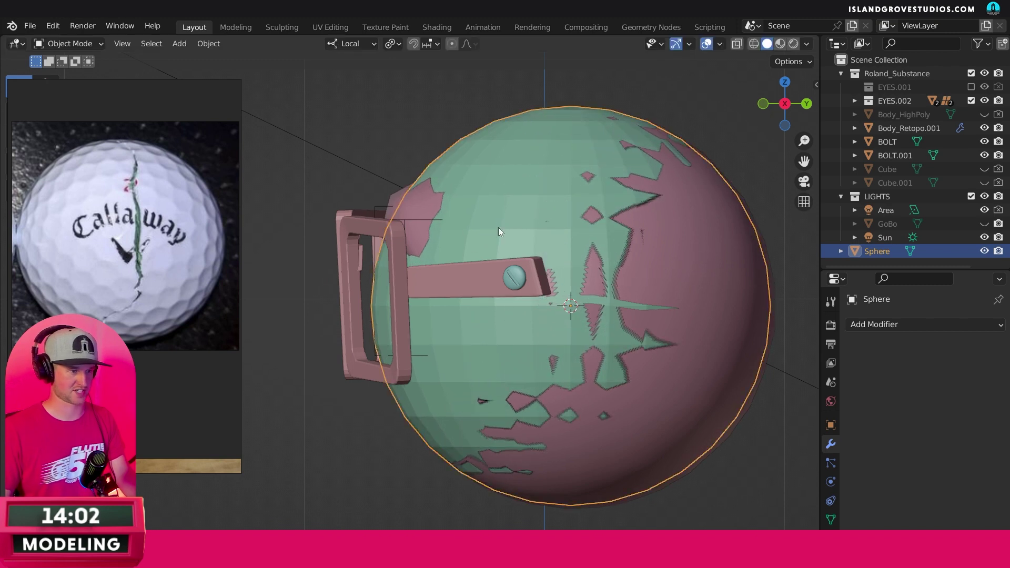
Step: Shift the golf-ball reference image aside to uncover the tools and rotate the sphere about its local X axis with the Rotate tool
drag(130, 108, 195, 109)
click(47, 115)
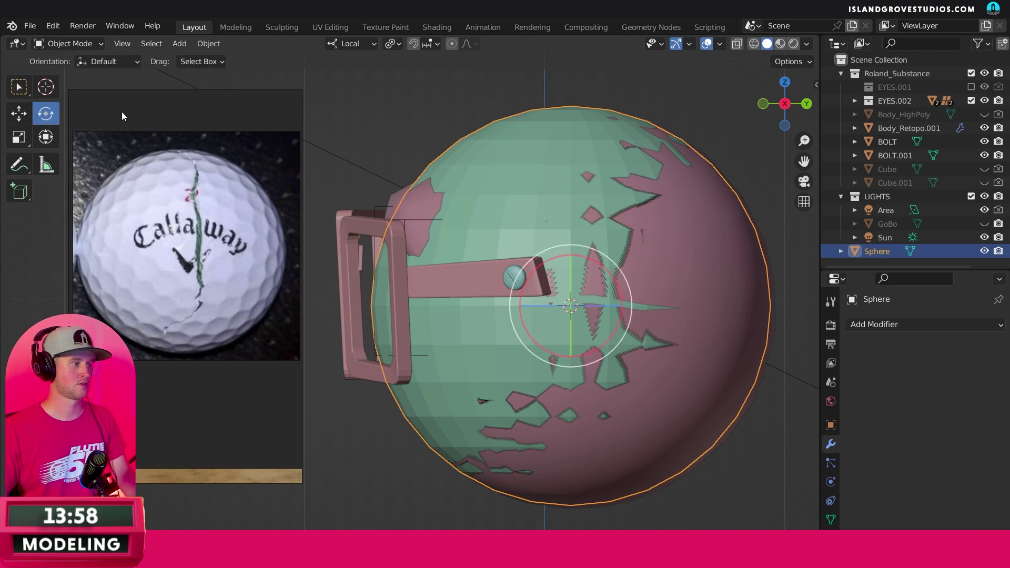
drag(557, 257, 620, 295)
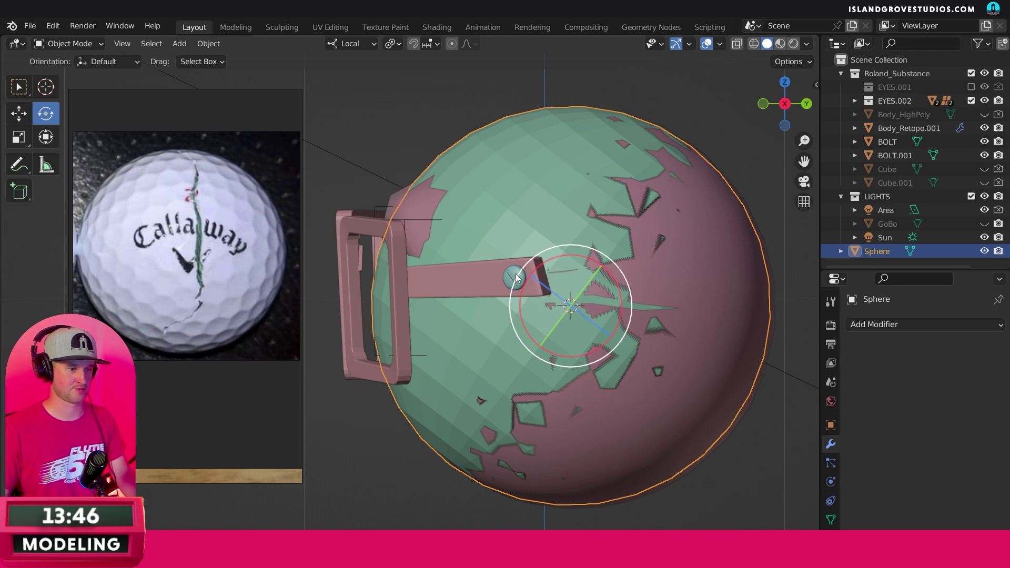
middle_drag(573, 305, 497, 288)
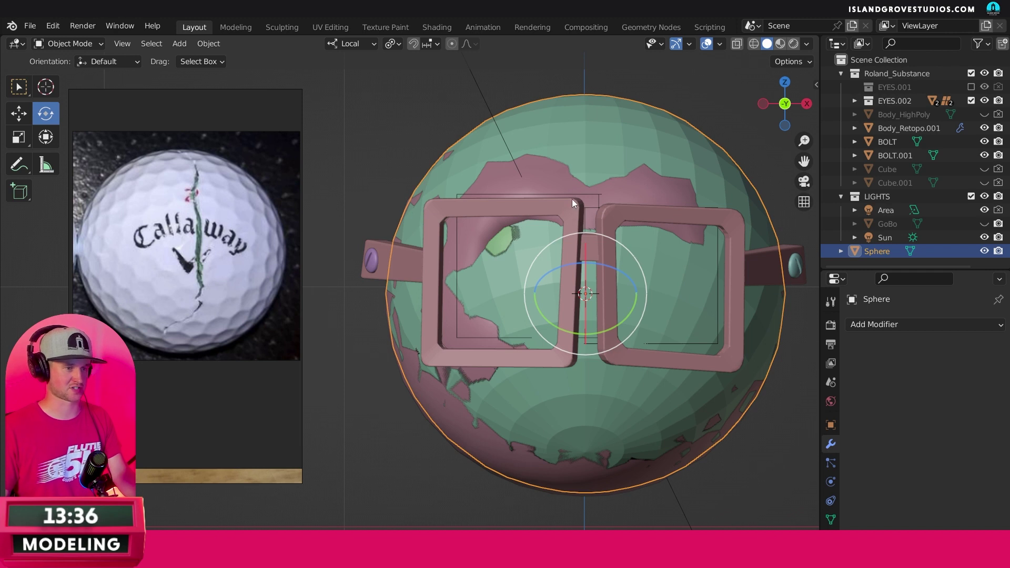
Step: Sketch annotation strokes across the tops of both glasses frames and erase them again
click(24, 168)
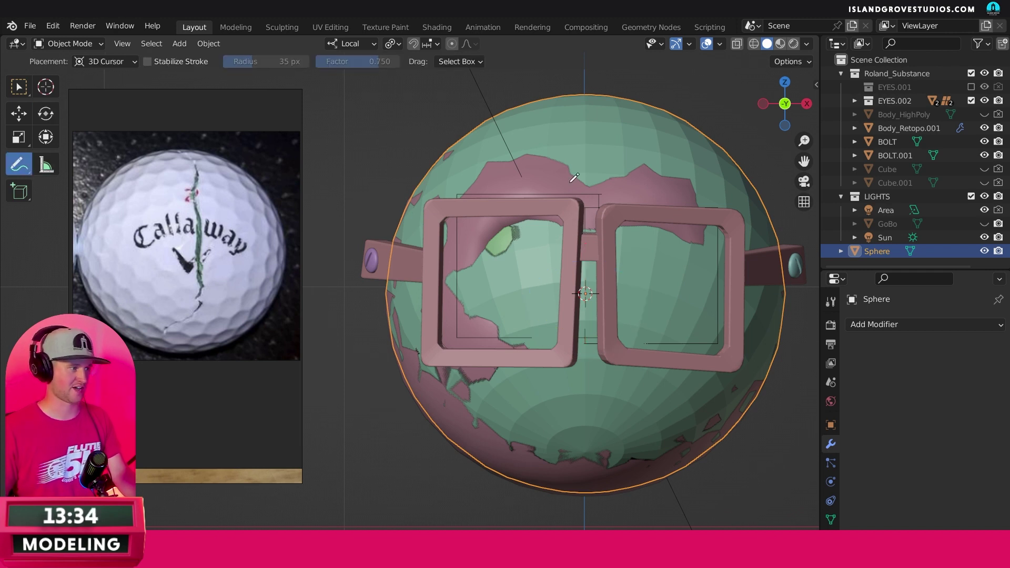
mouse_move(446, 229)
mouse_down()
mouse_move(558, 186)
mouse_move(415, 243)
mouse_up()
mouse_move(591, 188)
mouse_down()
mouse_move(756, 216)
mouse_move(611, 185)
mouse_move(757, 227)
mouse_up()
drag(444, 201, 754, 210)
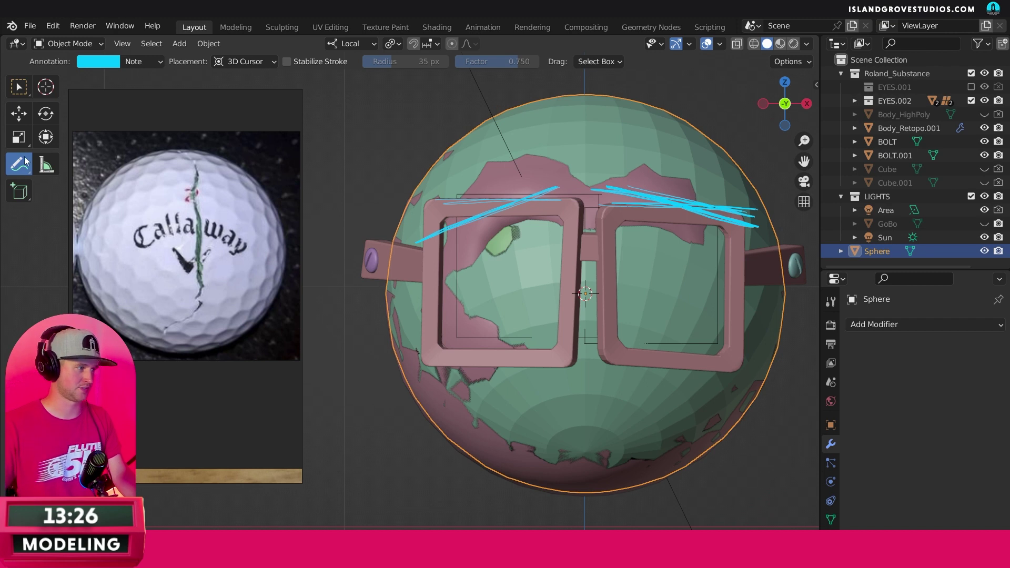
mouse_move(10, 163)
mouse_down()
mouse_move(38, 186)
mouse_move(52, 255)
mouse_up()
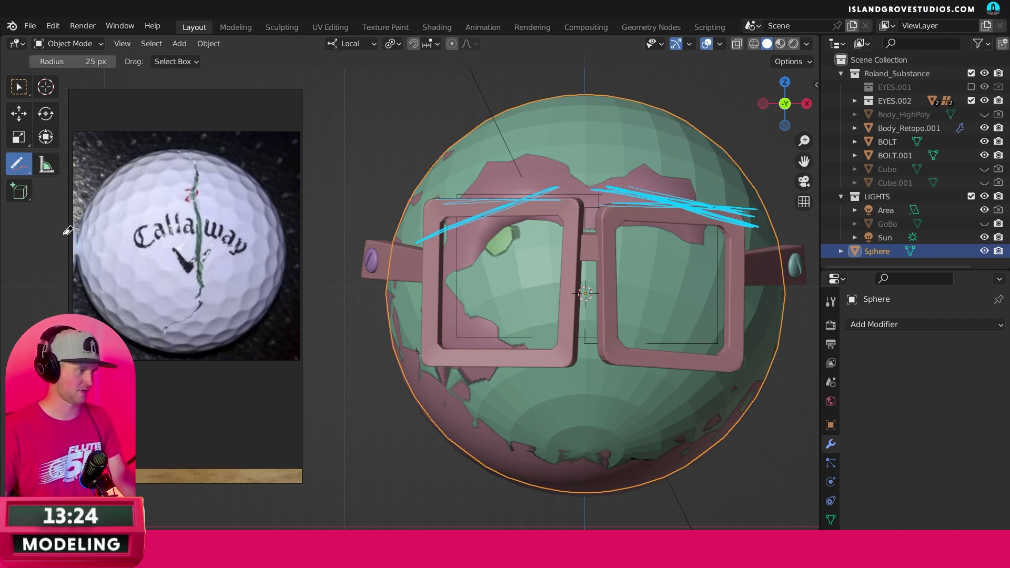
mouse_move(450, 225)
mouse_down()
mouse_move(431, 231)
mouse_move(640, 180)
mouse_move(722, 195)
mouse_move(743, 230)
mouse_up()
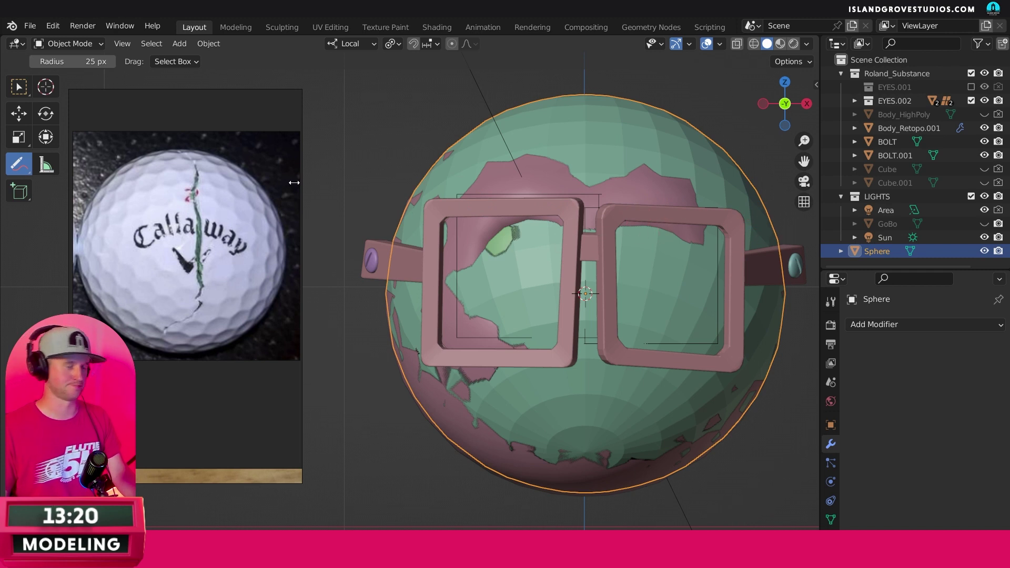
Step: Switch back to the Select Box tool and delete the UV sphere
drag(19, 169, 58, 173)
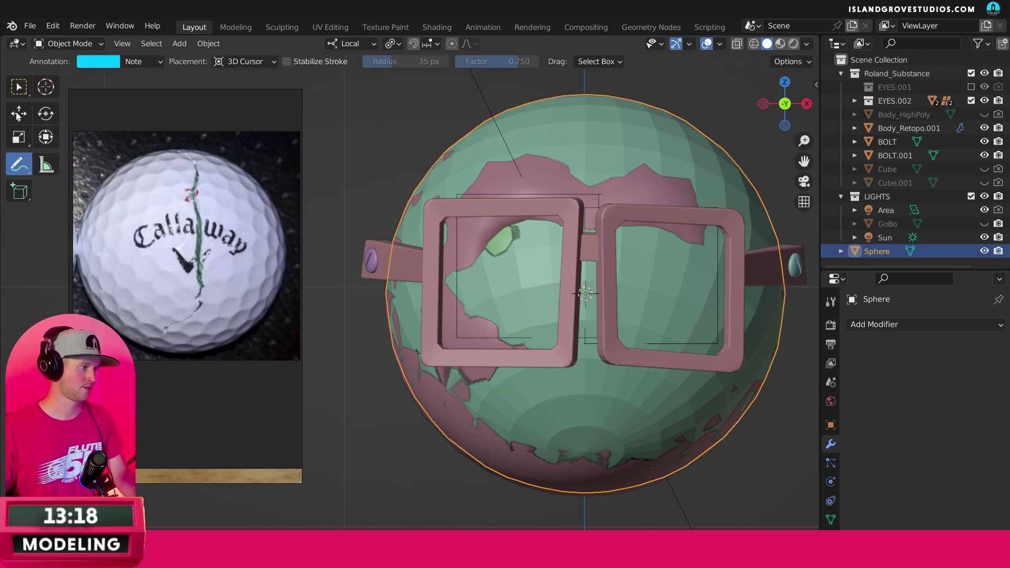
click(26, 89)
middle_drag(541, 255, 378, 275)
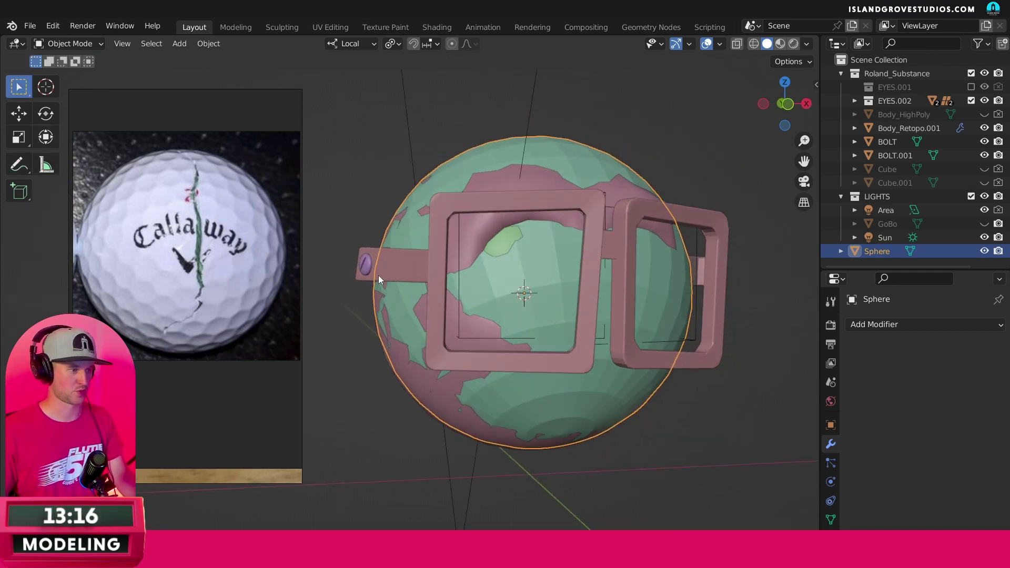
key(KP_1)
key(x)
click(589, 275)
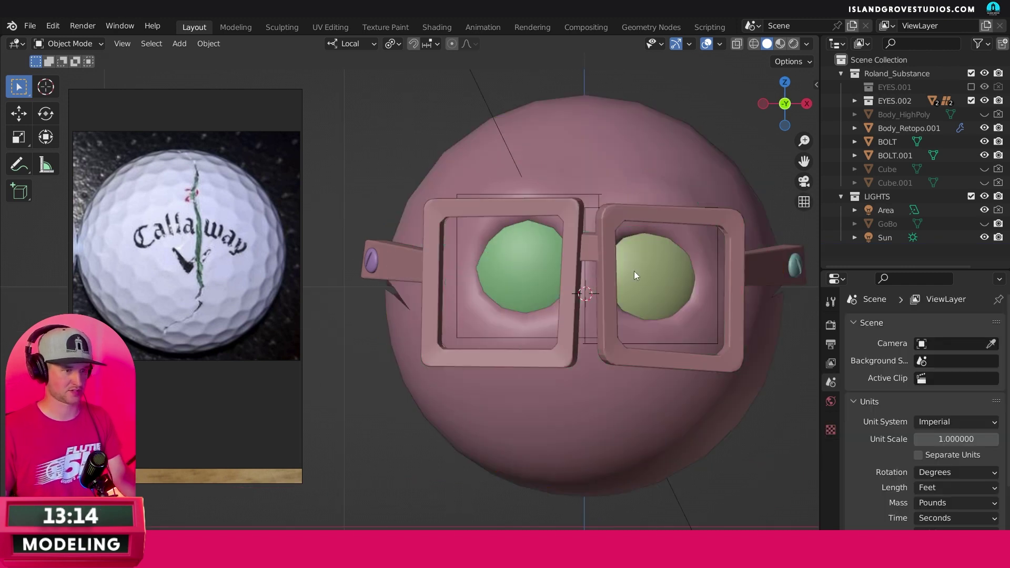
Step: Select the body, enter Edit Mode and lower the two vertex pairs in the front and middle of the side crack
middle_drag(762, 315, 560, 322)
click(718, 206)
scroll(713, 247, down, 4)
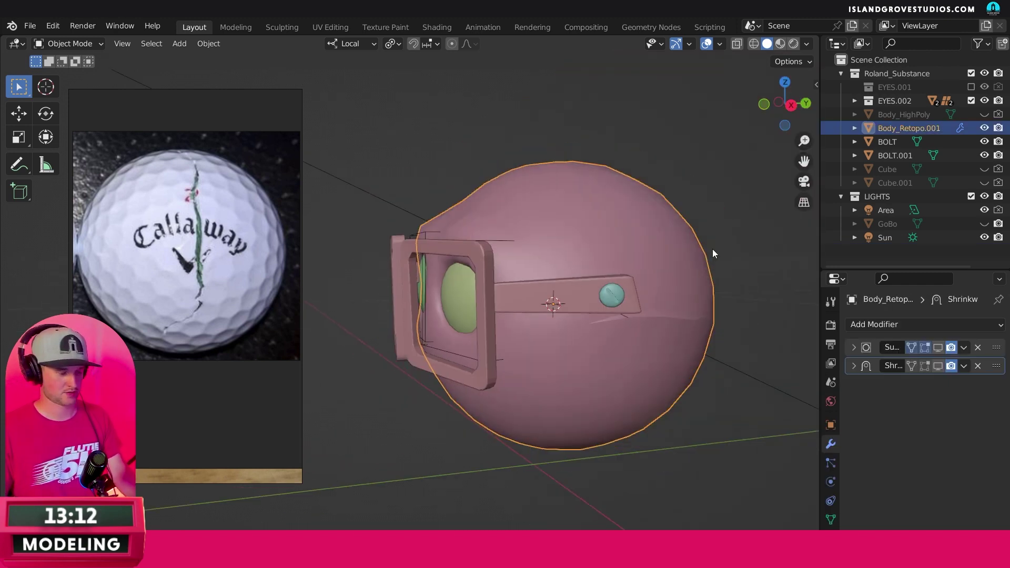
key(KP_3)
scroll(557, 274, up, 5)
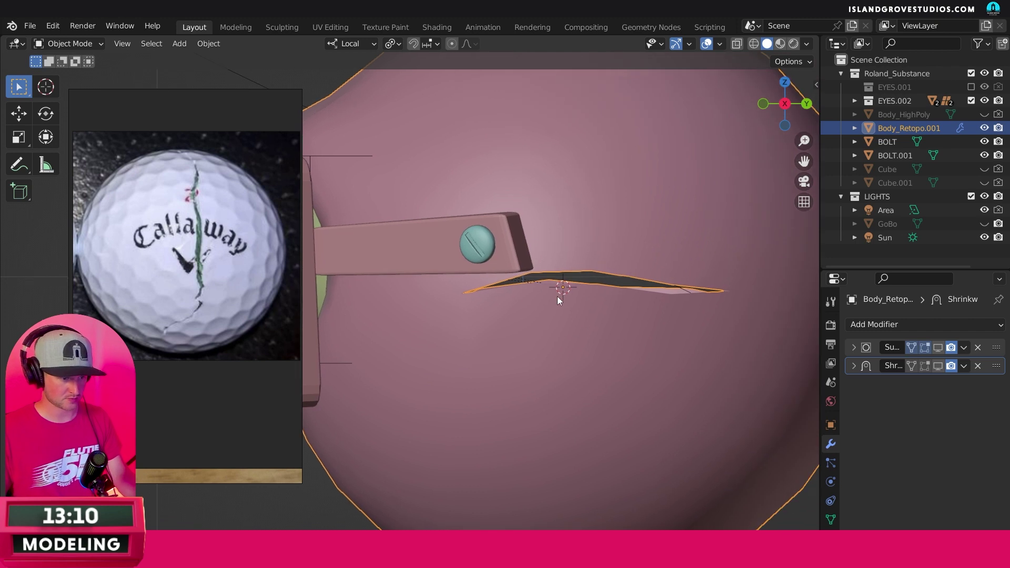
scroll(562, 293, up, 2)
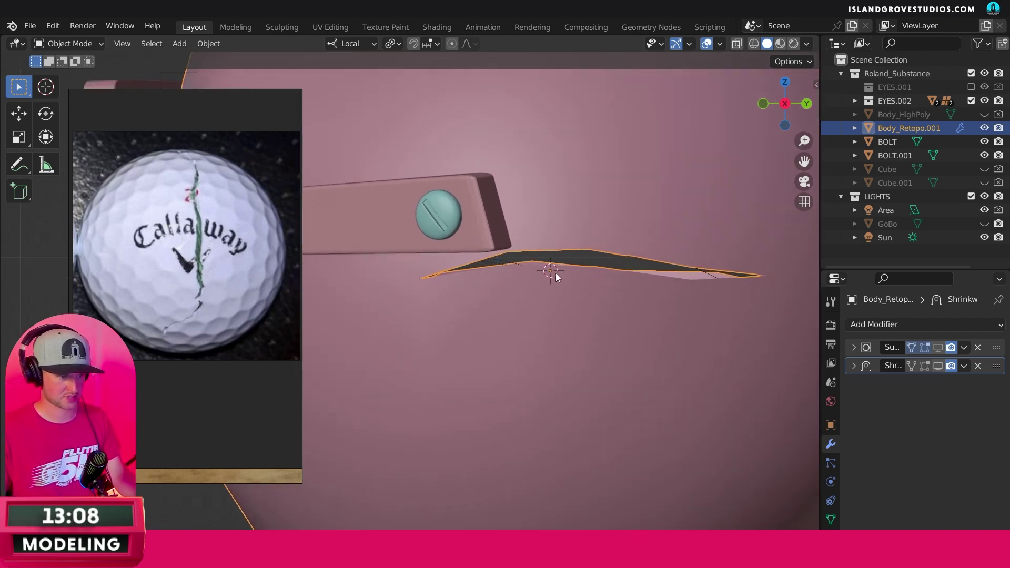
key(Tab)
click(510, 263)
shift+click(598, 257)
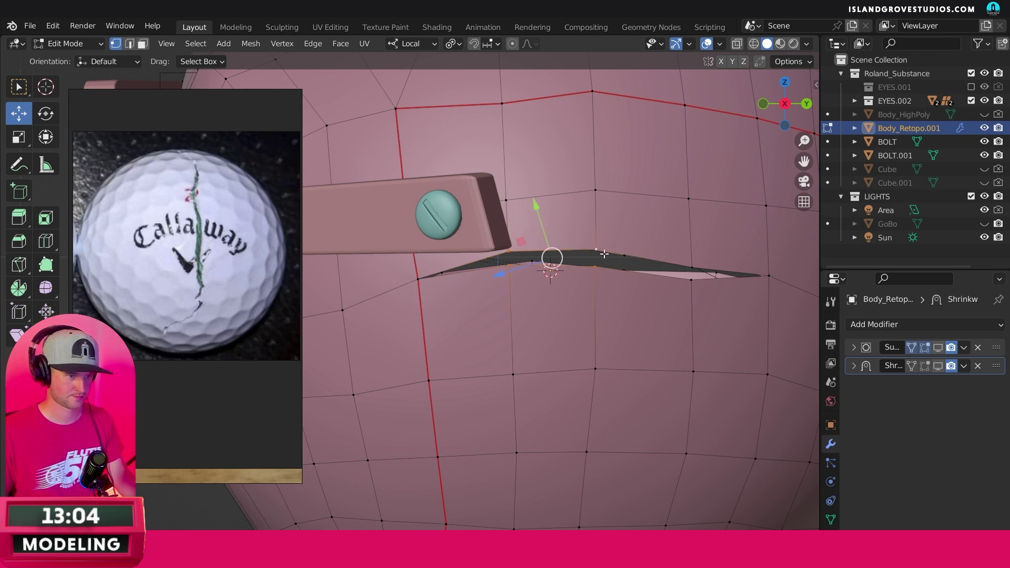
key(g)
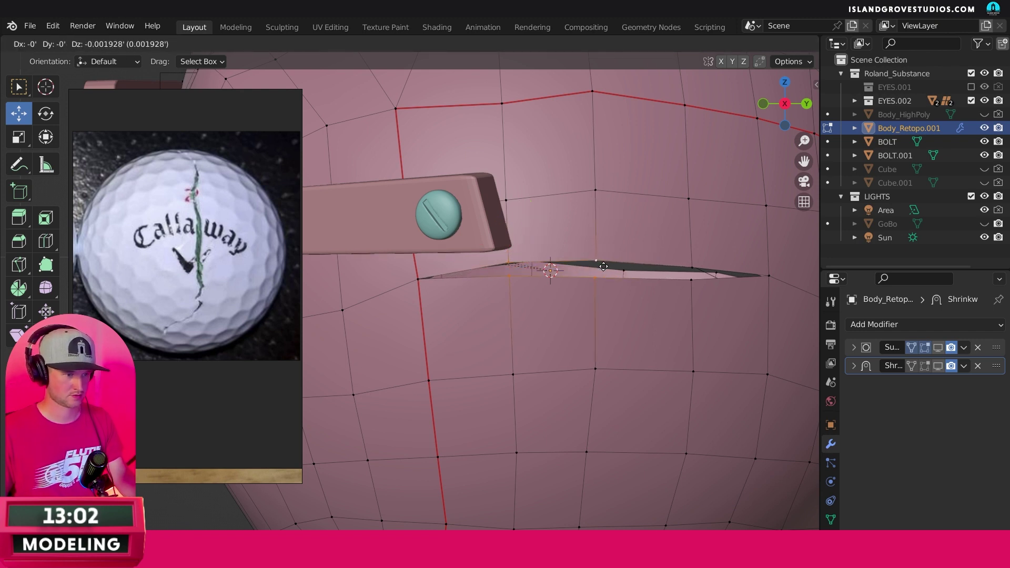
click(604, 267)
Step: Move the vertex pair near the crack's back end down, and lower the crack's front end vertex along the seam
click(691, 269)
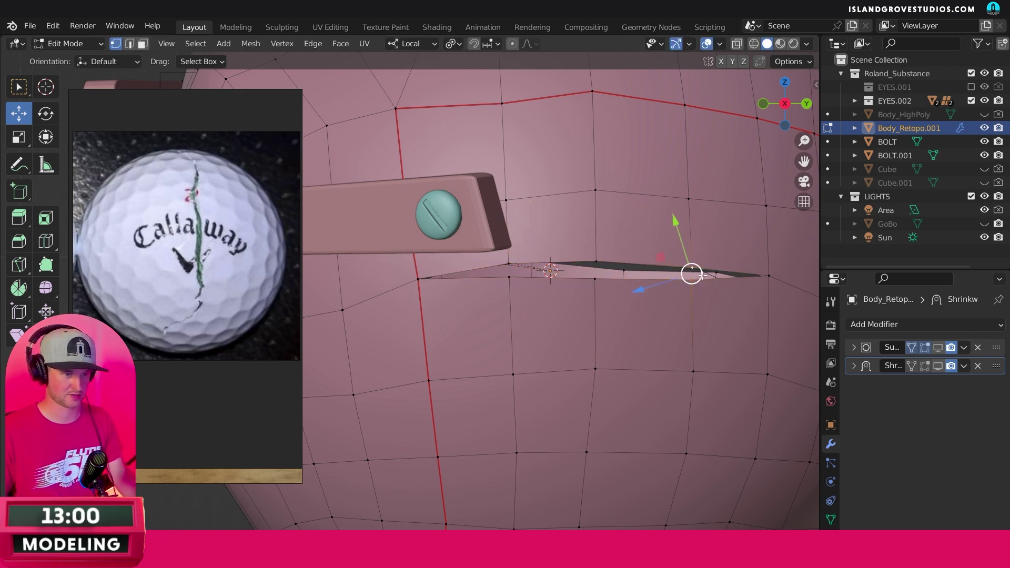
key(g)
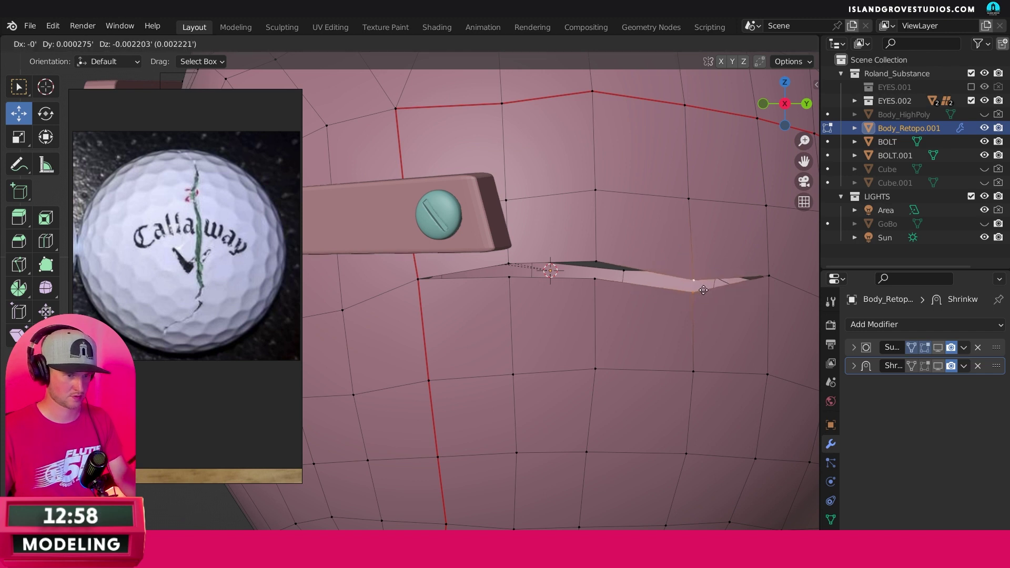
click(702, 291)
click(418, 279)
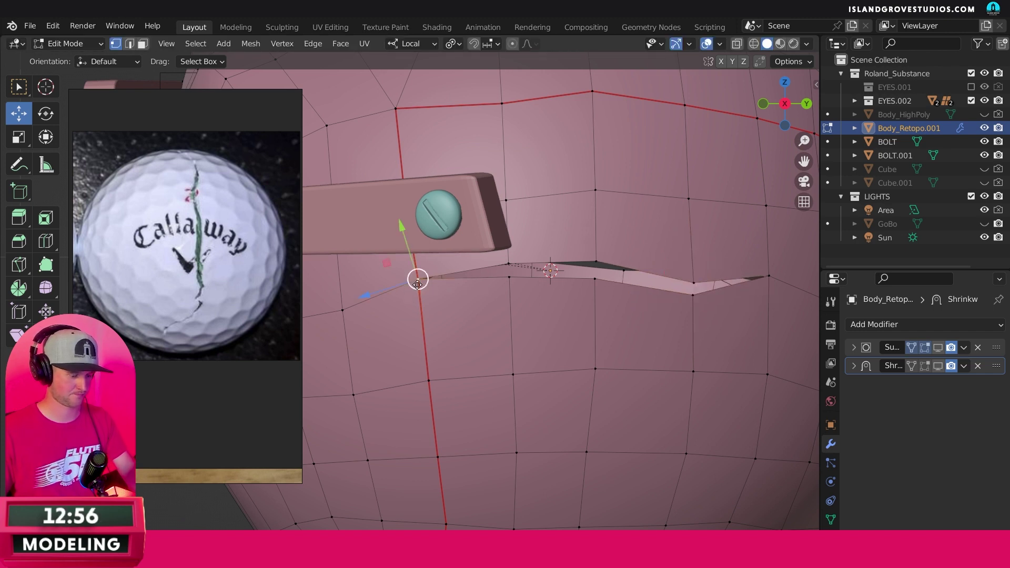
key(g)
click(419, 295)
Step: Raise the crack's vertices just below the end of the glasses arm slightly to give the crack a bend
click(510, 276)
key(g)
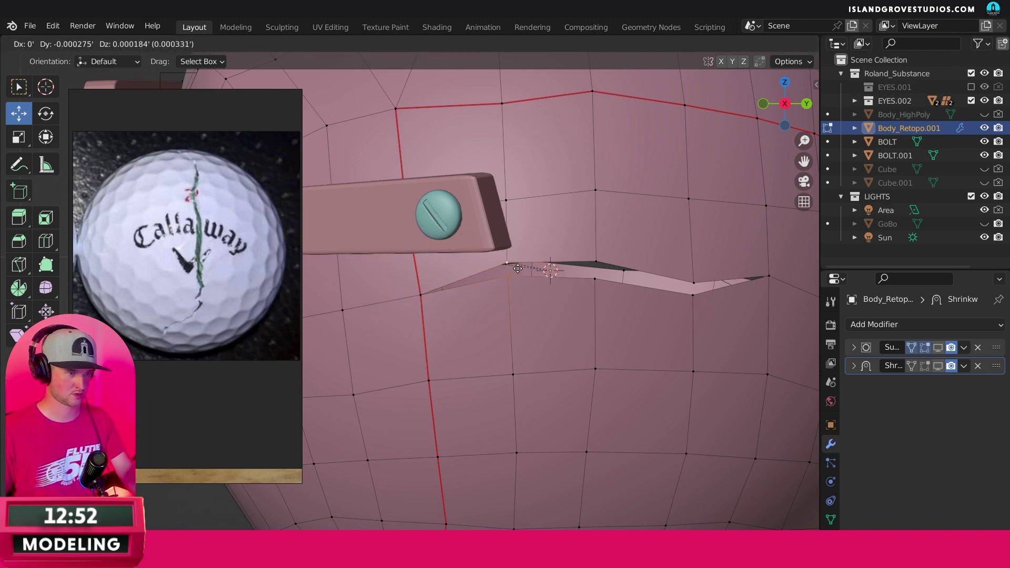
click(519, 267)
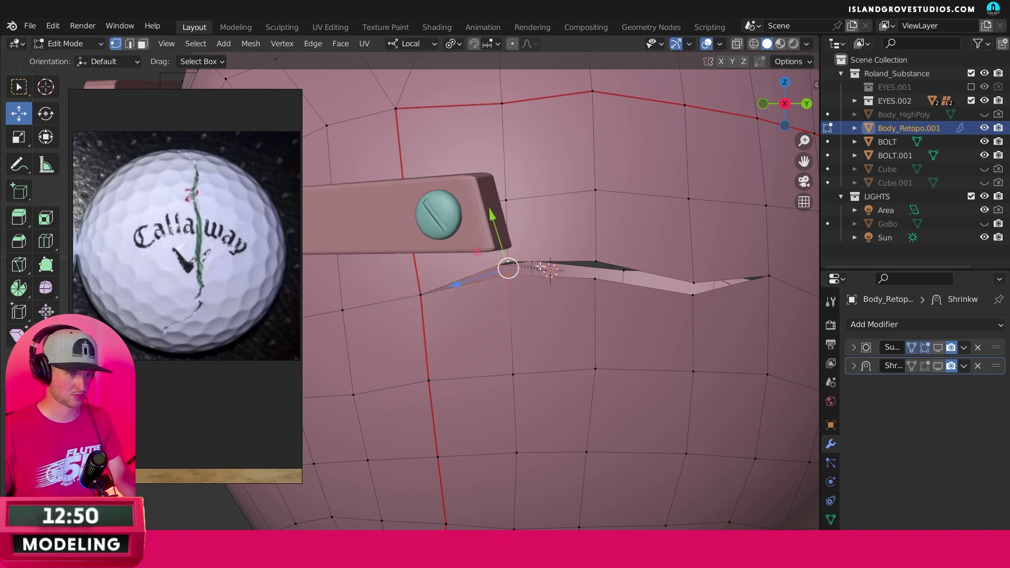
key(g)
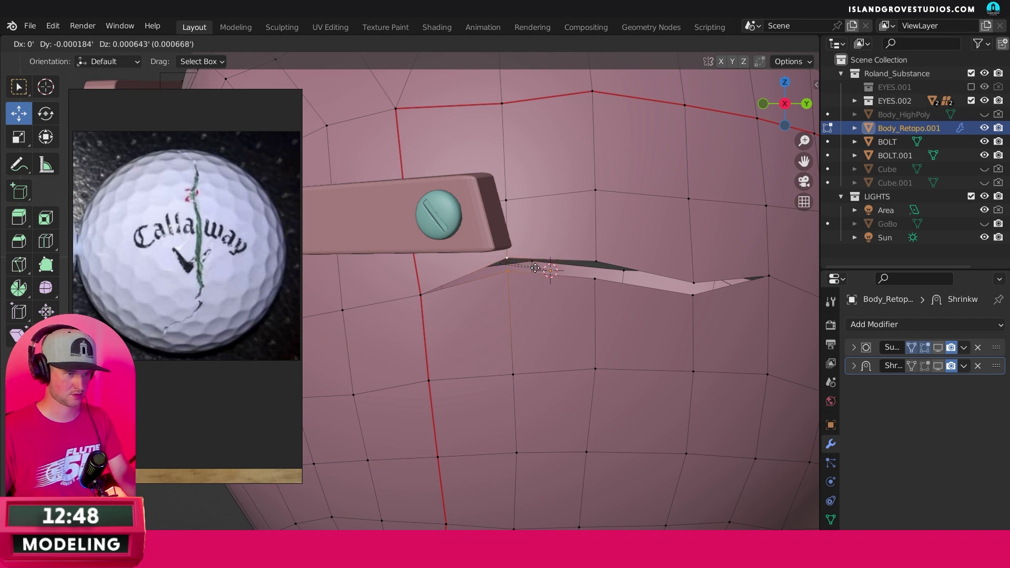
click(536, 270)
Step: Nudge the upper middle of the crack down to narrow the opening, and check the cracks on both sides of the body
click(594, 268)
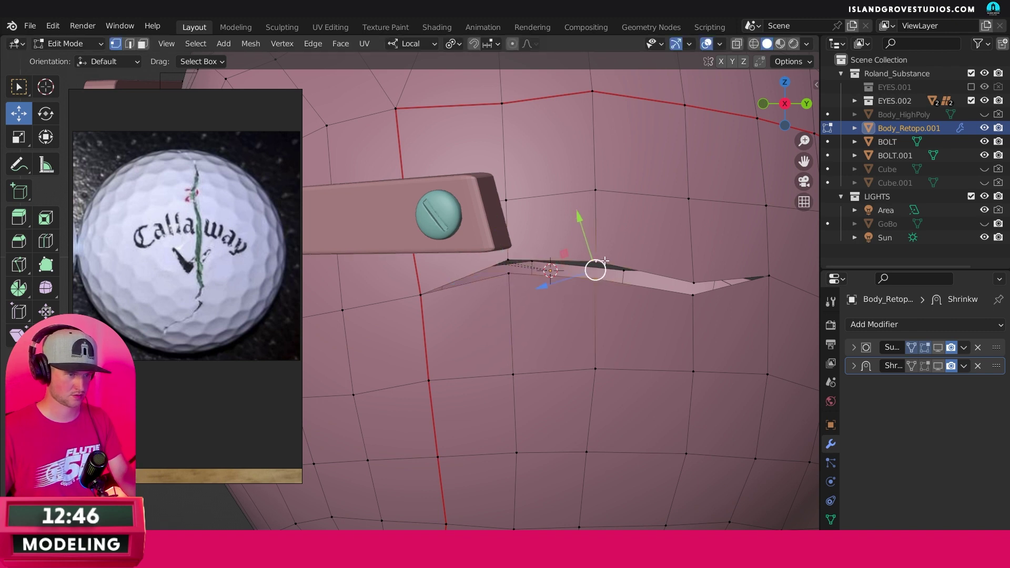
drag(605, 262, 605, 267)
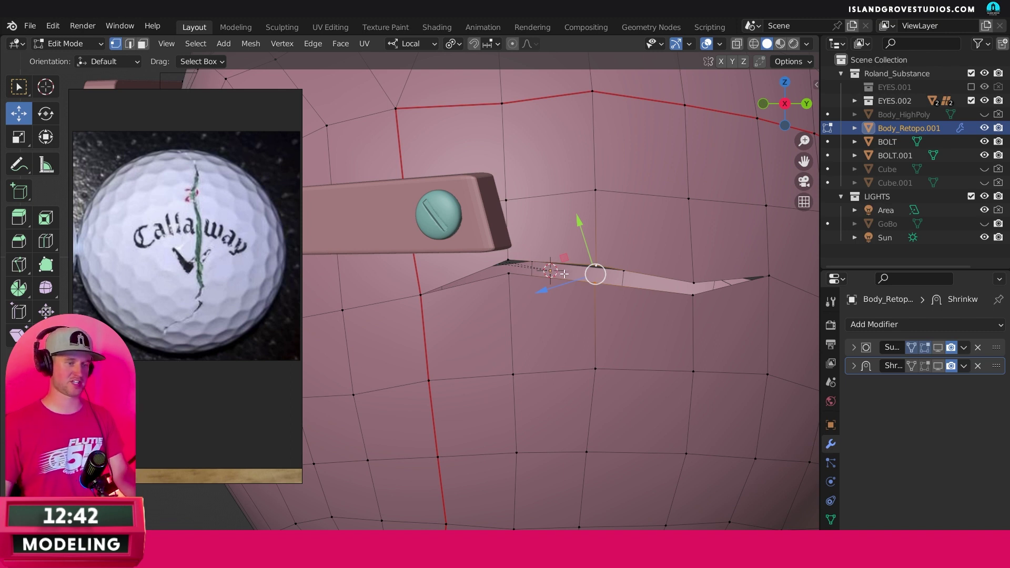
mouse_move(565, 266)
middle_down()
mouse_move(606, 262)
mouse_move(595, 293)
mouse_move(556, 254)
middle_up()
scroll(594, 294, down, 2)
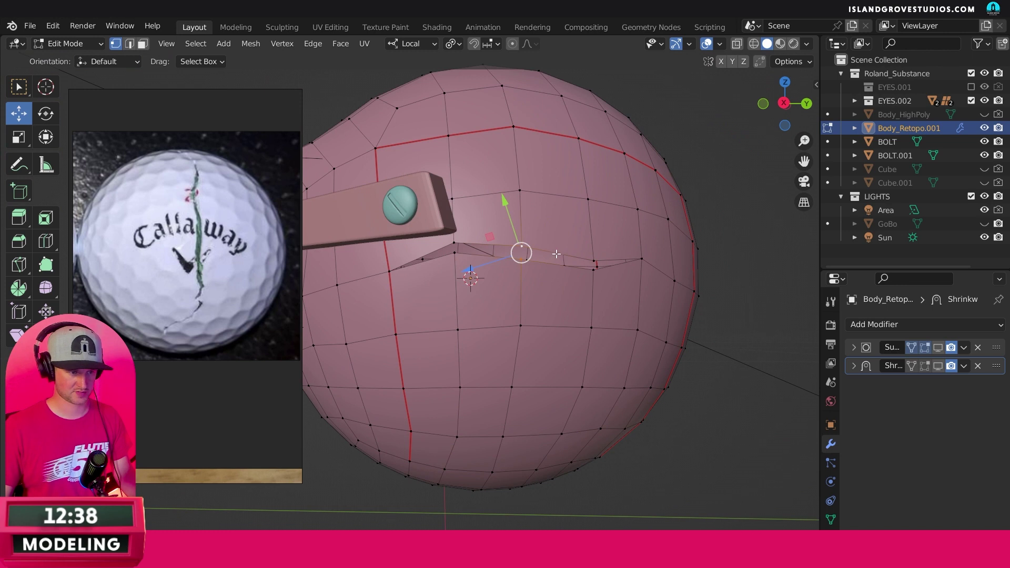
middle_drag(696, 219, 570, 255)
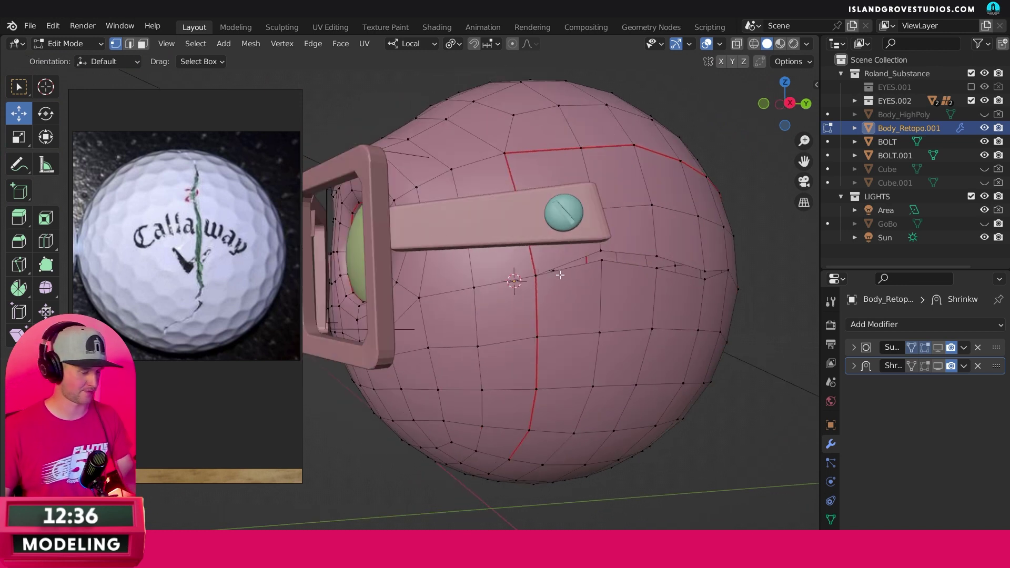
key(ctrl+KP_3)
shift+middle_drag(464, 303, 577, 292)
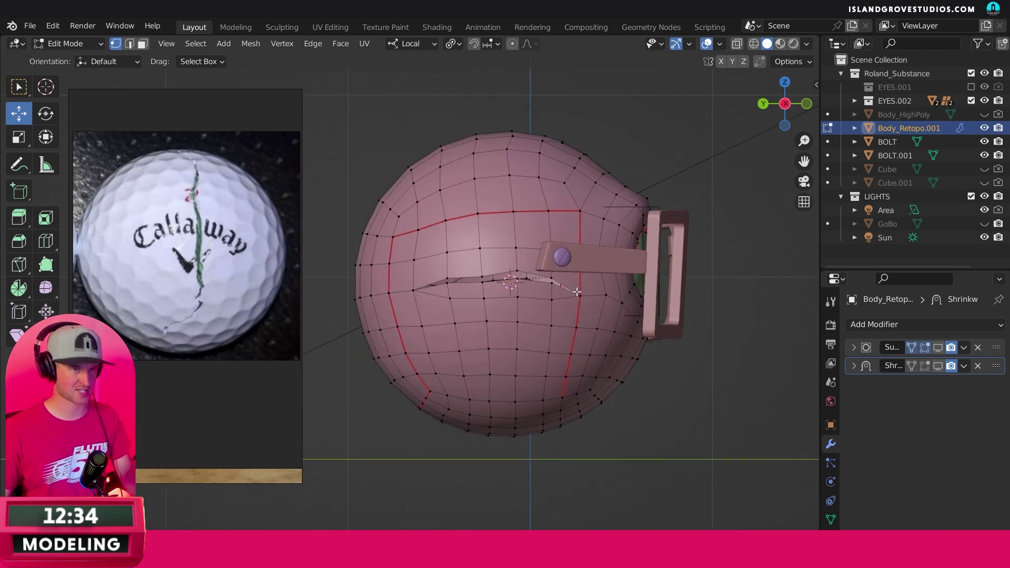
Step: Examine the cracks on both sides of the body and the row of vertices just below the opening
shift+middle_drag(583, 331, 548, 290)
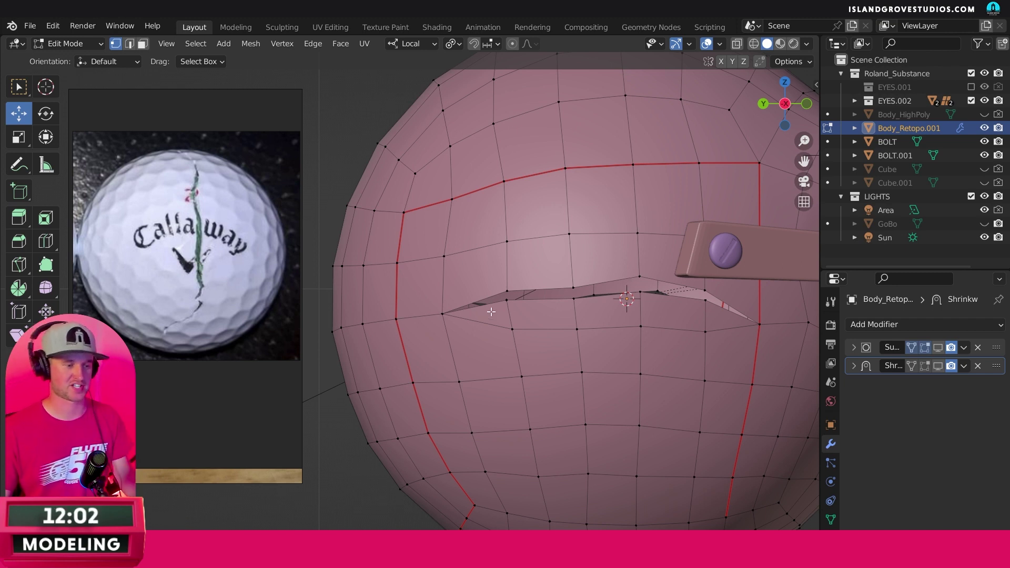
middle_drag(514, 315, 694, 302)
scroll(499, 304, down, 3)
middle_drag(499, 302, 728, 309)
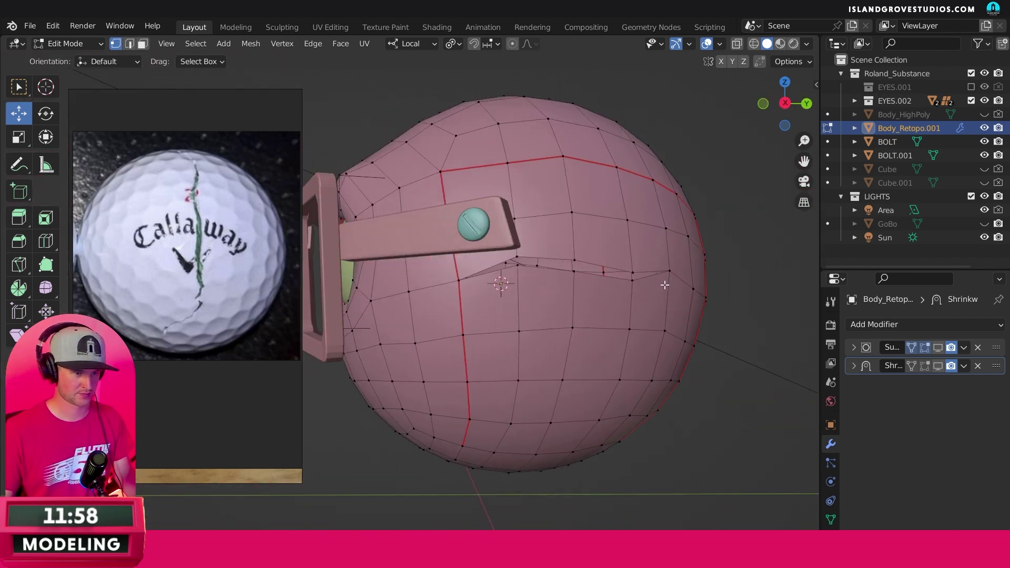
middle_drag(593, 292, 503, 286)
scroll(491, 297, up, 4)
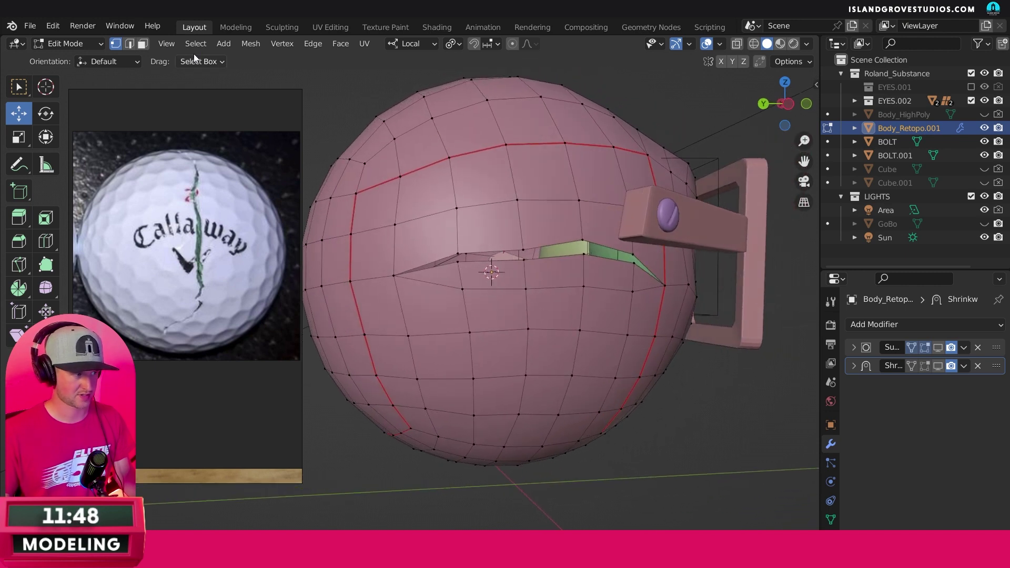
click(129, 44)
scroll(442, 280, up, 1)
middle_drag(442, 279, 448, 268)
click(115, 44)
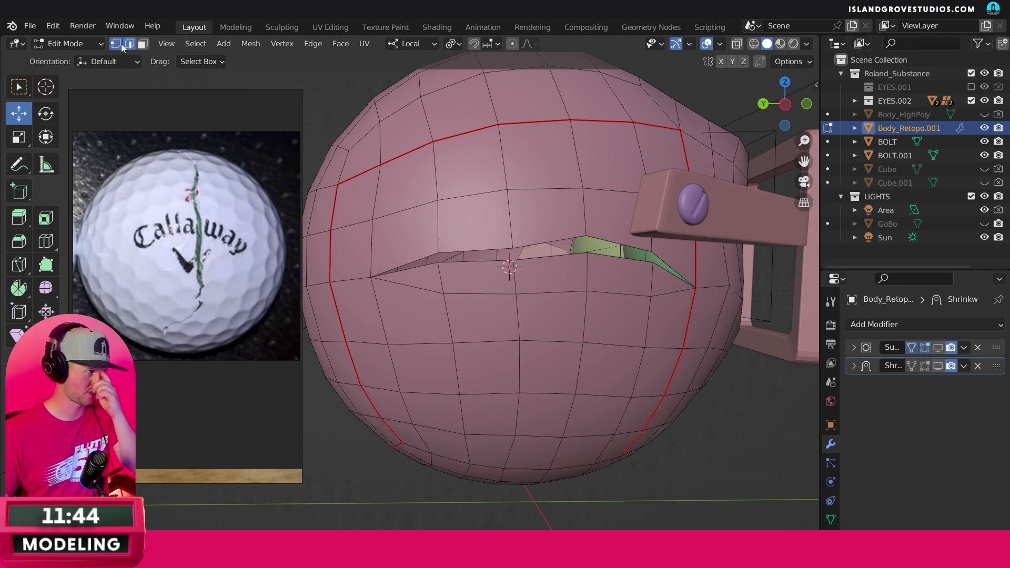
click(435, 263)
click(443, 293)
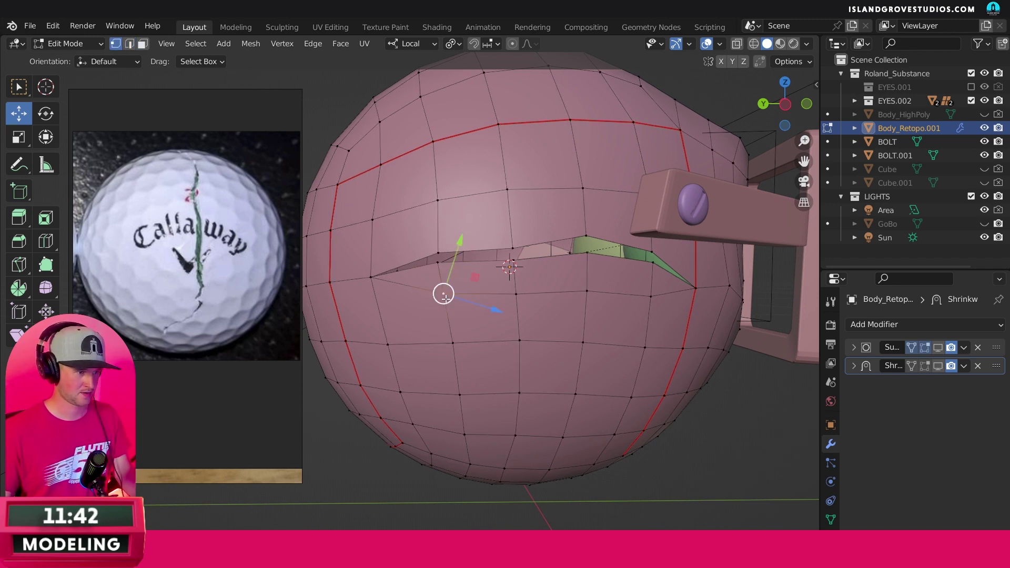
Step: Preview the body in rendered shading, leave Edit Mode and set the Sun light's Z rotation to -49.7°
click(795, 45)
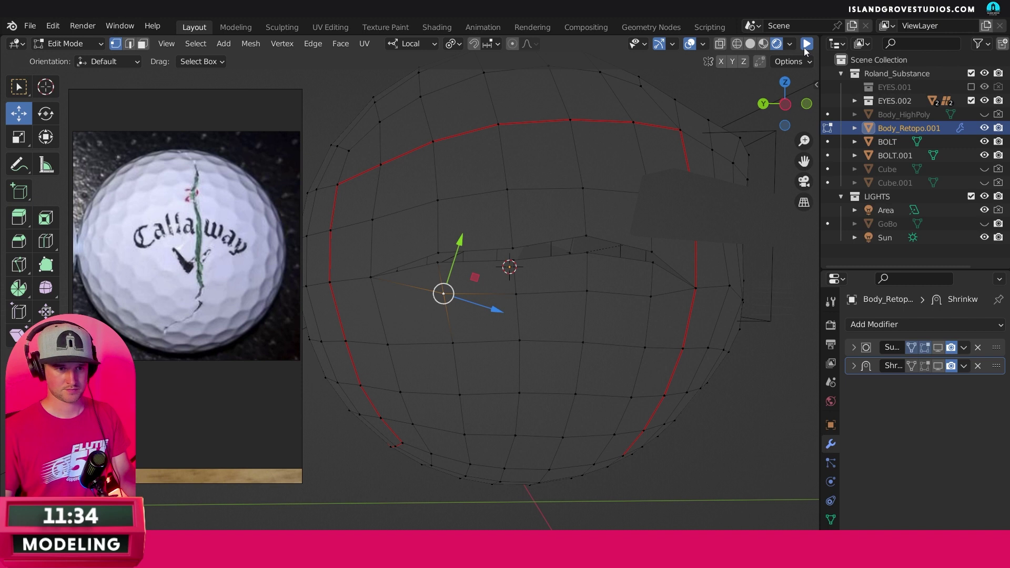
click(806, 44)
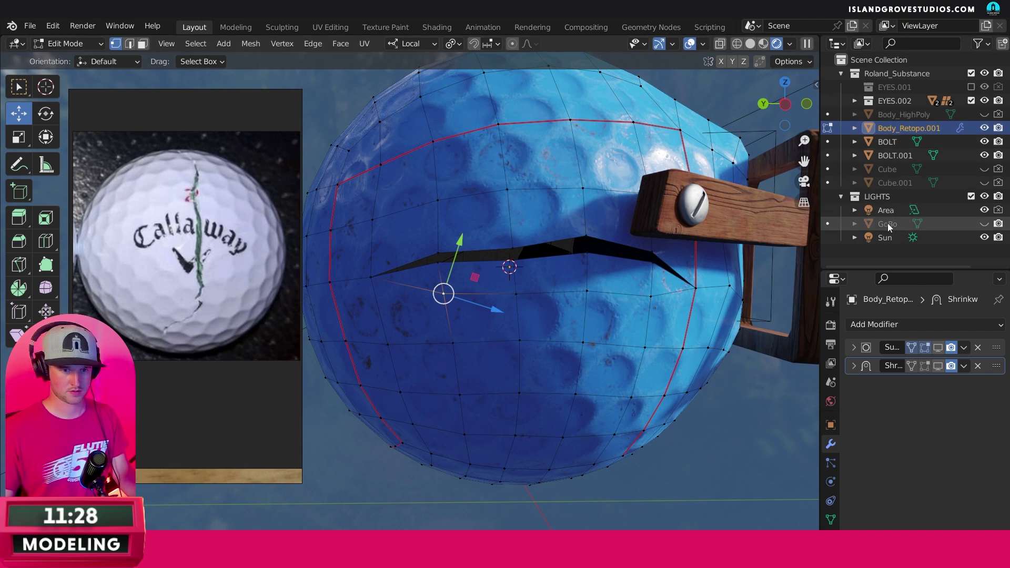
click(894, 238)
click(831, 425)
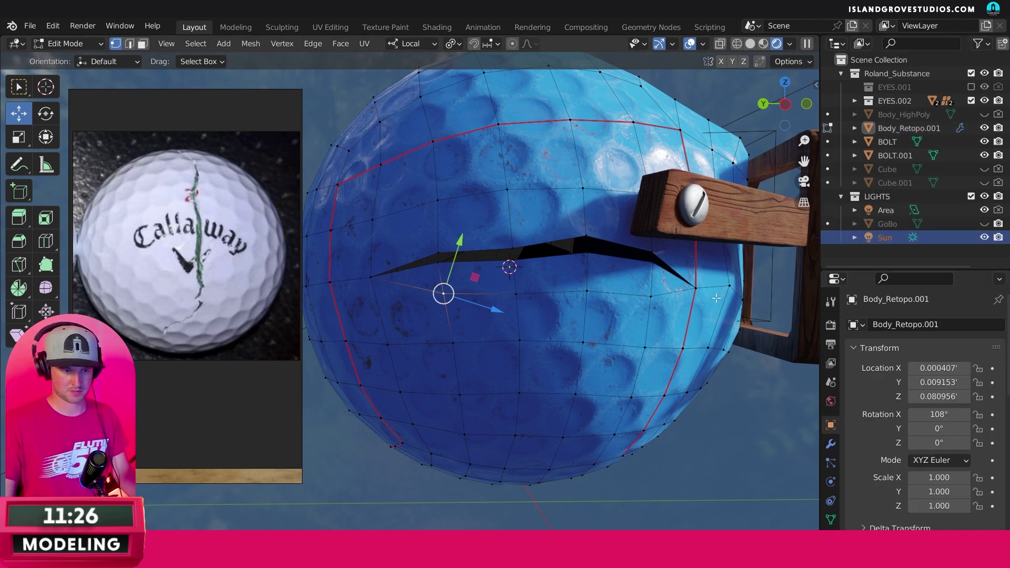
key(Tab)
drag(940, 402, 907, 404)
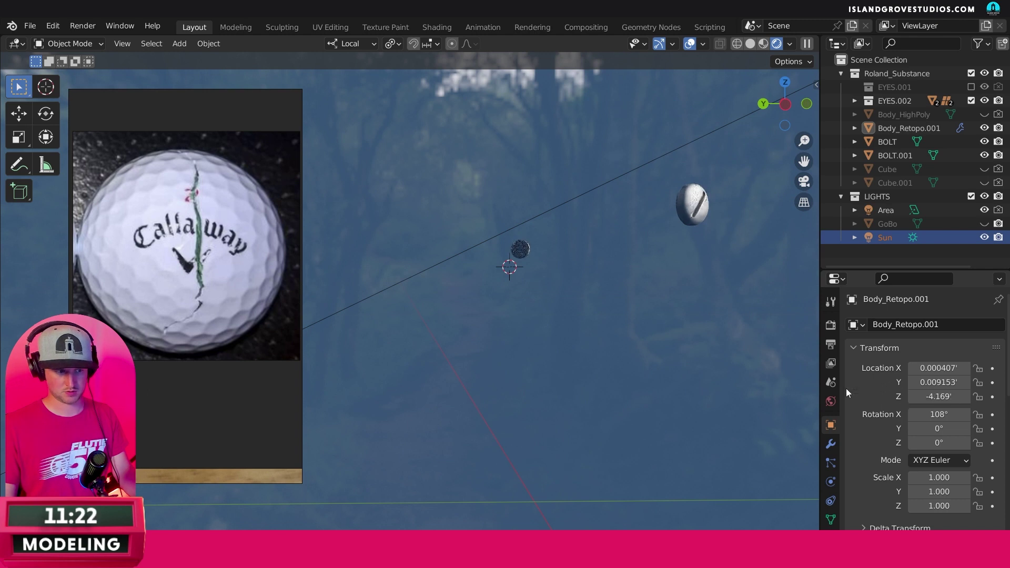
key(ctrl+z)
click(891, 238)
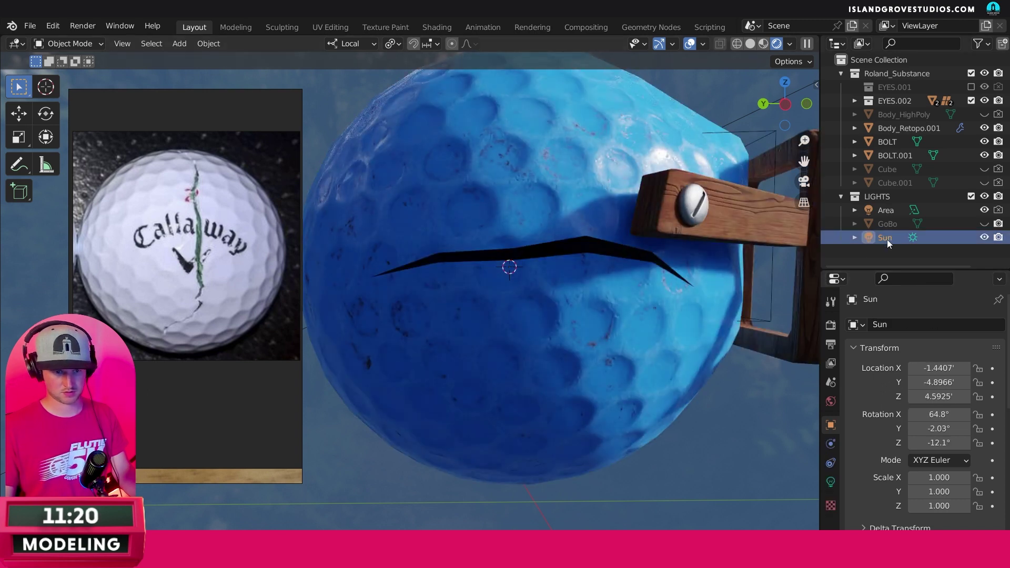
drag(940, 443, 752, 442)
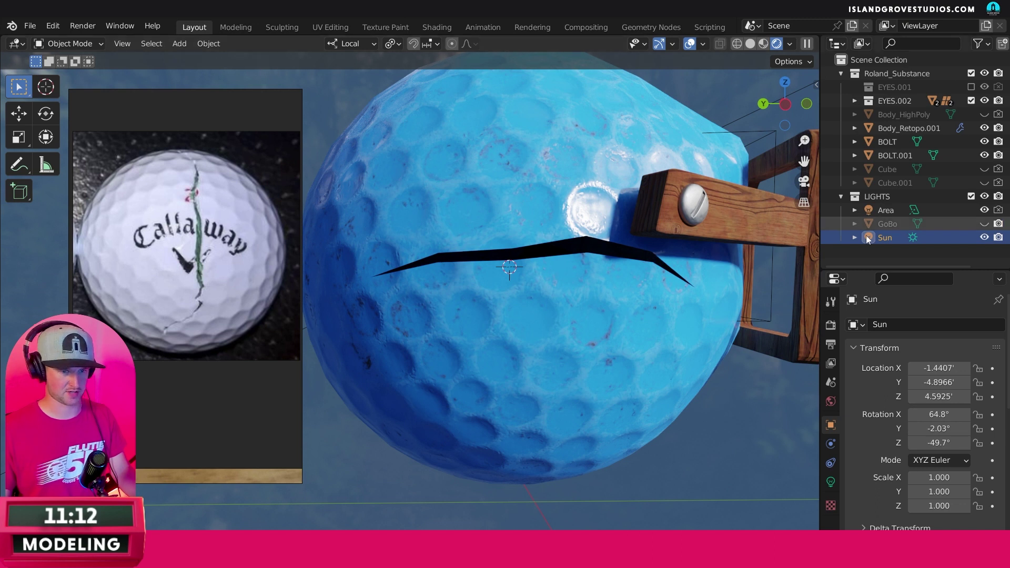
Step: Return the body to Edit Mode and slide the two vertices below the crack's back half up towards its lower edge
key(Tab)
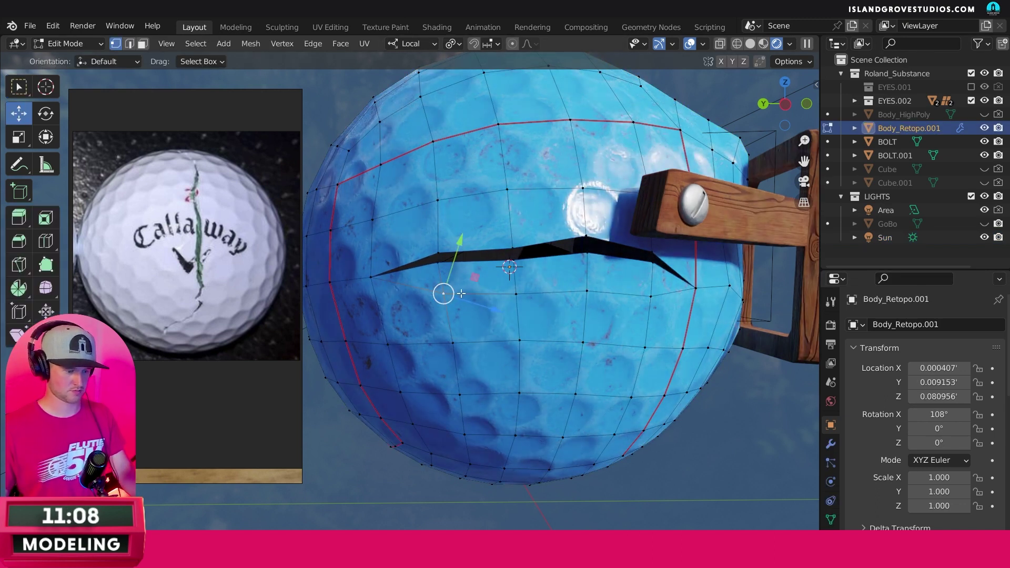
key(shift+v)
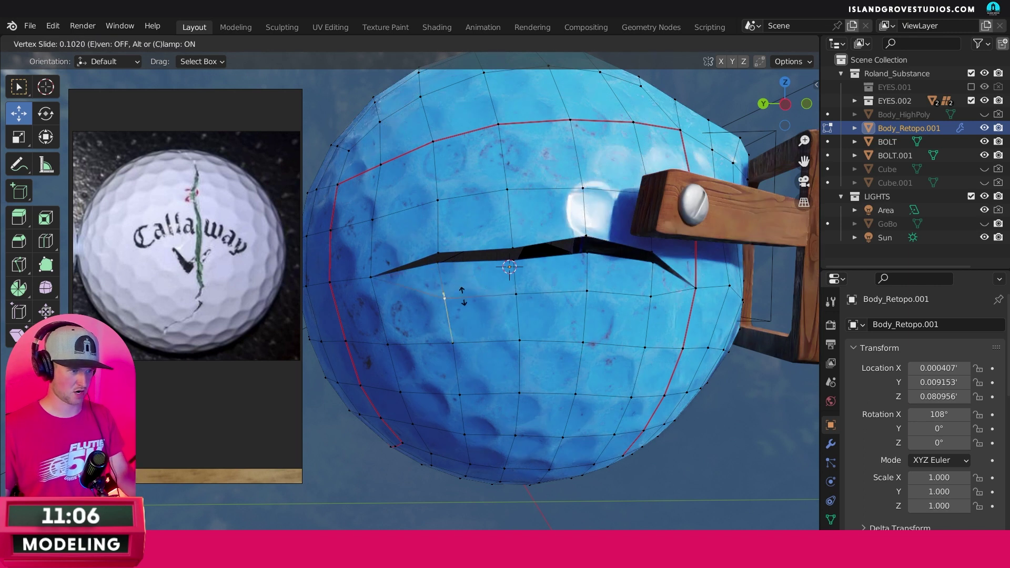
click(458, 267)
click(518, 297)
key(g)
key(g)
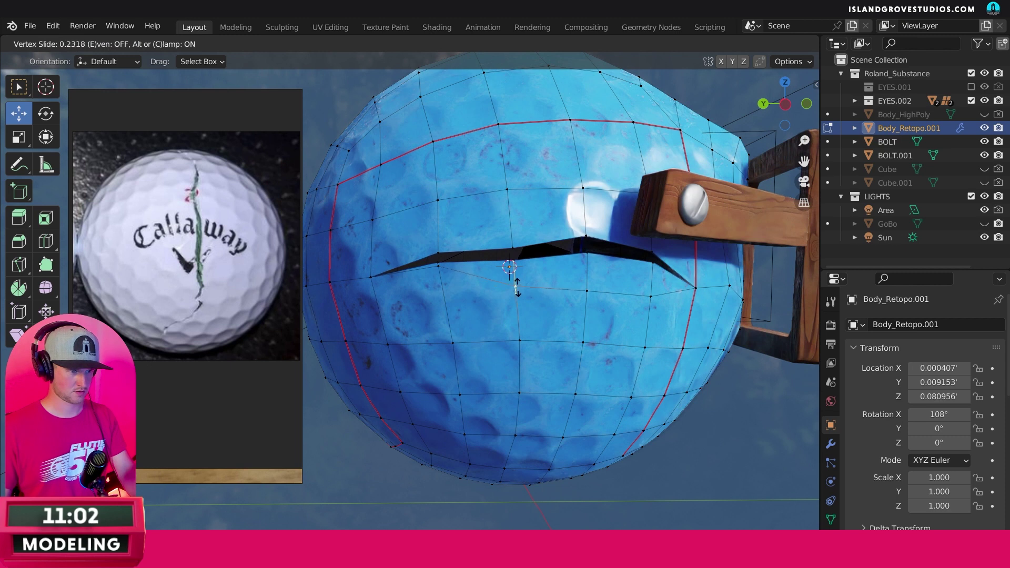
click(517, 279)
key(g)
drag(516, 295, 513, 267)
Step: Slide the two vertices below the crack's front half up along their edges, close to the lower lip
drag(589, 287, 587, 260)
click(651, 295)
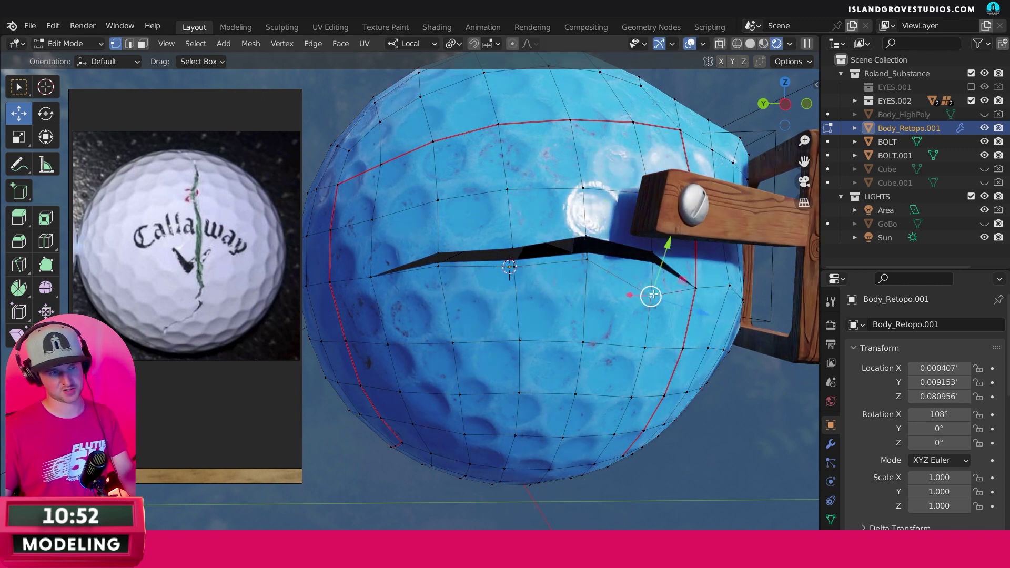
key(g)
key(g)
click(663, 263)
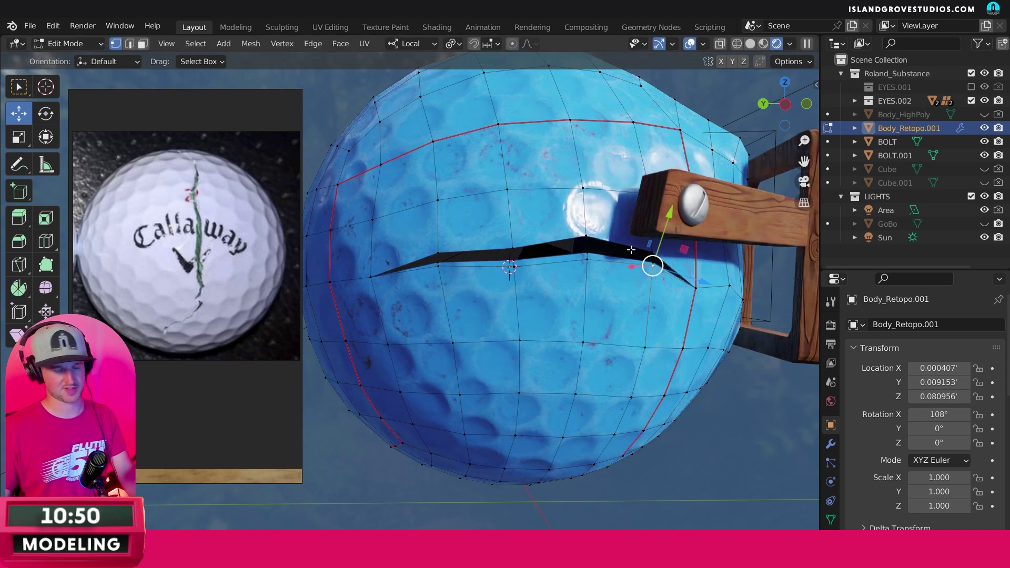
Step: Return to solid shading and slide the two rear vertices below the crack even closer to its lower edge
key(shift+z)
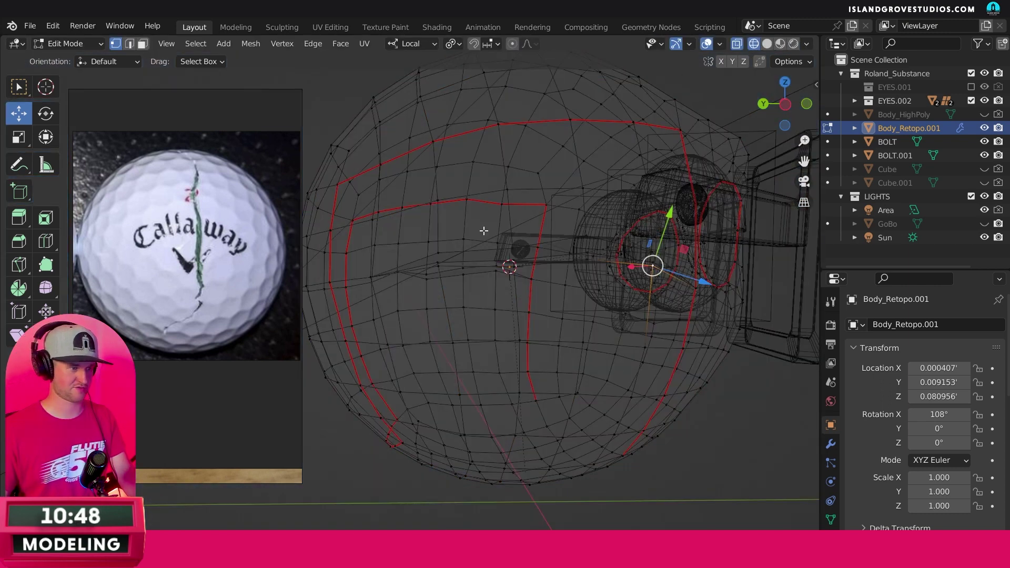
click(766, 49)
click(439, 265)
scroll(441, 263, up, 5)
middle_drag(482, 219, 492, 298)
key(g)
key(g)
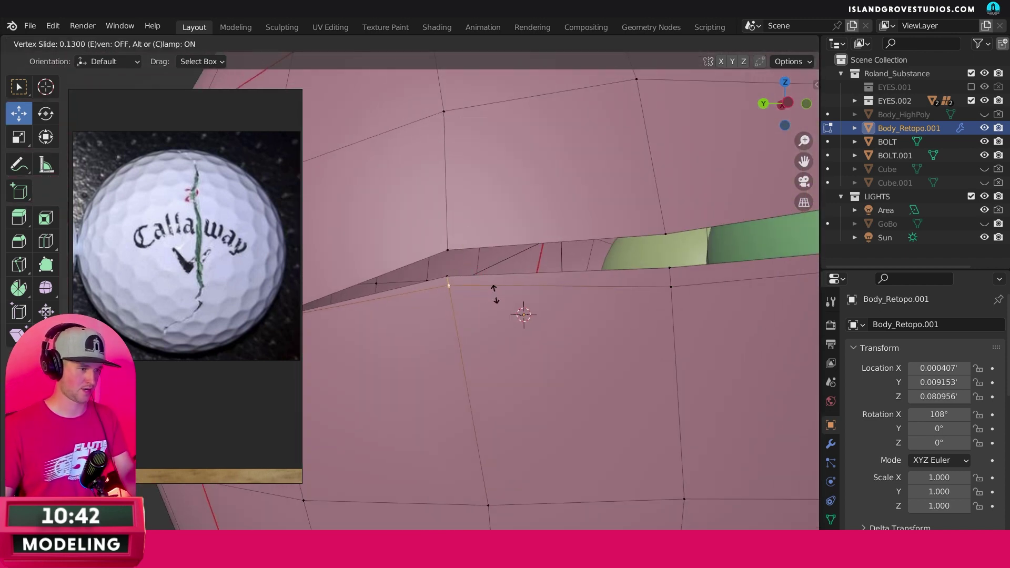
click(495, 290)
click(672, 288)
key(g)
key(g)
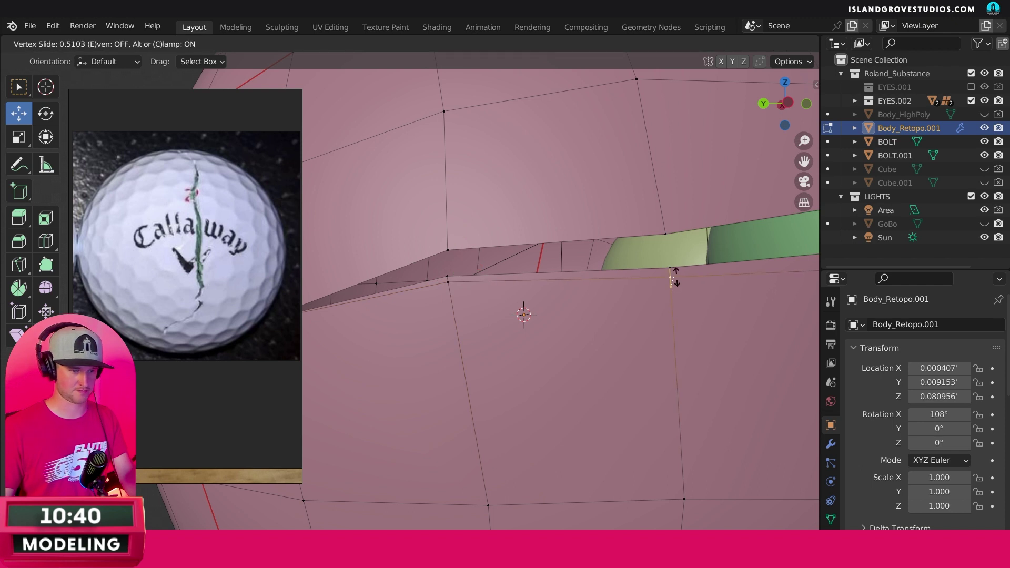
click(675, 279)
Step: Slide the two front vertices below the crack up along their edges until they nearly meet its lower edge
shift+middle_drag(702, 280, 509, 303)
click(667, 295)
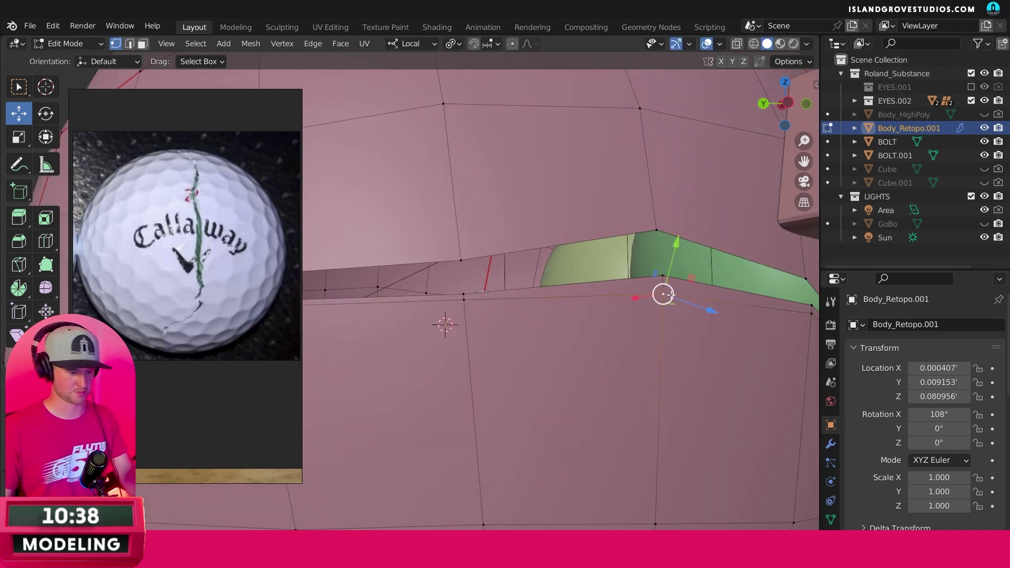
key(g)
key(g)
click(695, 287)
shift+middle_drag(696, 286, 511, 269)
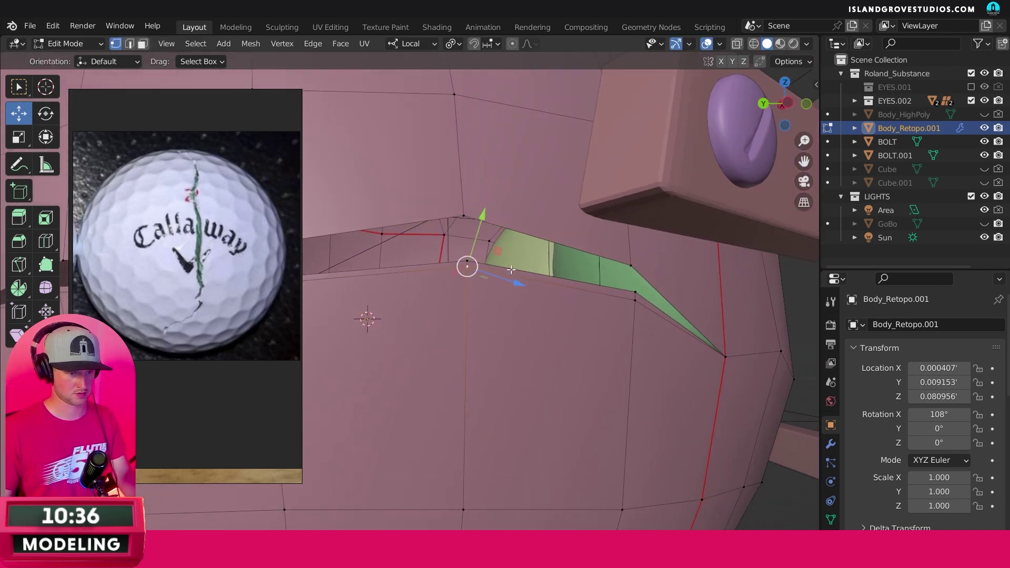
click(636, 294)
key(g)
key(g)
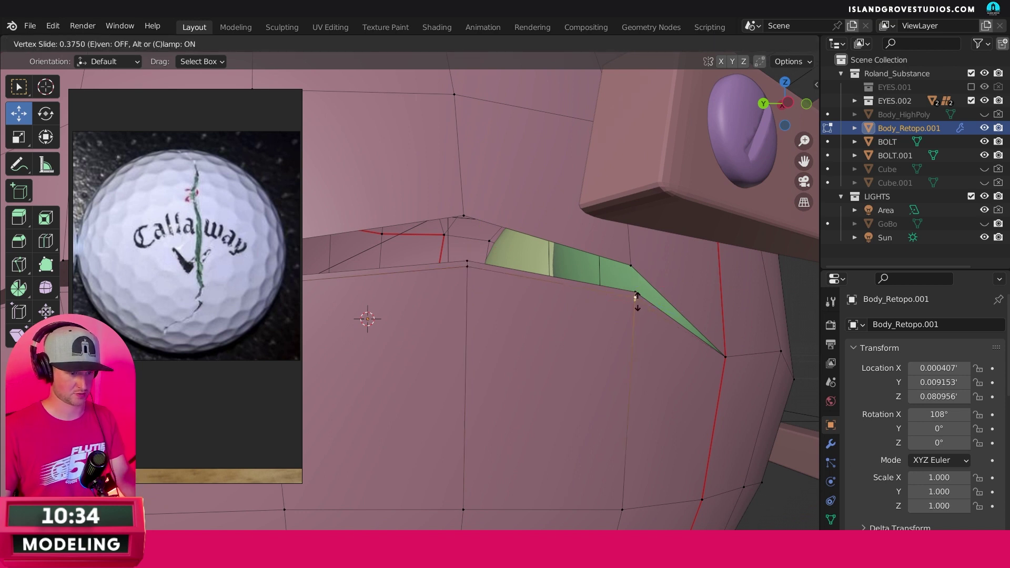
click(636, 297)
Step: Merge each of the four vertices below the crack with its neighbour on the lower edge, using Merge At Last
key(w)
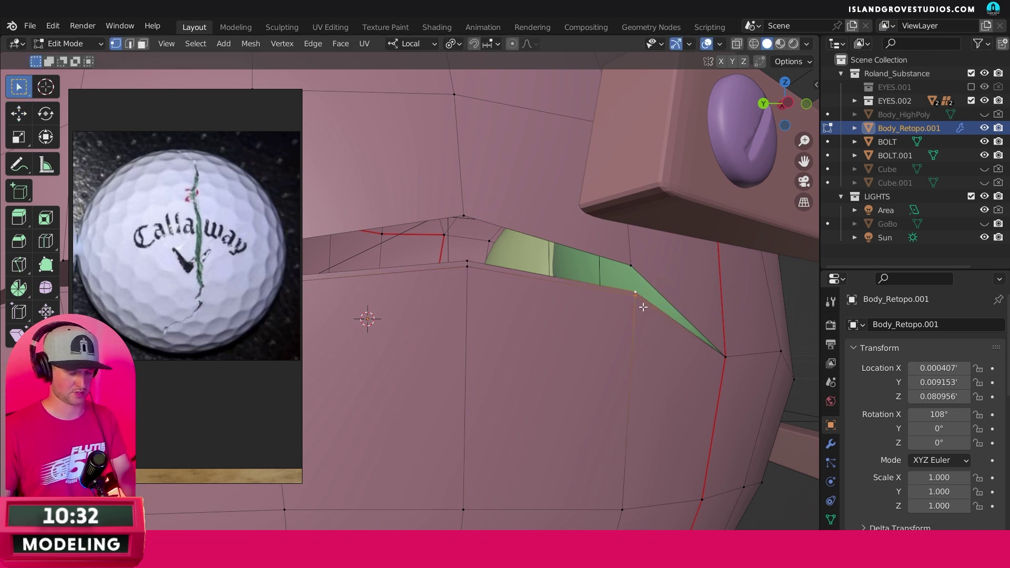
key(m)
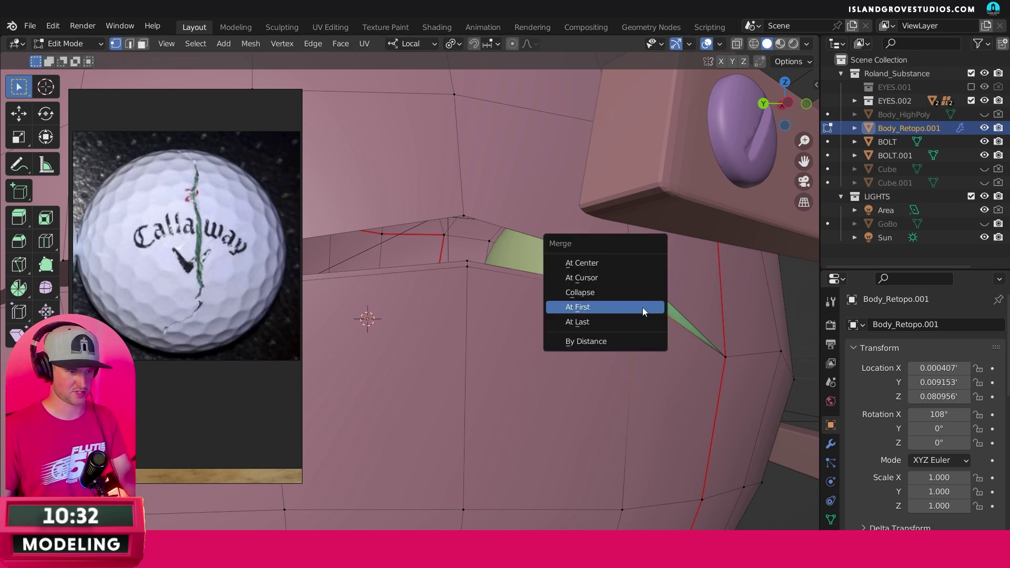
click(619, 322)
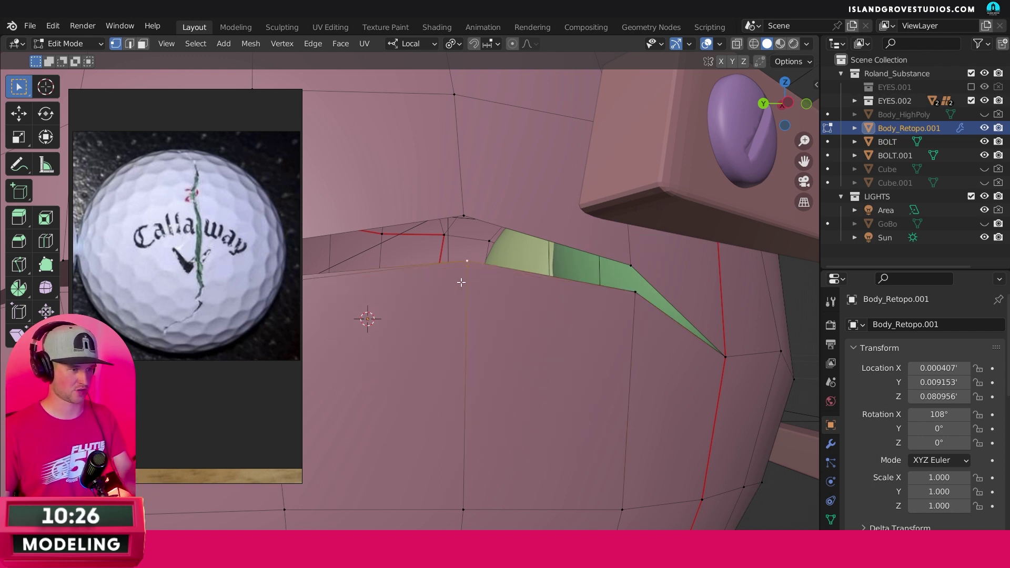
shift+middle_drag(472, 273, 685, 267)
click(470, 272)
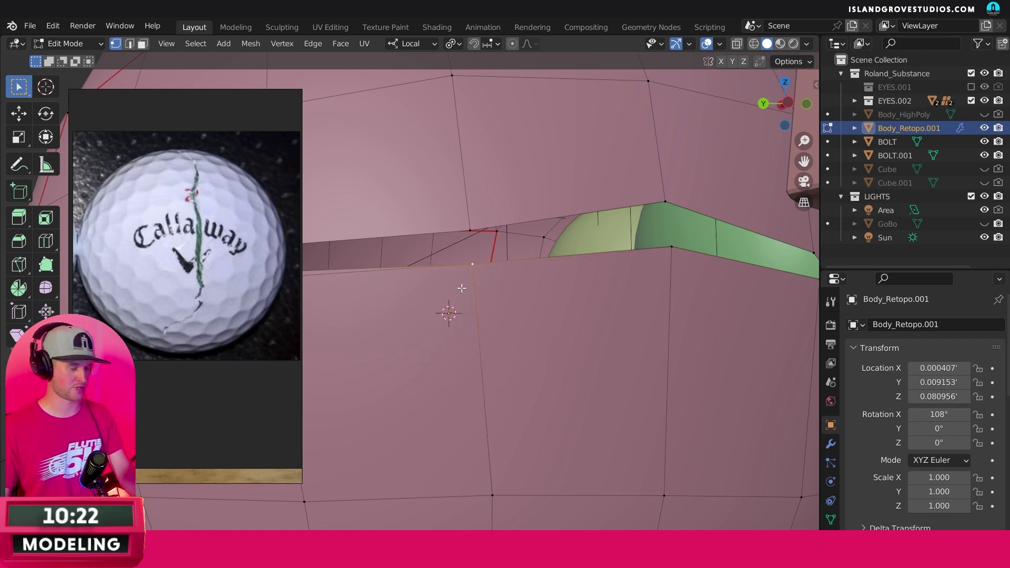
shift+middle_drag(462, 288, 671, 279)
click(460, 266)
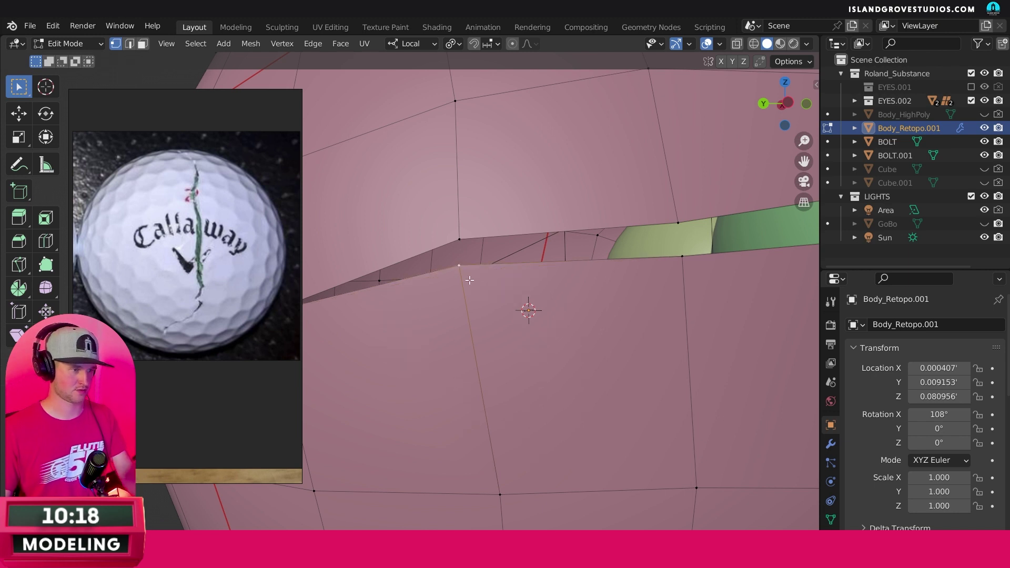
Step: In side view, select the crack's upper and lower vertices except the front end and move them down about 0.003 ft
scroll(470, 275, down, 6)
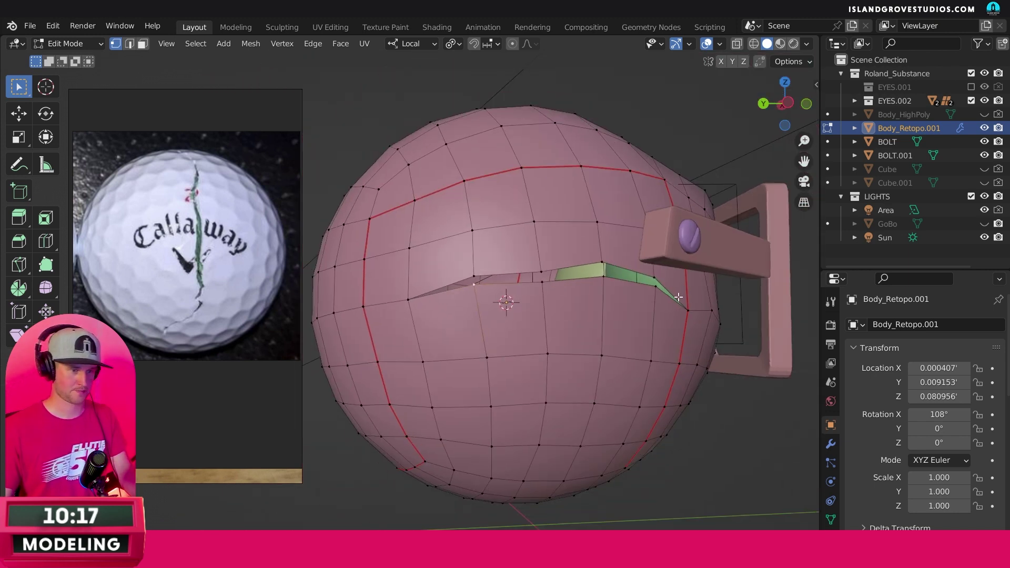
middle_drag(679, 297, 725, 280)
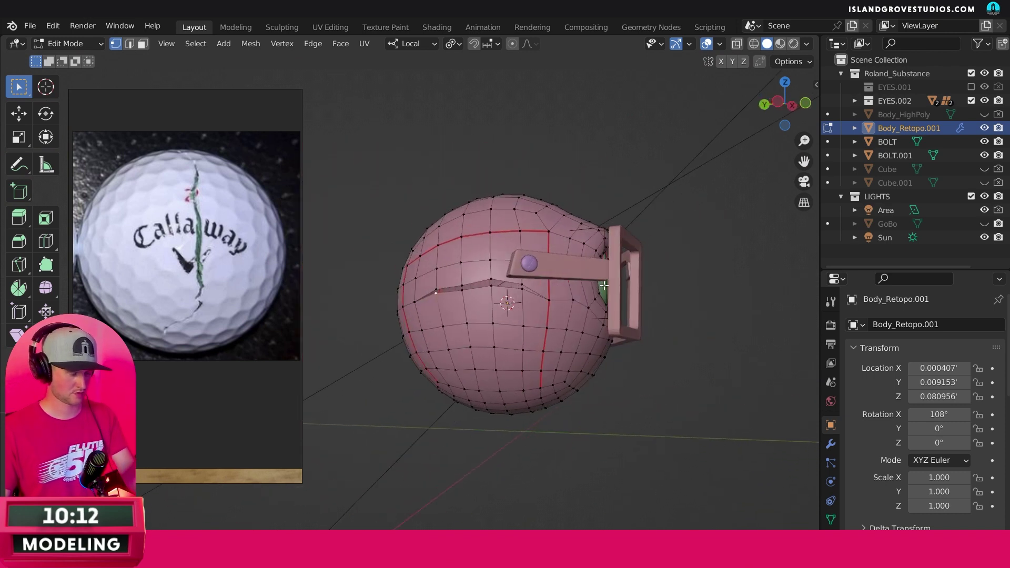
key(ctrl+KP_3)
scroll(533, 295, up, 4)
shift+middle_drag(530, 280, 498, 256)
scroll(498, 257, up, 2)
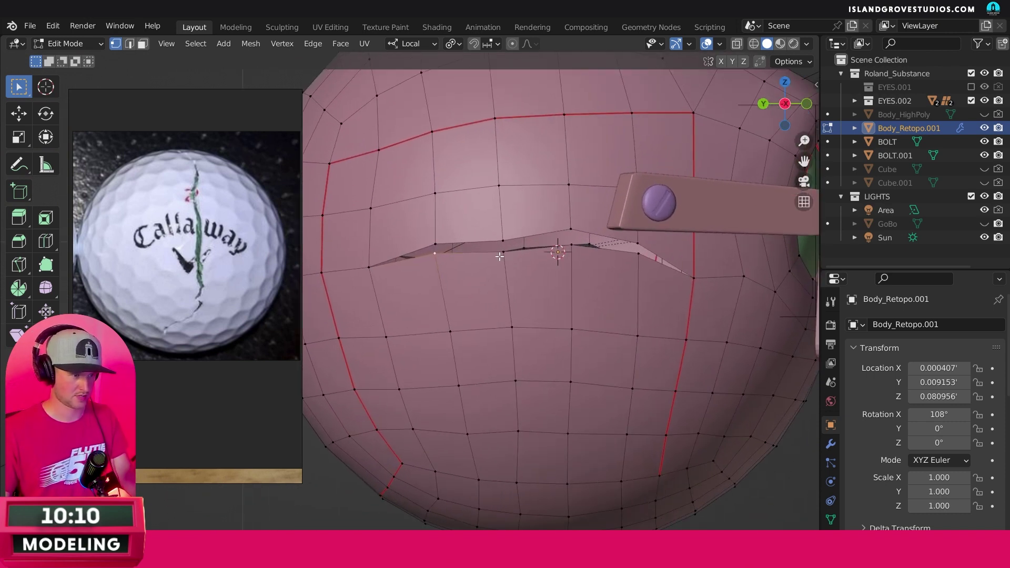
click(504, 254)
shift+click(506, 245)
shift+click(438, 255)
shift+click(438, 247)
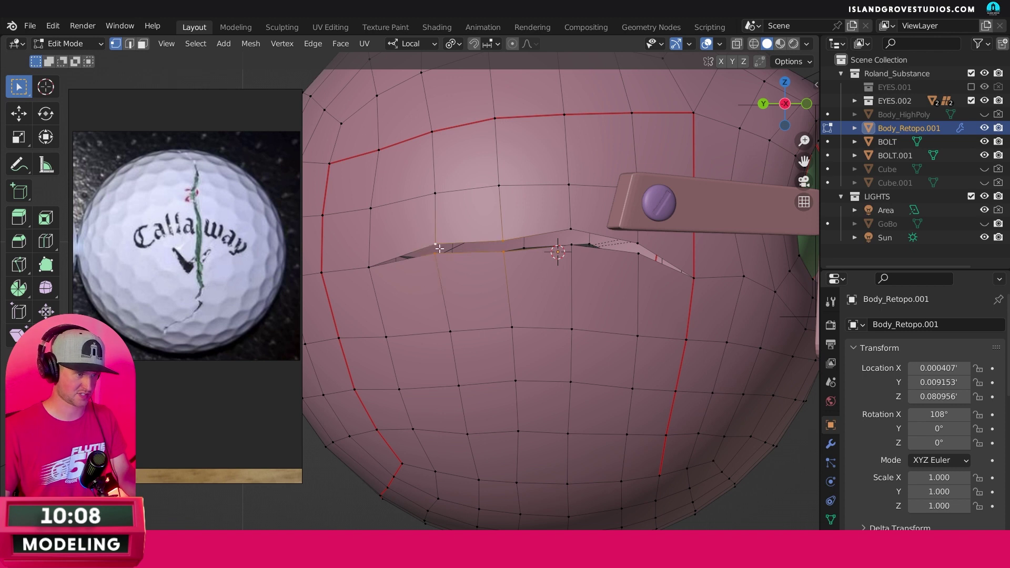
shift+click(371, 267)
shift+click(571, 230)
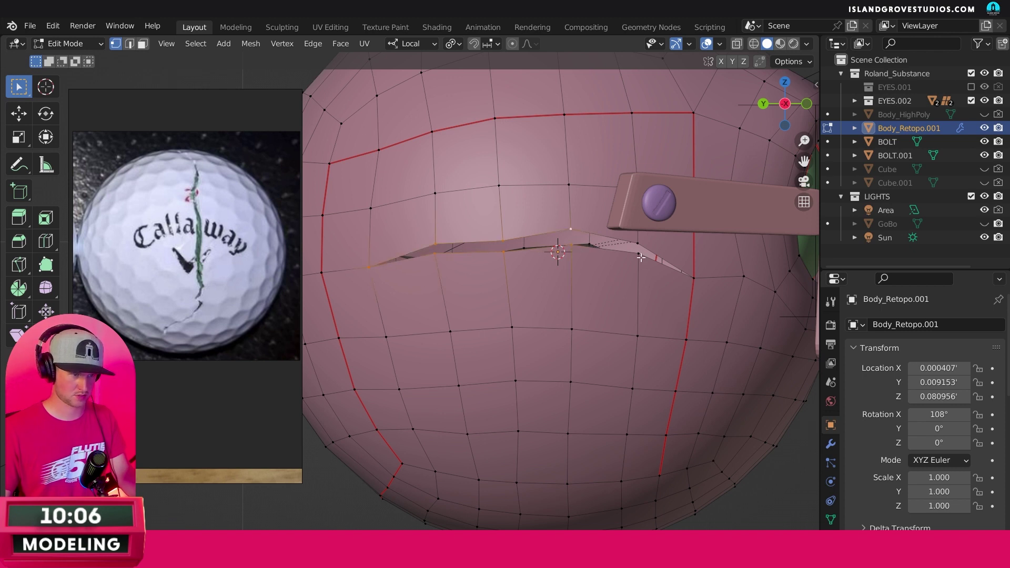
shift+click(638, 243)
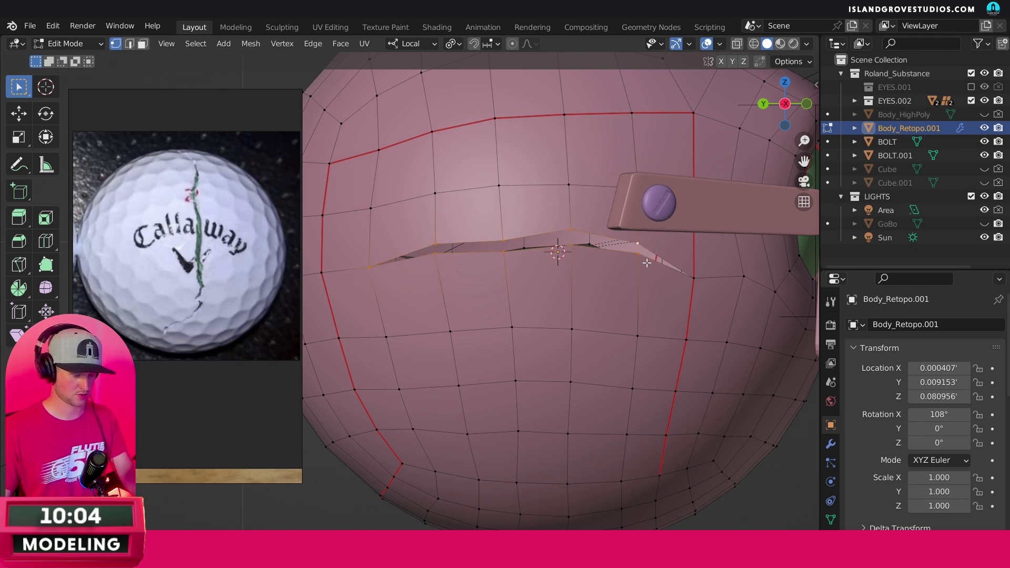
key(g)
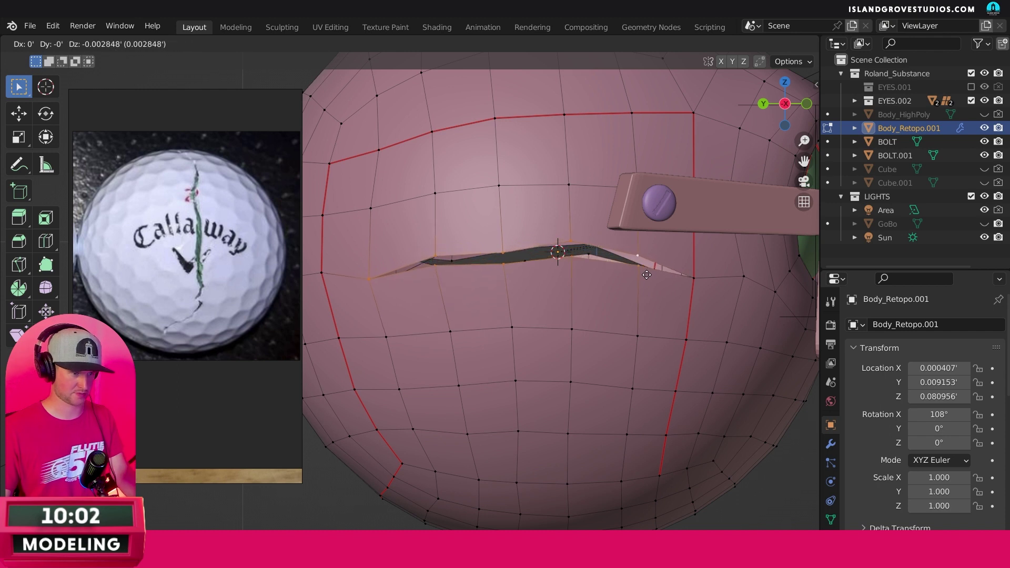
click(644, 274)
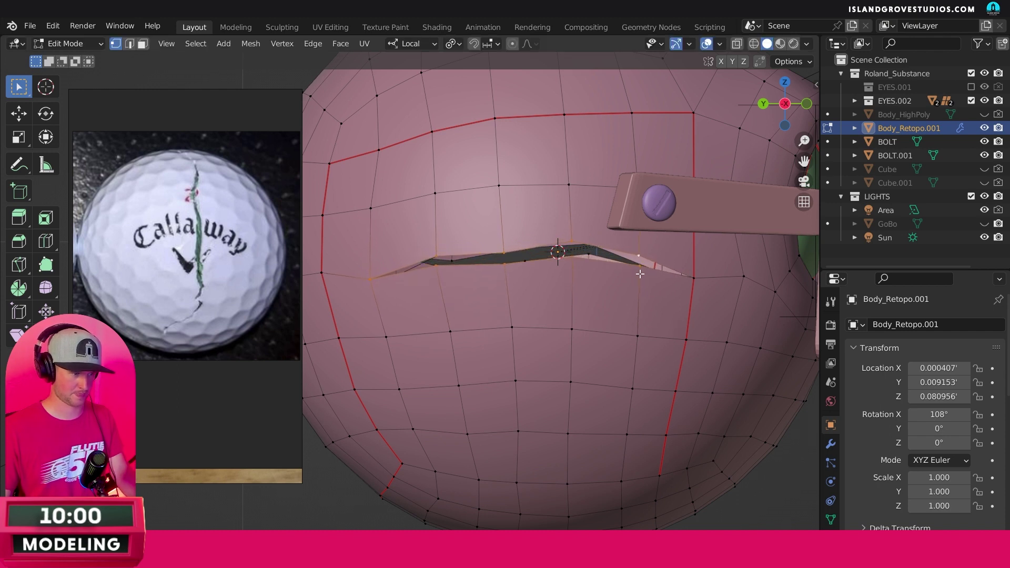
Step: Move the crack's rear end vertex slightly up and the seam vertex behind it slightly down to even out the edge flow
click(372, 278)
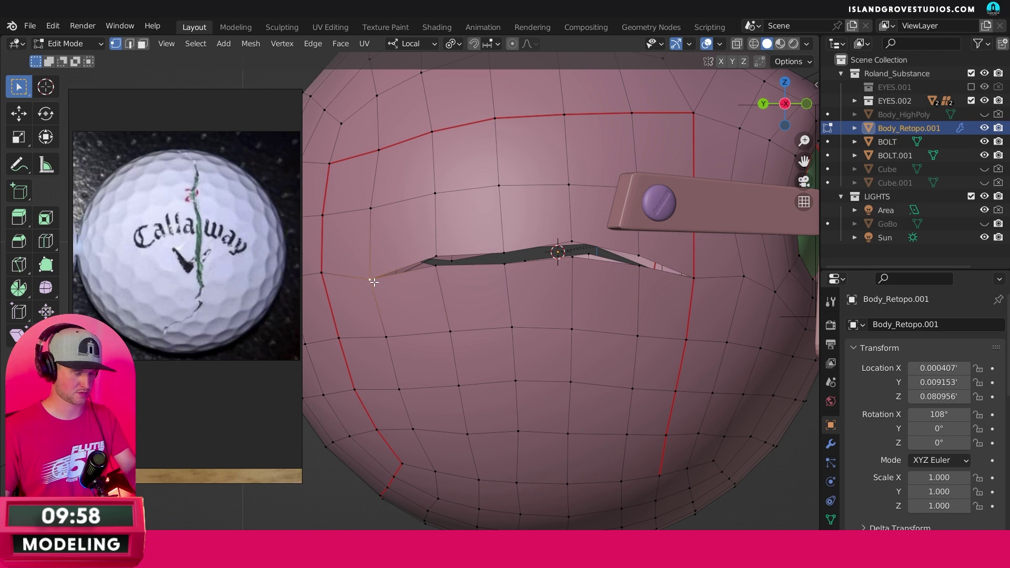
key(g)
click(373, 279)
click(323, 275)
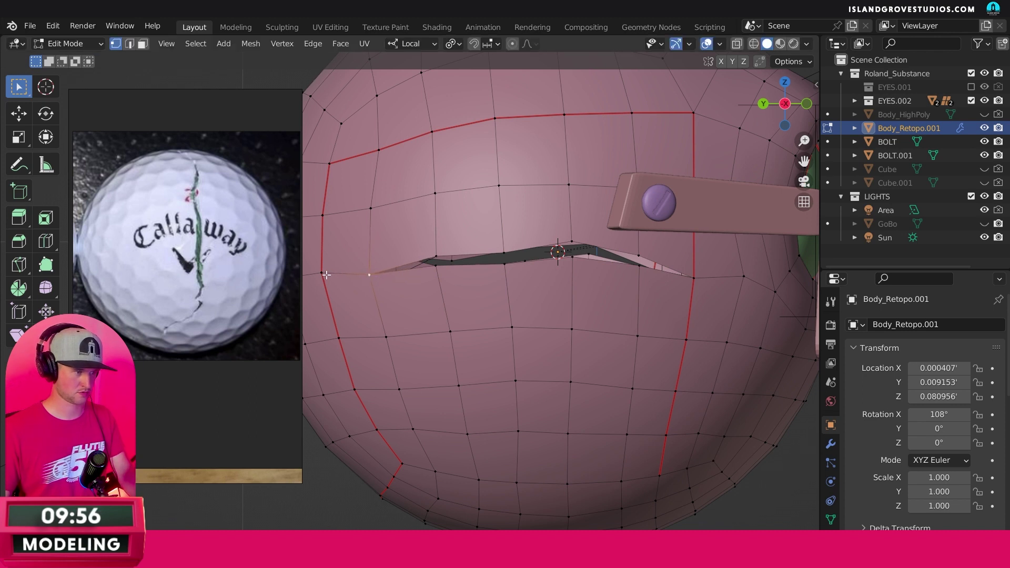
key(g)
click(328, 284)
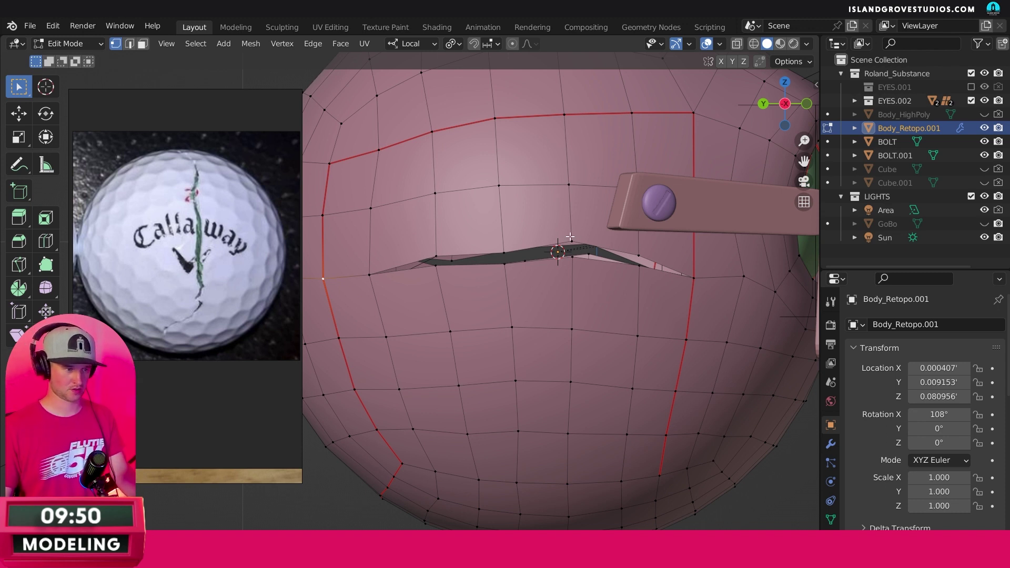
Step: Inspect the side cracks from several angles, with and without the edit-mode wireframe
key(Tab)
scroll(601, 254, down, 6)
middle_drag(642, 271, 570, 292)
key(Tab)
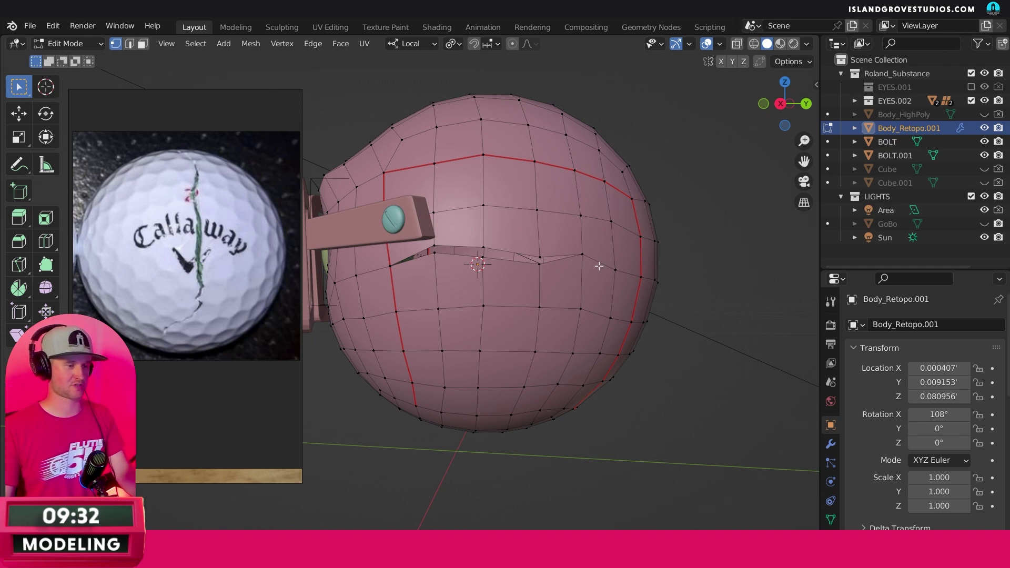
mouse_move(523, 299)
middle_down()
mouse_move(520, 310)
mouse_move(539, 311)
mouse_move(482, 311)
mouse_move(525, 292)
middle_up()
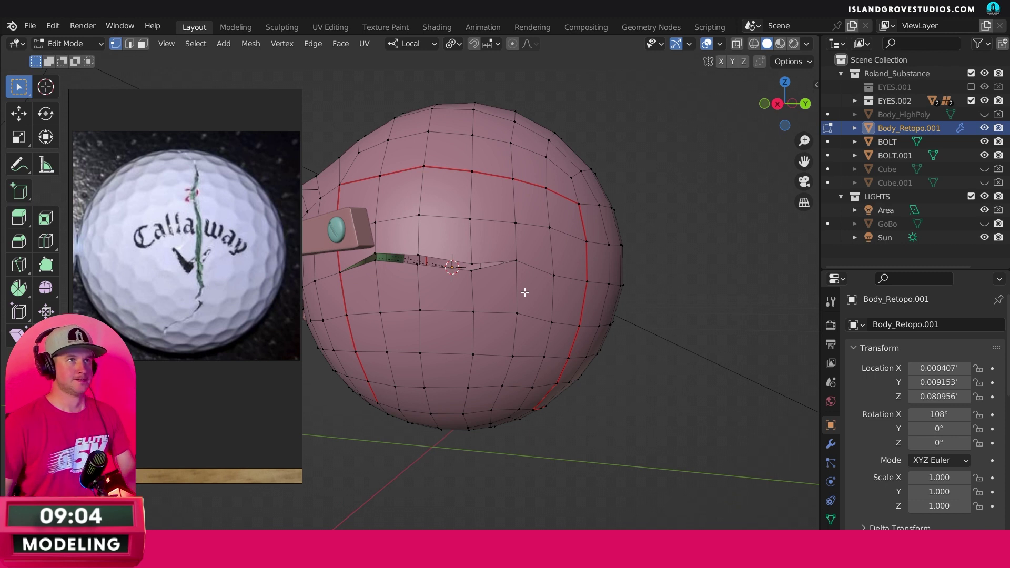
middle_drag(658, 385, 692, 399)
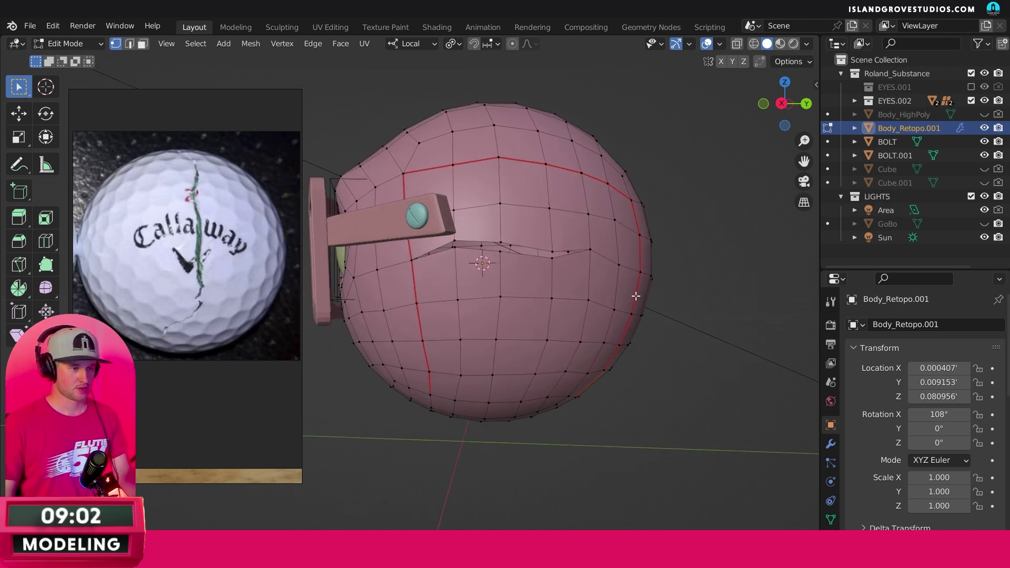
key(Tab)
middle_drag(669, 227, 667, 227)
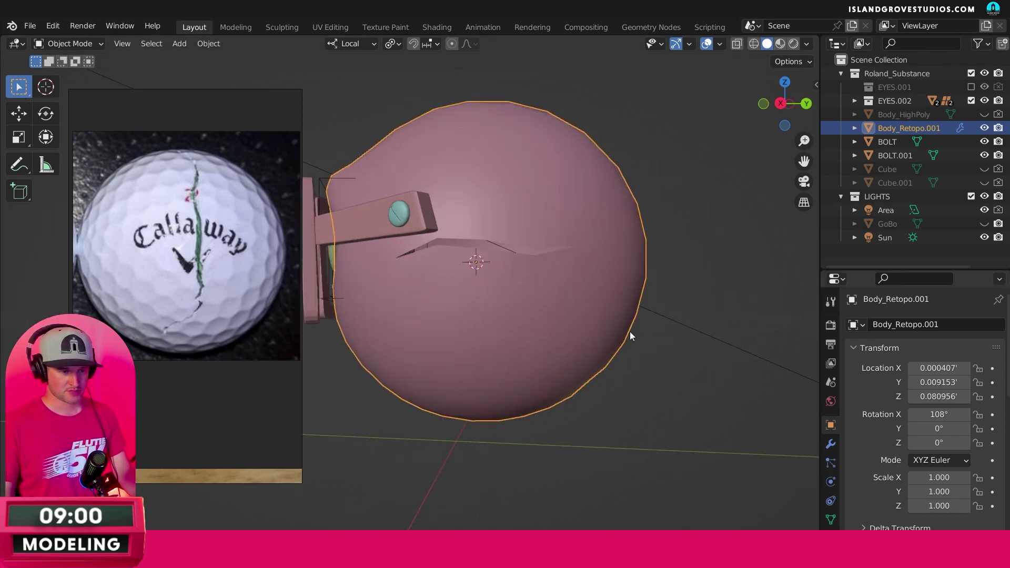
key(Tab)
key(Tab)
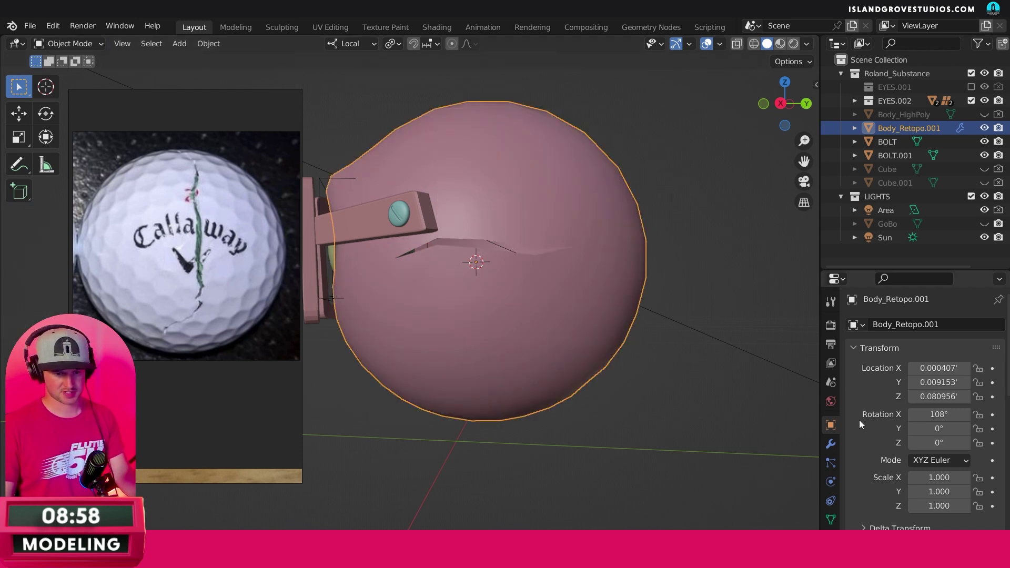
Step: Preview the crack beside the teal bolt with the Subdivision modifier displayed in the viewport, and hide the modifier again
click(831, 444)
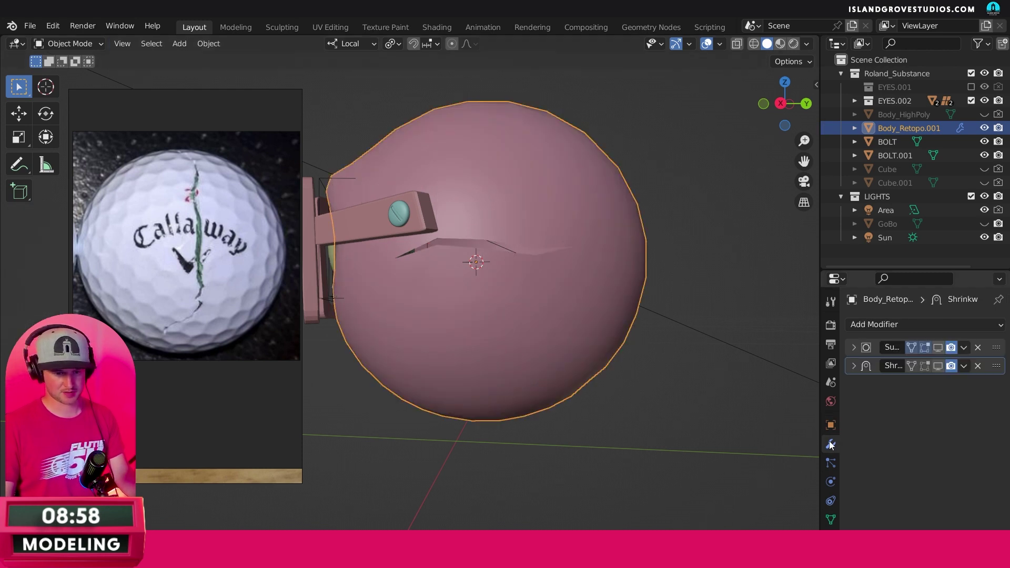
click(938, 348)
middle_drag(757, 346, 621, 274)
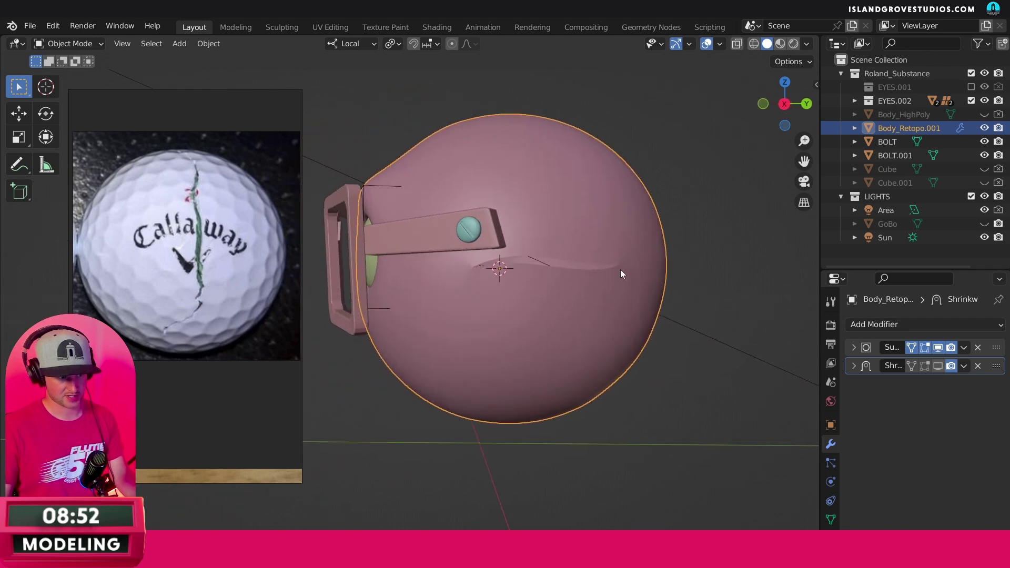
key(Tab)
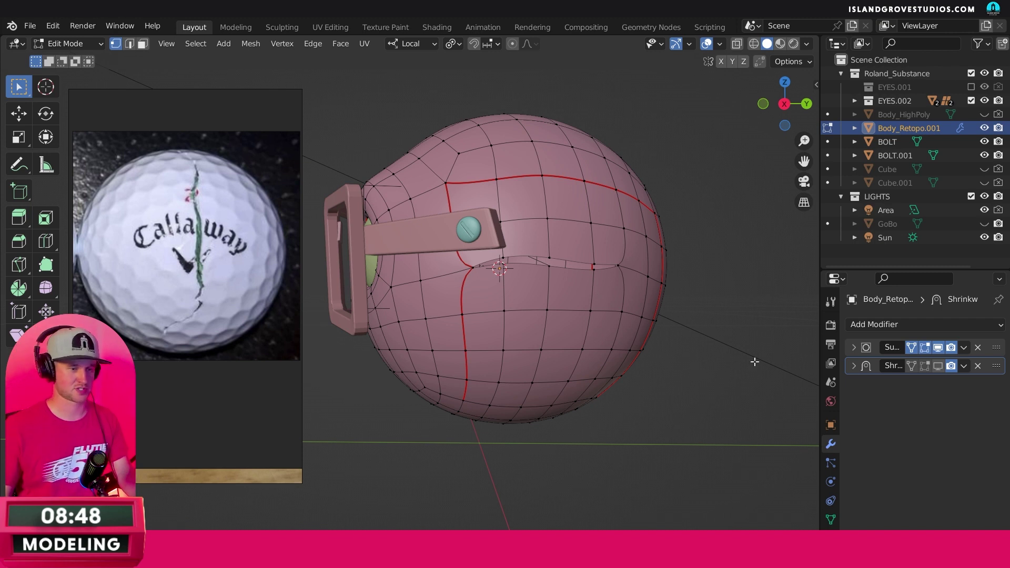
click(937, 348)
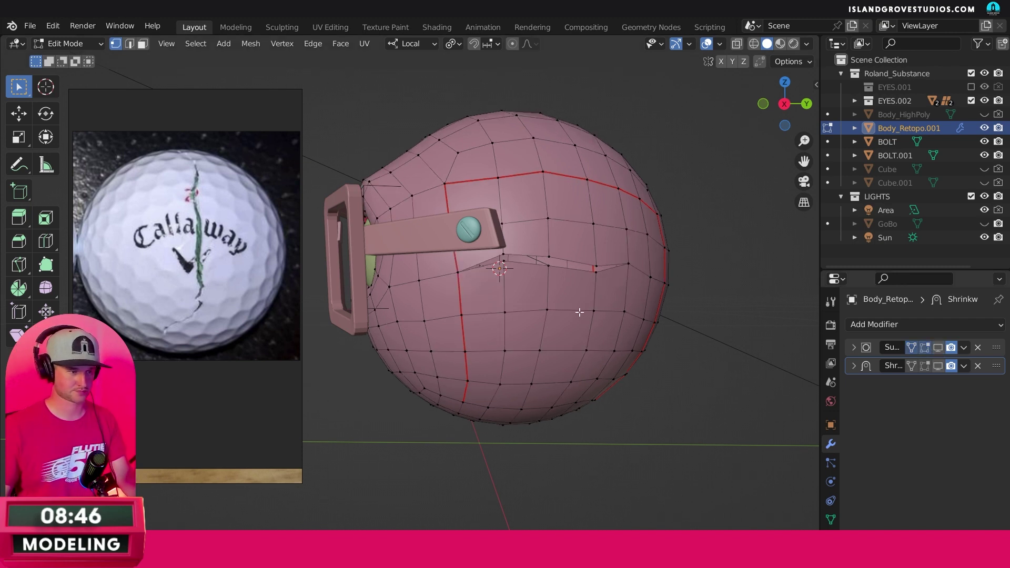
Step: Compare the cracks on both sides under viewport subdivision in edit and object mode, and return to the unsubdivided mesh in Edit Mode
key(KP_9)
middle_drag(605, 316, 762, 314)
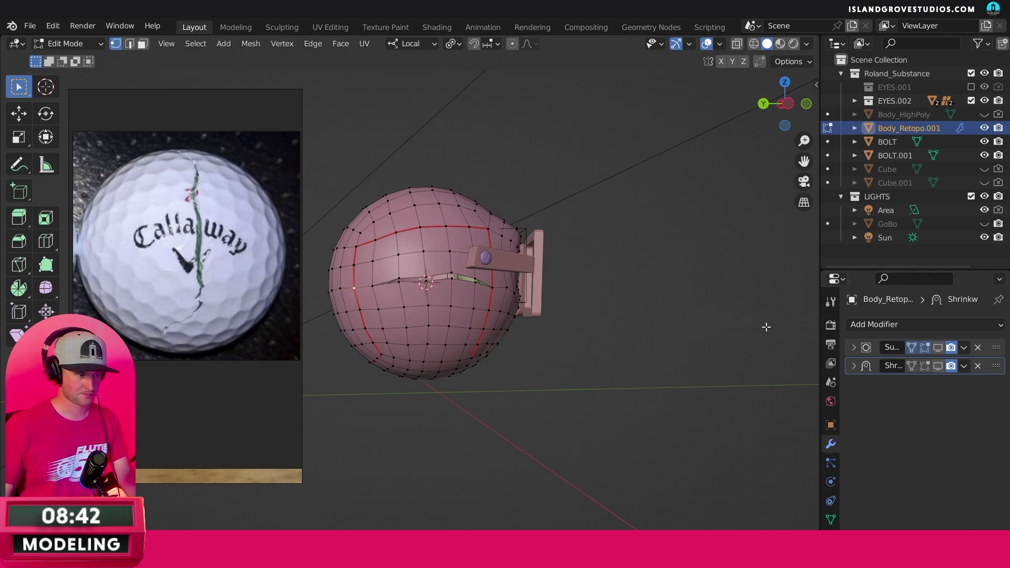
mouse_move(649, 341)
middle_down()
mouse_move(437, 347)
mouse_move(563, 329)
mouse_move(543, 329)
mouse_move(554, 293)
mouse_move(593, 306)
middle_up()
click(938, 348)
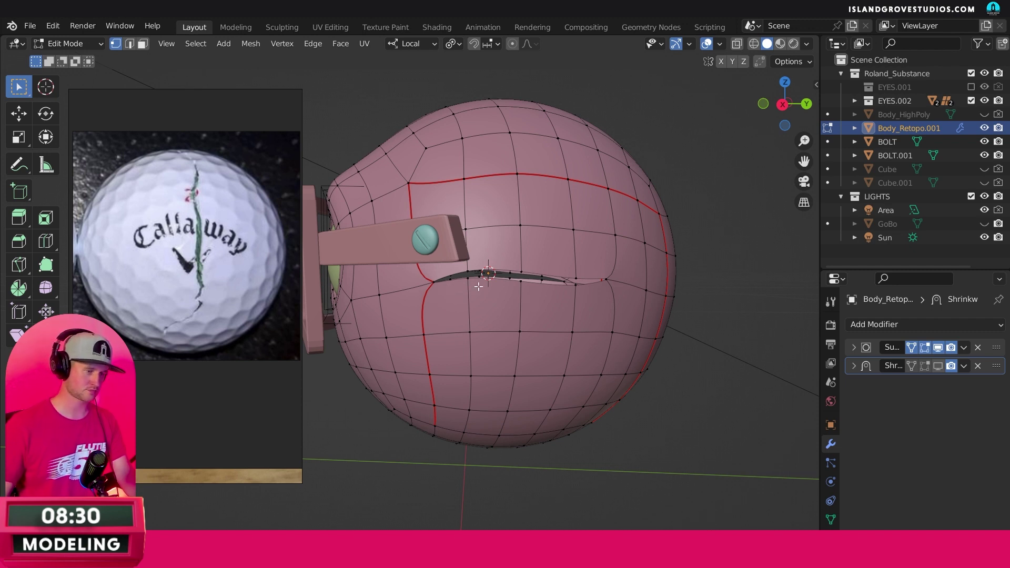
middle_drag(546, 323, 762, 316)
key(Tab)
scroll(605, 303, up, 1)
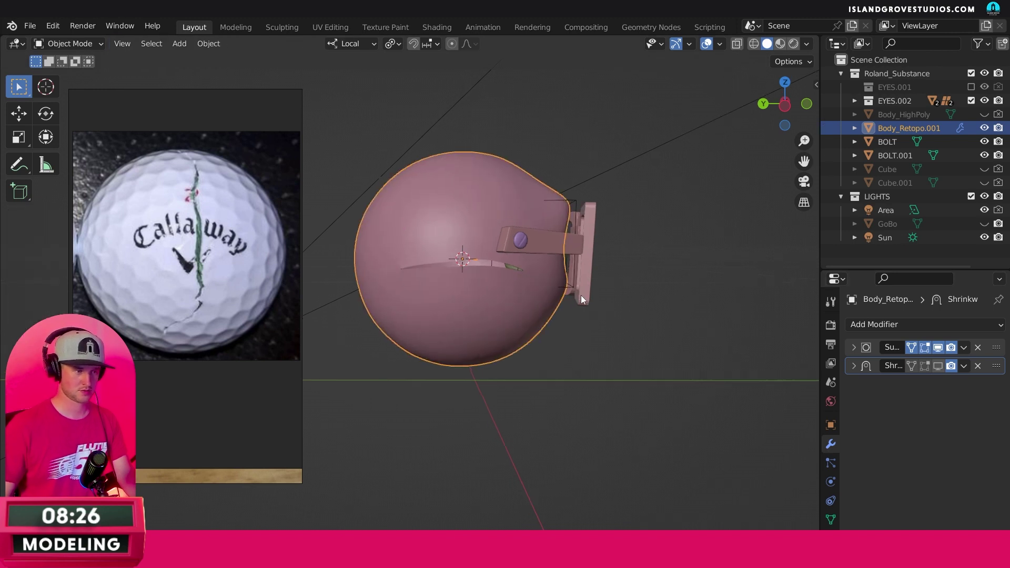
middle_drag(826, 354, 657, 337)
click(939, 366)
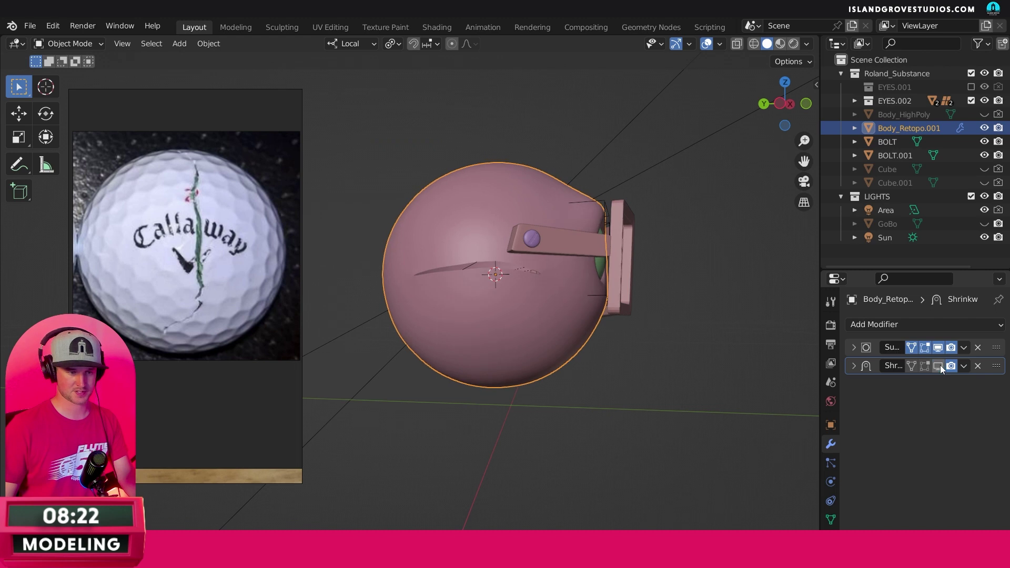
click(938, 349)
key(Tab)
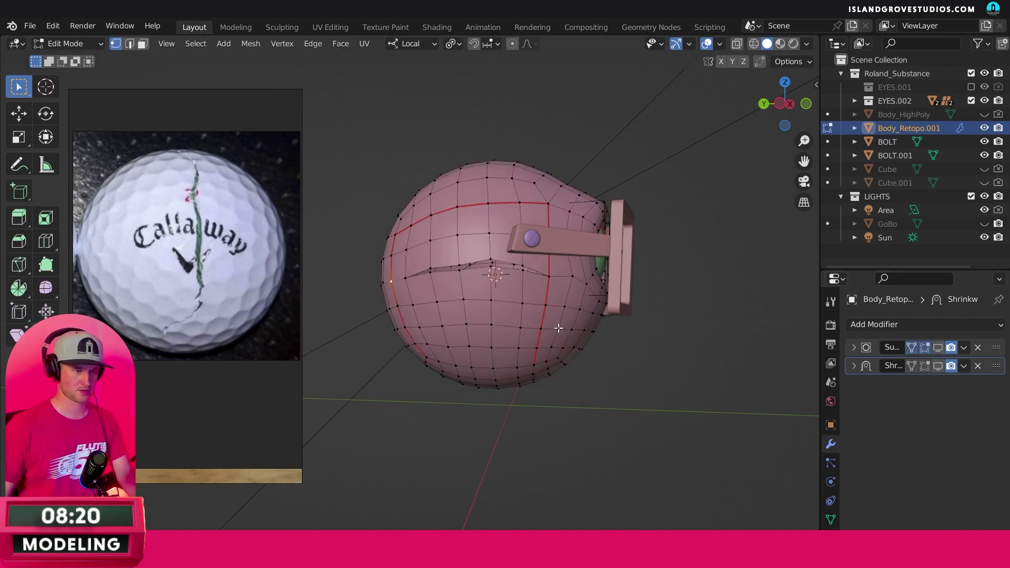
Step: Examine the cracked golf-ball photos on the reference board and compare their crack shapes with the crack beside the purple bolt
scroll(539, 278, up, 6)
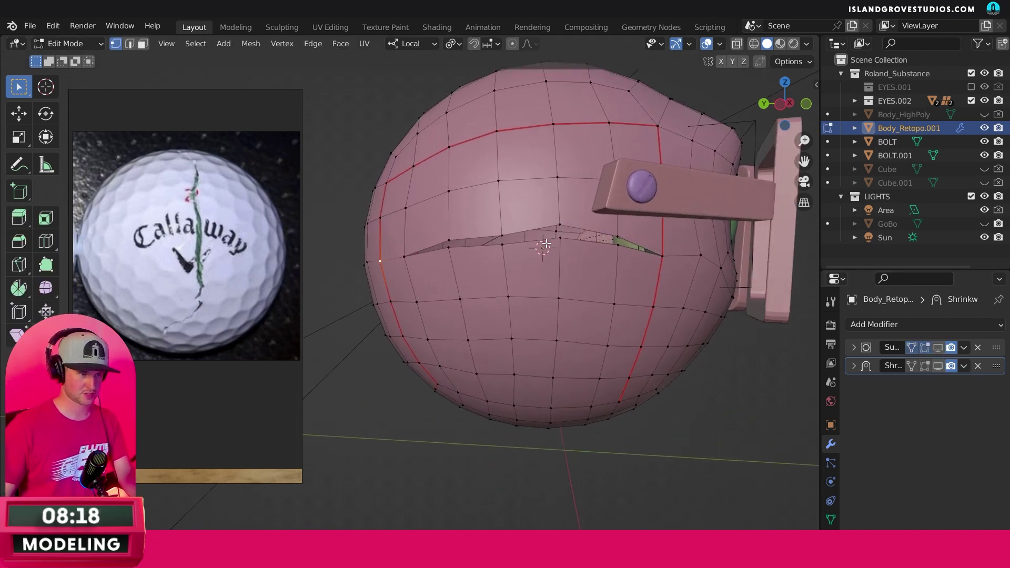
scroll(528, 246, down, 3)
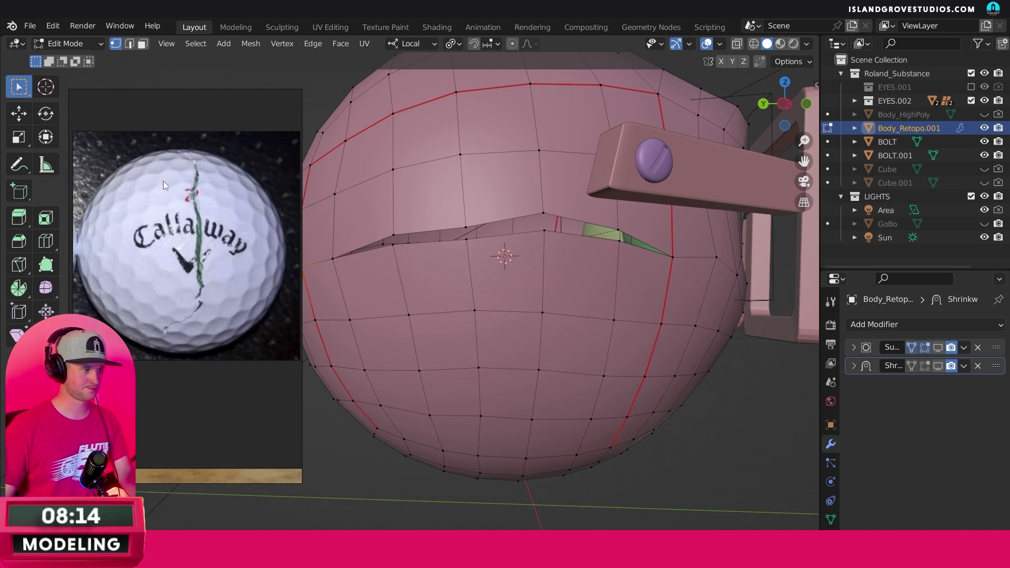
scroll(185, 187, up, 3)
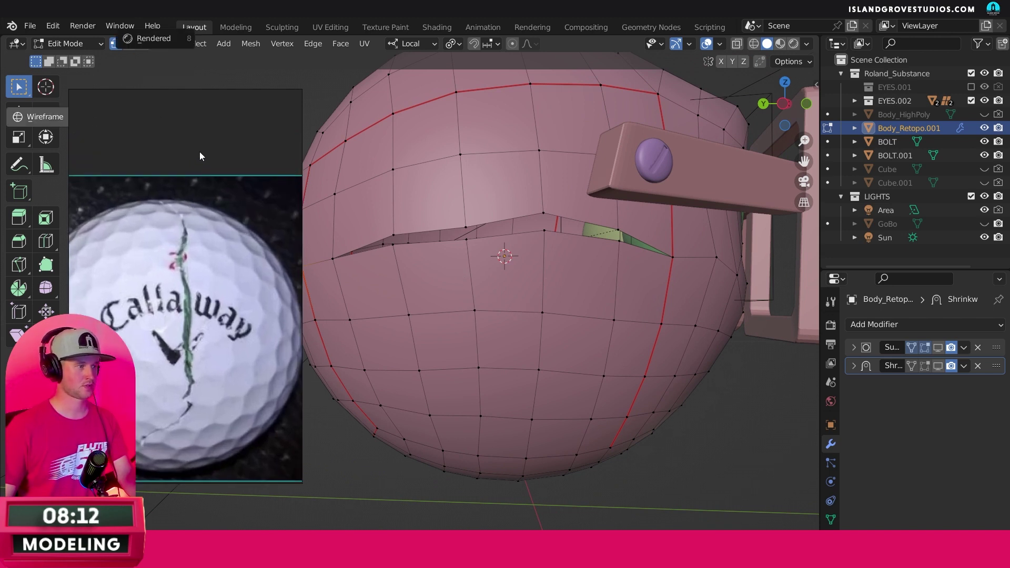
scroll(198, 153, down, 4)
scroll(180, 244, down, 5)
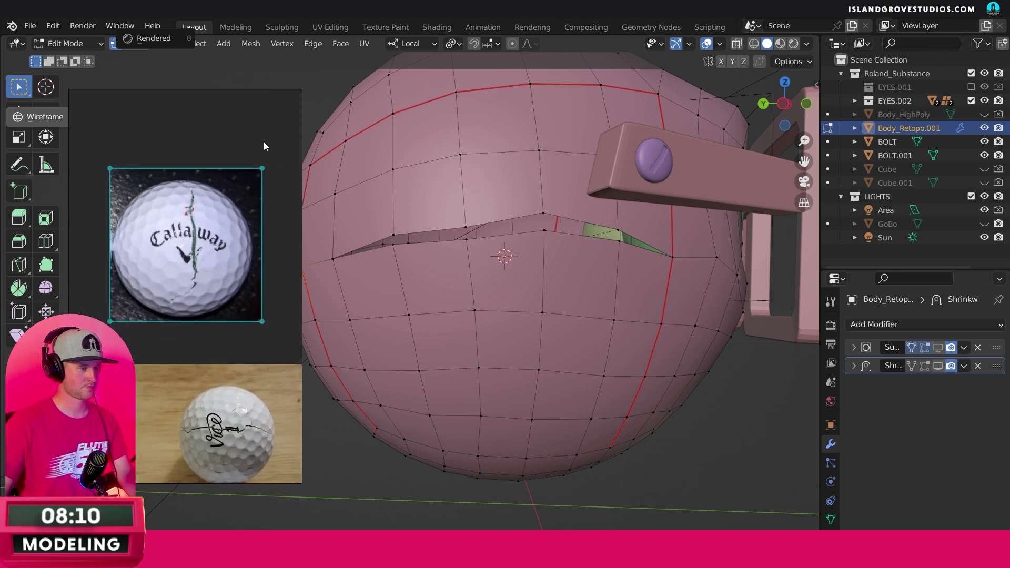
scroll(189, 210, down, 2)
scroll(203, 253, up, 2)
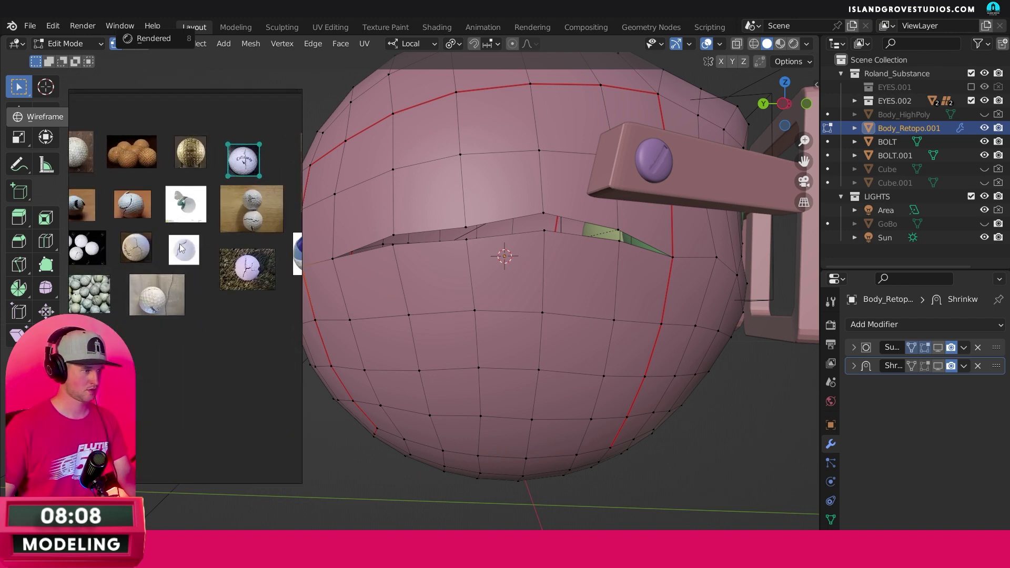
scroll(281, 207, up, 2)
scroll(280, 211, up, 3)
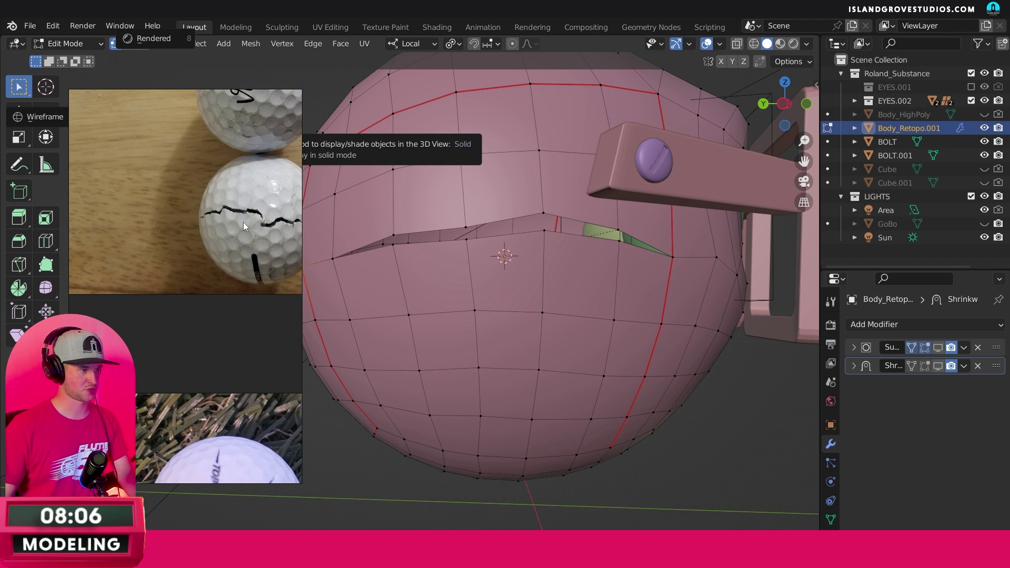
scroll(243, 223, up, 2)
middle_drag(247, 170, 179, 203)
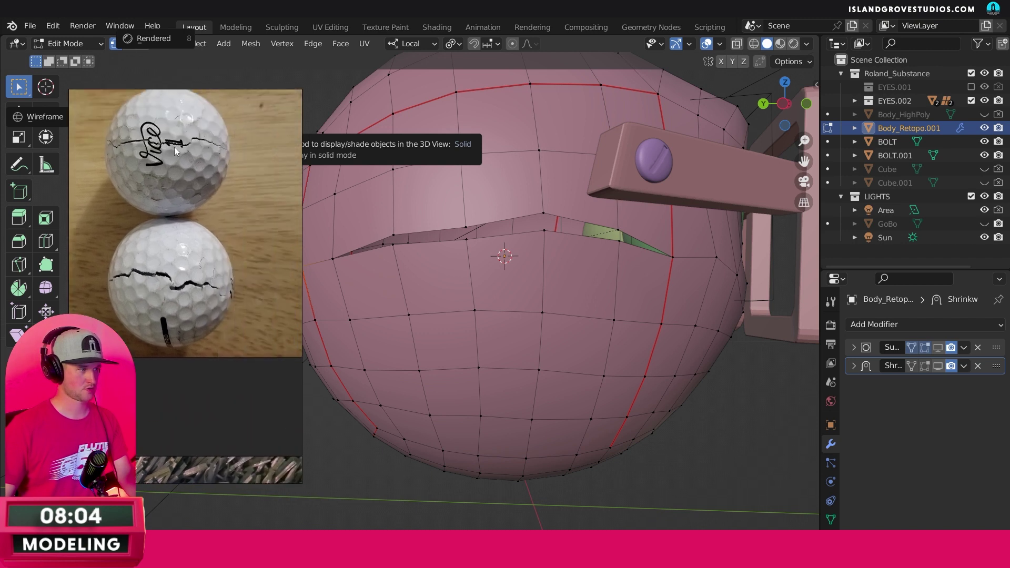
scroll(179, 211, down, 3)
scroll(156, 257, down, 4)
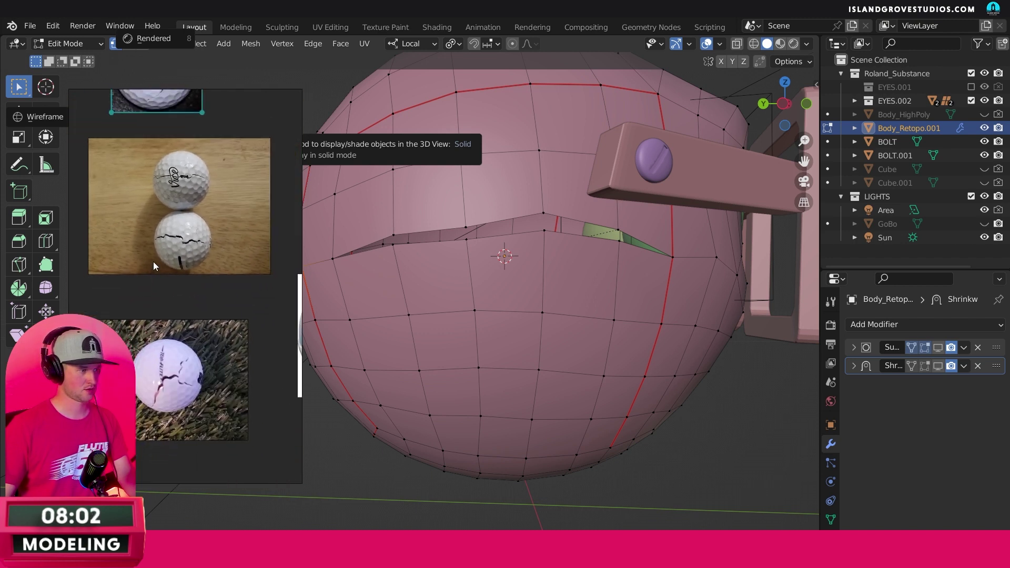
middle_drag(179, 257, 229, 258)
scroll(229, 258, down, 10)
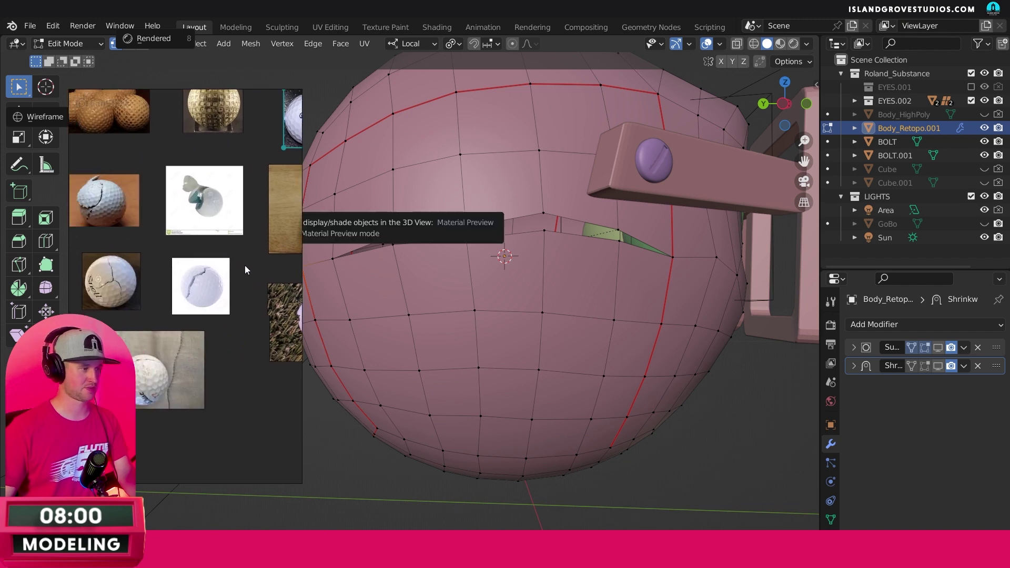
middle_drag(138, 136, 158, 168)
scroll(164, 309, up, 8)
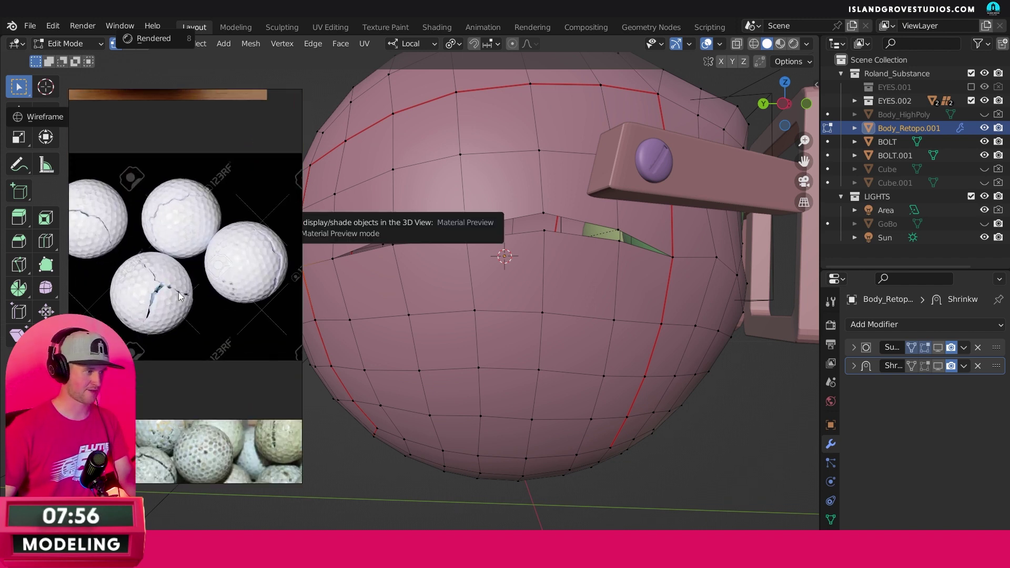
scroll(222, 250, down, 8)
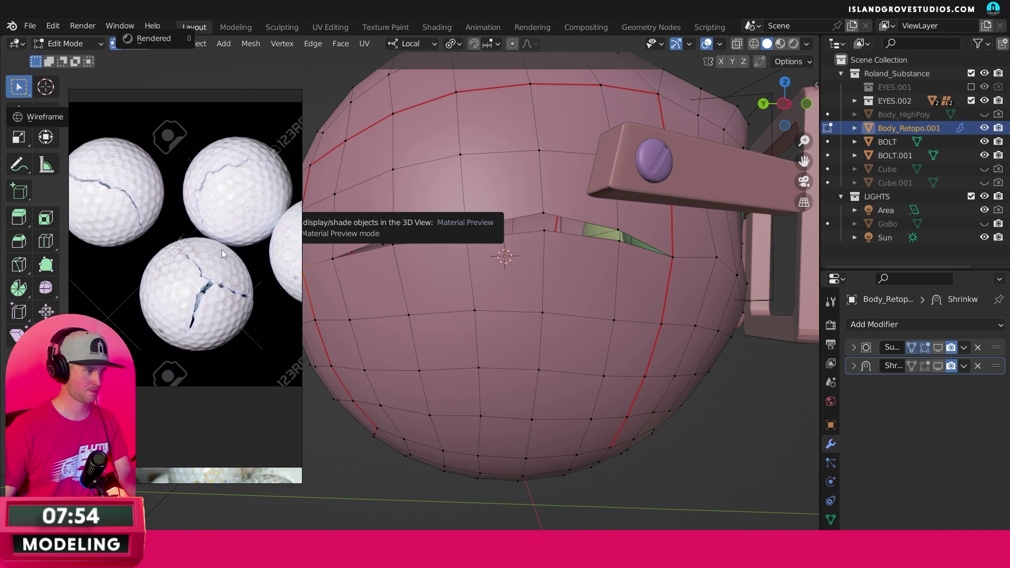
scroll(196, 304, up, 6)
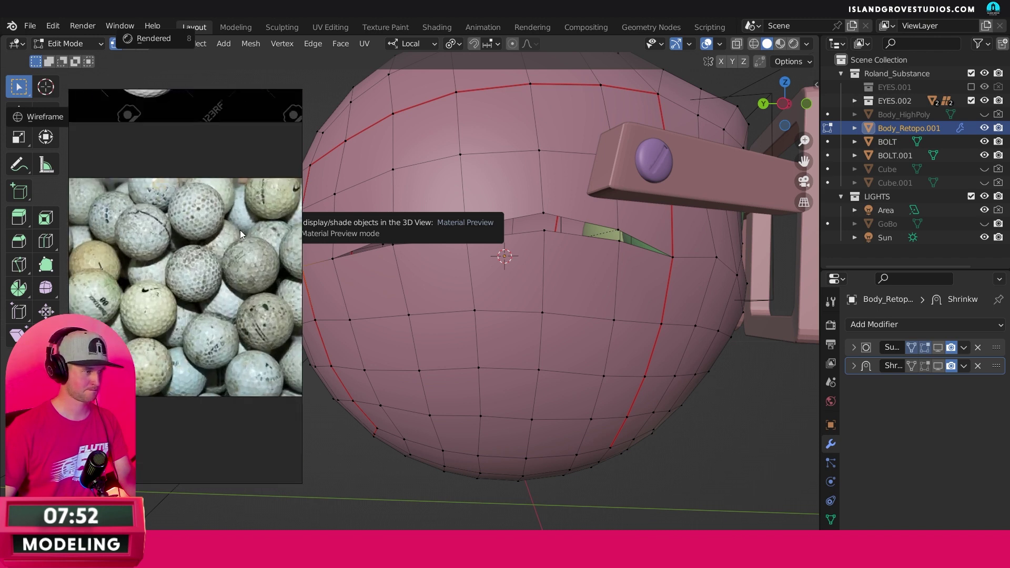
scroll(196, 304, down, 6)
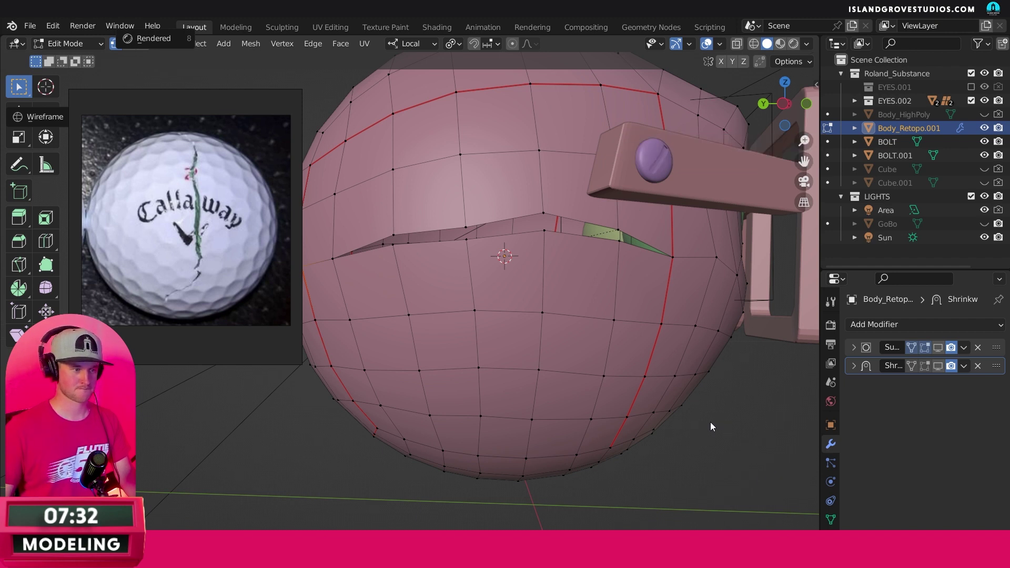
right_click(758, 396)
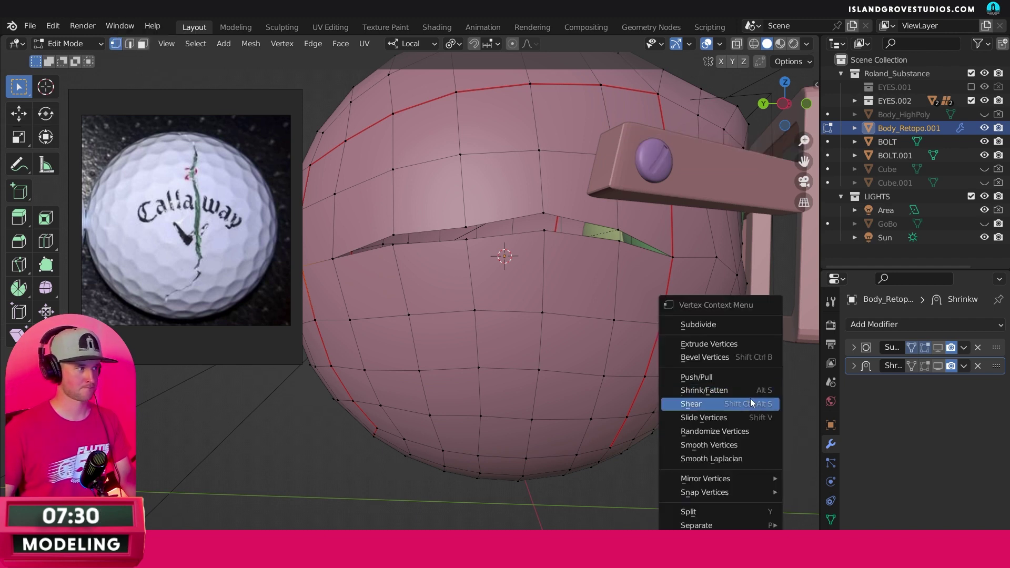
middle_drag(608, 468, 604, 453)
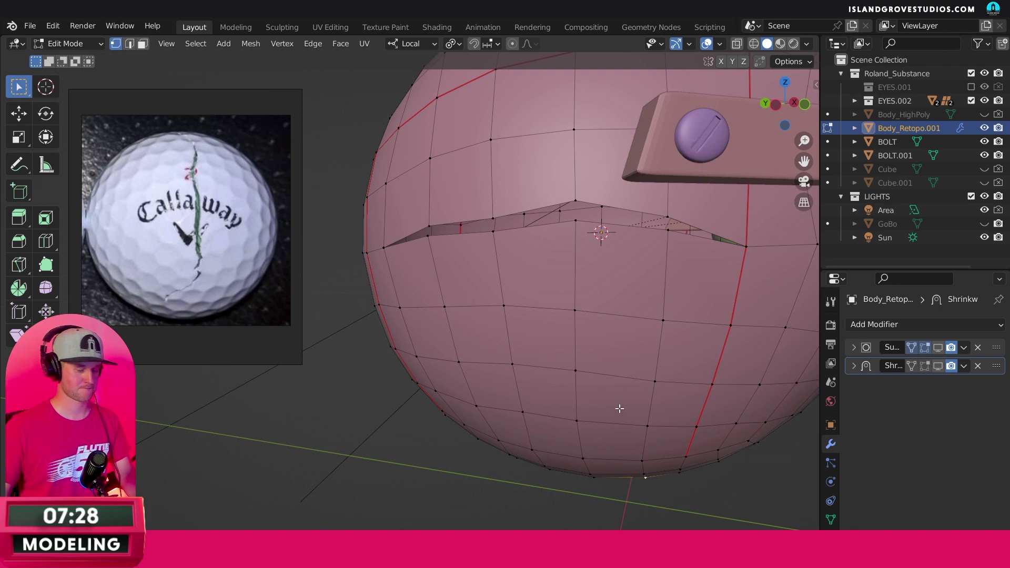
key(KP_Decimal)
scroll(529, 426, down, 6)
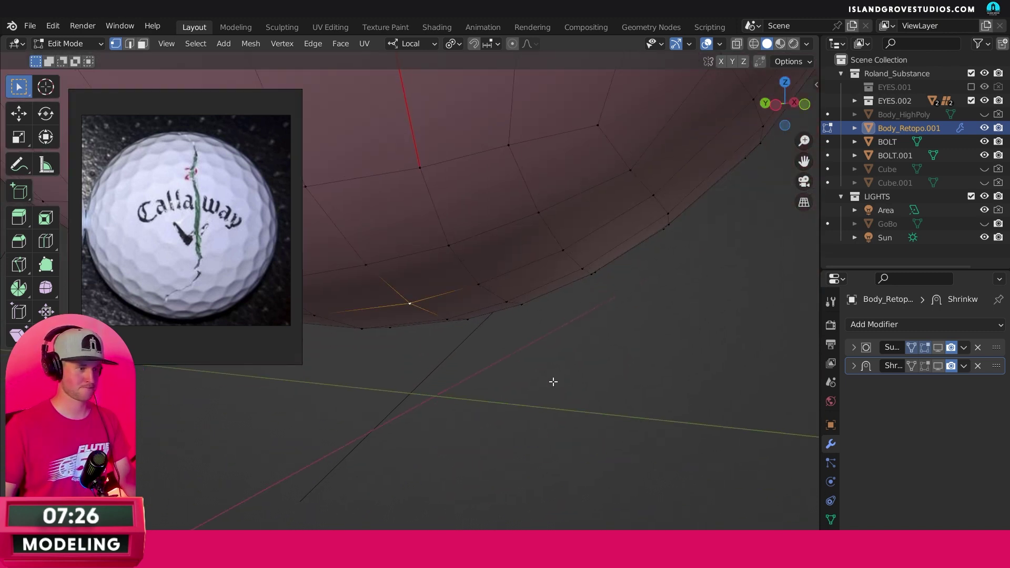
scroll(536, 437, down, 8)
Step: Add a Solidify modifier to the retopologized body in Object Mode
key(Tab)
scroll(586, 354, up, 1)
middle_drag(647, 394, 519, 326)
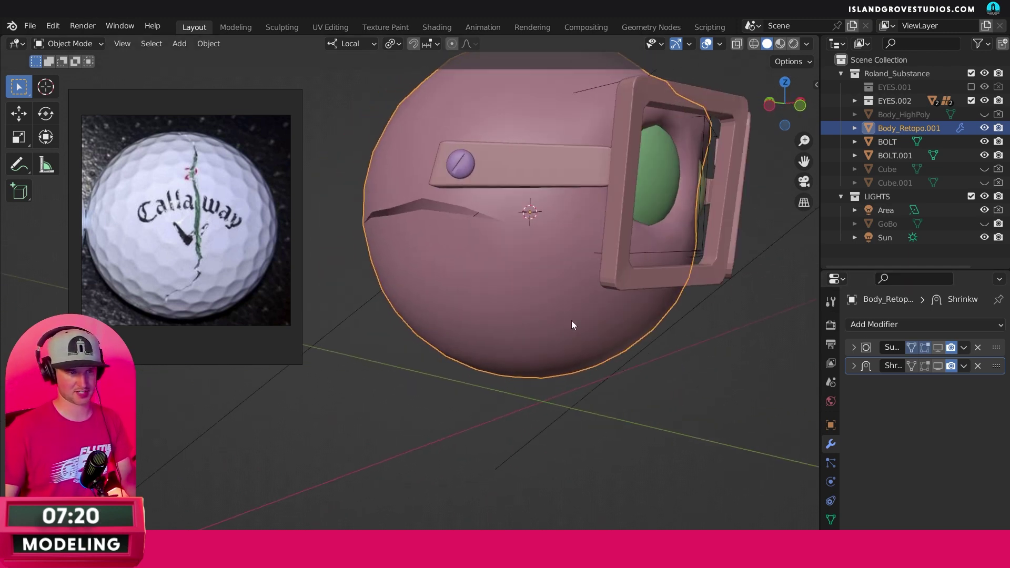
click(899, 328)
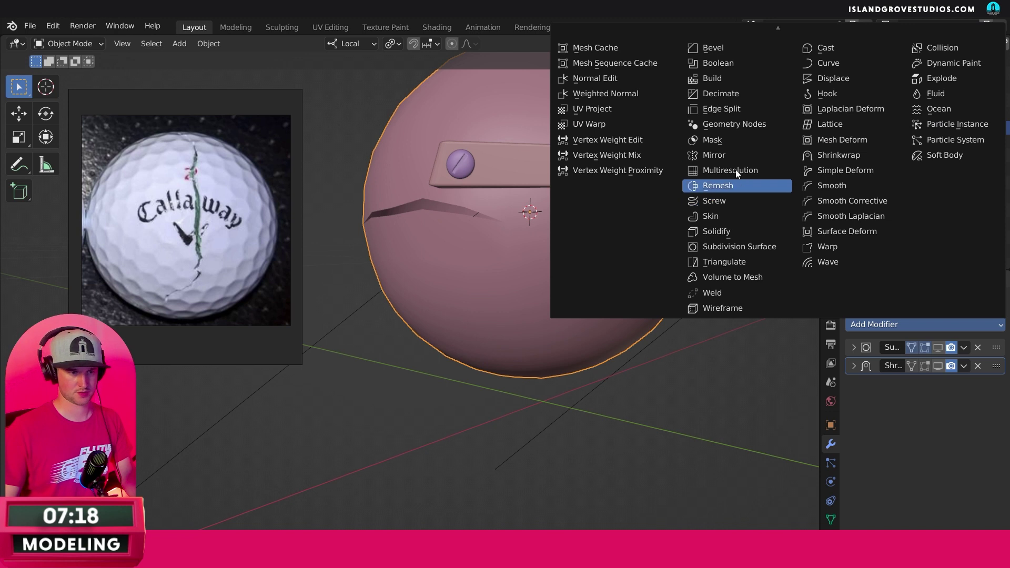
click(713, 397)
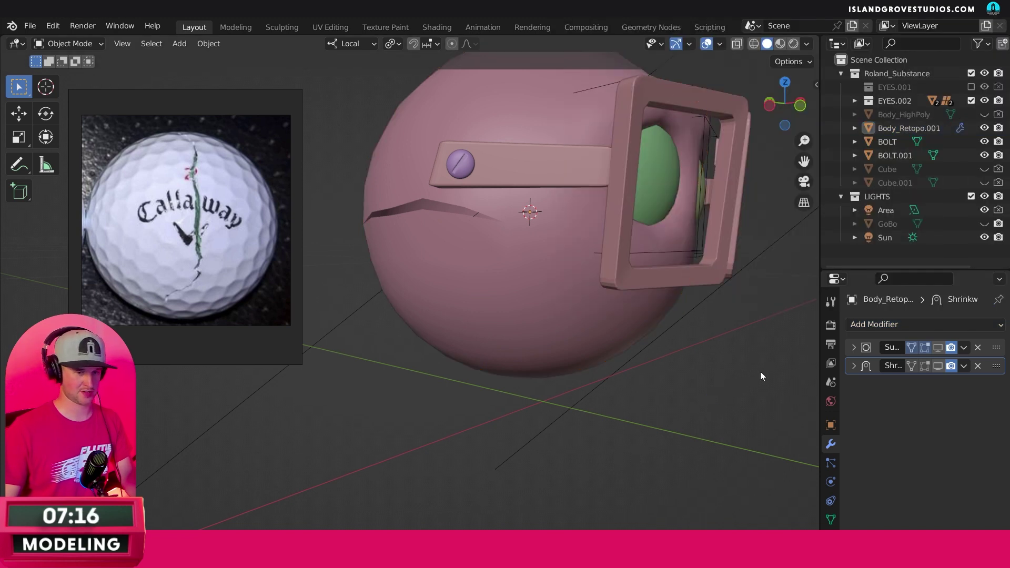
click(893, 326)
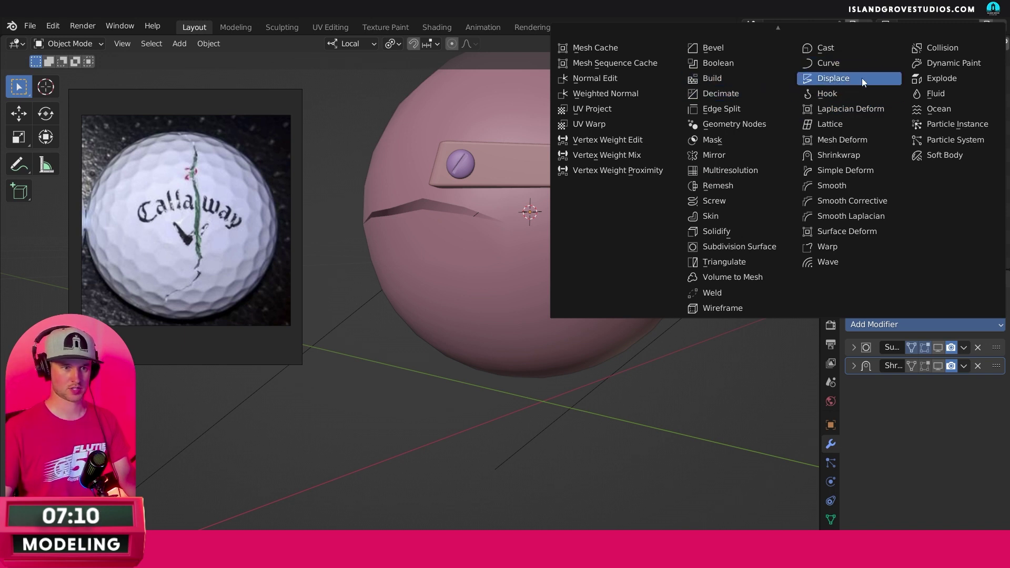
click(712, 232)
Step: Check the thickened crack beneath the teal bolt and move the Solidify modifier to the front of the body's modifier stack
scroll(498, 208, up, 1)
middle_drag(498, 208, 989, 433)
scroll(504, 252, down, 4)
scroll(469, 258, up, 3)
key(Tab)
key(Tab)
scroll(592, 246, up, 3)
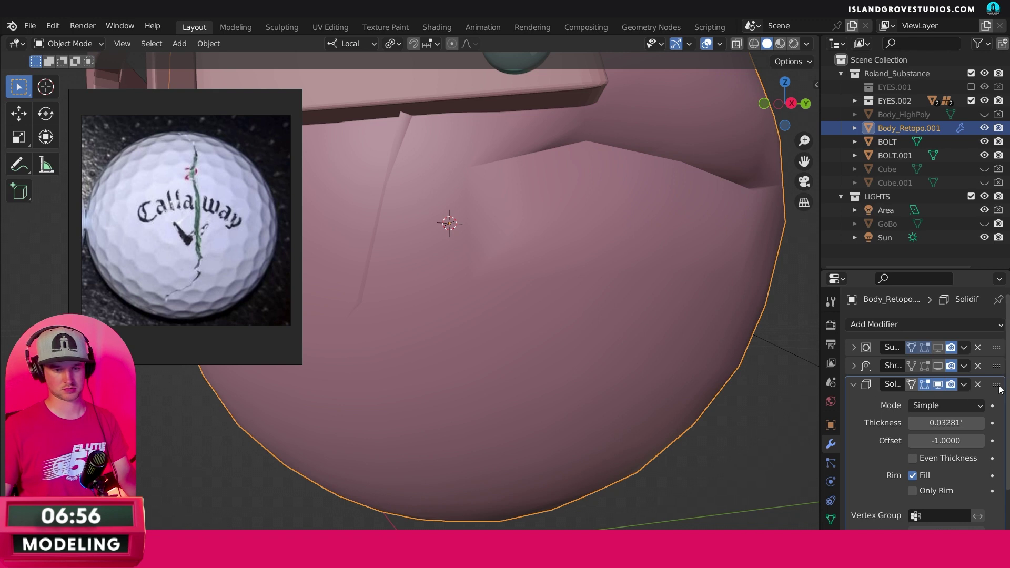
click(977, 365)
drag(999, 364, 1003, 343)
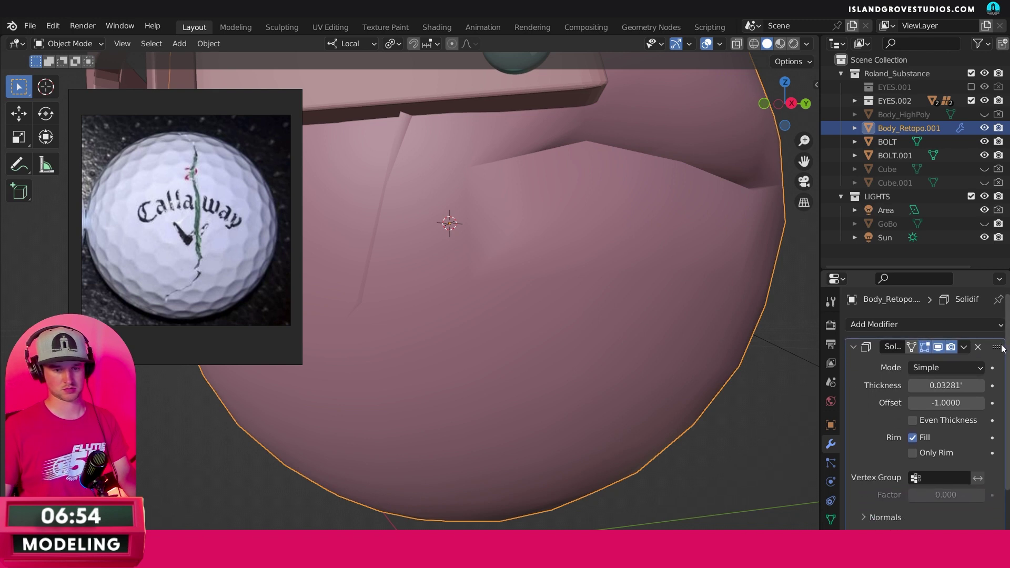
Step: Reduce the Solidify modifier's thickness to 0.002225'
drag(942, 387, 740, 405)
scroll(726, 373, down, 8)
middle_drag(715, 393, 911, 386)
middle_drag(768, 390, 845, 360)
scroll(765, 302, up, 4)
middle_drag(761, 310, 831, 326)
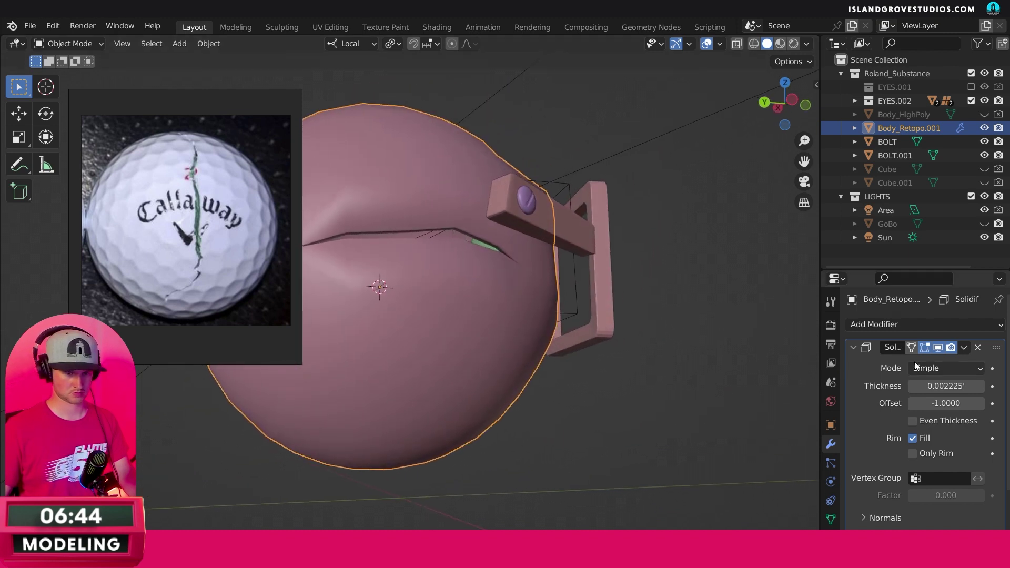
Step: Display the Subdivision modifier in the viewport and reorder Solidify between Subdivision and Shrinkwrap
click(853, 347)
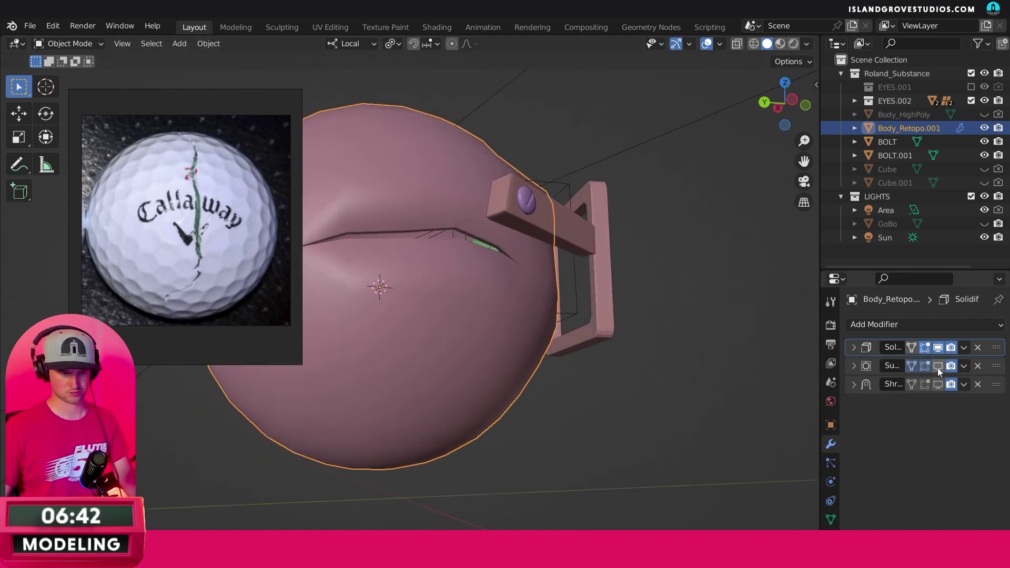
click(937, 367)
drag(997, 348, 1002, 372)
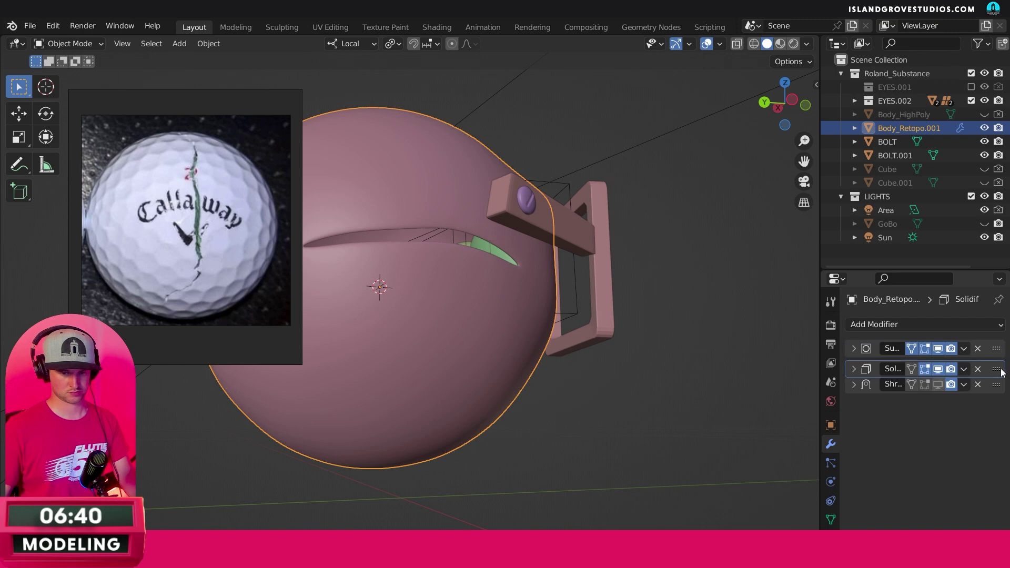
middle_drag(742, 315, 596, 373)
click(675, 368)
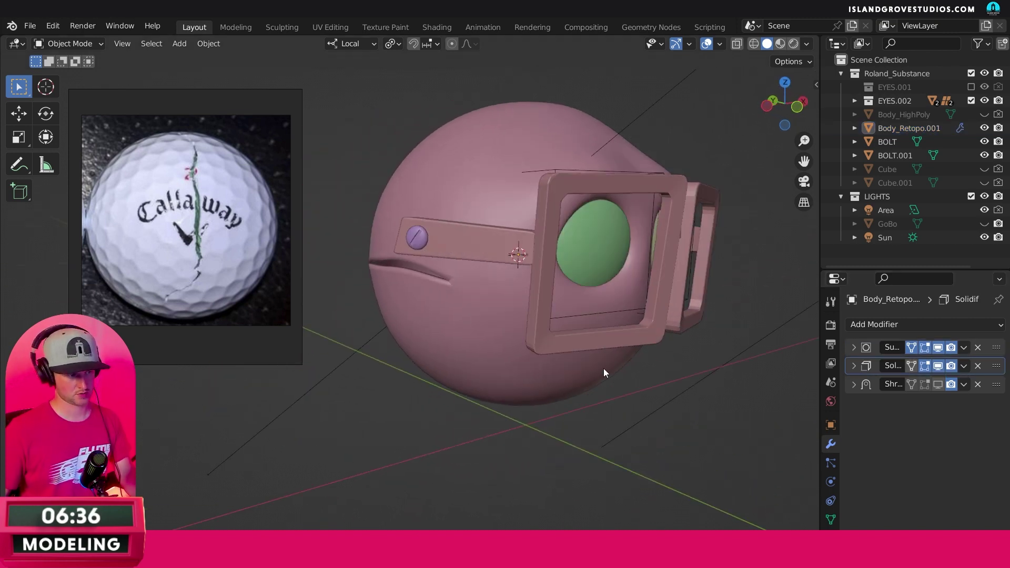
middle_drag(673, 355, 728, 348)
Step: Preview the cracks on both sides with the Shrinkwrap modifier displayed in the viewport, and hide the modifier again
click(938, 384)
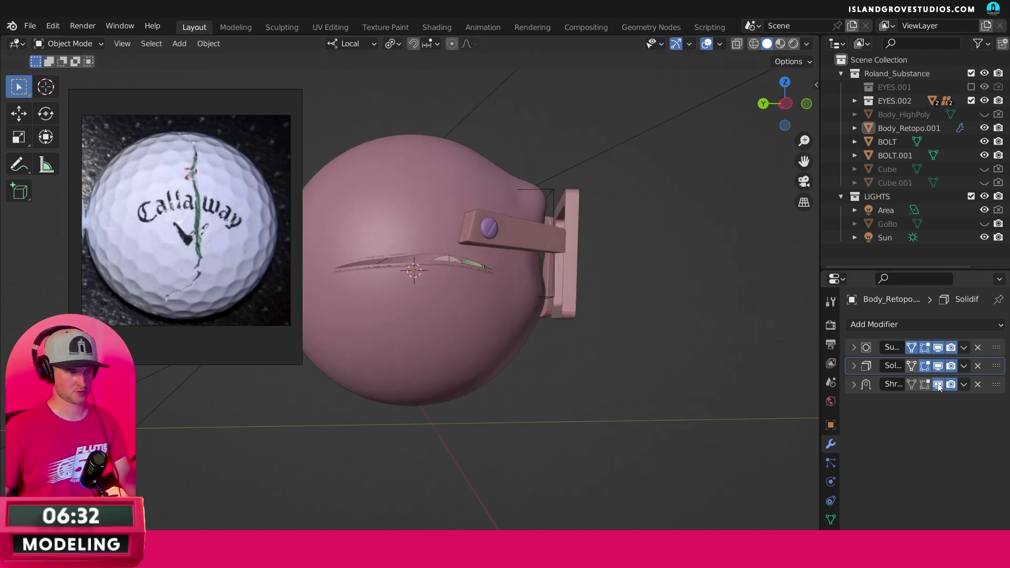
middle_drag(651, 361, 799, 382)
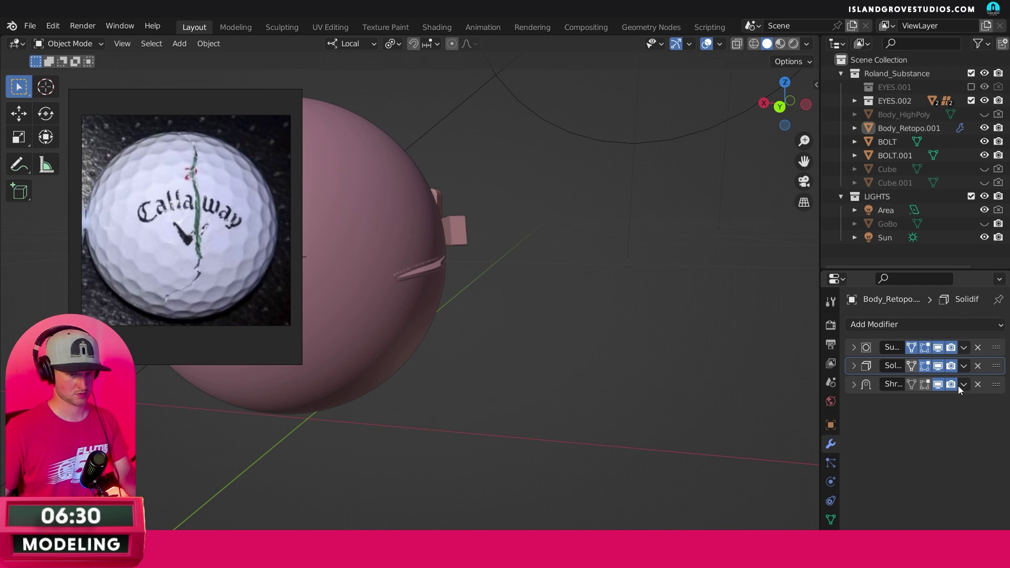
click(938, 384)
middle_drag(658, 334, 745, 334)
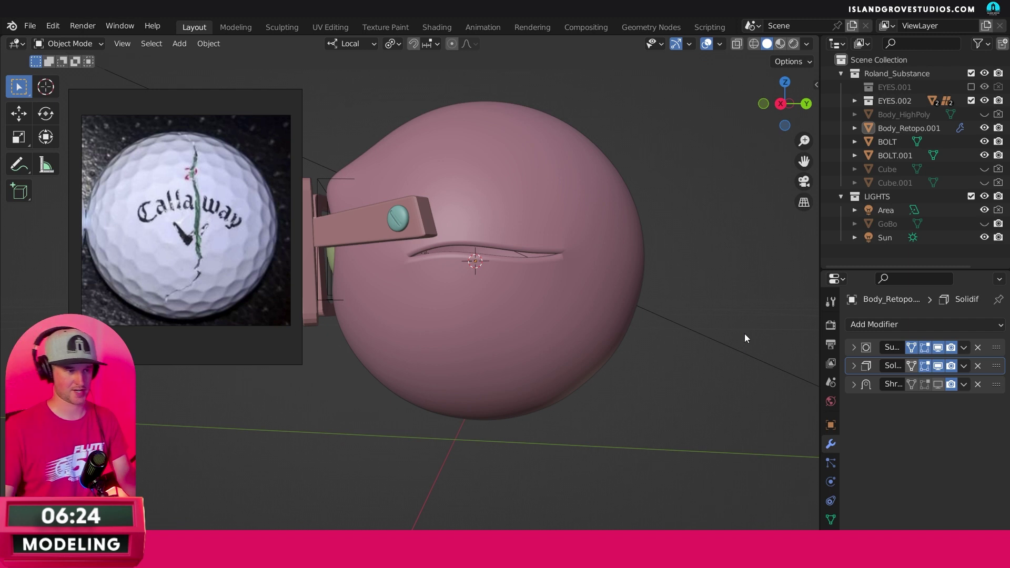
middle_drag(705, 312, 586, 312)
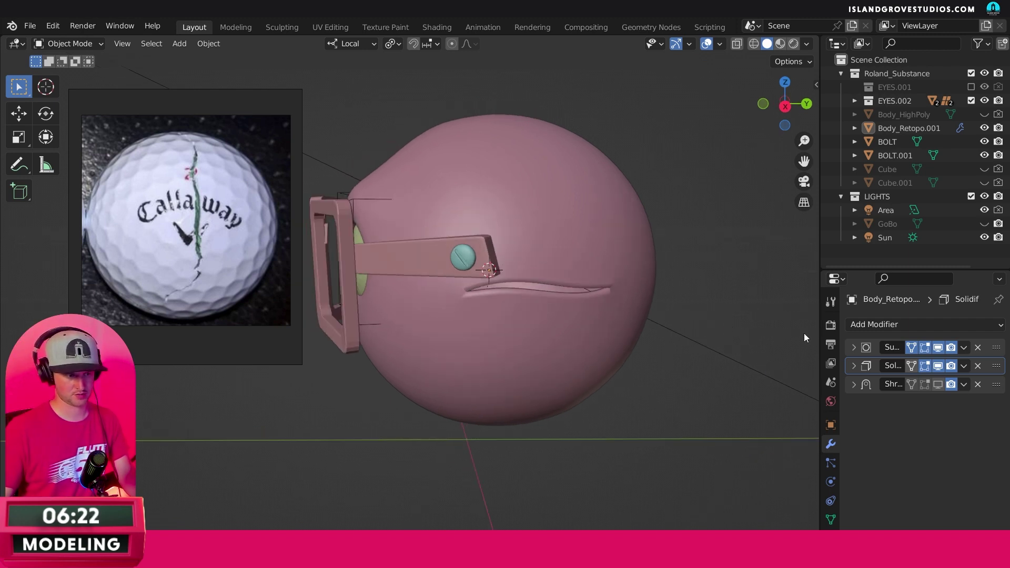
Step: Hide the Solidify and Subdivision modifiers in the viewport and return the body to Edit Mode
click(939, 368)
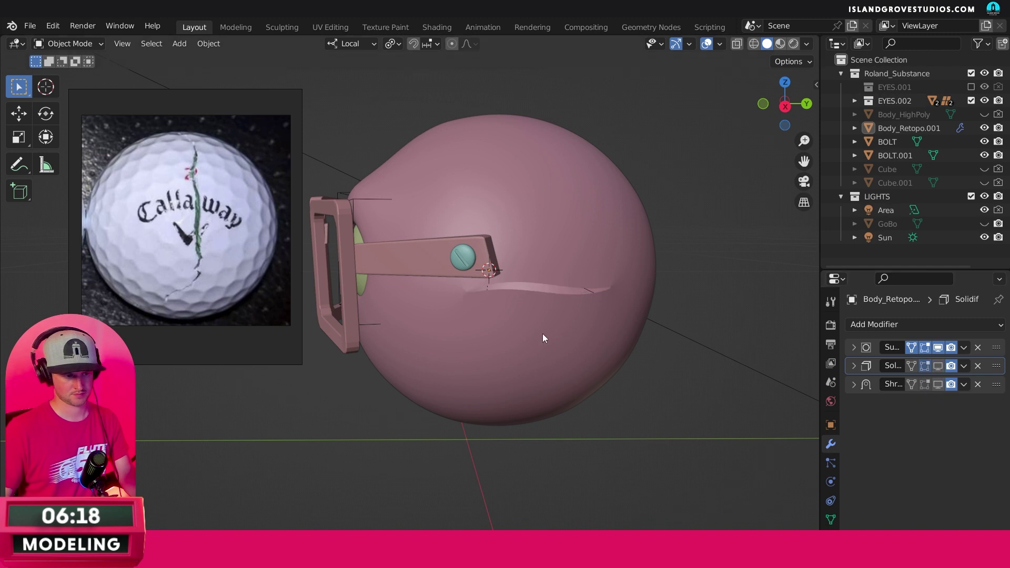
click(546, 334)
key(Tab)
click(938, 348)
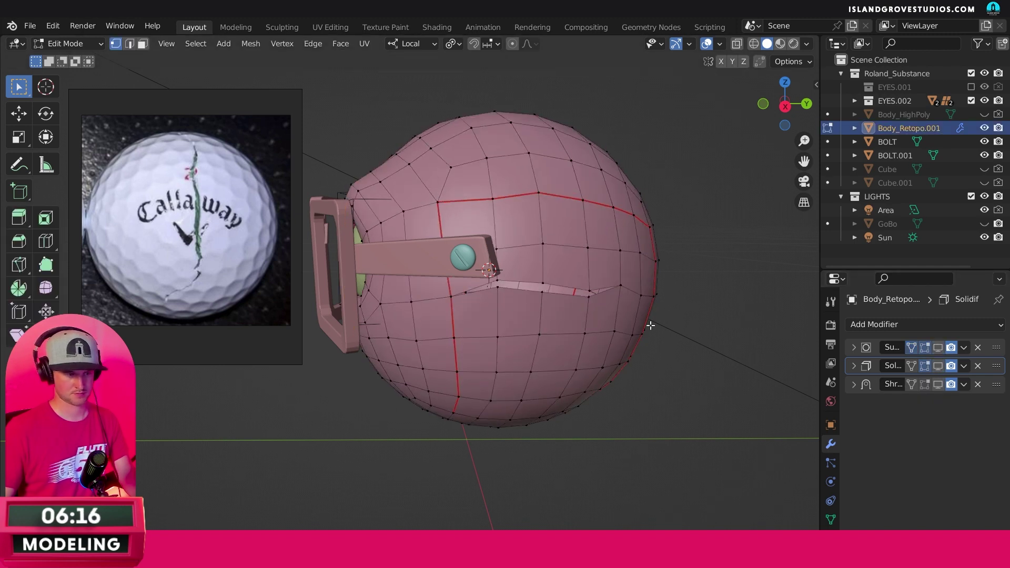
Step: Knife-cut a line of edges just above the crack beside the teal bolt, from its front end to beyond its rear tip
scroll(652, 322, up, 3)
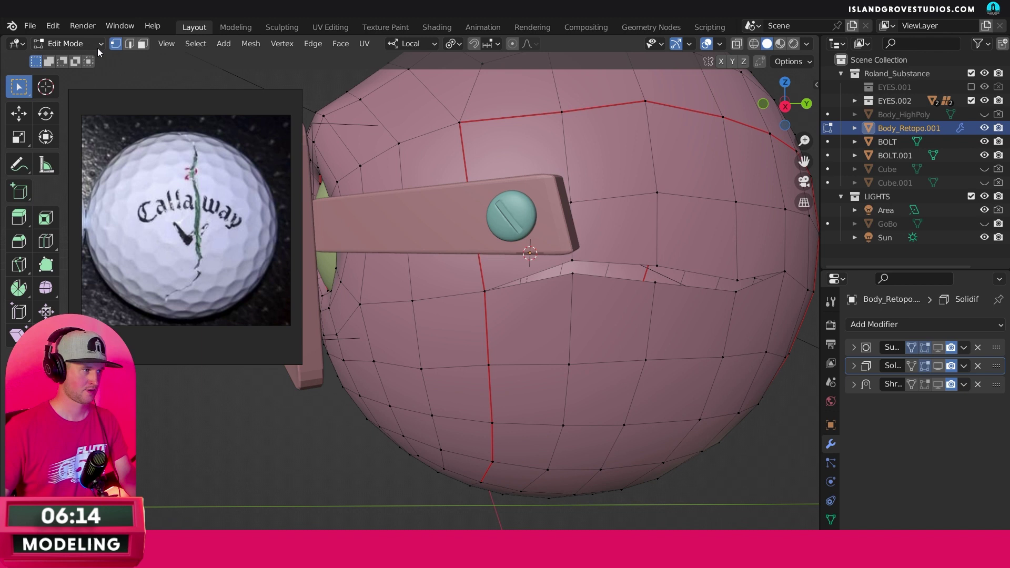
middle_drag(669, 273, 647, 258)
key(k)
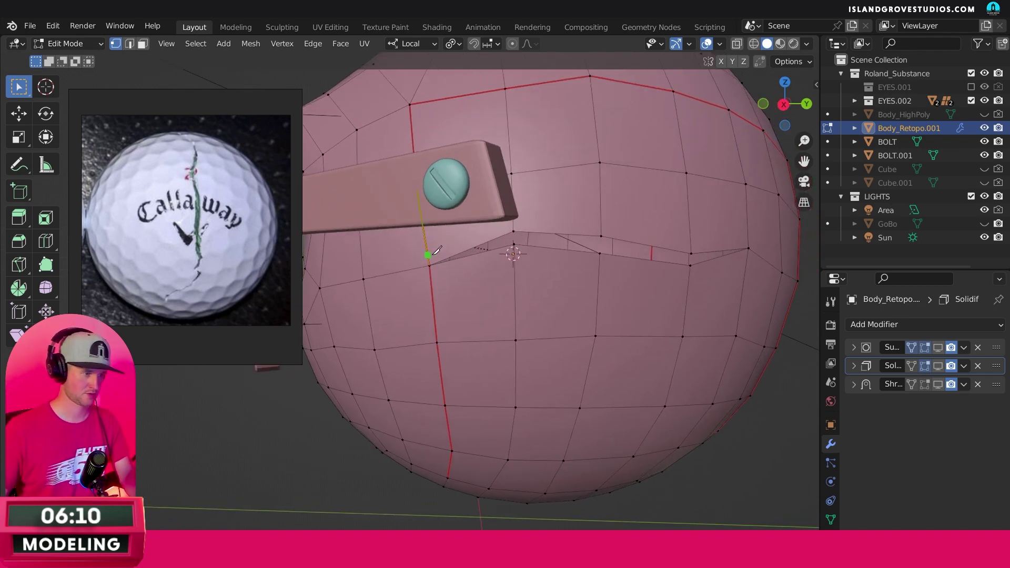
click(427, 247)
click(513, 216)
click(601, 213)
click(689, 232)
click(748, 234)
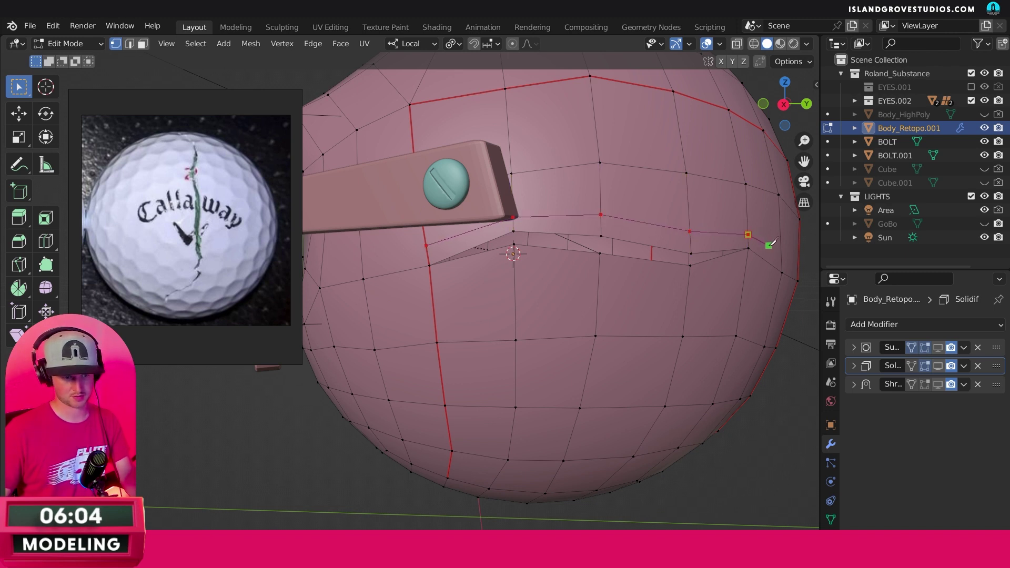
click(768, 248)
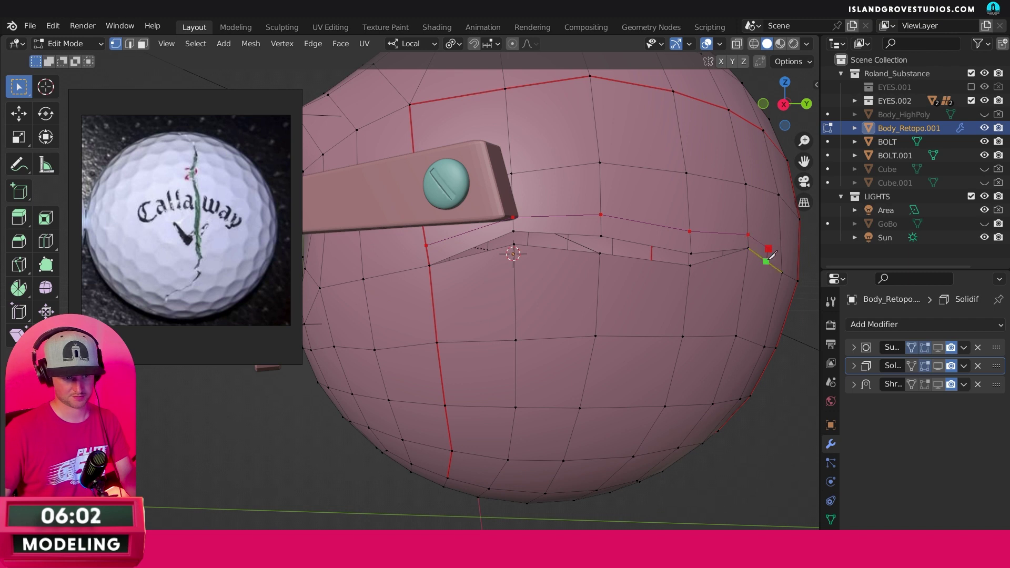
Step: Continue the knife cut back beneath the crack and around its front tip, closing it into a loop around the opening
click(767, 262)
click(745, 274)
click(687, 286)
click(598, 277)
click(514, 276)
click(432, 282)
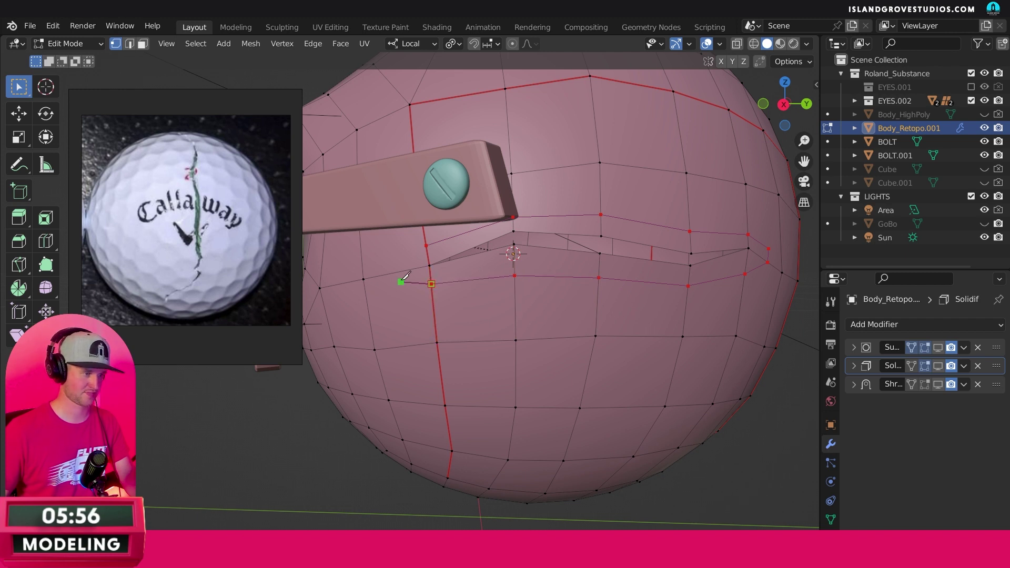
click(401, 284)
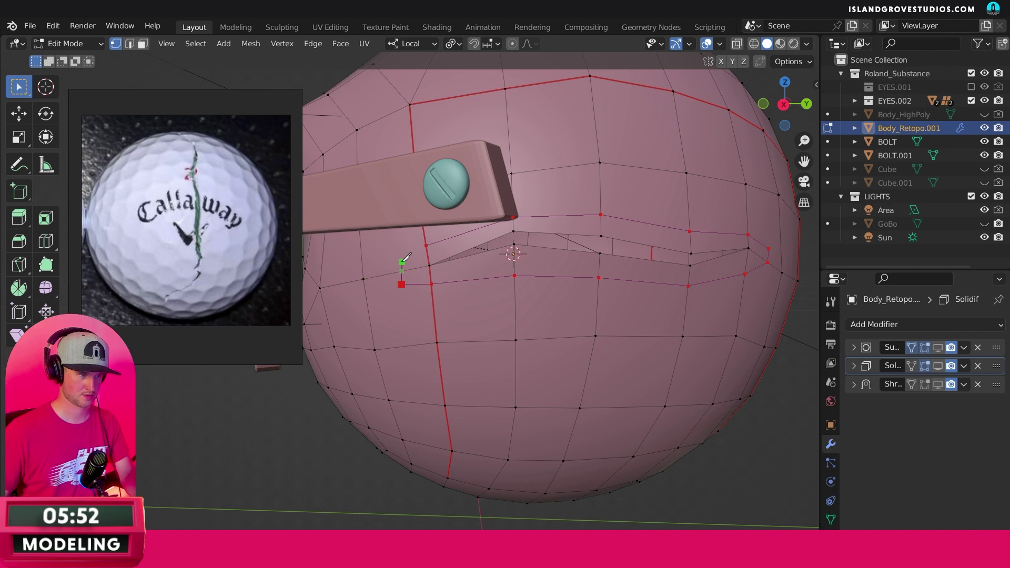
click(398, 271)
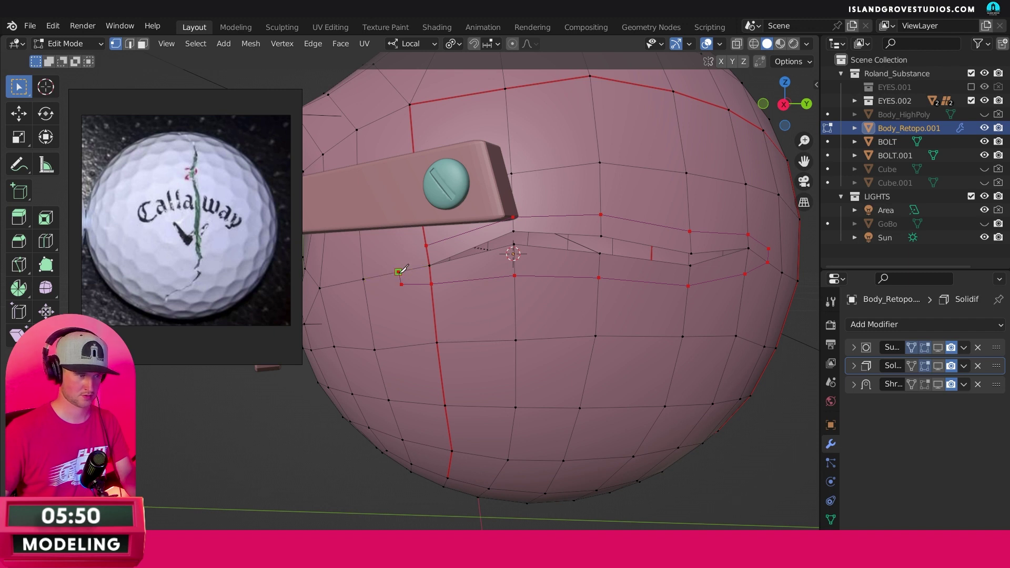
click(427, 244)
key(Return)
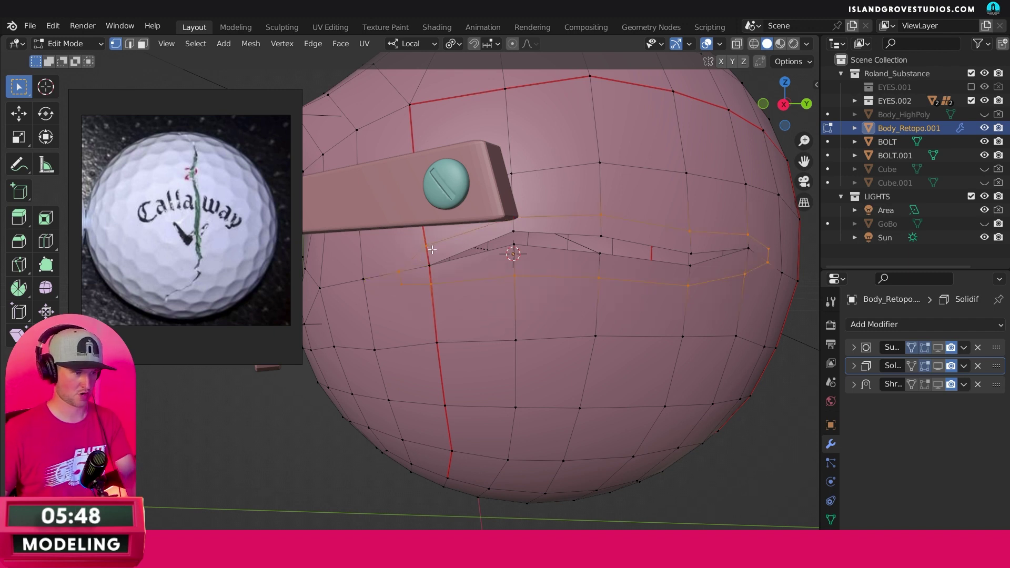
Step: Merge the paired cut vertices at the front and rear ends of the new loop so each end comes to a single point
click(407, 295)
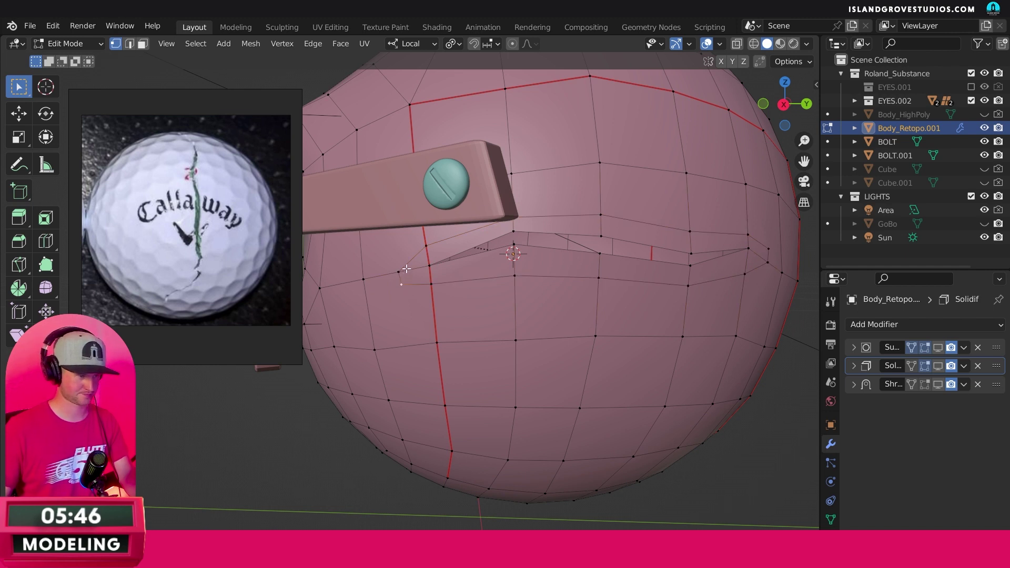
scroll(407, 269, up, 2)
scroll(413, 277, up, 2)
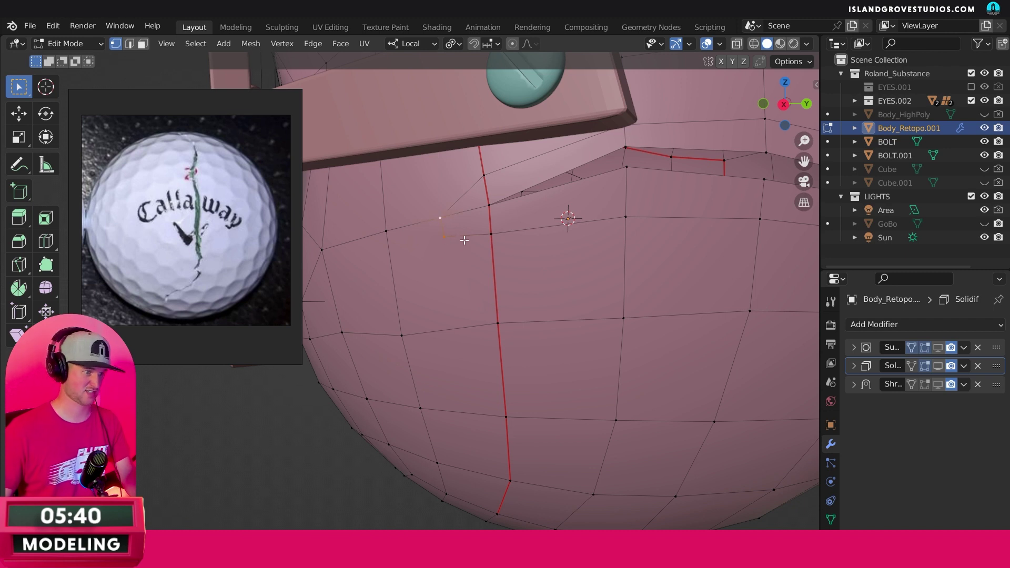
scroll(454, 243, down, 2)
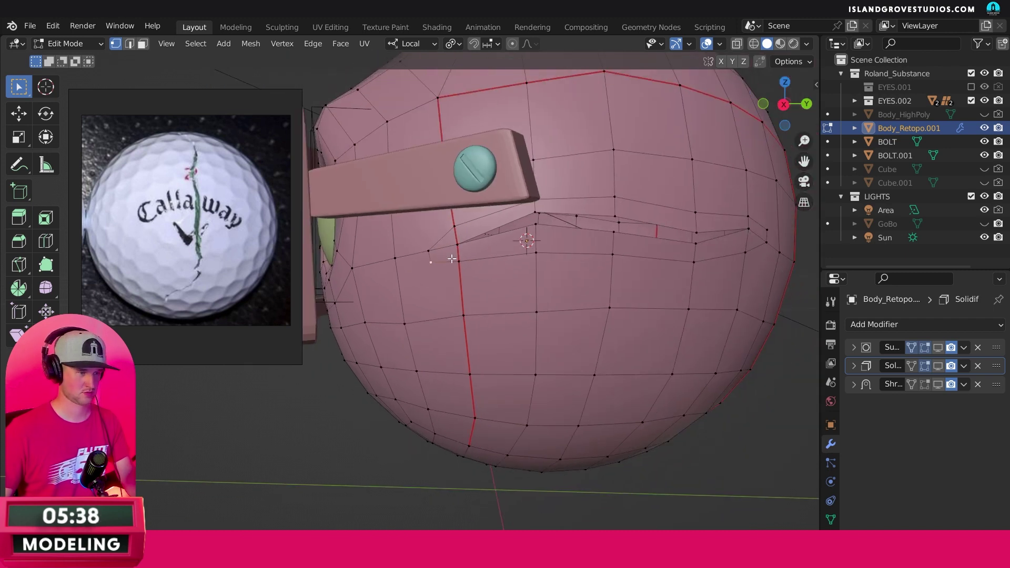
key(m)
click(438, 264)
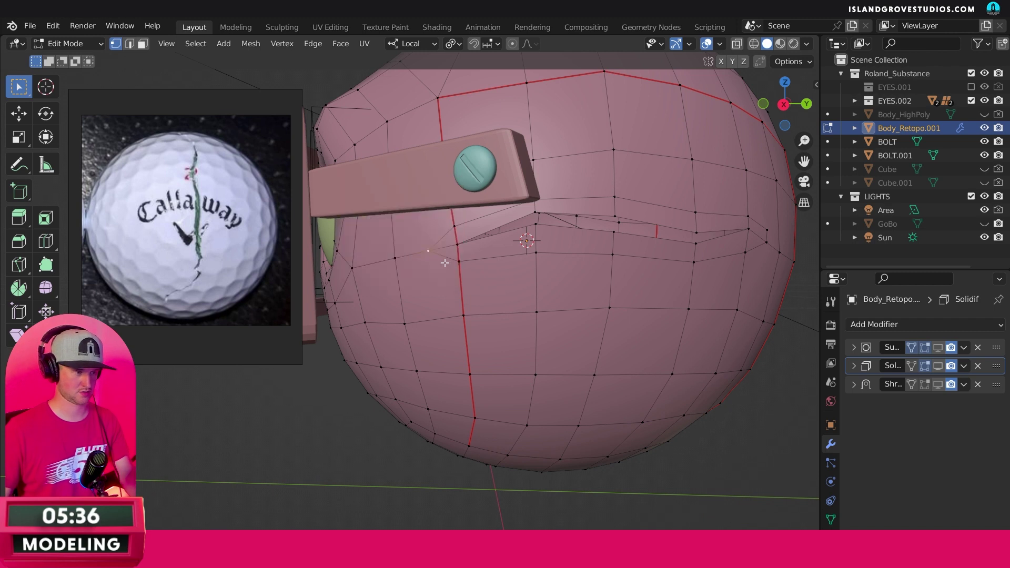
middle_drag(579, 271, 567, 277)
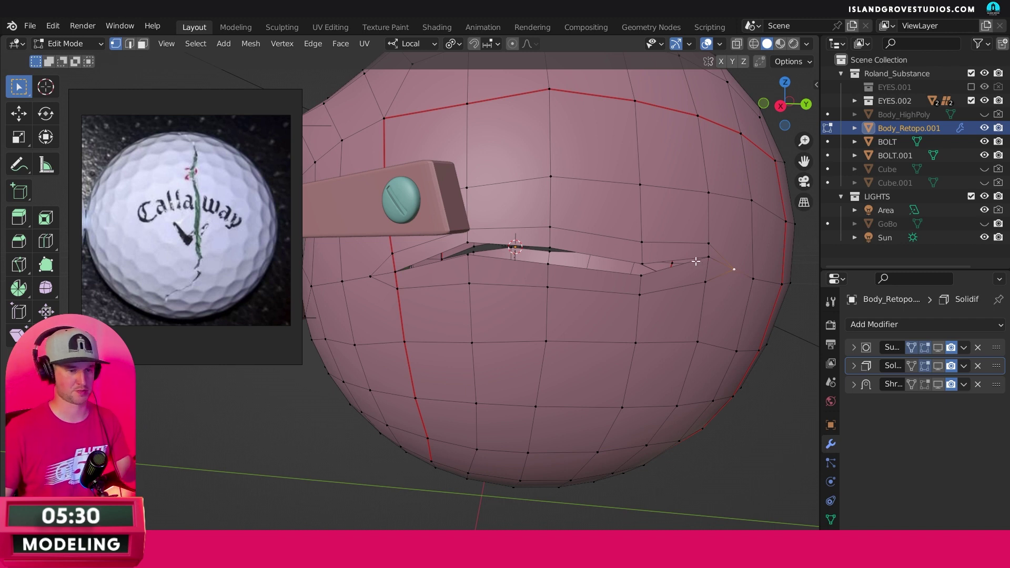
Step: Examine the new edge loop around the crack with the Subdivision modifier displayed in the viewport, and hide the modifier again
key(Tab)
key(Tab)
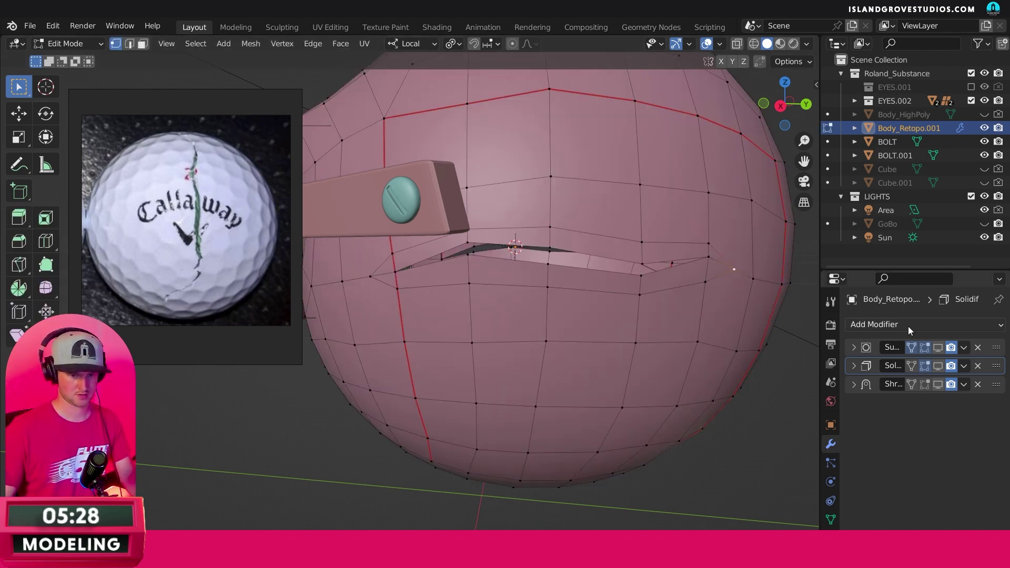
click(939, 348)
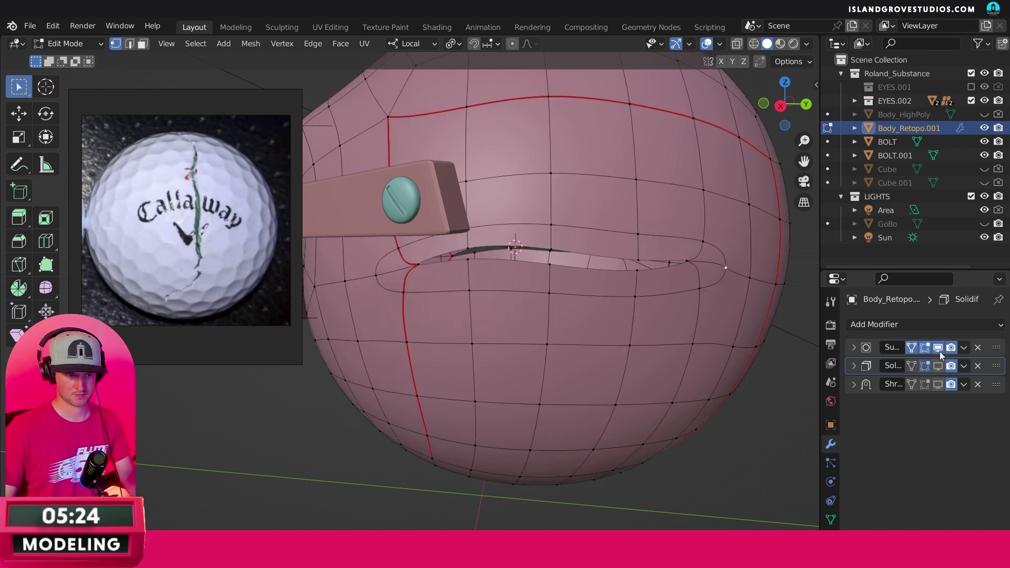
middle_drag(557, 295, 555, 289)
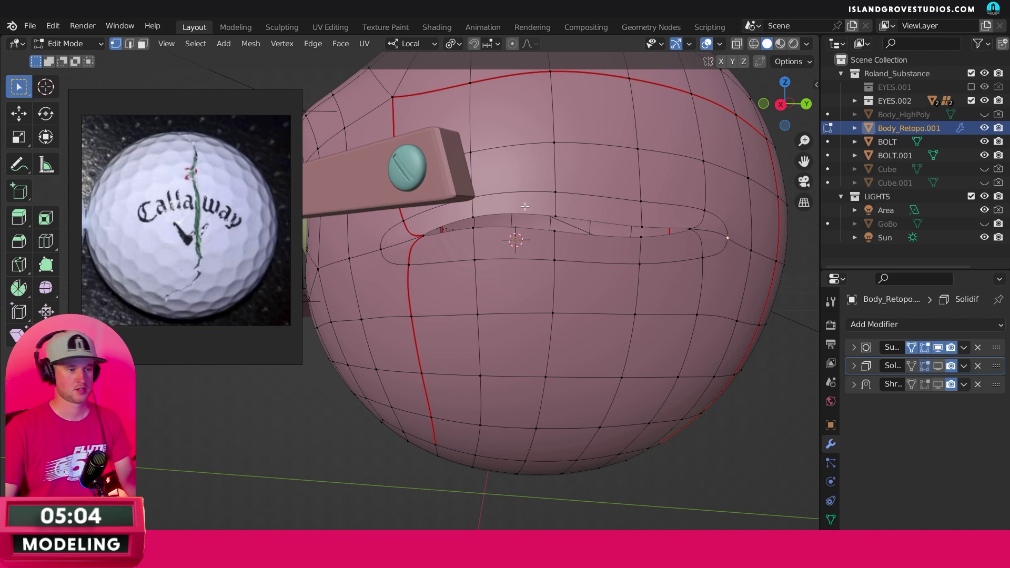
click(938, 347)
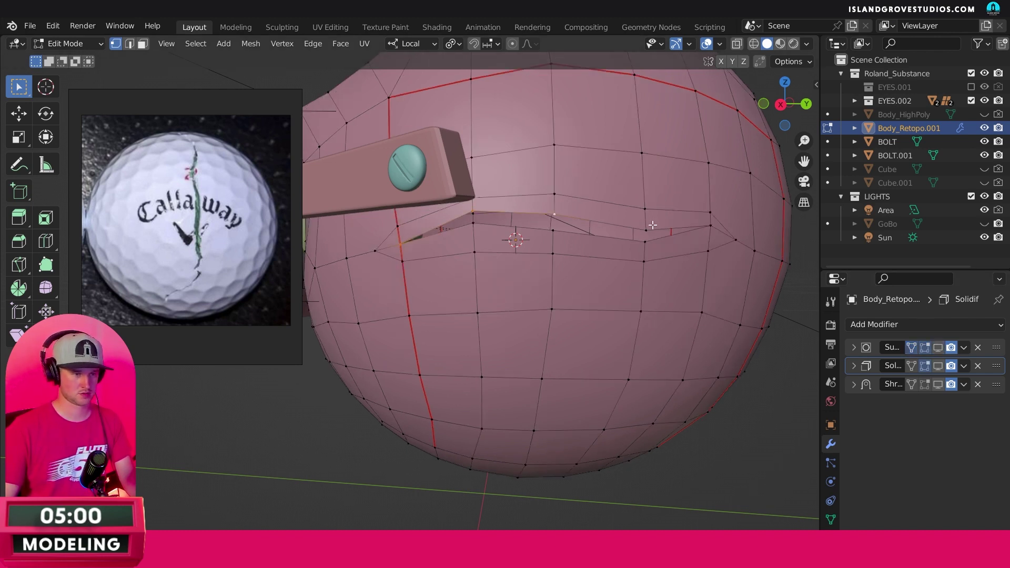
Step: Select the vertices around the crack's border and subdivide its edges with 2 cuts
ctrl+click(710, 226)
shift+click(551, 233)
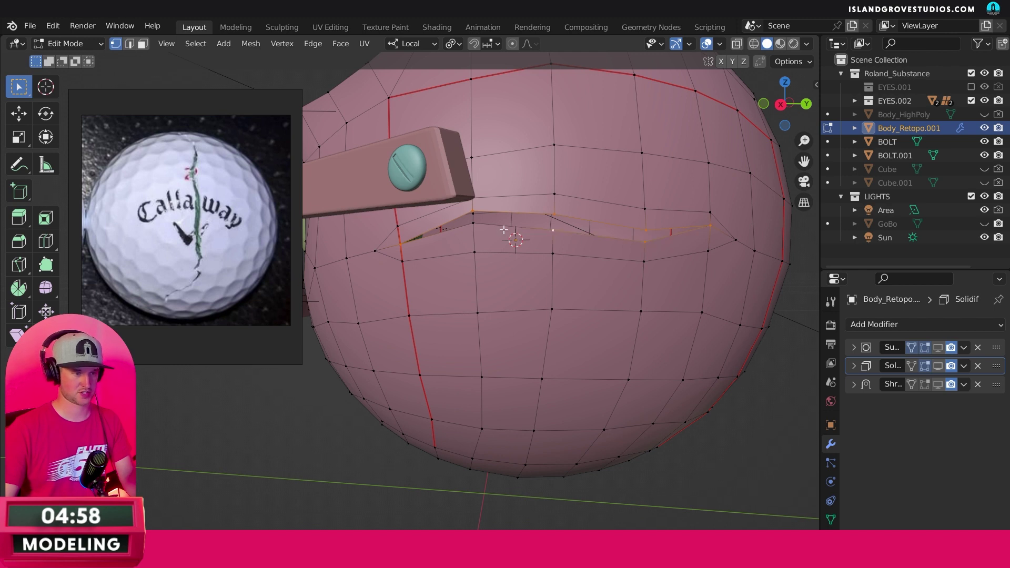
right_click(470, 226)
click(468, 225)
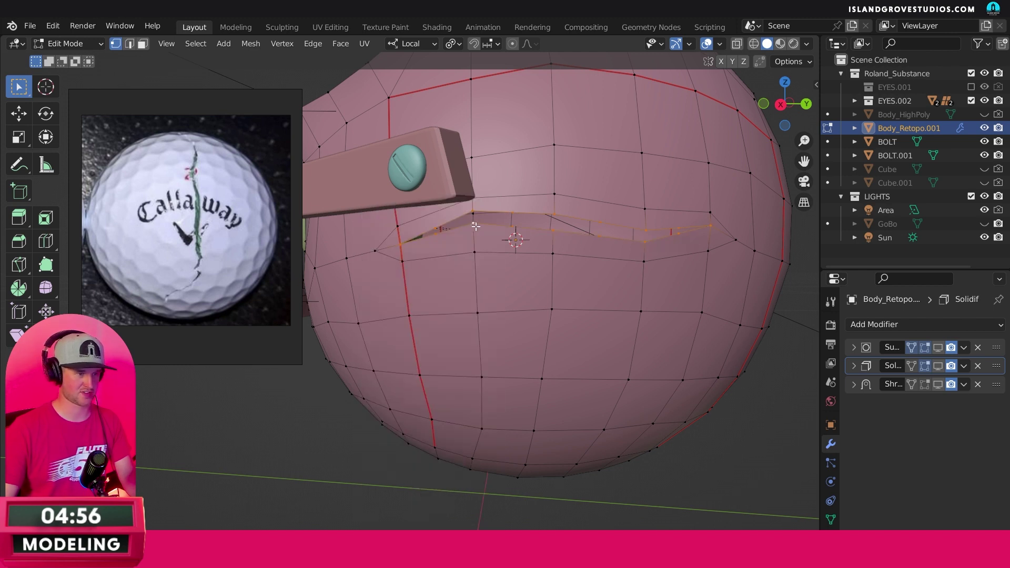
click(98, 540)
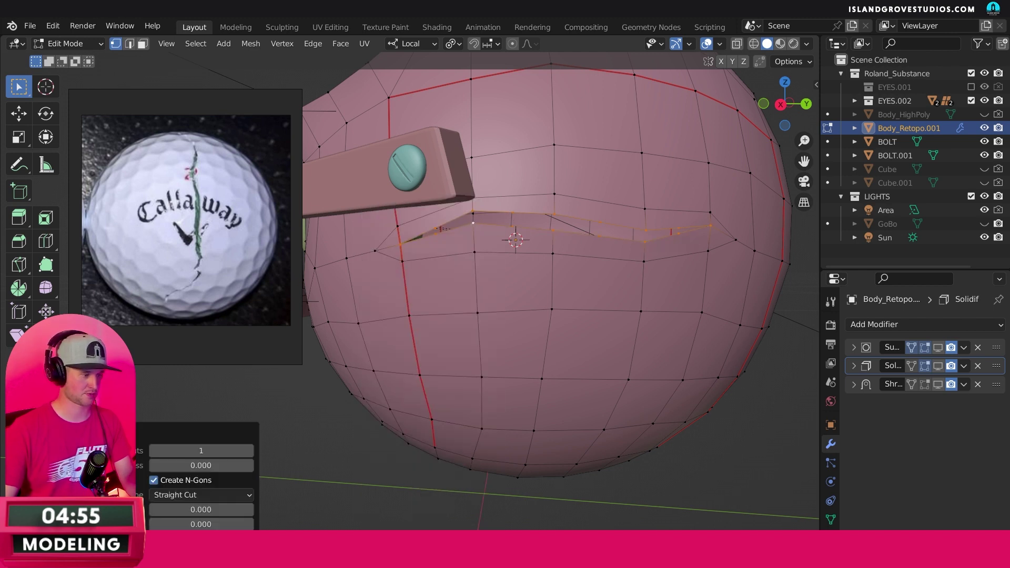
click(248, 452)
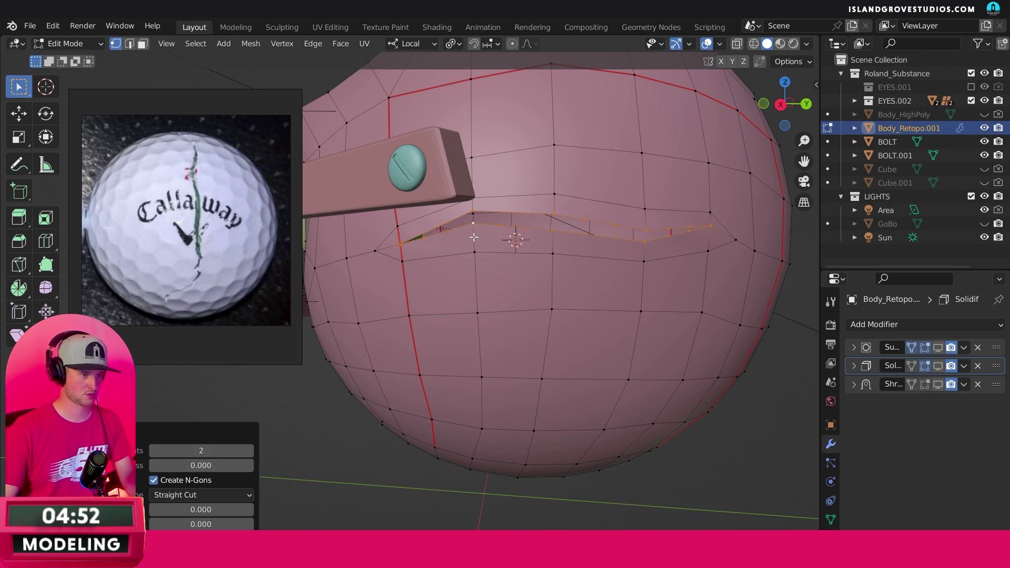
Step: Move new vertices on the upper and lower borders near the crack's front end to make the outline more jagged
click(426, 232)
key(g)
click(445, 227)
click(501, 212)
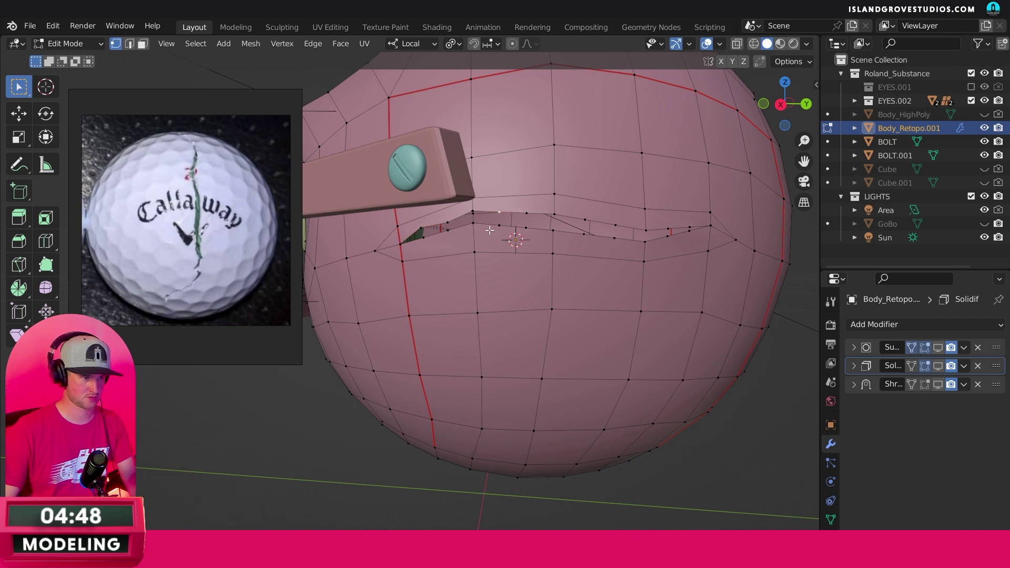
click(447, 232)
key(g)
click(445, 231)
click(724, 277)
click(451, 234)
drag(451, 234, 448, 237)
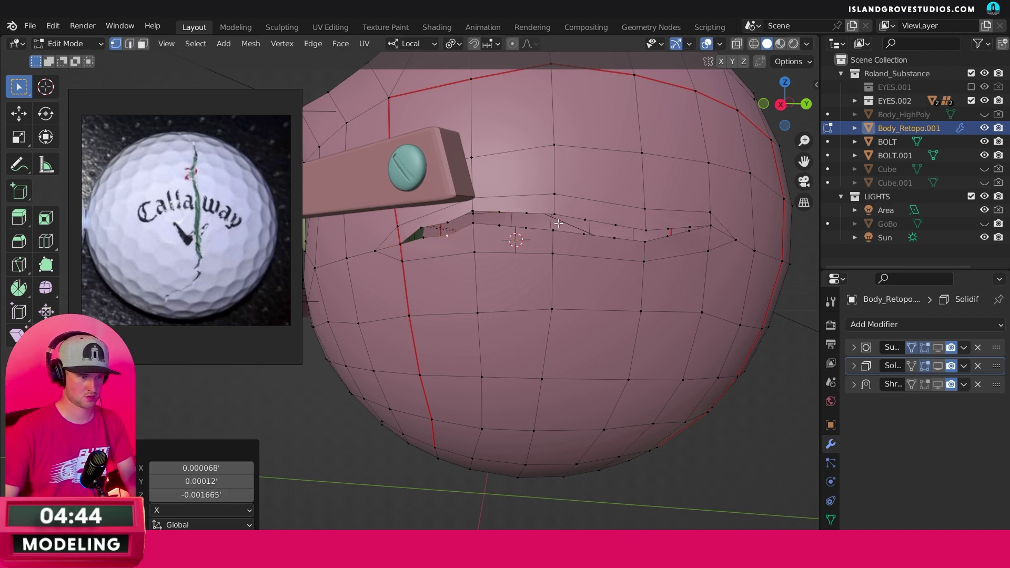
Step: Shift a new vertex on the crack's upper border, just ahead of its middle
click(526, 212)
key(g)
click(524, 214)
shift+click(505, 213)
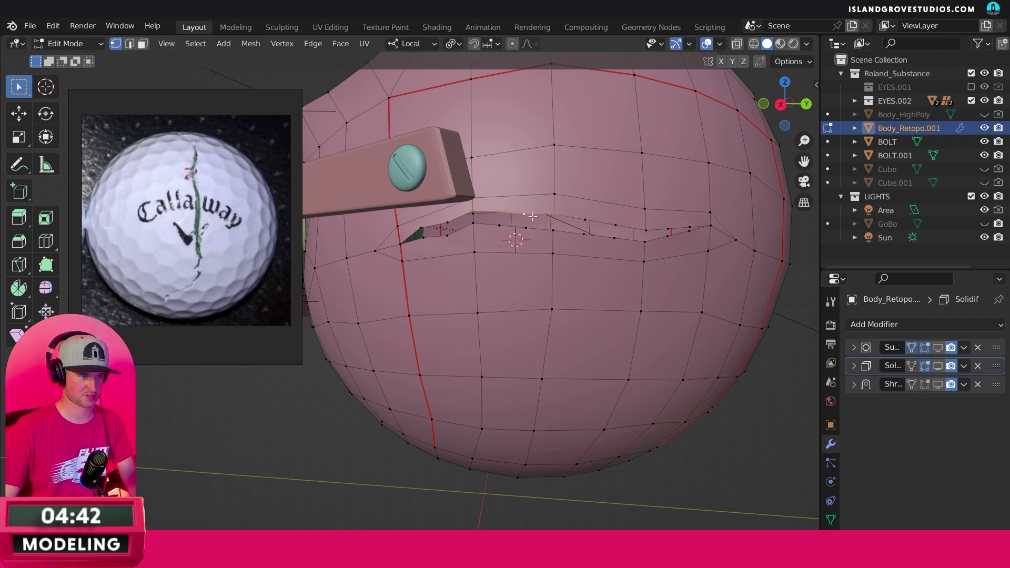
Step: Display the Subdivision modifier in the viewport and inspect the jagged crack in Object Mode and Edit Mode
key(Tab)
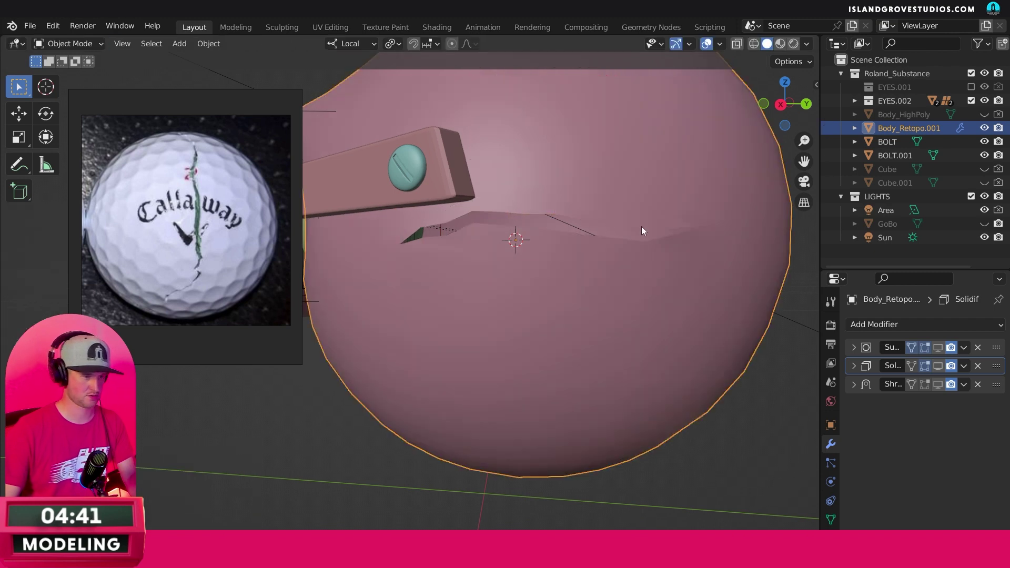
click(938, 349)
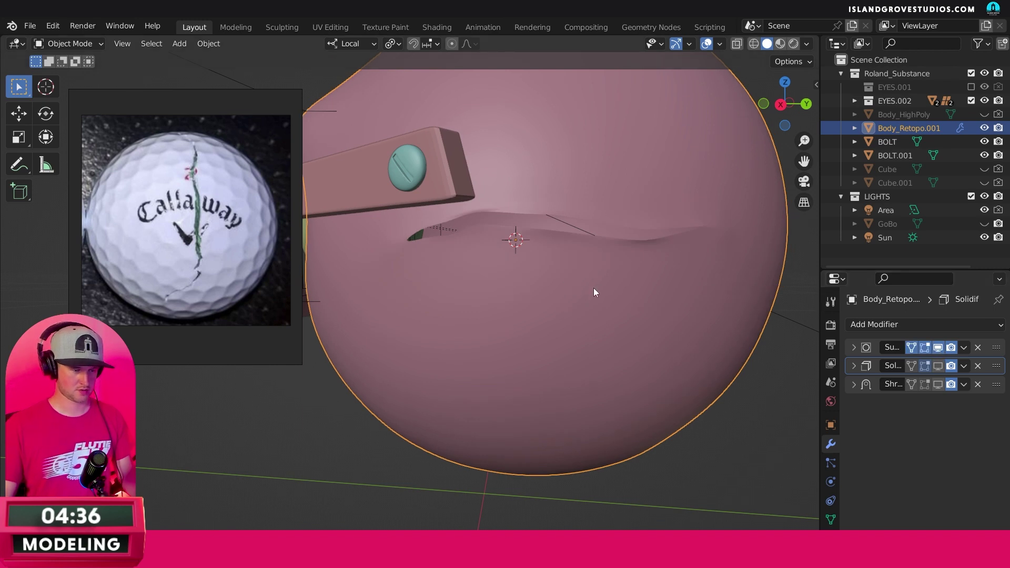
key(Tab)
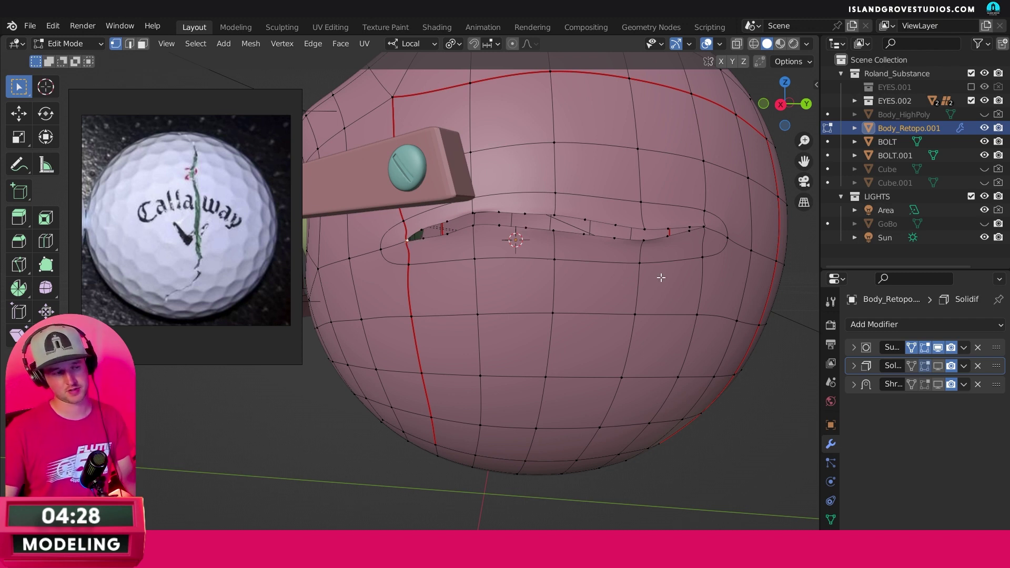
key(Tab)
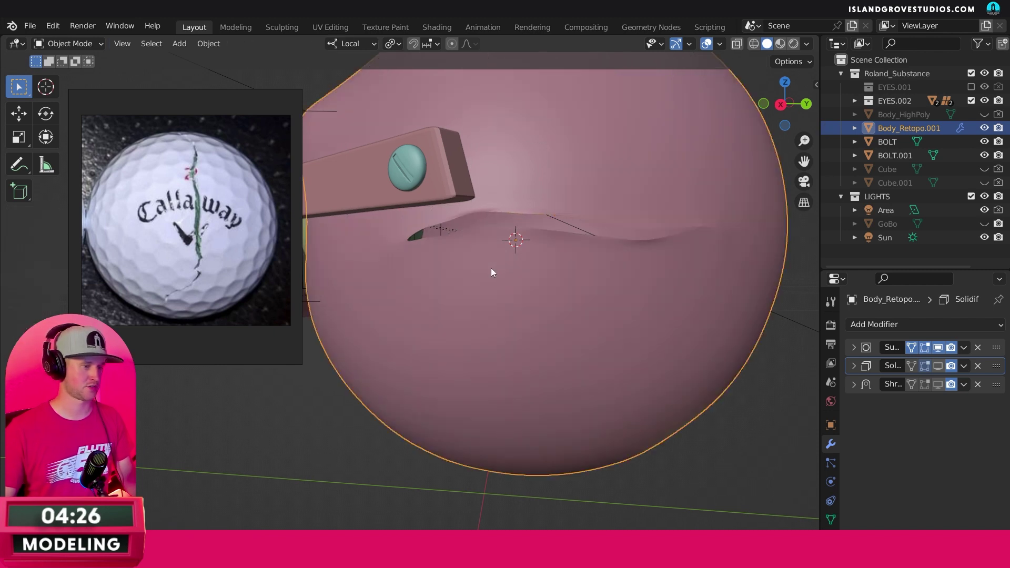
Step: Undo the vertex moves, the border subdivision and the knife-cut loop around the crack
key(Tab)
key(ctrl+z)
key(ctrl+z)
key(ctrl+z)
key(ctrl+z)
key(ctrl+z)
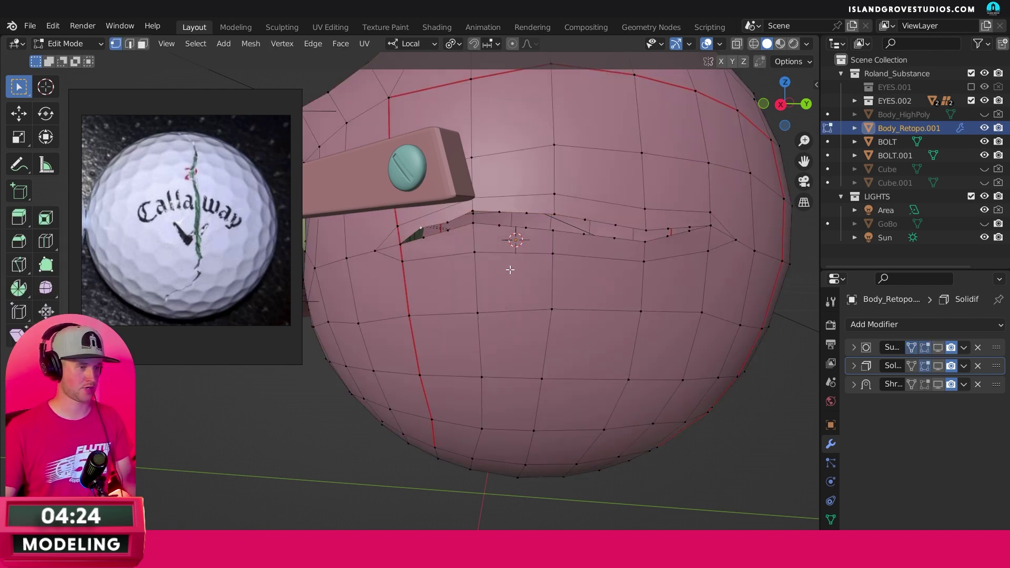
key(Tab)
key(Tab)
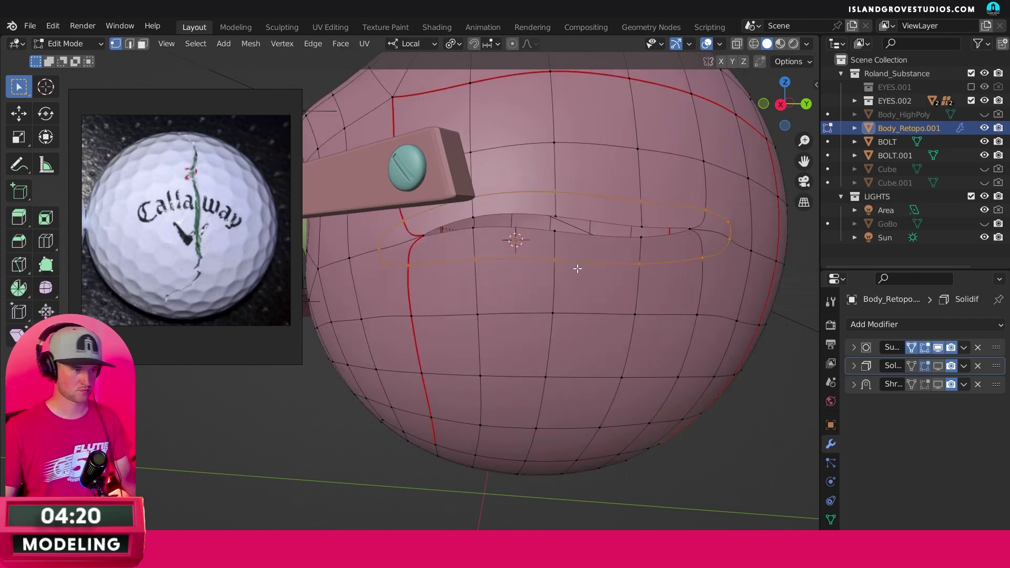
key(Tab)
key(Tab)
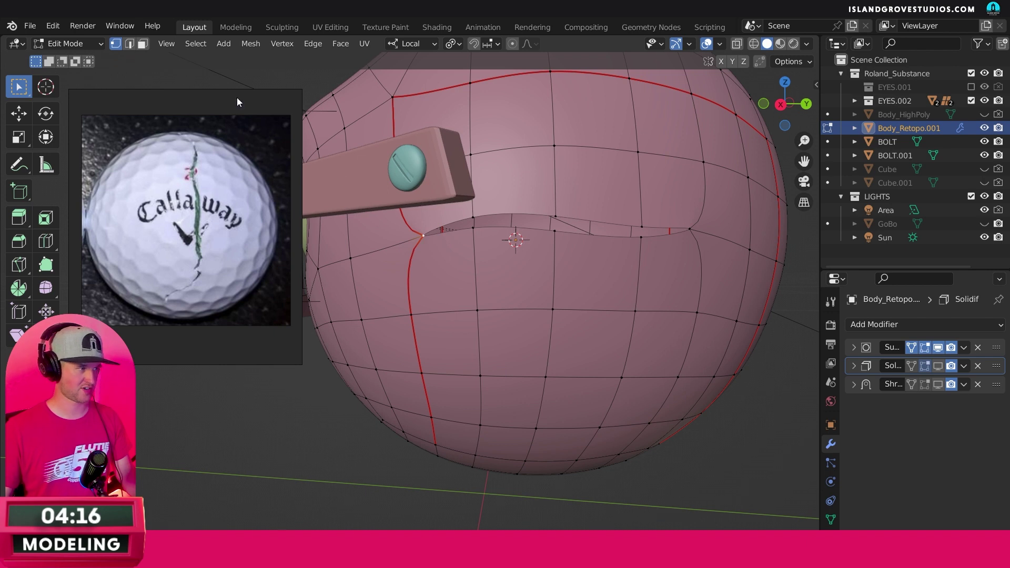
Step: Select the edges along the crack's upper and lower borders and apply an Edge Crease to them
click(129, 44)
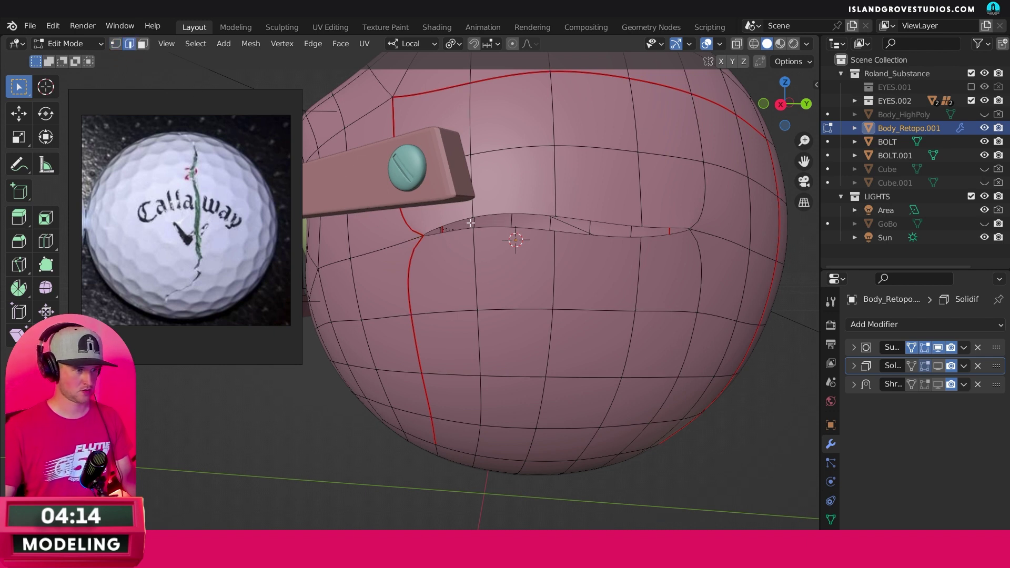
shift+click(458, 233)
shift+click(500, 220)
middle_drag(501, 222, 585, 335)
shift+click(584, 351)
shift+click(653, 356)
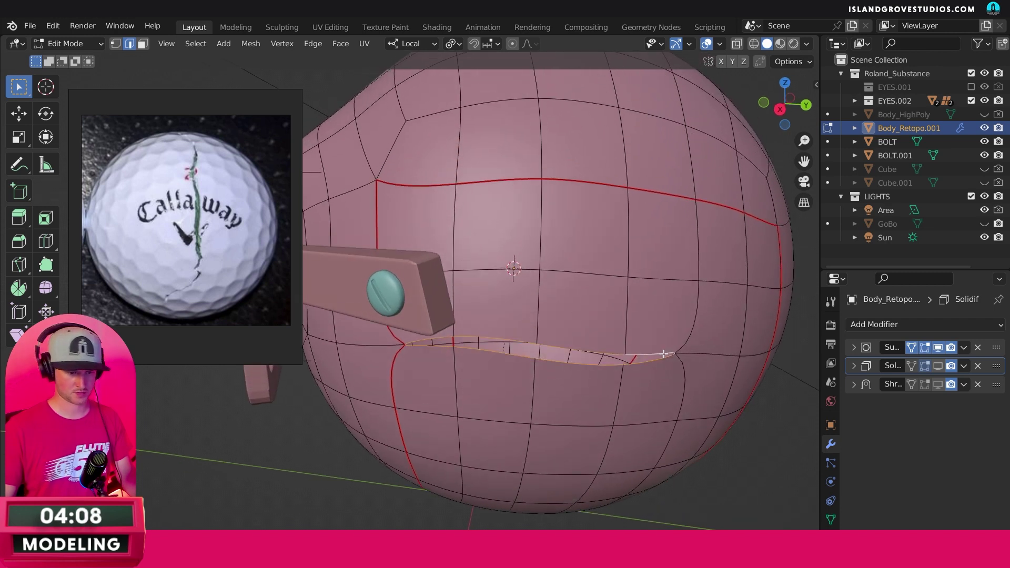
middle_drag(630, 327, 579, 226)
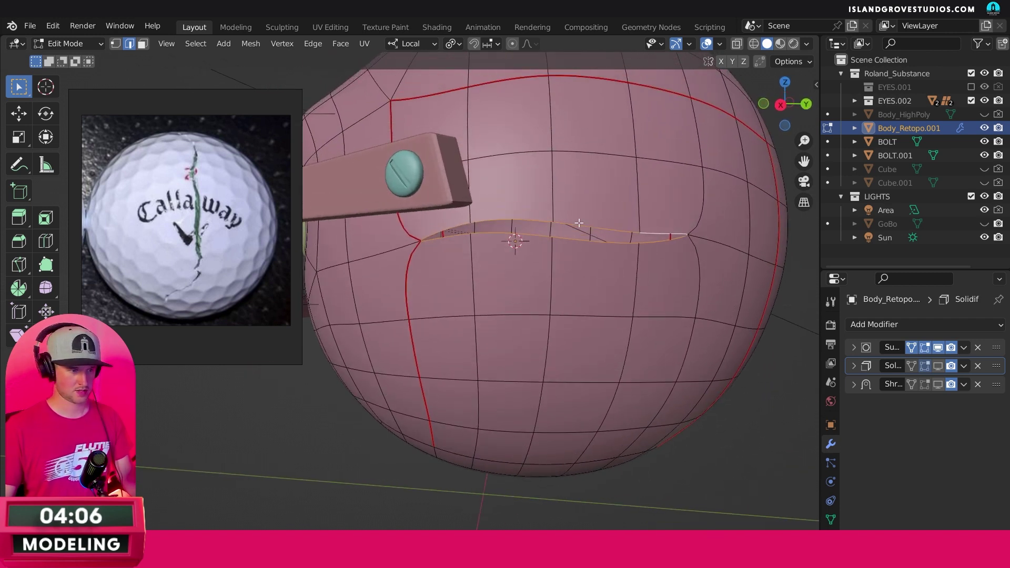
right_click(580, 227)
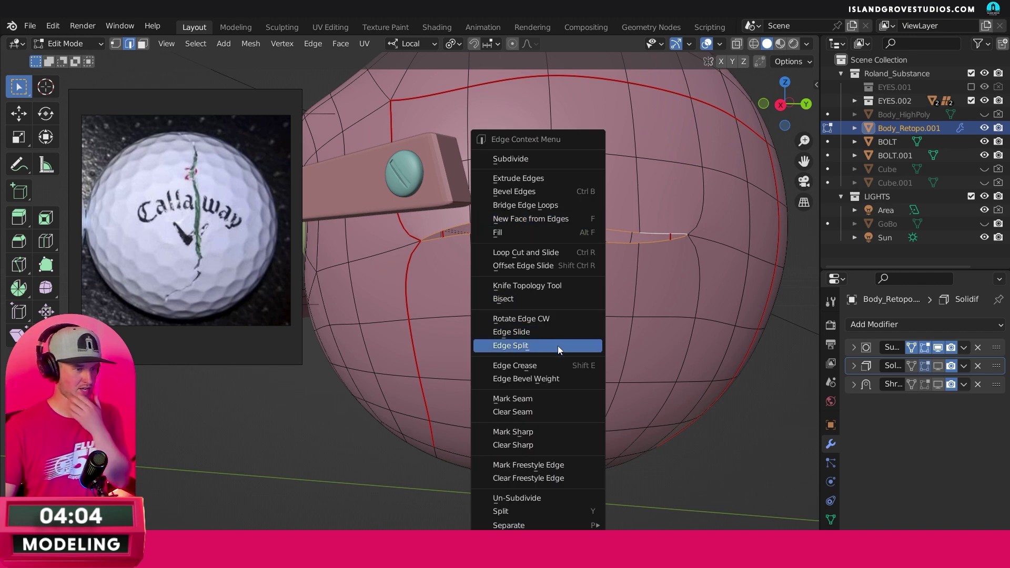
click(538, 365)
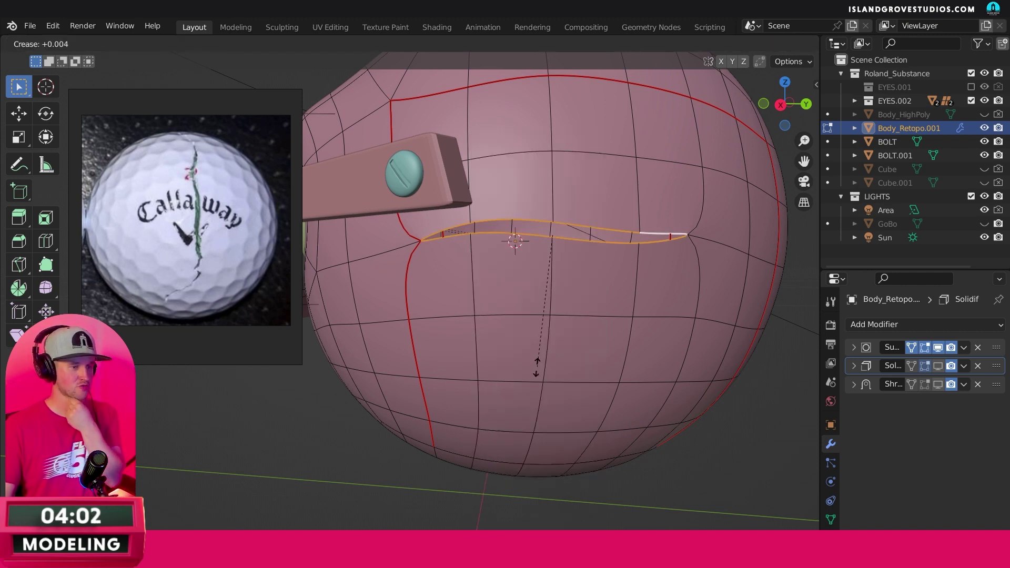
click(228, 478)
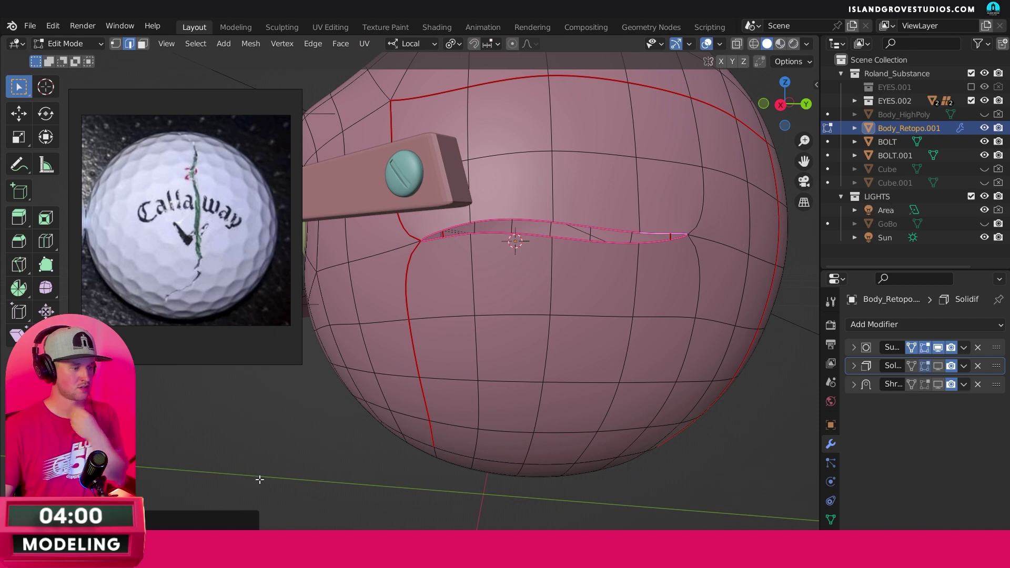
Step: Compare the creased crack in Object Mode and Edit Mode, and undo the edge crease
key(Tab)
key(Tab)
key(Tab)
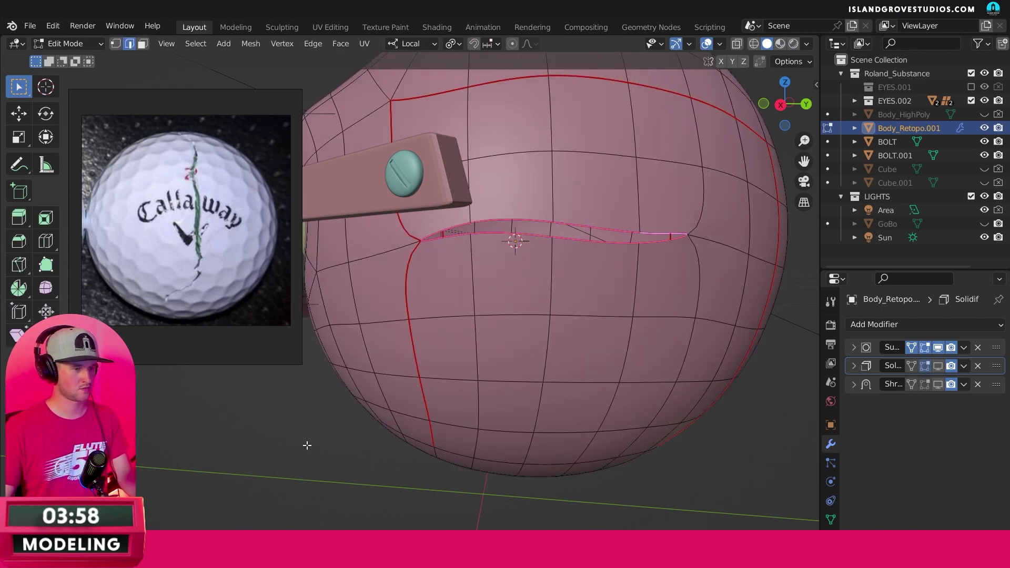
key(Tab)
Step: Try marking the crack's border edges as sharp, and undo the marking after checking it in Object Mode
right_click(545, 247)
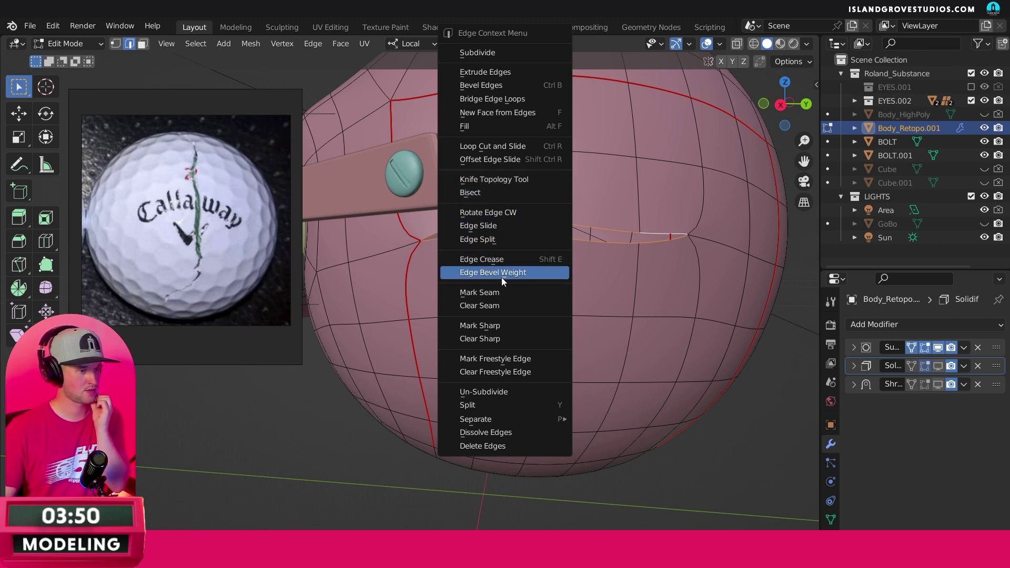
click(502, 326)
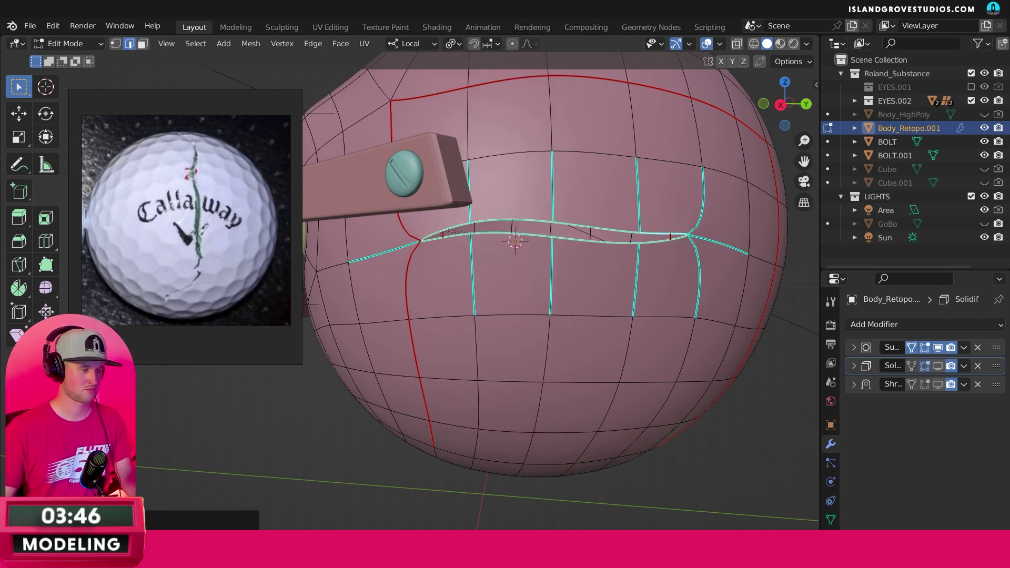
key(Tab)
middle_drag(228, 437, 551, 284)
key(Tab)
key(Tab)
key(Tab)
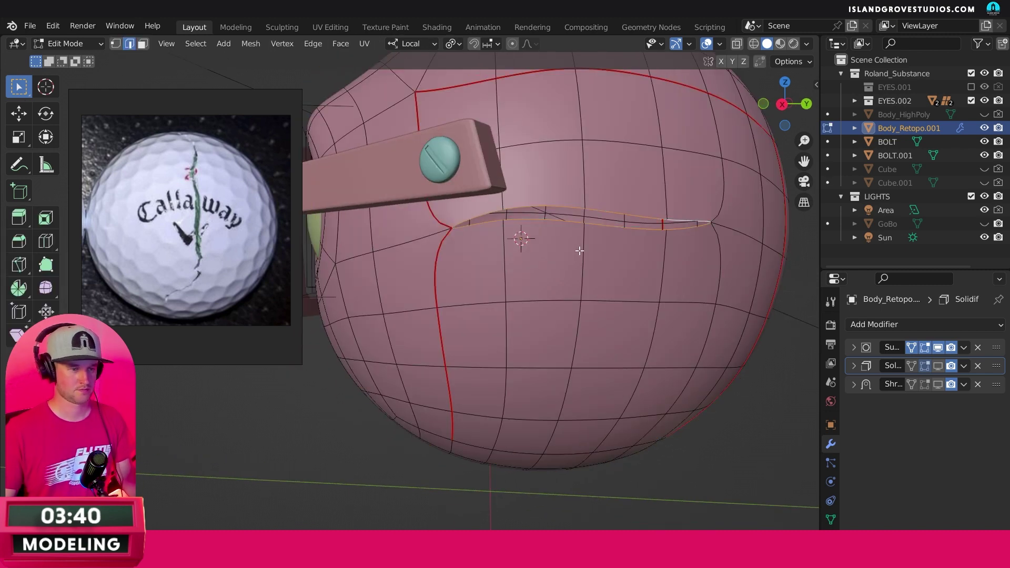
Step: Examine the vertex at the crack's front tip, where the seam meets the opening
middle_drag(579, 251, 537, 253)
click(121, 44)
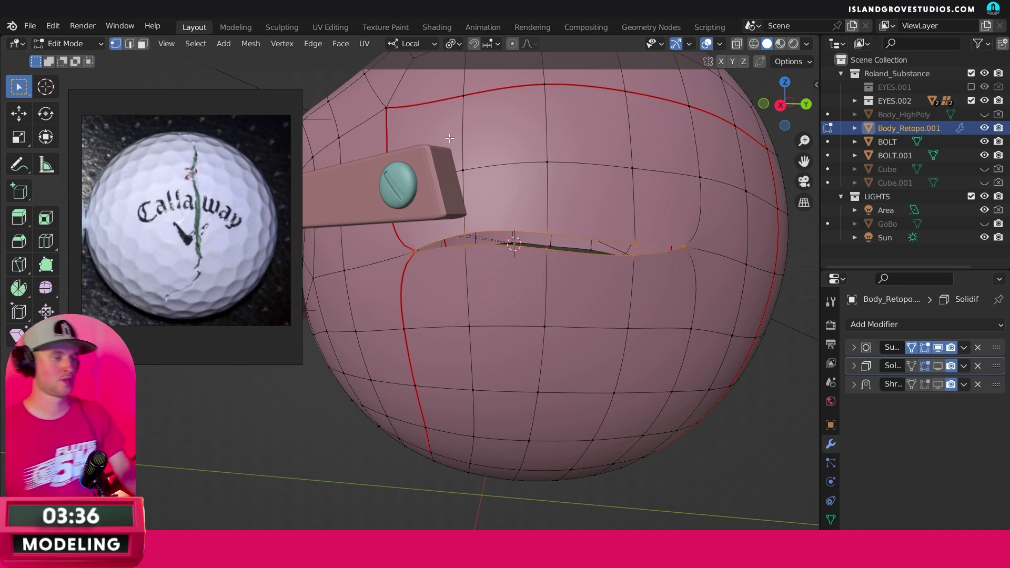
click(427, 256)
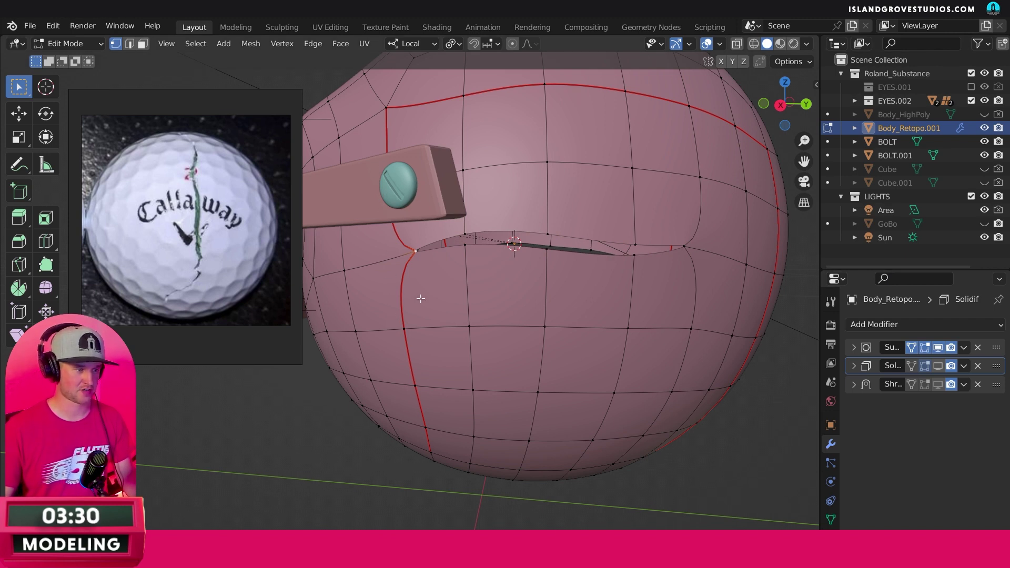
middle_drag(421, 298, 438, 296)
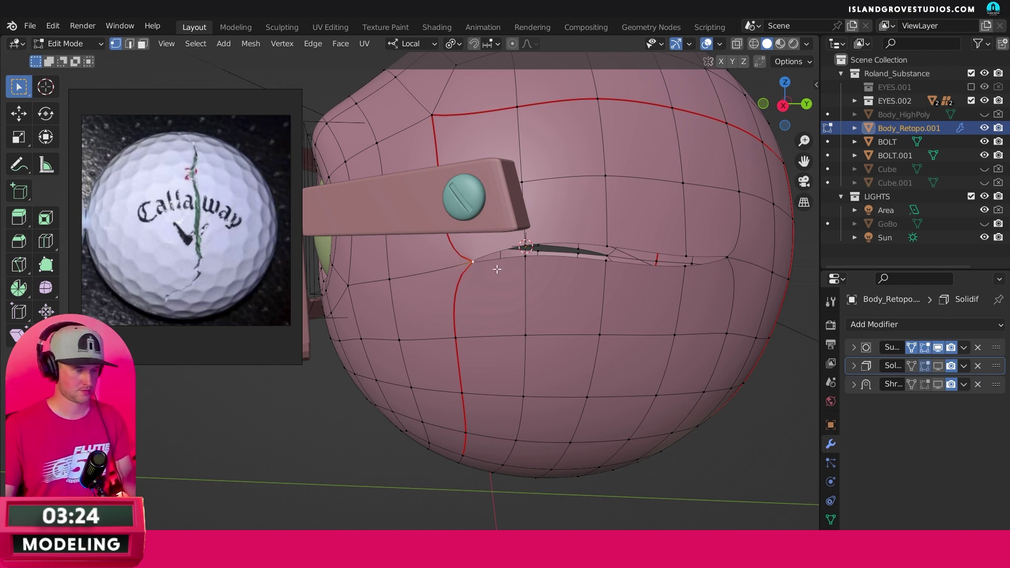
Step: Hide the Subdivision modifier and knife-cut a line above the crack from ahead of its front tip to beyond its rear tip
click(937, 347)
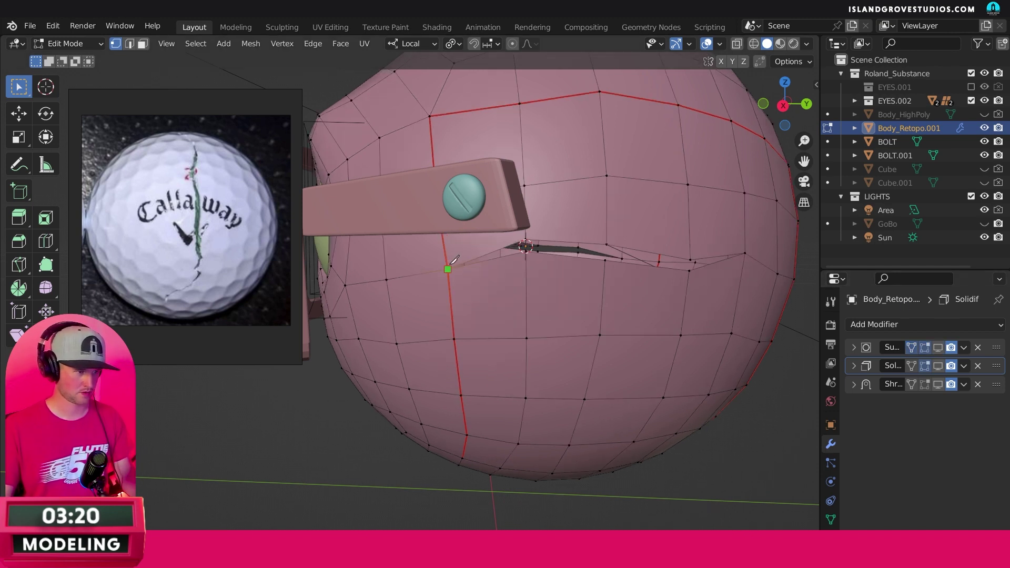
click(428, 271)
click(525, 224)
click(690, 241)
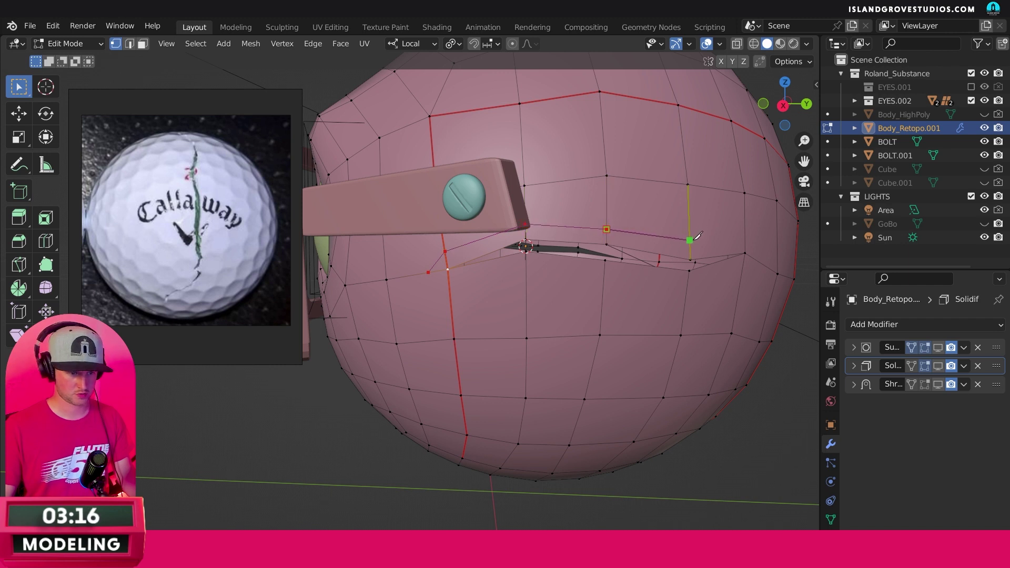
click(744, 243)
click(762, 263)
Step: Bring the knife cut back beneath the crack to its starting point and confirm the closed loop around the opening
click(742, 273)
click(687, 286)
click(603, 284)
click(526, 279)
click(449, 285)
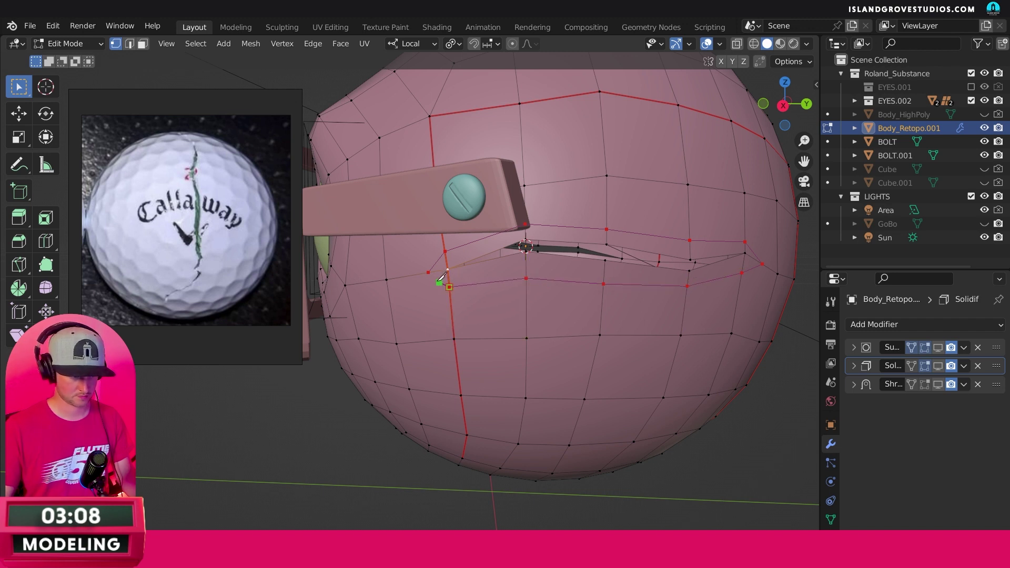
click(429, 272)
key(Return)
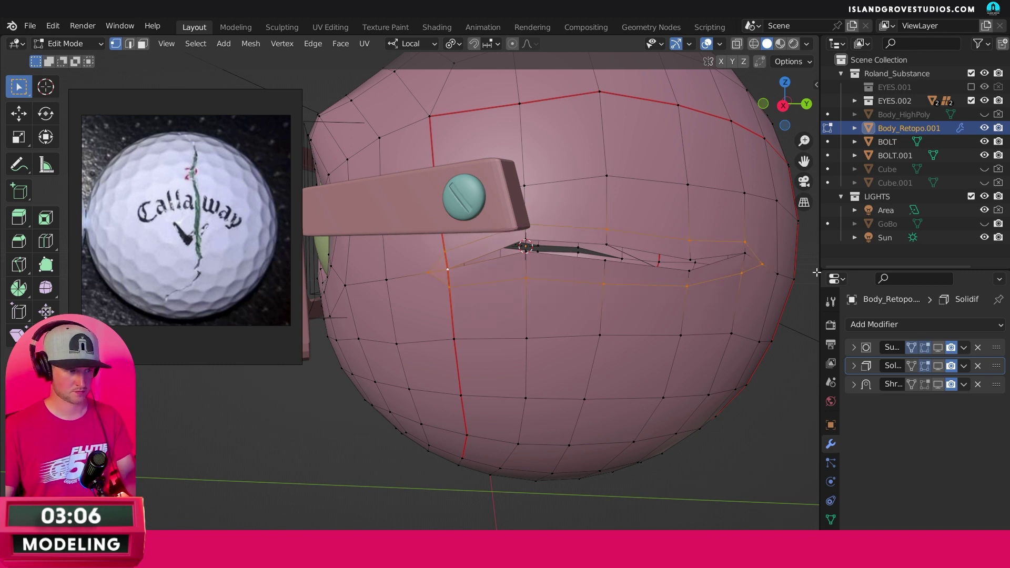
Step: Display the Subdivision modifier in the viewport and examine the crack's front tip inside the recut loop
click(939, 349)
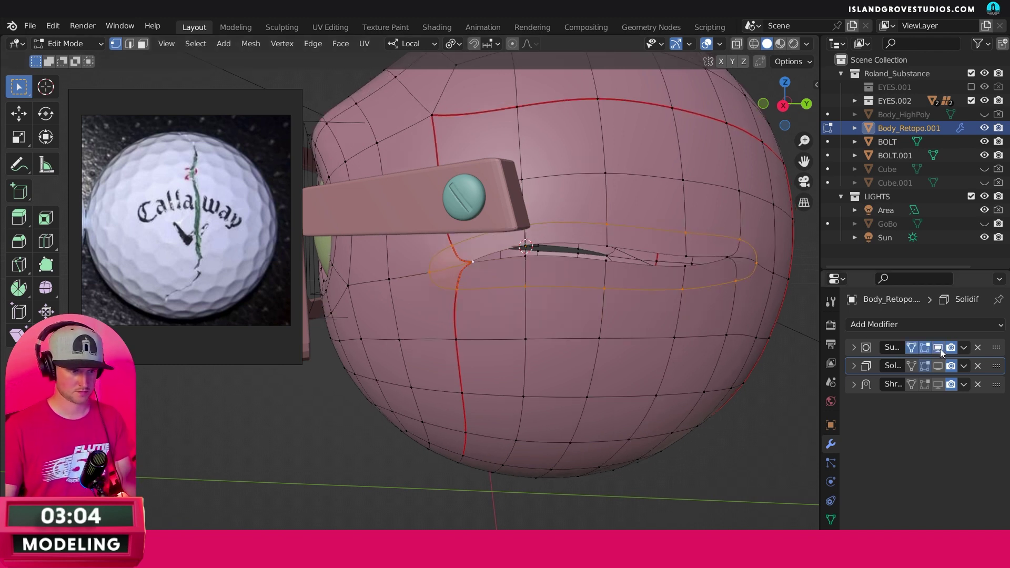
click(459, 277)
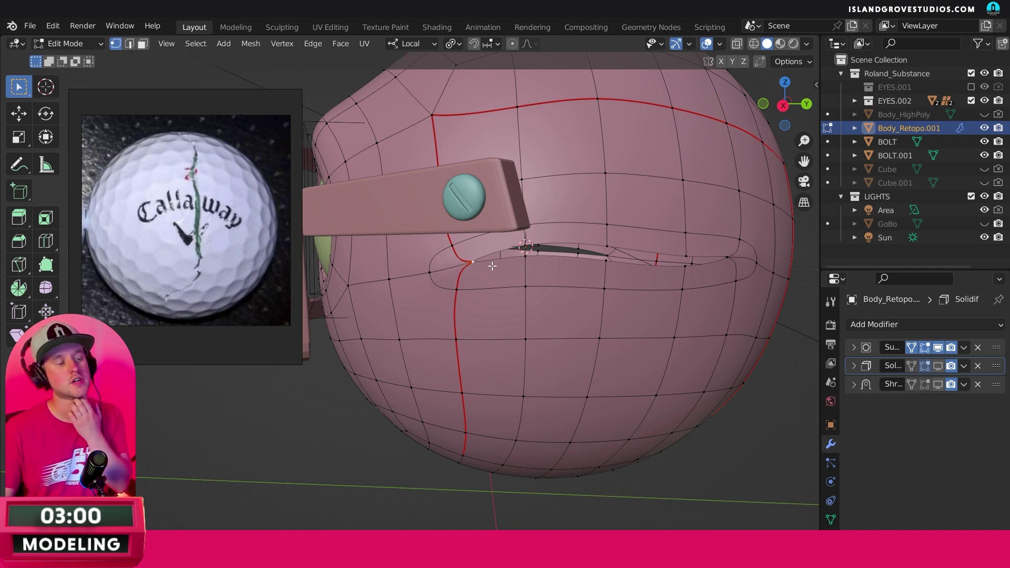
middle_drag(536, 287, 562, 279)
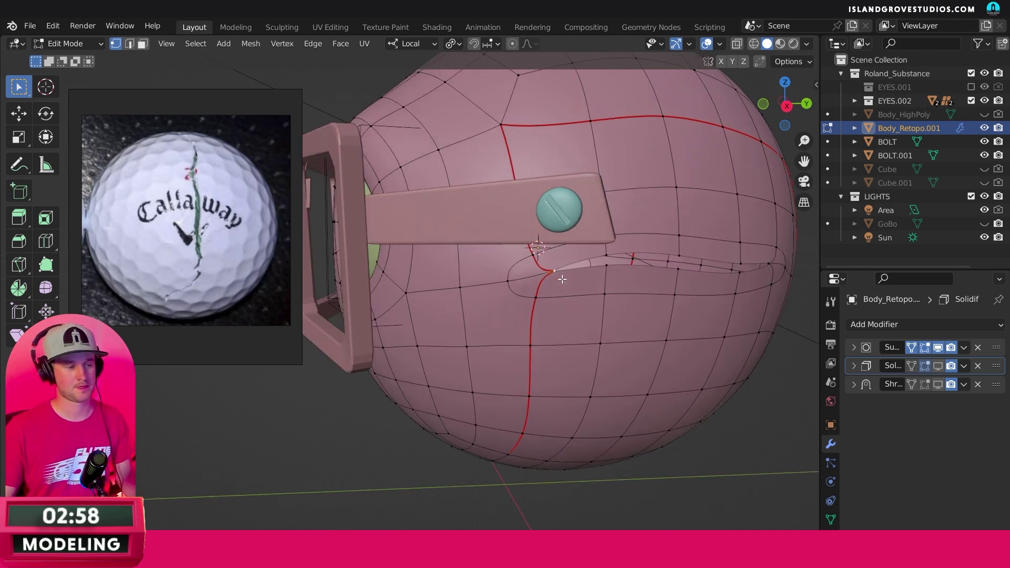
key(Tab)
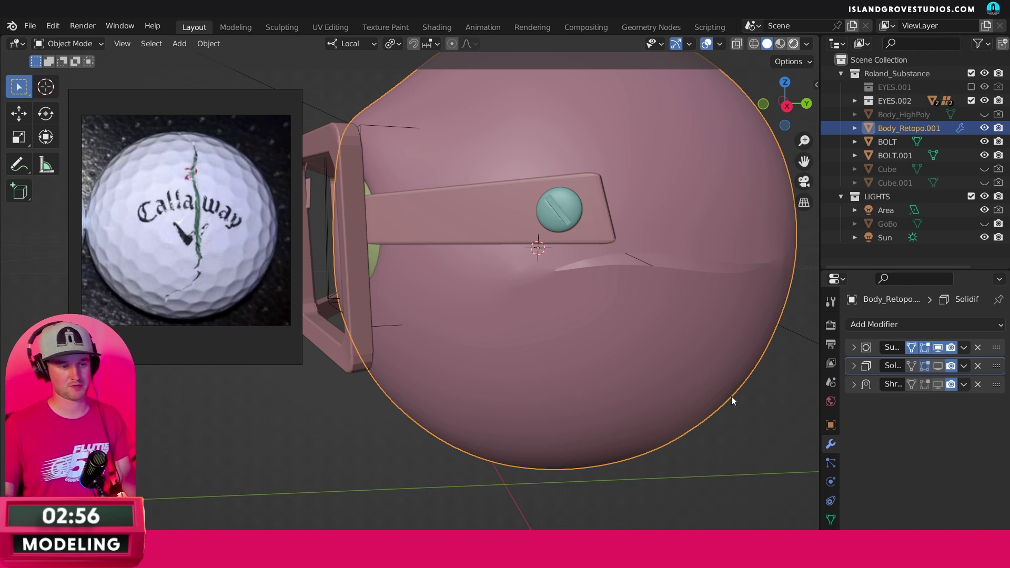
Step: Display the viewport in rendered shading and rotate the Sun light to -273° on Z so the side crack is well lit
key(z)
key(6)
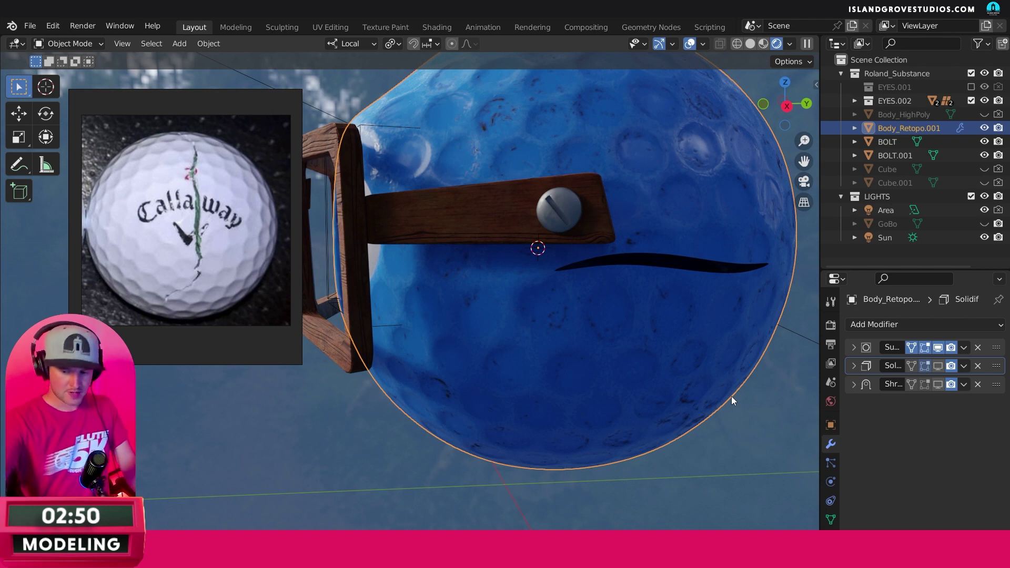
middle_drag(539, 299, 532, 295)
click(803, 293)
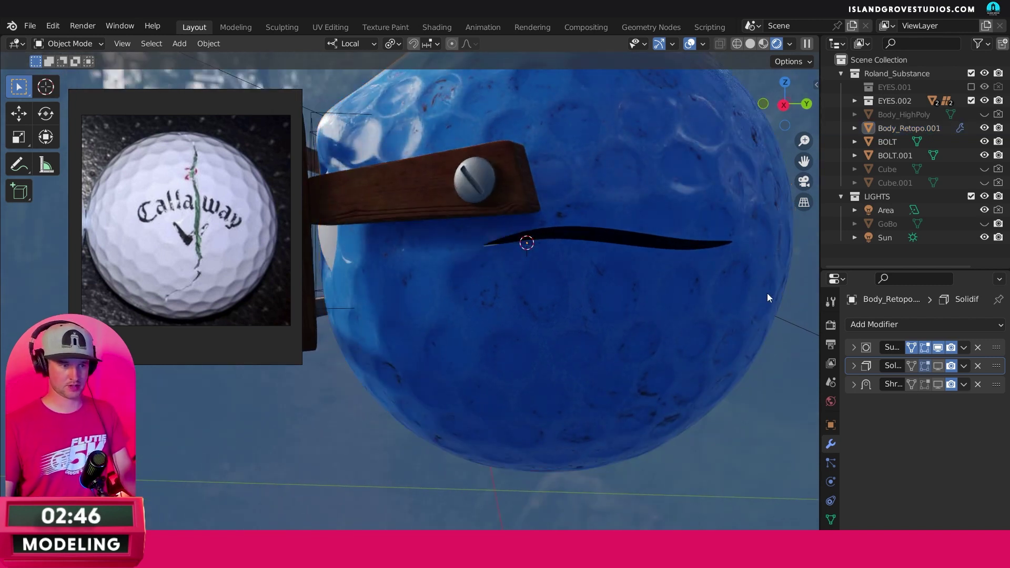
click(903, 237)
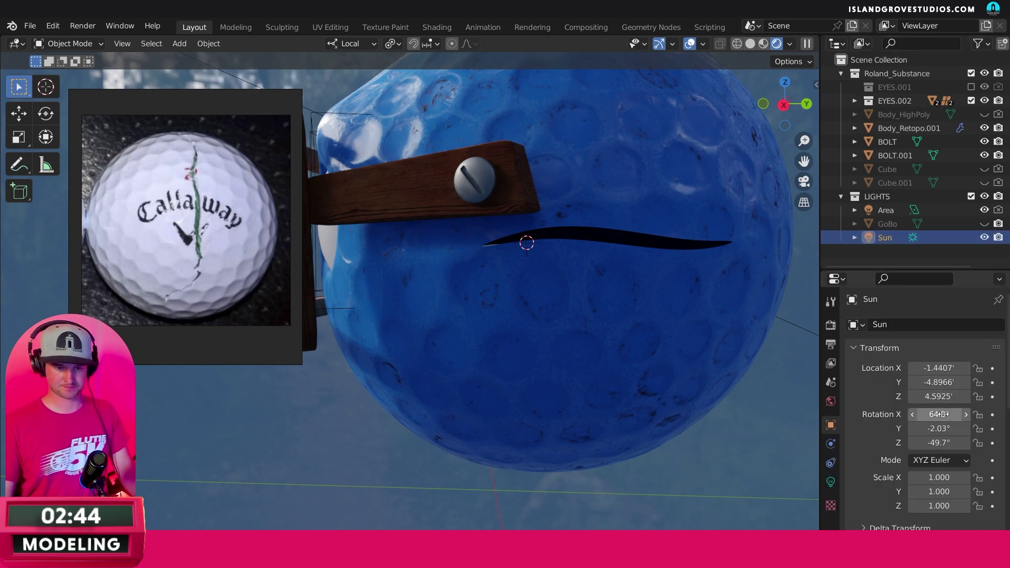
drag(938, 443, 410, 399)
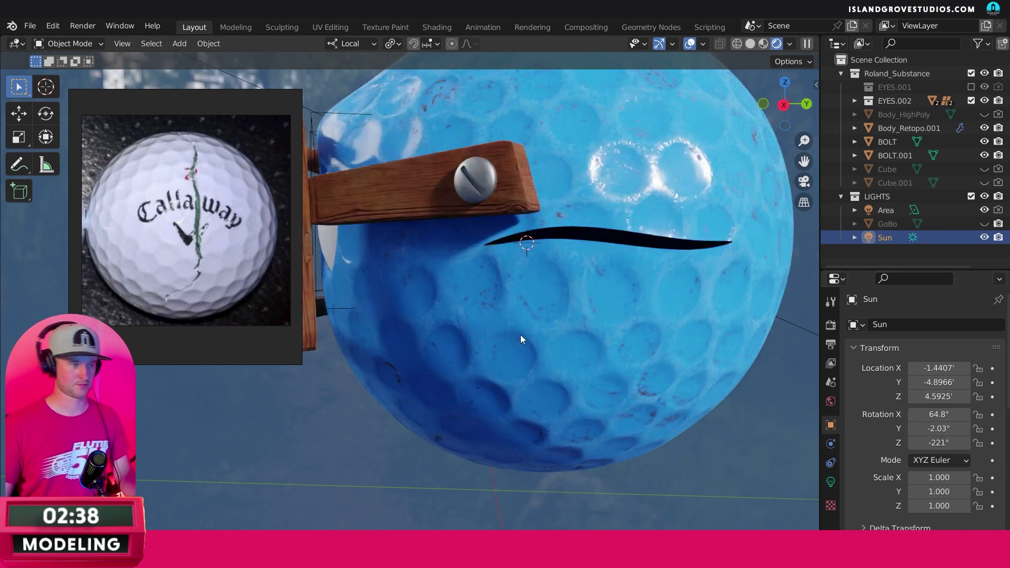
drag(939, 442, 657, 462)
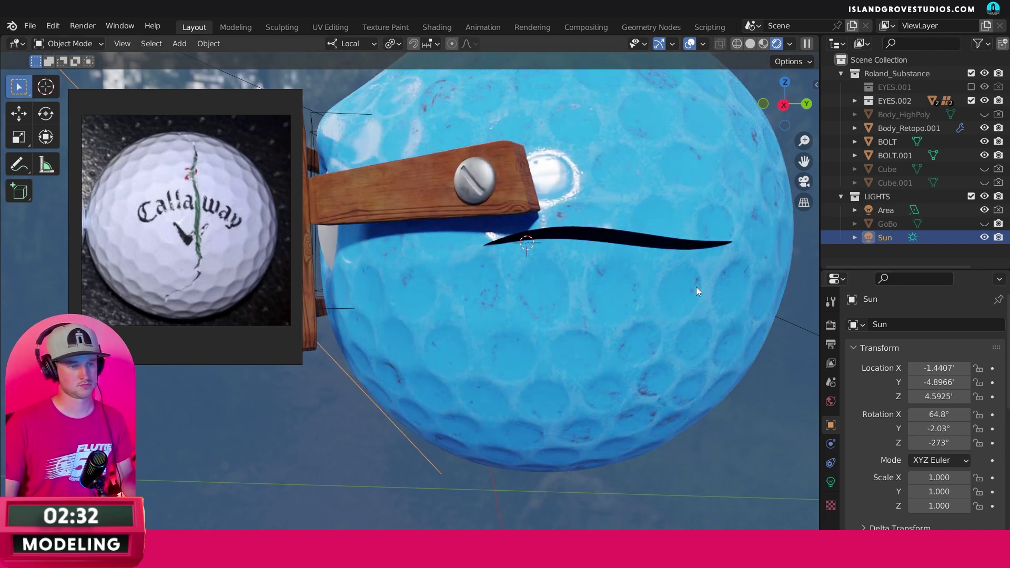
middle_drag(717, 249, 704, 248)
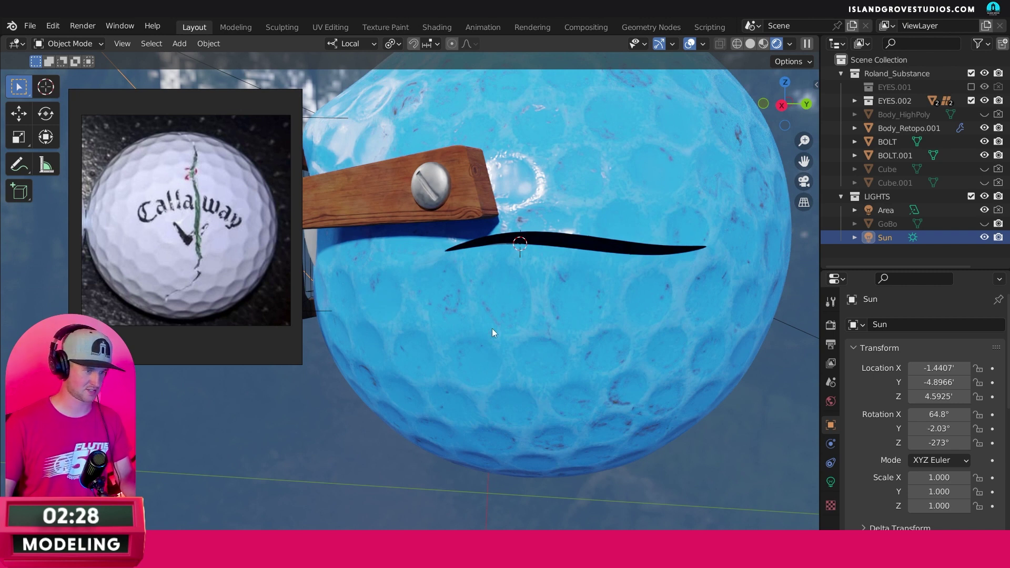
scroll(497, 315, down, 4)
scroll(502, 310, up, 2)
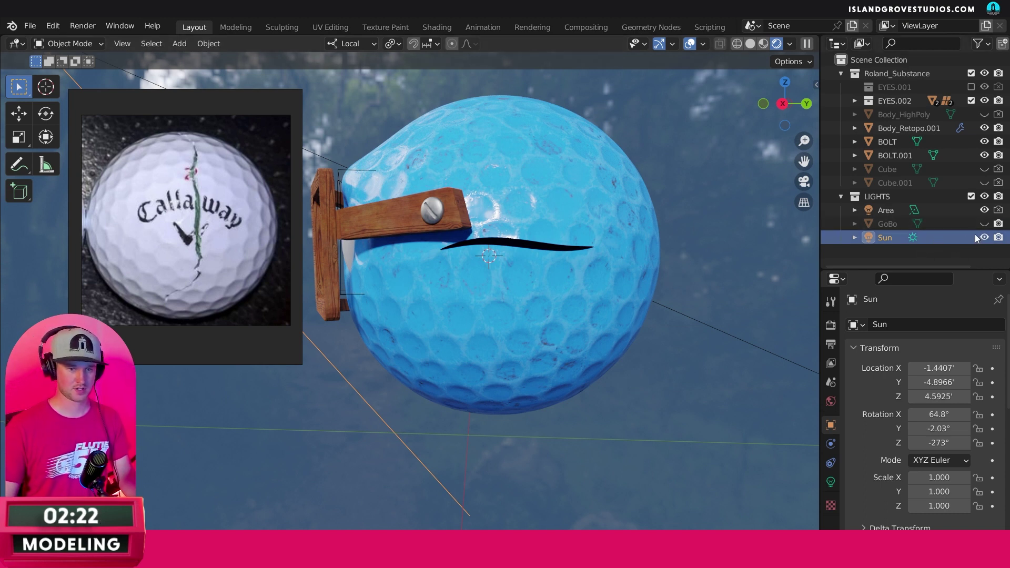
Step: Return the viewport to solid shading and open the retopologized body for mesh editing at the side crack
click(750, 44)
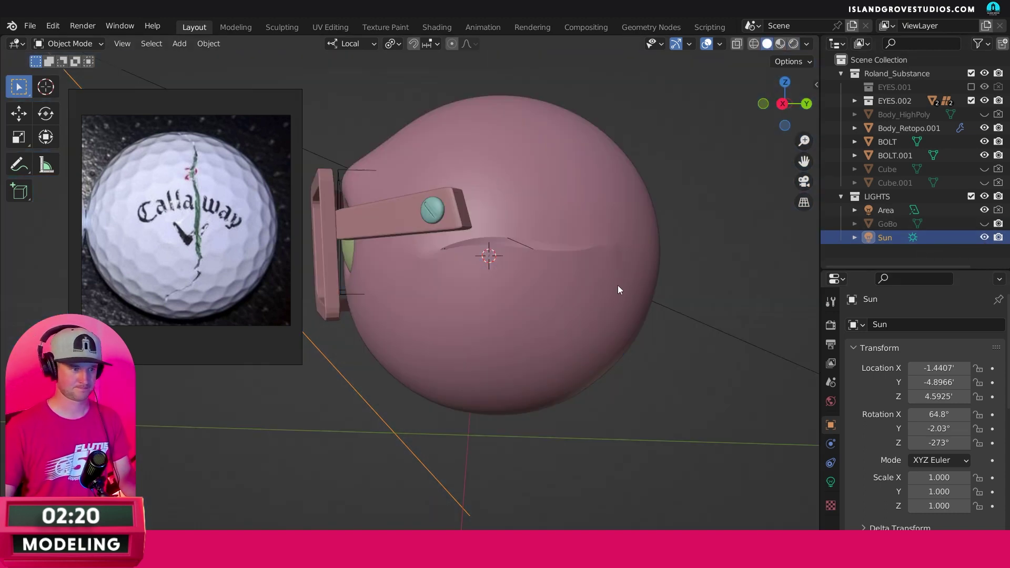
click(540, 277)
key(Tab)
middle_drag(559, 290, 345, 301)
shift+middle_drag(489, 307, 568, 318)
scroll(516, 284, up, 3)
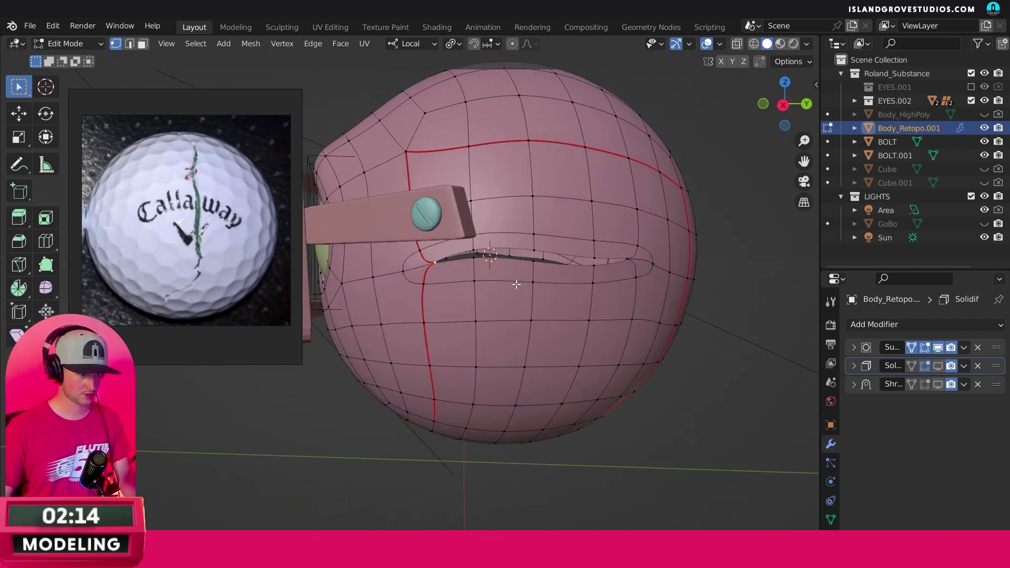
Step: Select the crack opening's upper and lower boundary edges from the front tip to the rear tip
shift+middle_drag(501, 263, 483, 264)
shift+click(483, 224)
shift+click(491, 238)
shift+click(584, 231)
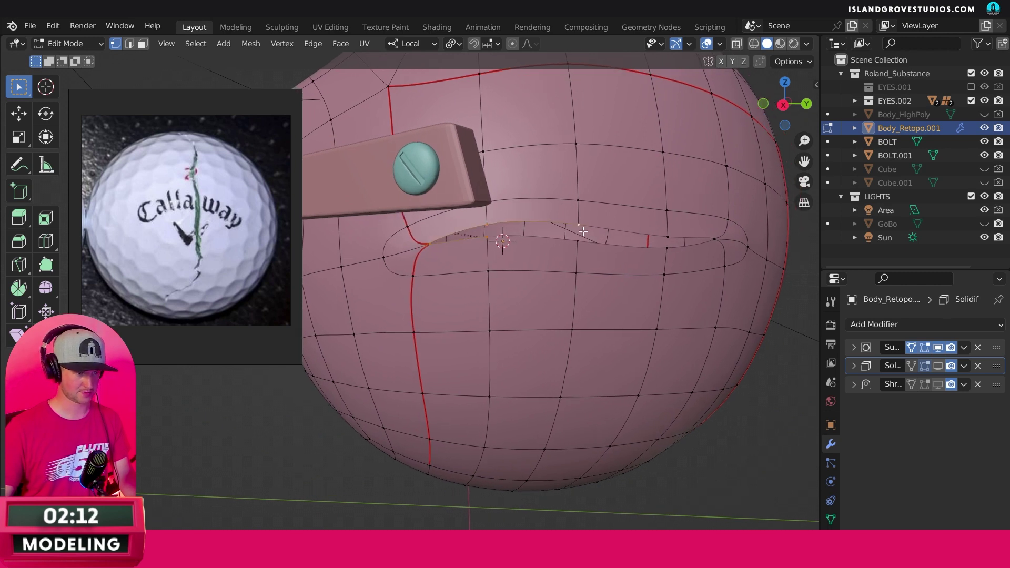
shift+click(673, 247)
shift+click(672, 240)
shift+click(715, 240)
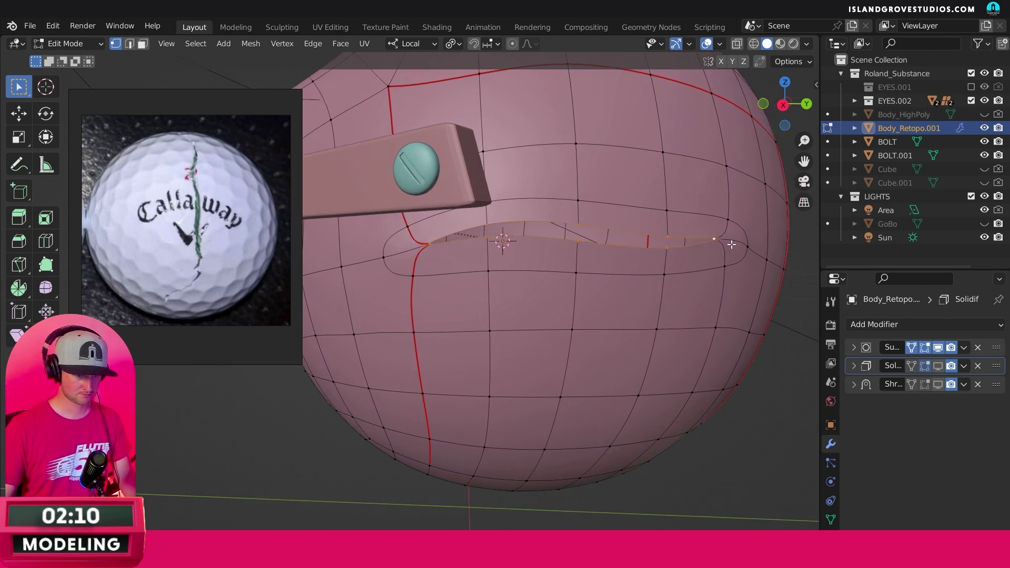
Step: Try an edge crease of 1.000 on the crack's selected boundary edges and compare the result in Object Mode
right_click(716, 239)
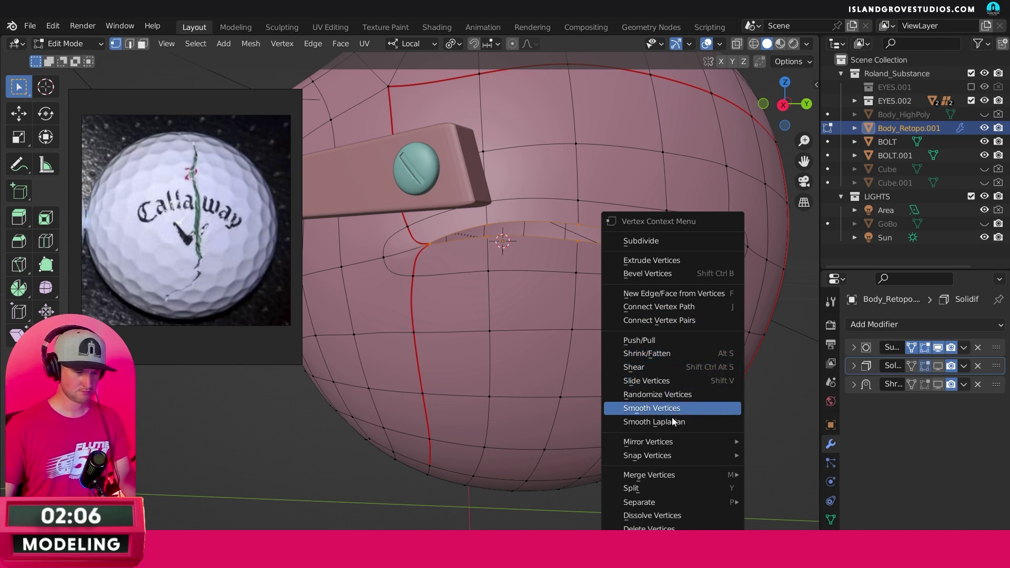
click(130, 45)
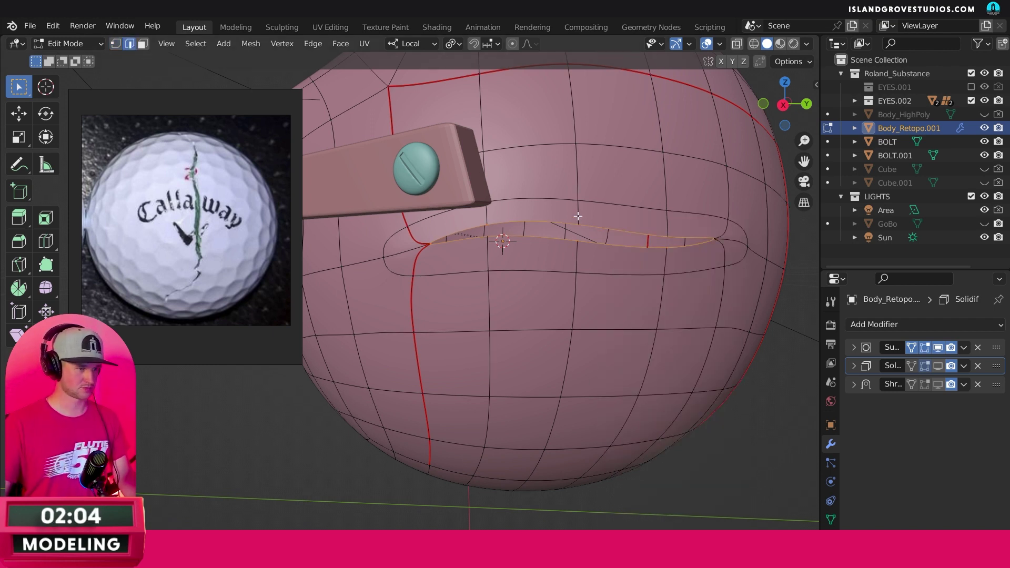
right_click(583, 240)
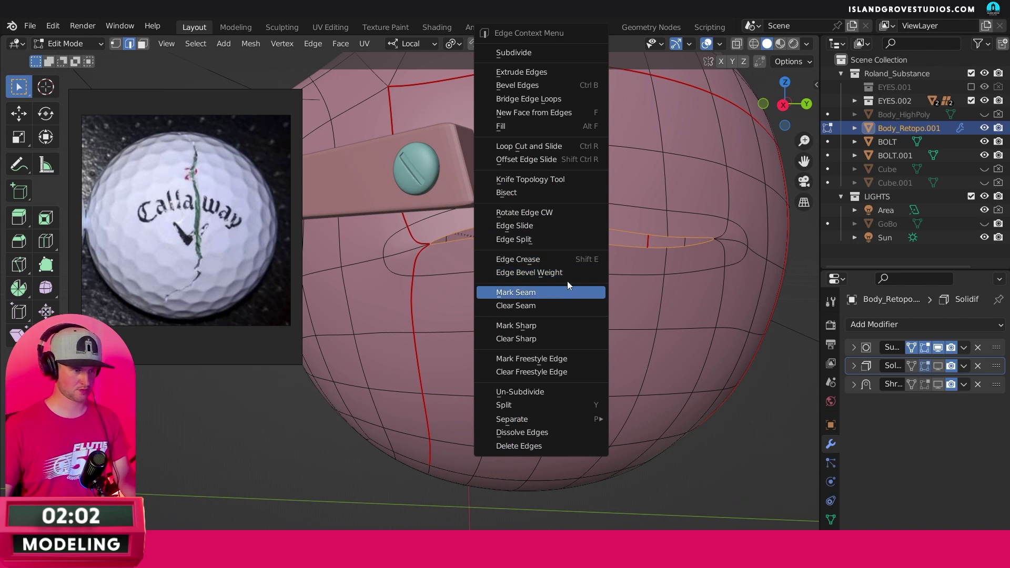
click(564, 258)
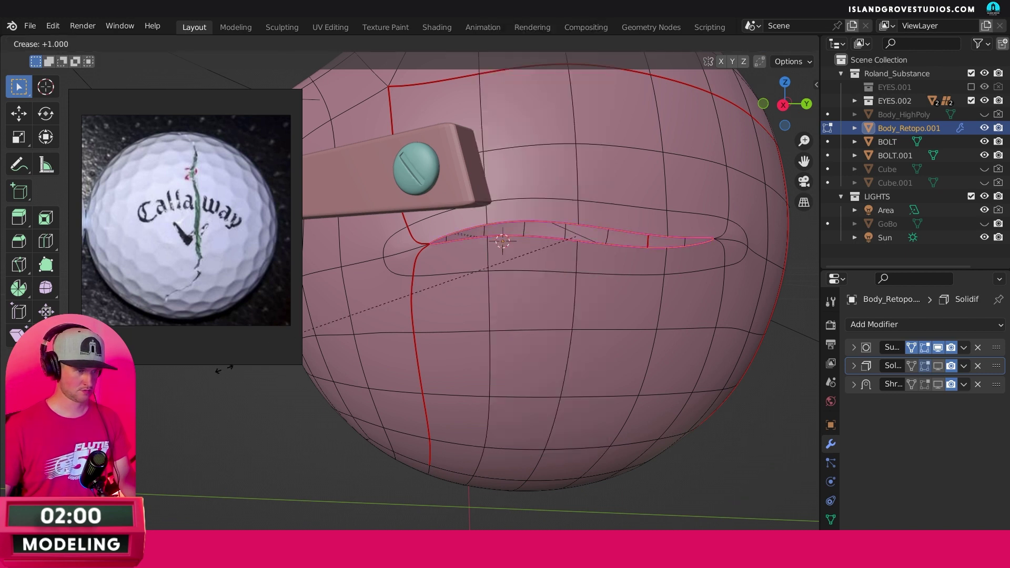
click(216, 391)
key(Tab)
key(Tab)
key(Tab)
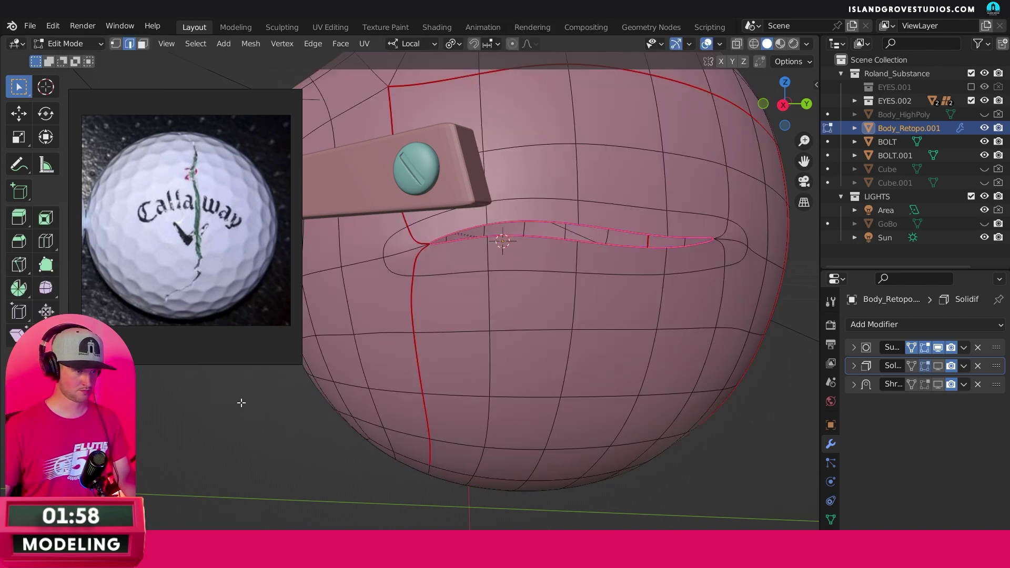
key(Tab)
Step: Try marking the crack's selected boundary edges as sharp and compare the result in Object Mode
right_click(516, 236)
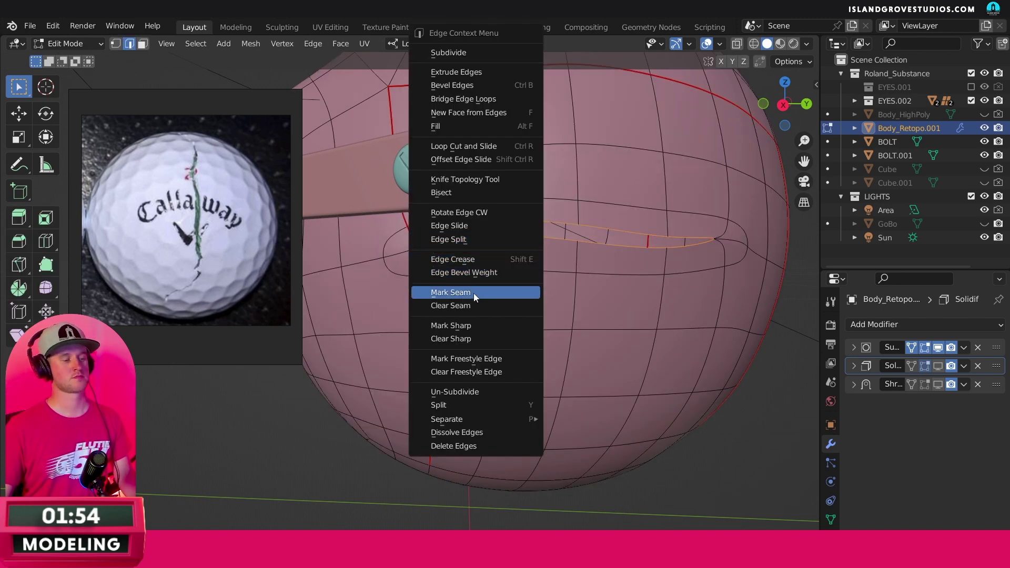
click(472, 326)
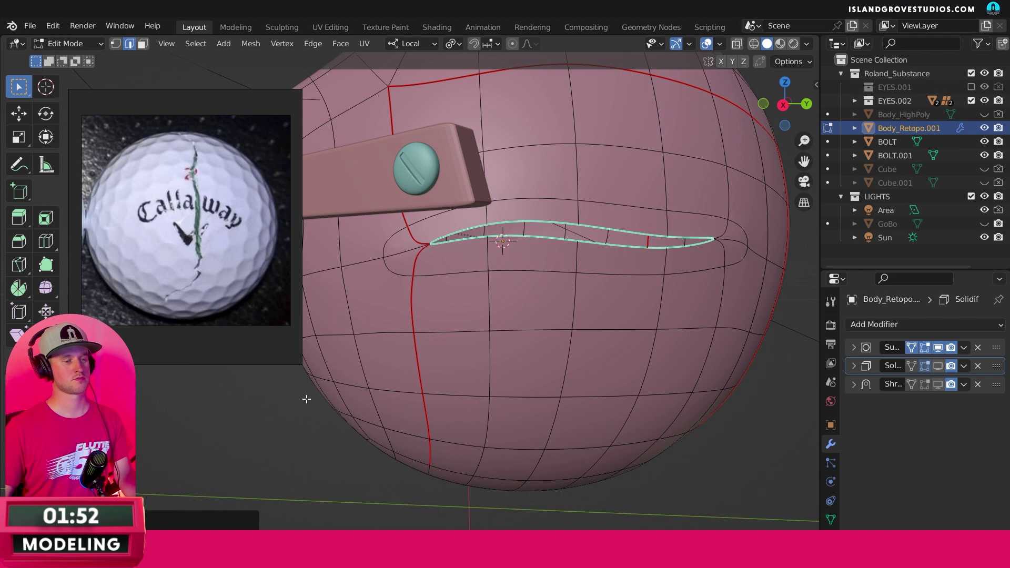
key(Tab)
key(Tab)
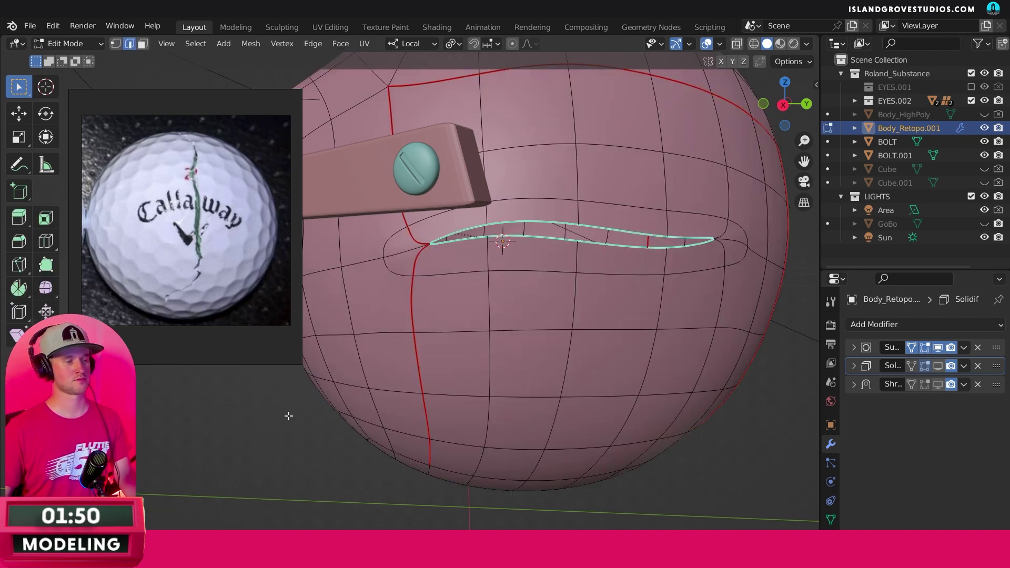
key(Tab)
key(Tab)
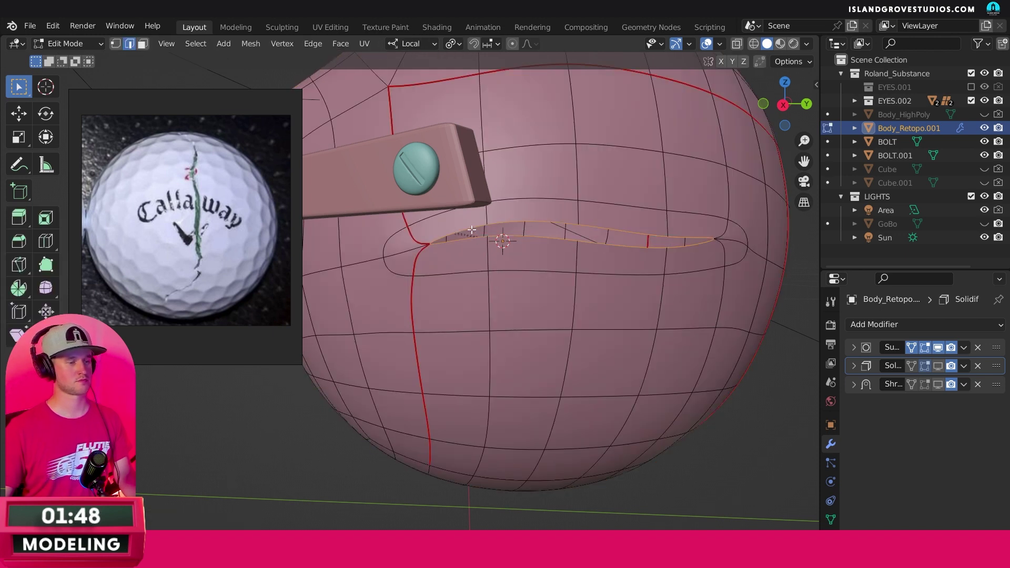
Step: Subdivide the crack's selected boundary with 3 cuts in vertex mode and return to Object Mode
click(116, 44)
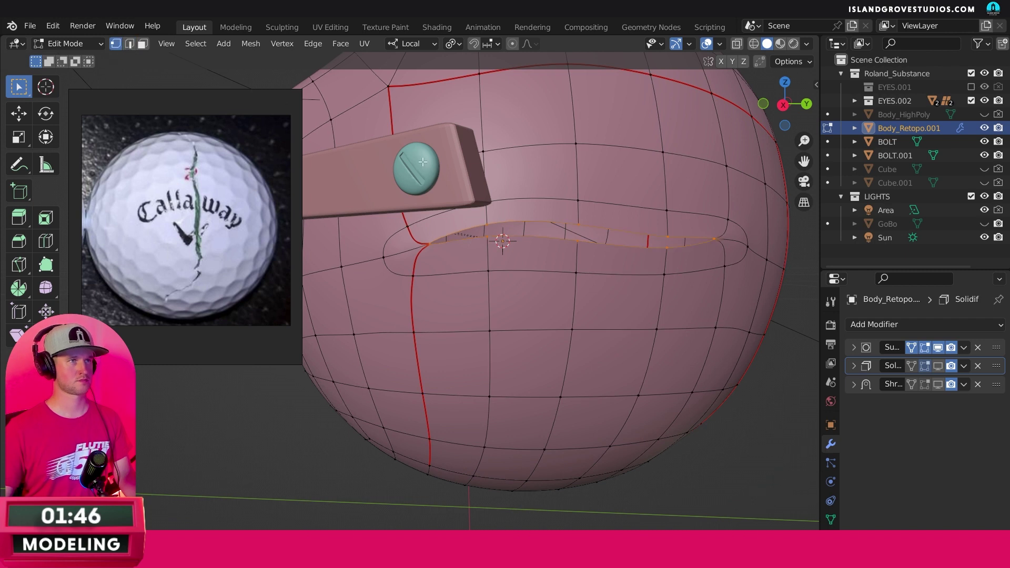
right_click(488, 227)
click(488, 229)
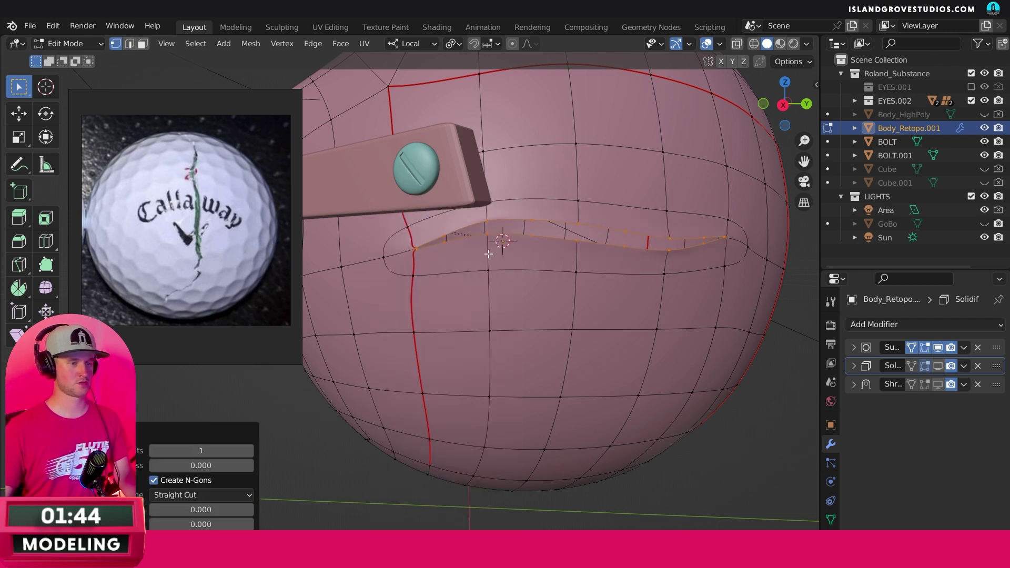
click(249, 451)
click(249, 450)
click(249, 450)
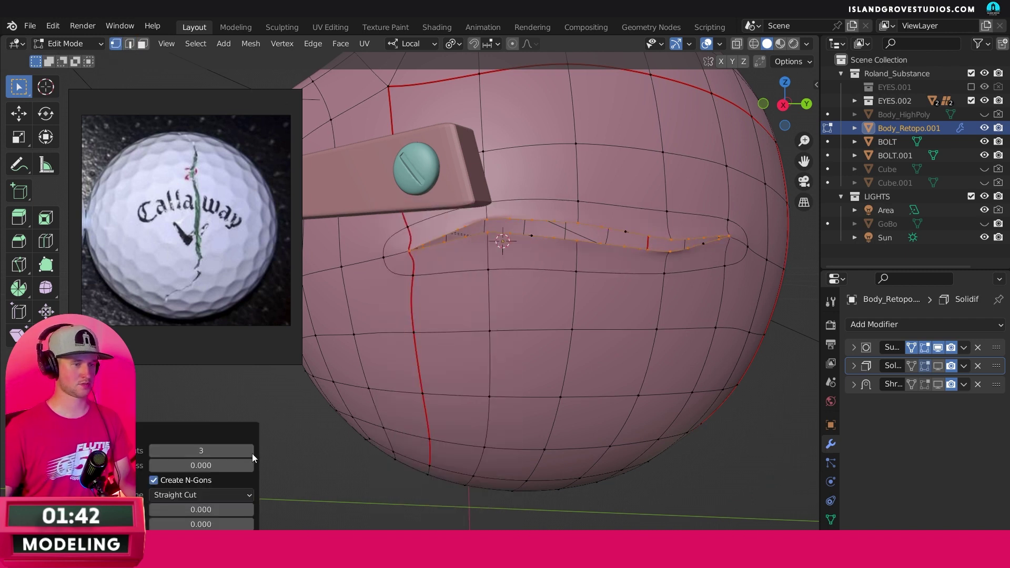
key(Tab)
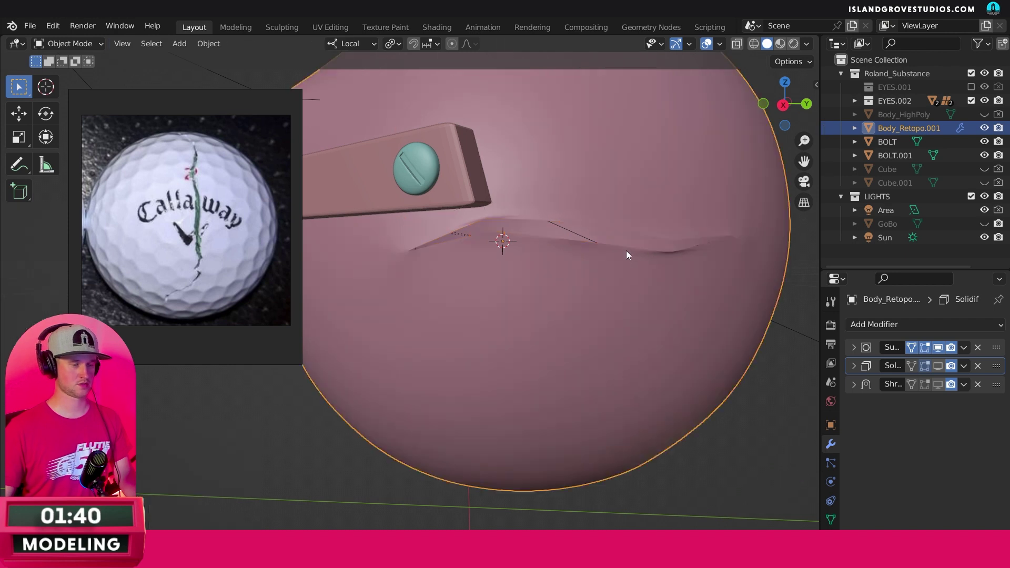
Step: Toggle the Solidify modifier's viewport display and remove the modifier from the body
middle_drag(724, 272, 778, 289)
click(938, 366)
click(938, 366)
click(978, 366)
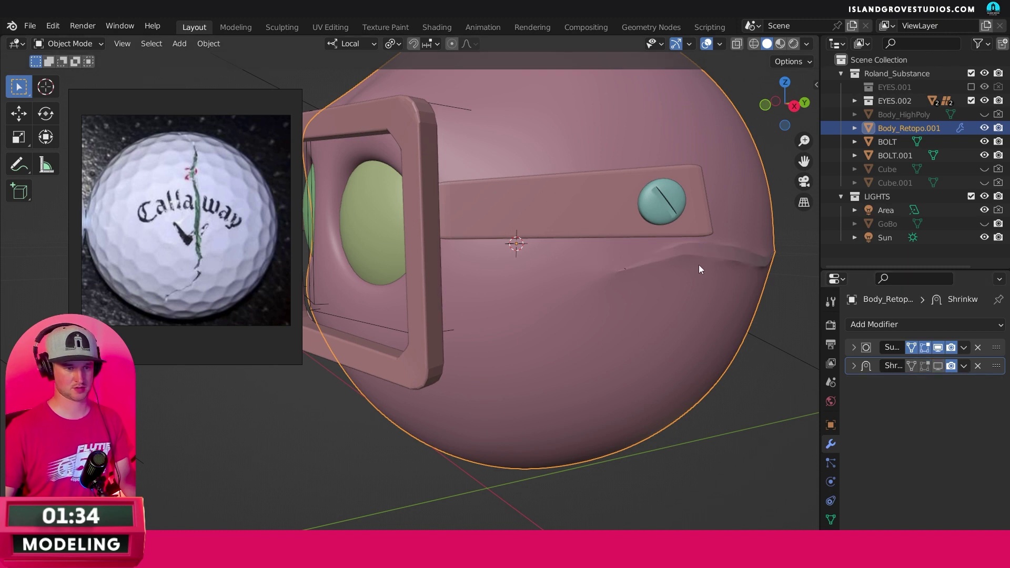
Step: Examine the subdivided crack's front tip and surrounding surface in Edit Mode and Object Mode
middle_drag(699, 264, 623, 268)
key(Tab)
alt+click(591, 268)
scroll(591, 269, up, 3)
middle_drag(611, 244, 581, 240)
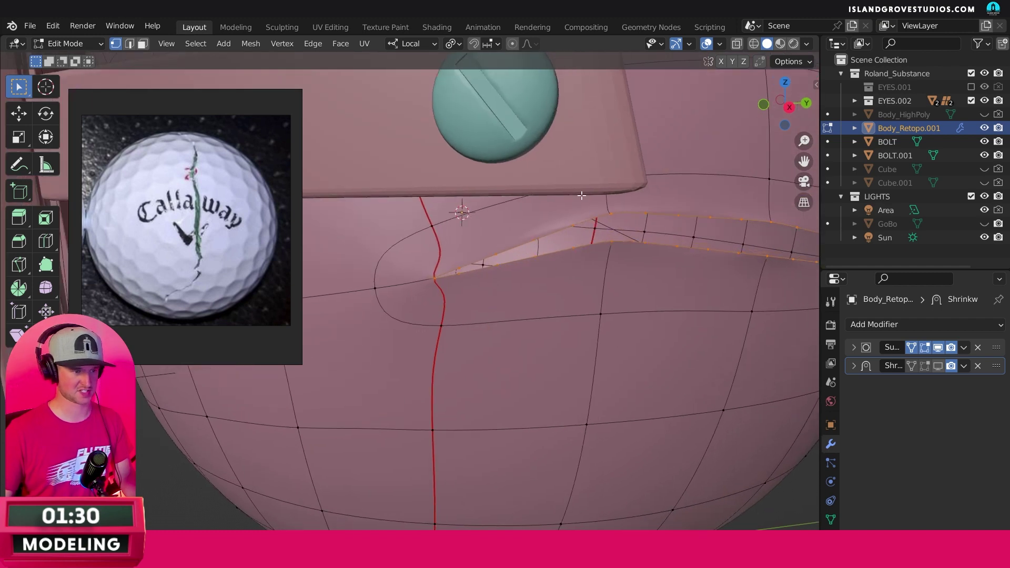
scroll(527, 234, down, 1)
middle_drag(528, 258, 627, 236)
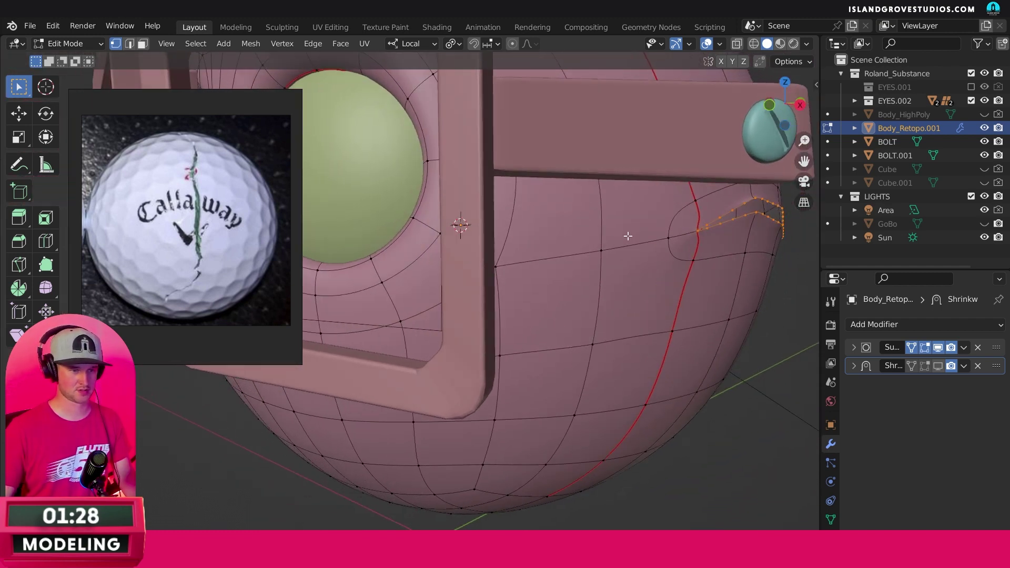
key(Tab)
Step: Undo the Solidify modifier's removal and the 3-cut subdivision of the crack's boundary
key(ctrl+z)
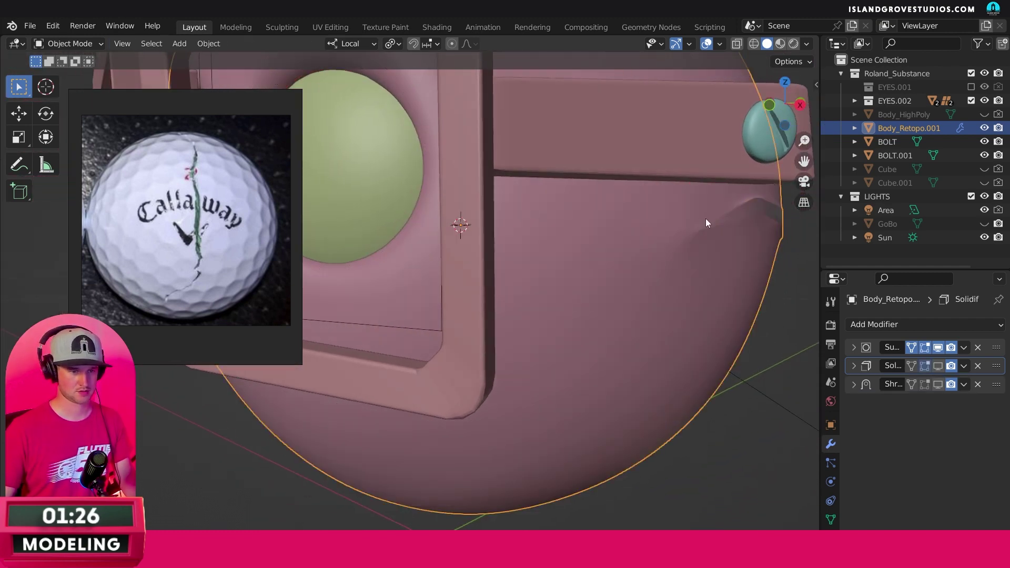
key(ctrl+z)
key(ctrl+z)
middle_drag(696, 223, 642, 228)
key(Tab)
key(ctrl+z)
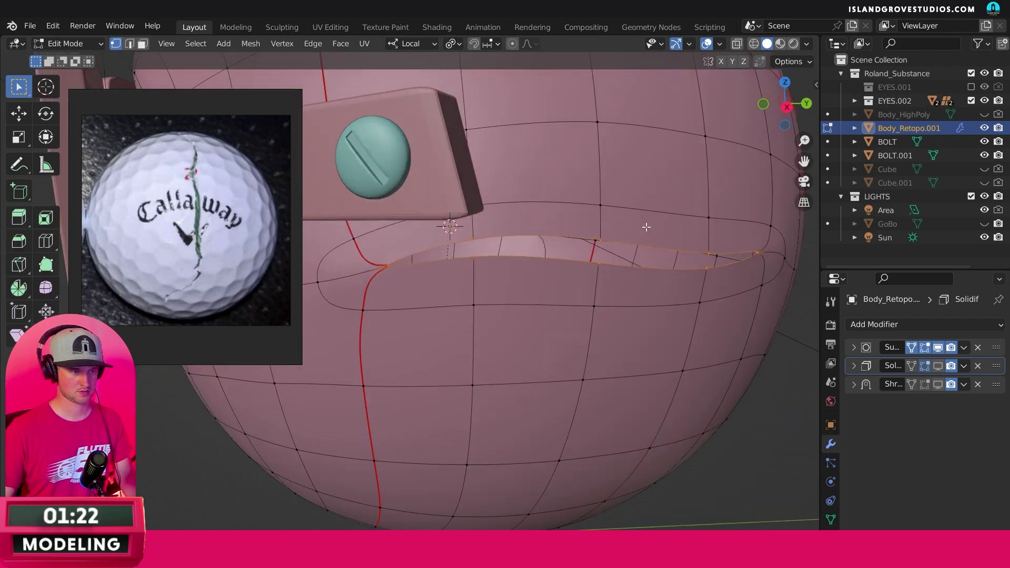
Step: Subdivide the crack's selected boundary with 2 cuts and check the opening's shape
right_click(456, 250)
click(456, 250)
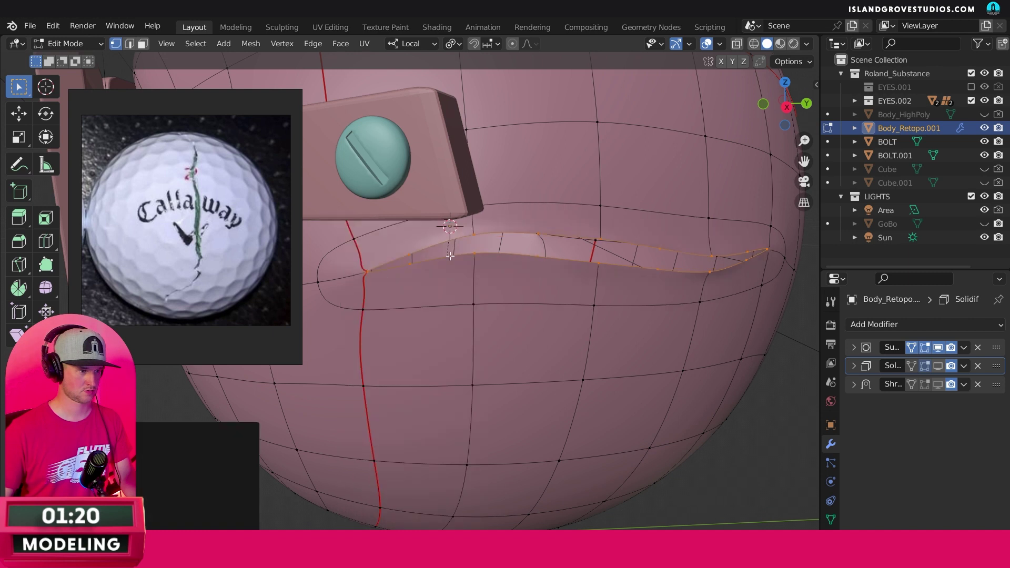
click(250, 452)
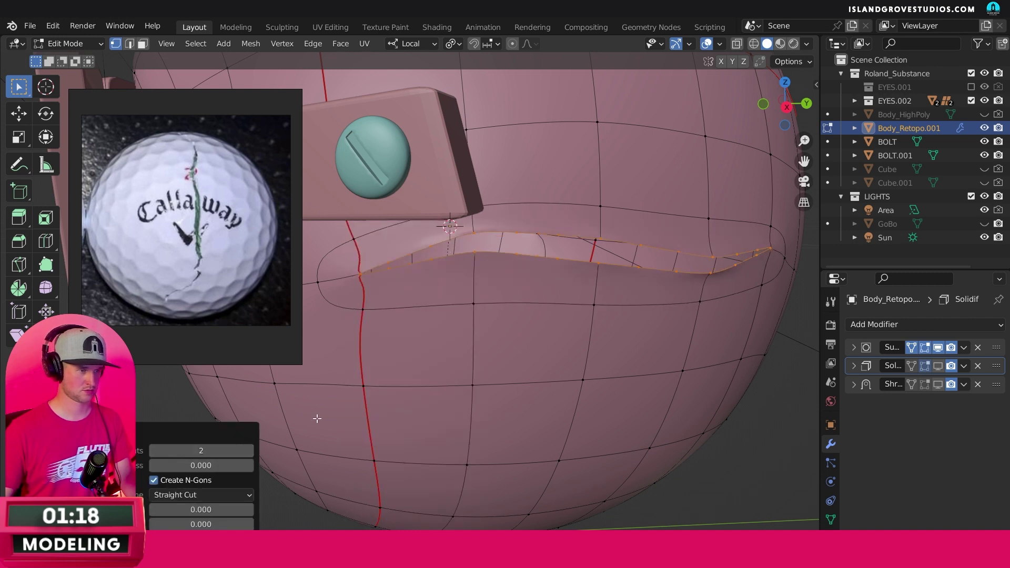
middle_drag(645, 300, 625, 248)
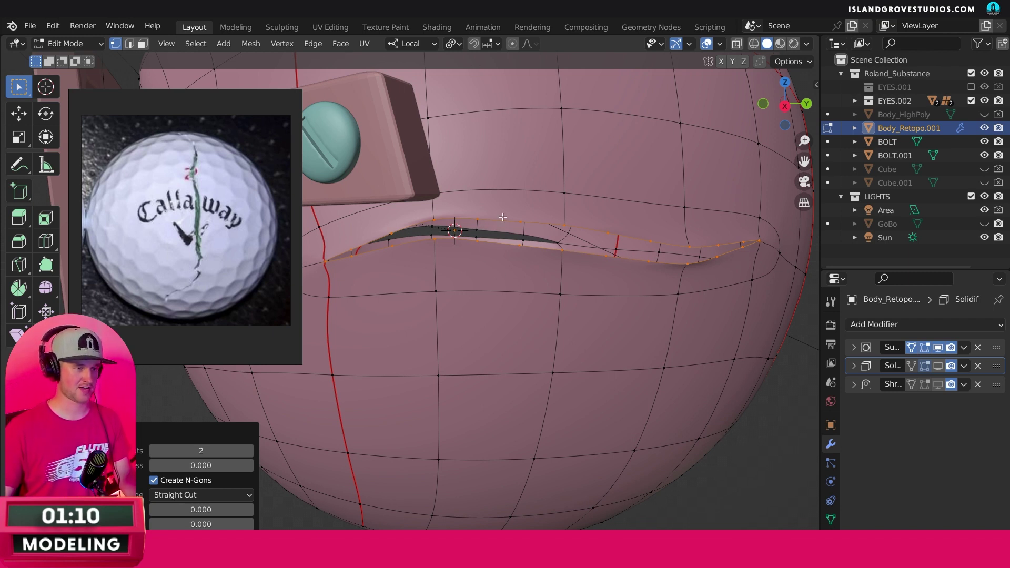
Step: Hide the Subdivision modifier's viewport display and knife-cut a closed supporting edge loop around the crack below the purple bolt
scroll(509, 220, down, 8)
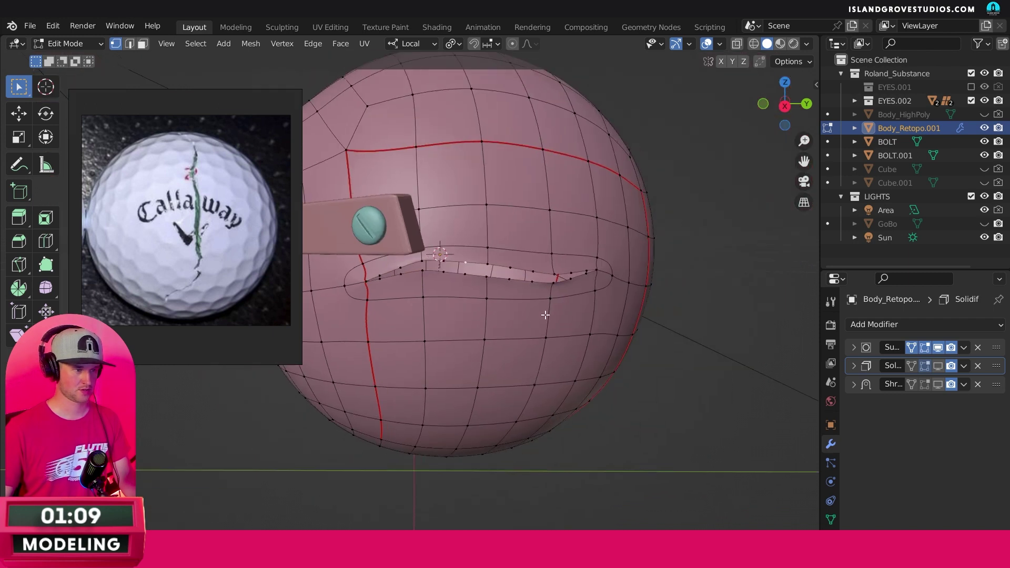
middle_drag(542, 310, 303, 209)
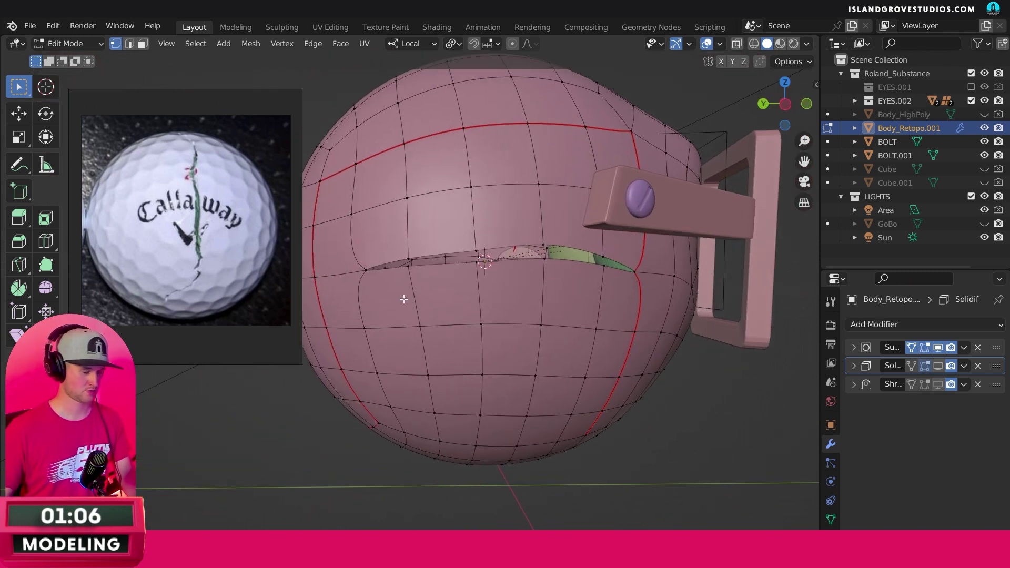
click(939, 348)
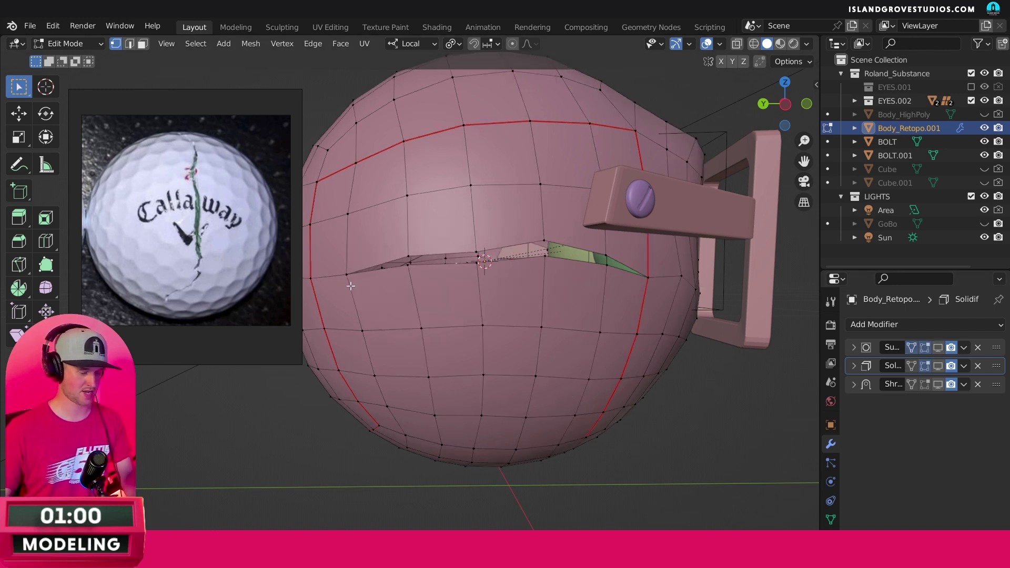
click(347, 263)
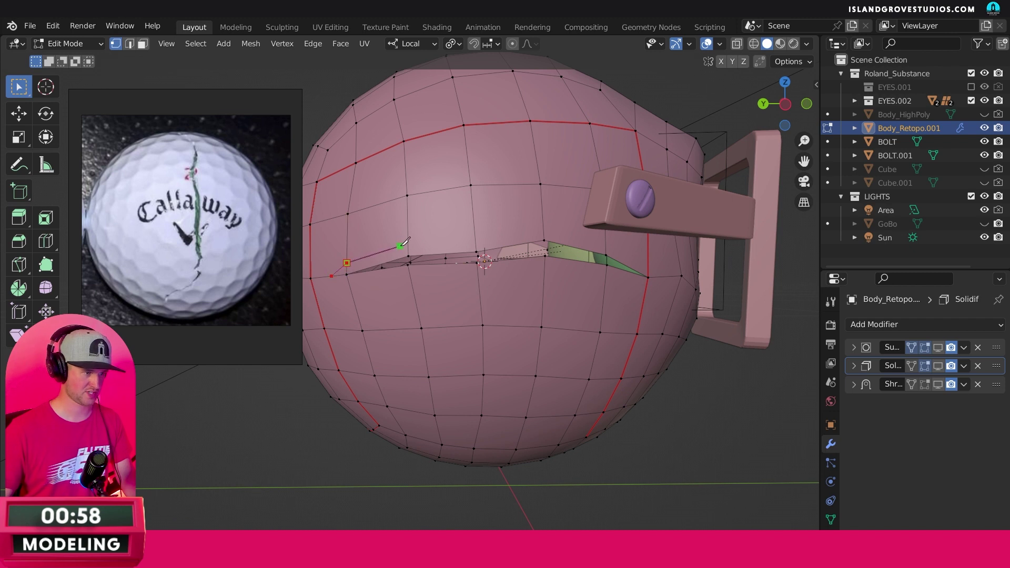
click(475, 240)
click(544, 228)
click(605, 241)
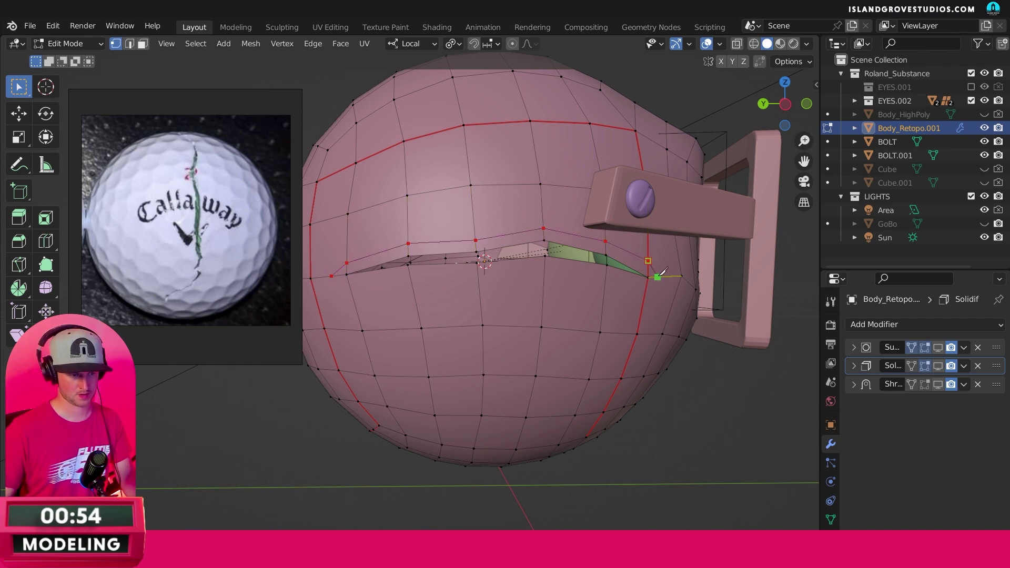
click(659, 276)
click(605, 283)
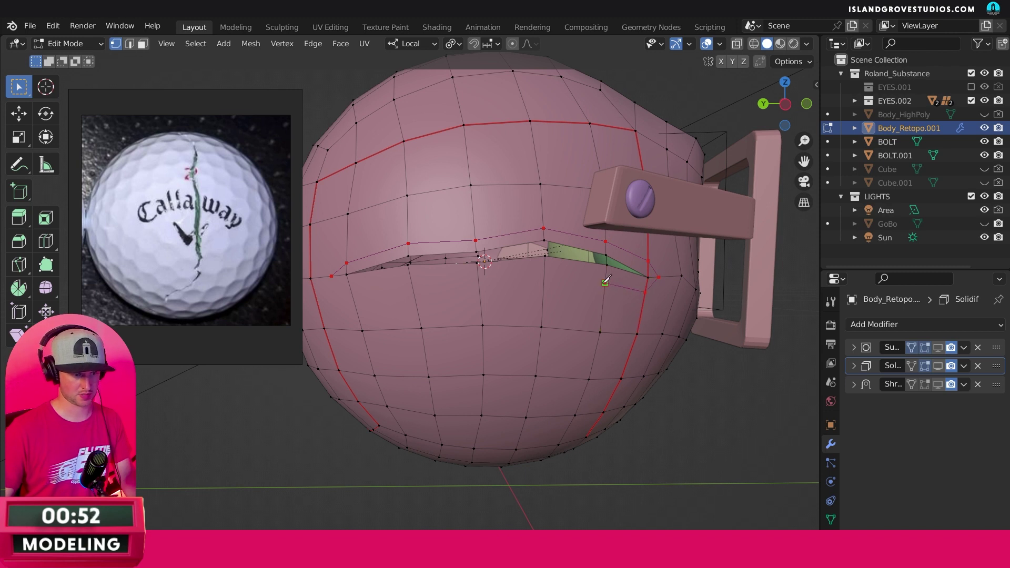
click(544, 278)
click(478, 284)
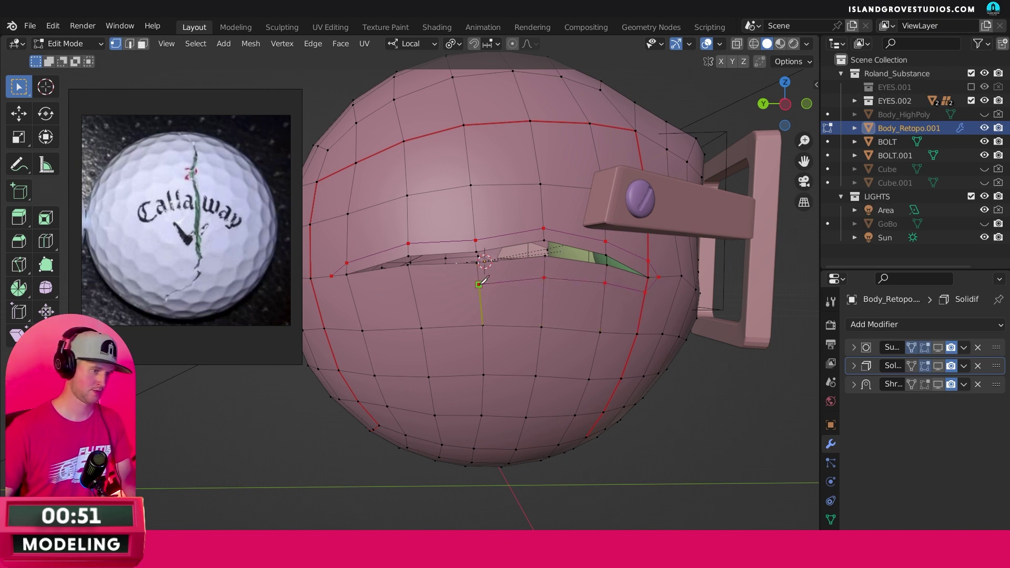
click(413, 287)
click(331, 277)
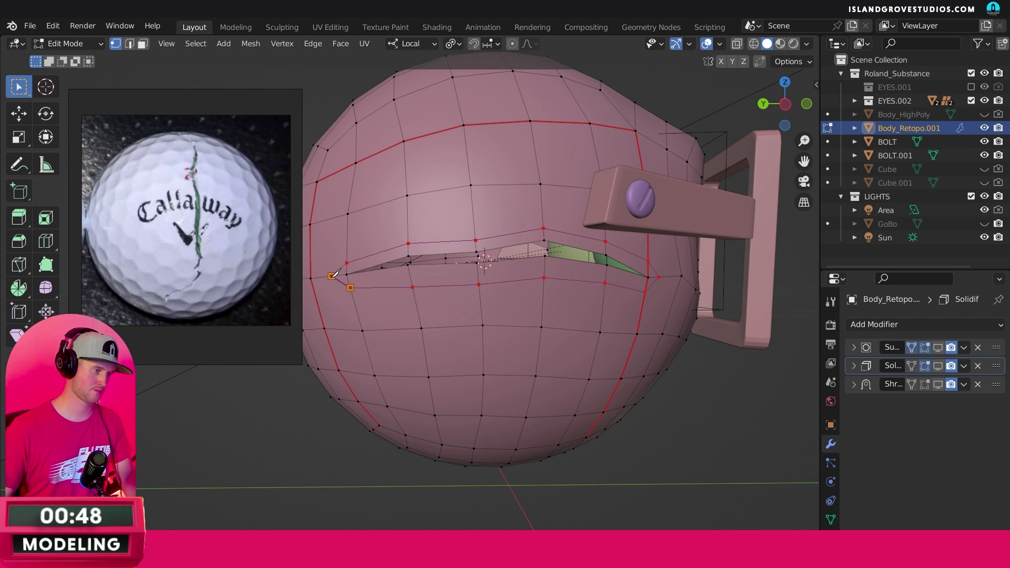
key(Return)
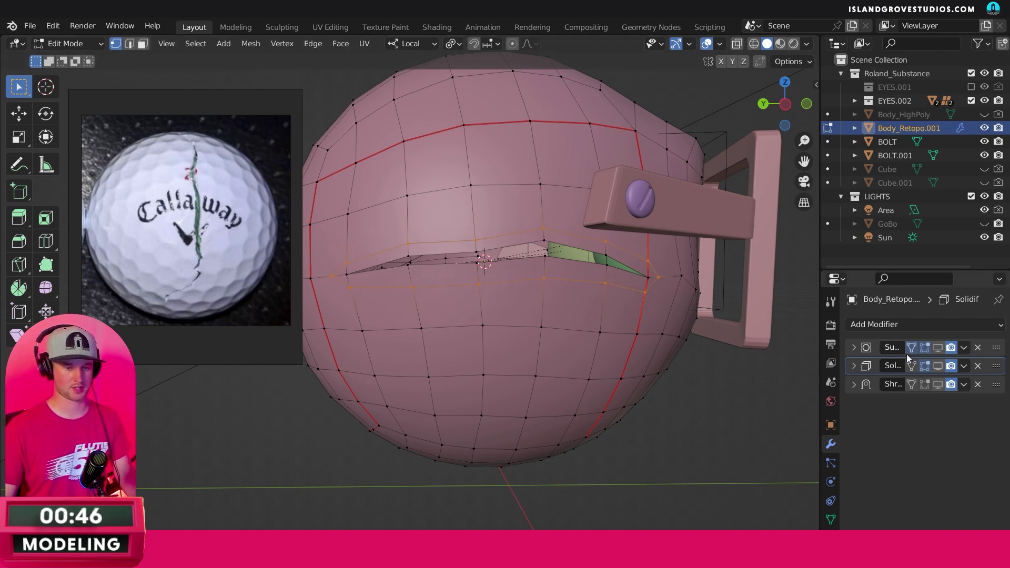
Step: Show the Subdivision modifier in the viewport again and subdivide the boundary edges of the crack below the purple bolt
click(938, 347)
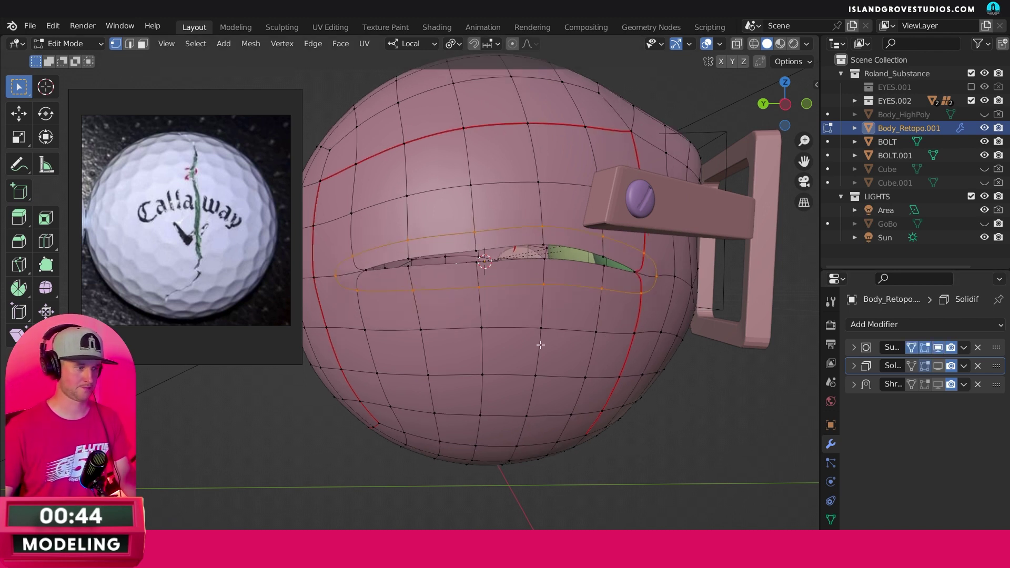
click(372, 280)
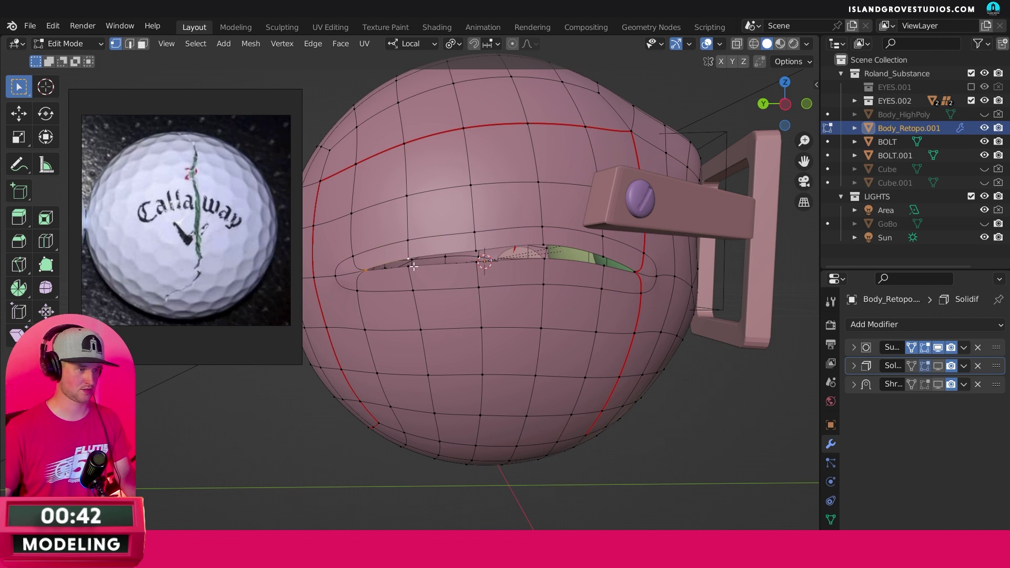
middle_drag(483, 260, 495, 298)
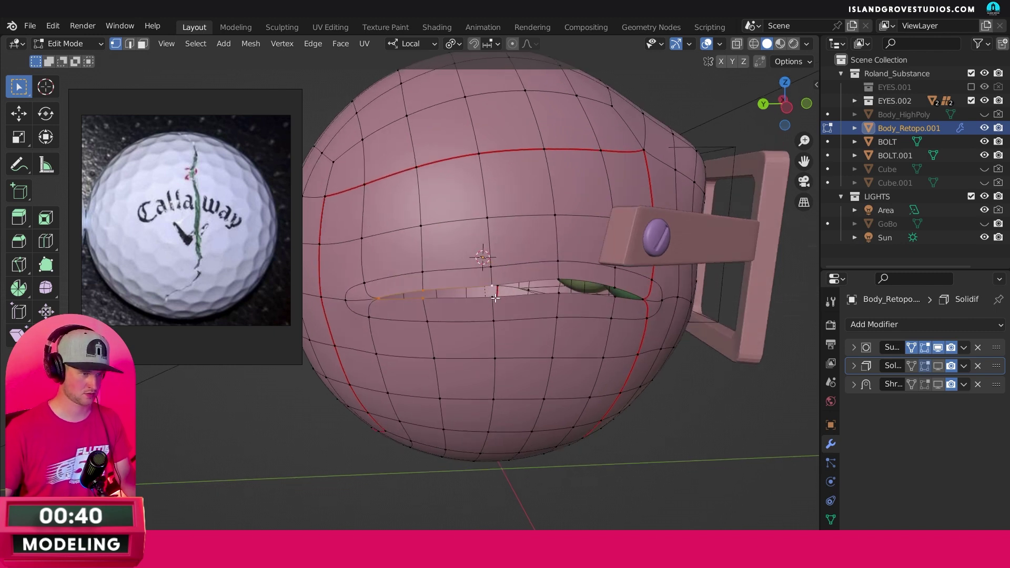
right_click(625, 295)
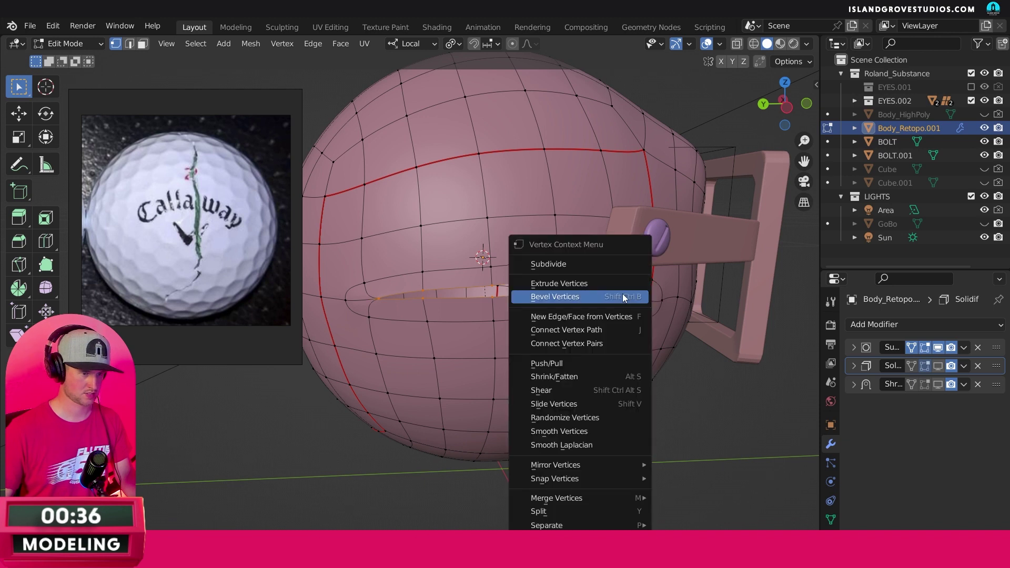
click(594, 267)
click(249, 450)
Step: Examine the subdivided cracks on both sides of the body in Object Mode
middle_drag(593, 311, 582, 299)
key(Tab)
middle_drag(706, 404, 695, 386)
scroll(652, 376, down, 1)
middle_drag(555, 319, 419, 281)
middle_drag(698, 257, 713, 269)
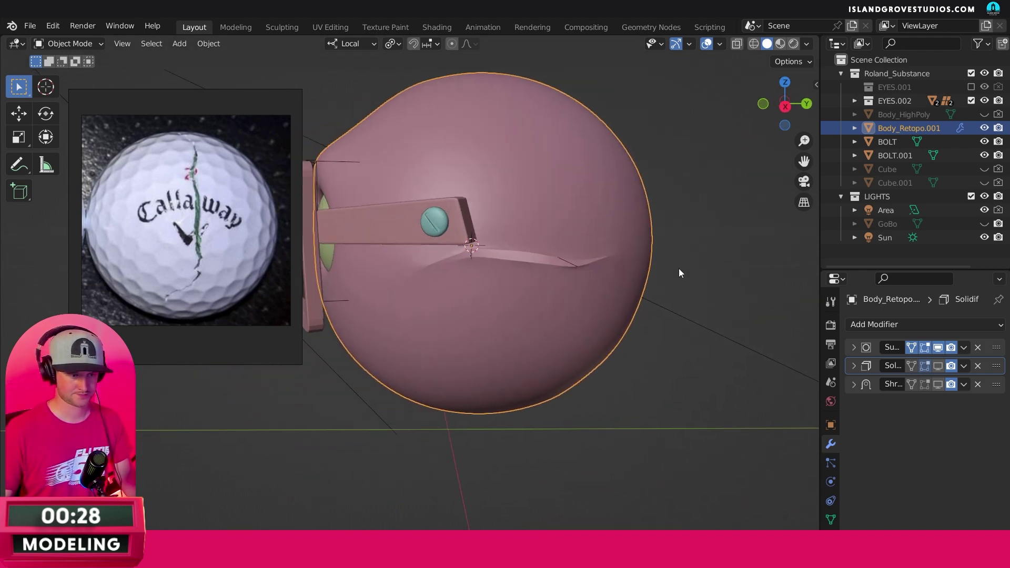
middle_drag(578, 248, 459, 232)
middle_drag(529, 231, 482, 205)
Step: In Edit Mode, nudge vertices along the middle of the upper and lower edges of the crack beside the teal bolt
key(Tab)
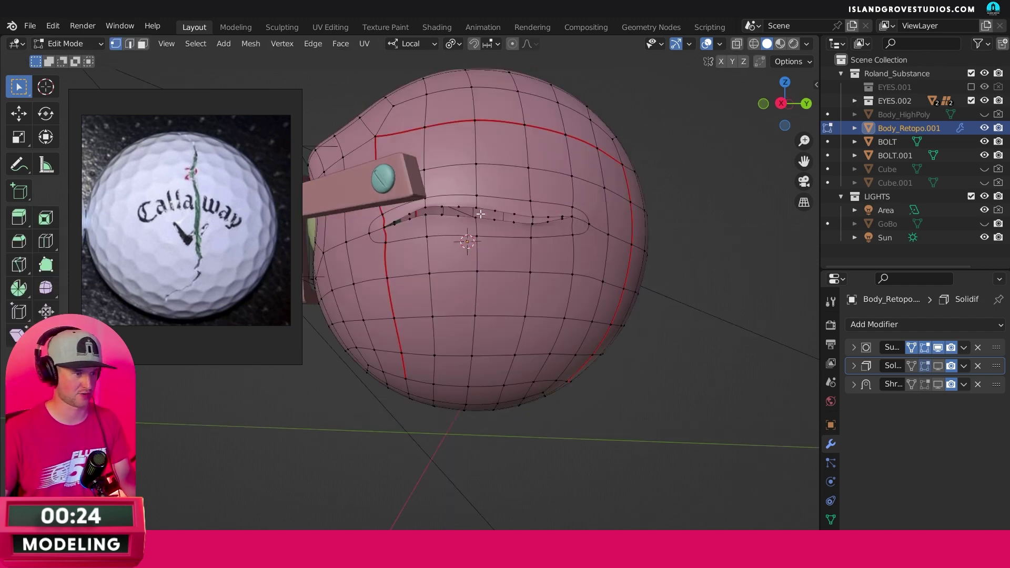
scroll(432, 180, up, 4)
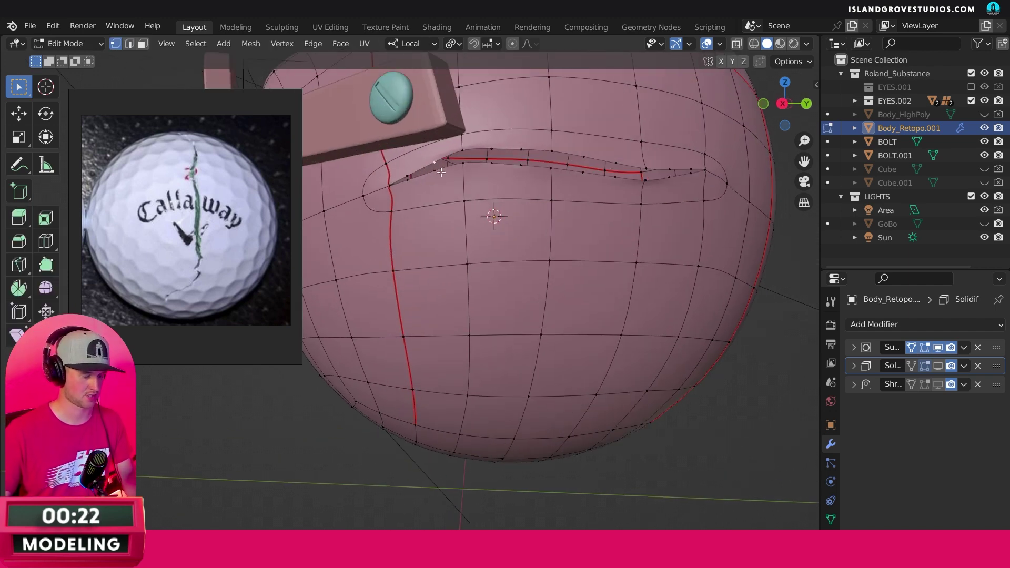
key(g)
click(468, 146)
click(556, 150)
key(g)
click(533, 150)
key(g)
click(526, 174)
key(g)
click(521, 172)
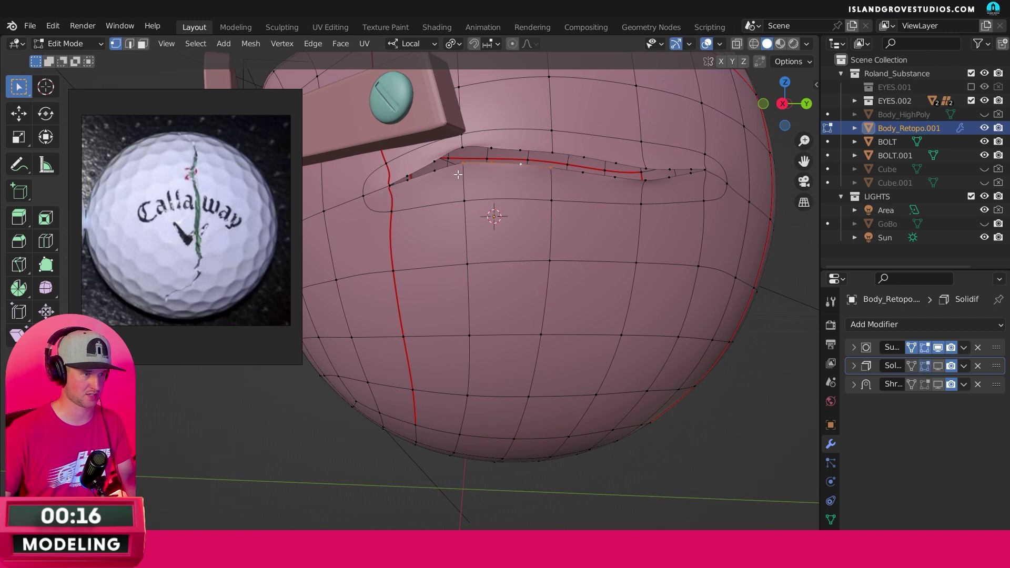
Step: Nudge the lower-edge vertices toward the front and rear ends of the crack beside the teal bolt
click(434, 174)
key(g)
click(436, 175)
click(675, 176)
key(g)
click(642, 174)
click(641, 175)
key(g)
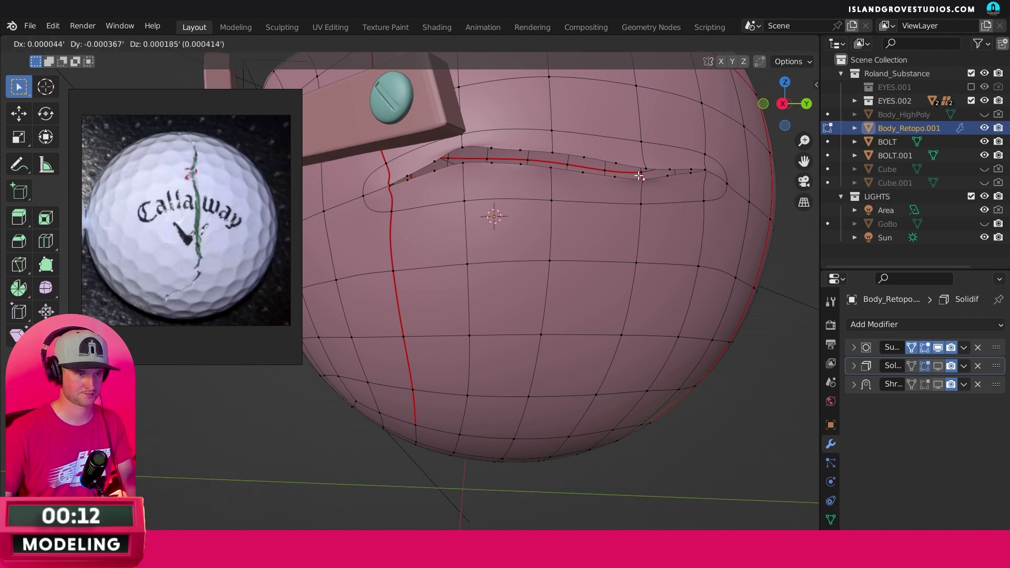
click(638, 177)
Step: Nudge individual boundary vertices near the middle and rear of the crack below the purple bolt to make its outline irregular
middle_drag(579, 195, 484, 238)
click(528, 242)
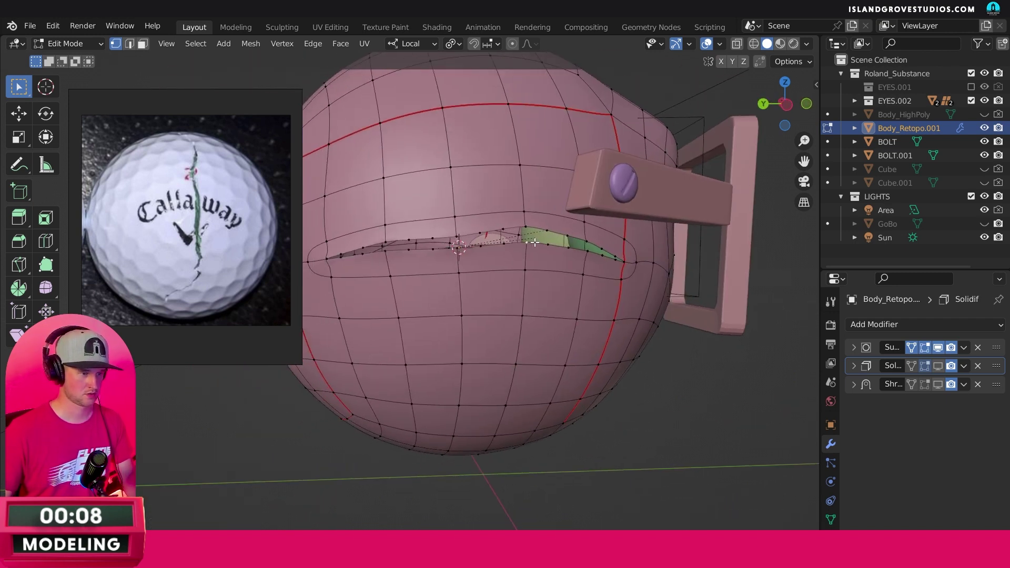
key(g)
click(531, 239)
click(389, 253)
key(g)
click(386, 251)
click(405, 238)
key(g)
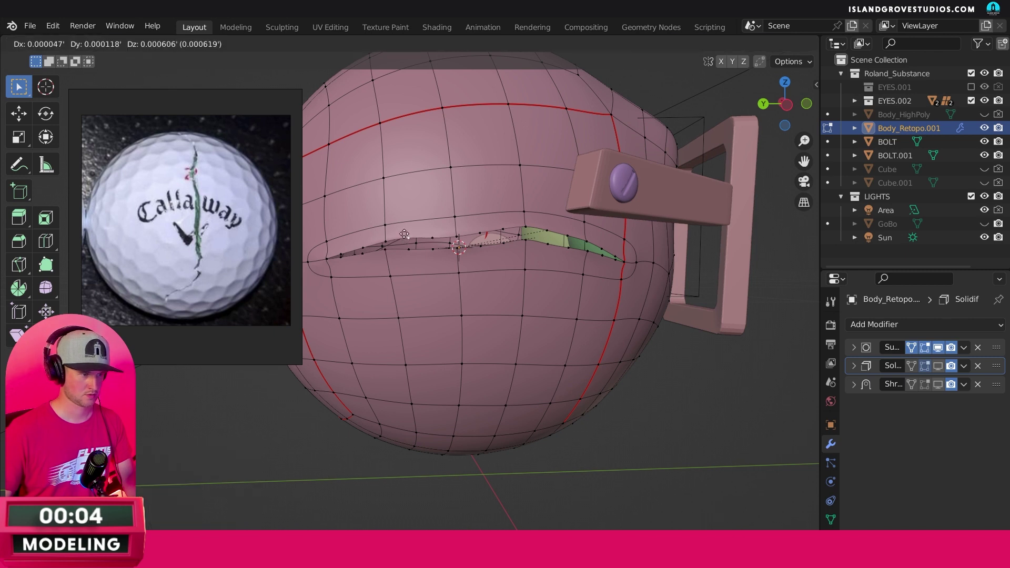
click(407, 238)
Step: Adjust the boundary vertices in the front part of the crack below the purple bolt
click(586, 251)
key(g)
click(586, 250)
click(566, 251)
key(g)
right_click(568, 239)
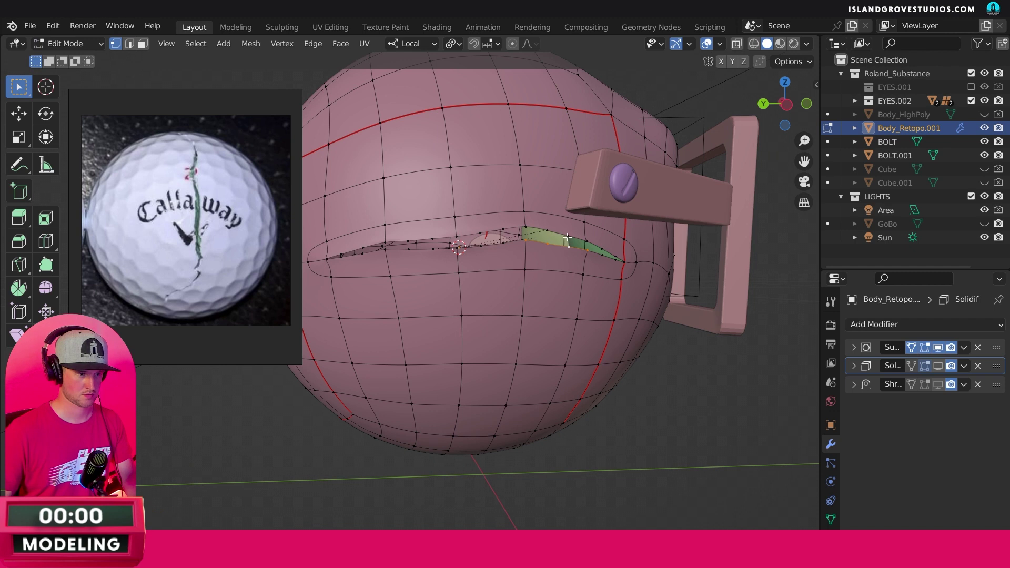
key(g)
click(567, 246)
key(g)
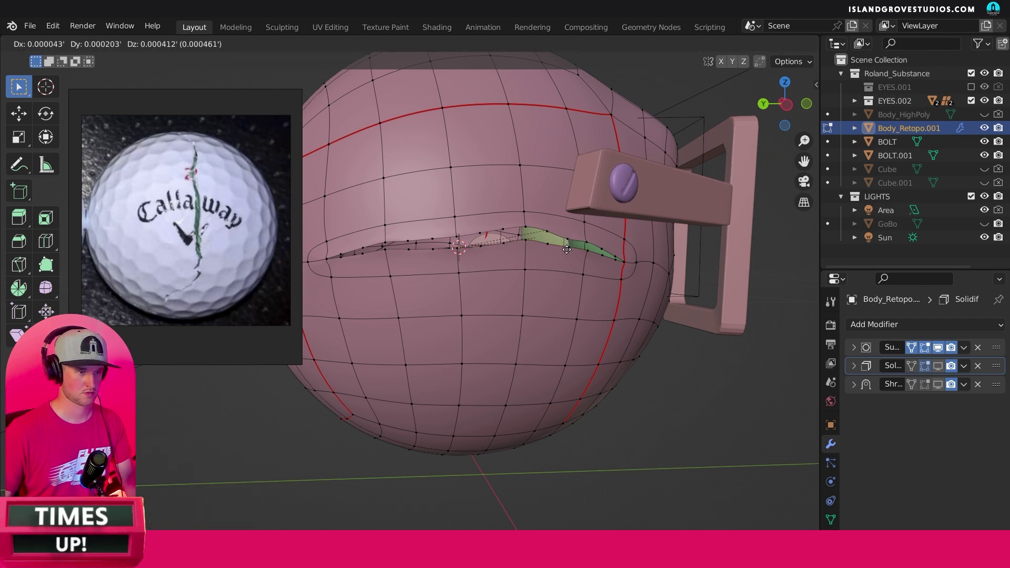
click(566, 249)
click(590, 258)
Step: Return to Object Mode, deselect the body and switch the viewport to rendered shading
middle_drag(590, 258, 601, 283)
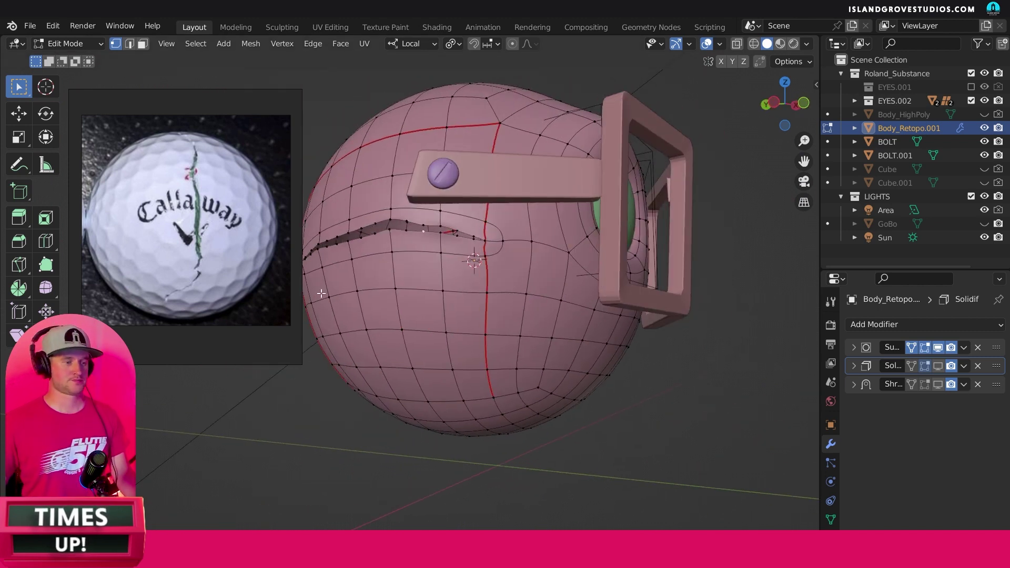
key(Tab)
middle_drag(475, 381, 644, 207)
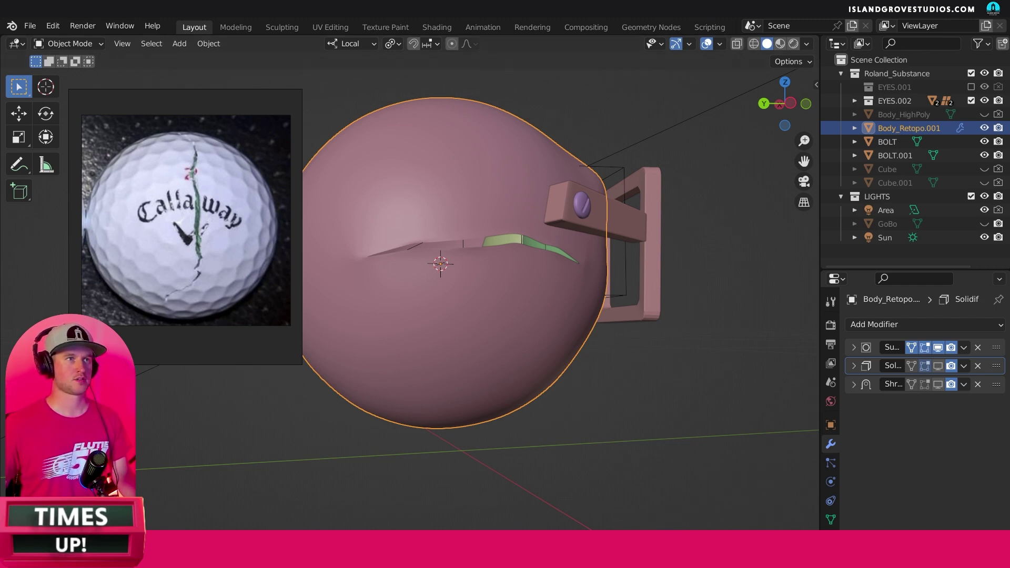
click(706, 250)
mouse_move(706, 250)
middle_down()
mouse_move(447, 295)
mouse_move(601, 310)
mouse_move(699, 257)
middle_up()
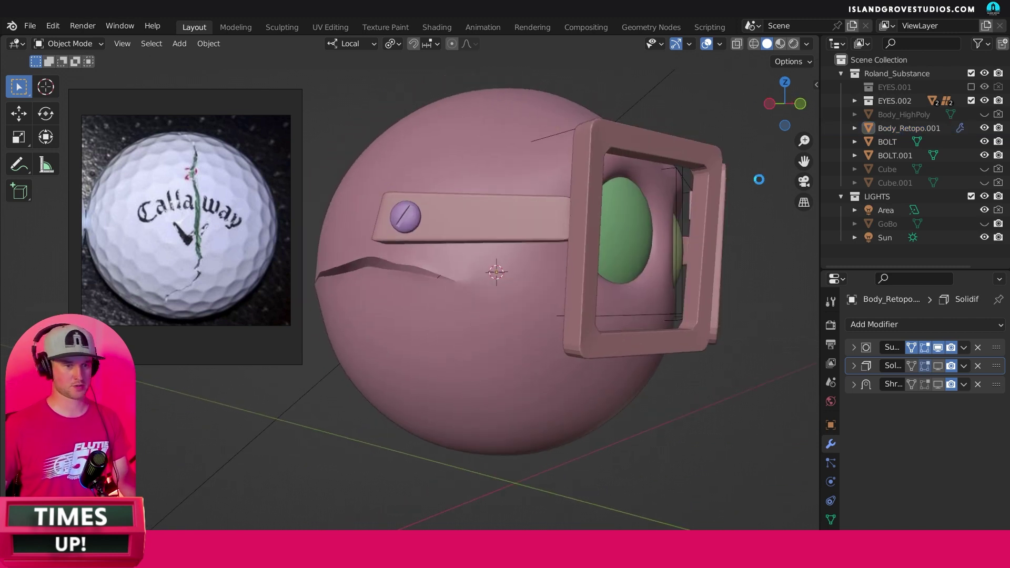
click(798, 46)
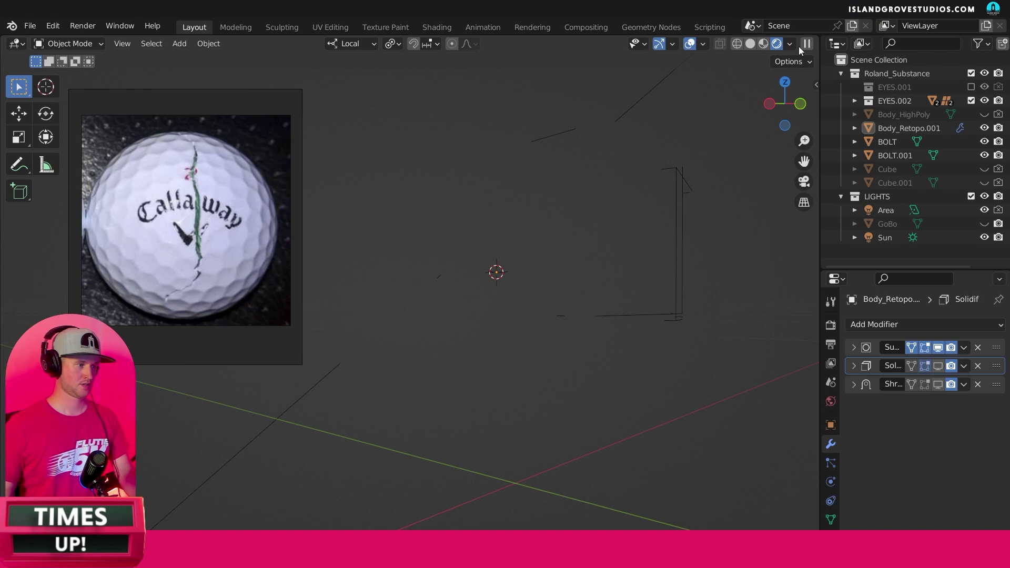
Step: Examine both side cracks in the rendered preview, including a close-up in the right side view
scroll(680, 418, down, 2)
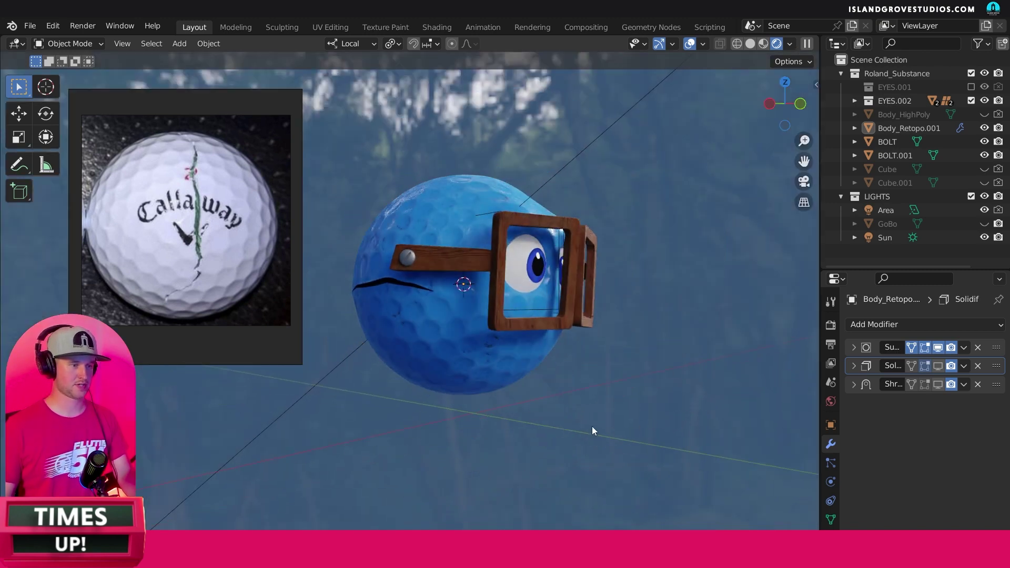
middle_drag(592, 426, 687, 426)
middle_drag(601, 421, 486, 440)
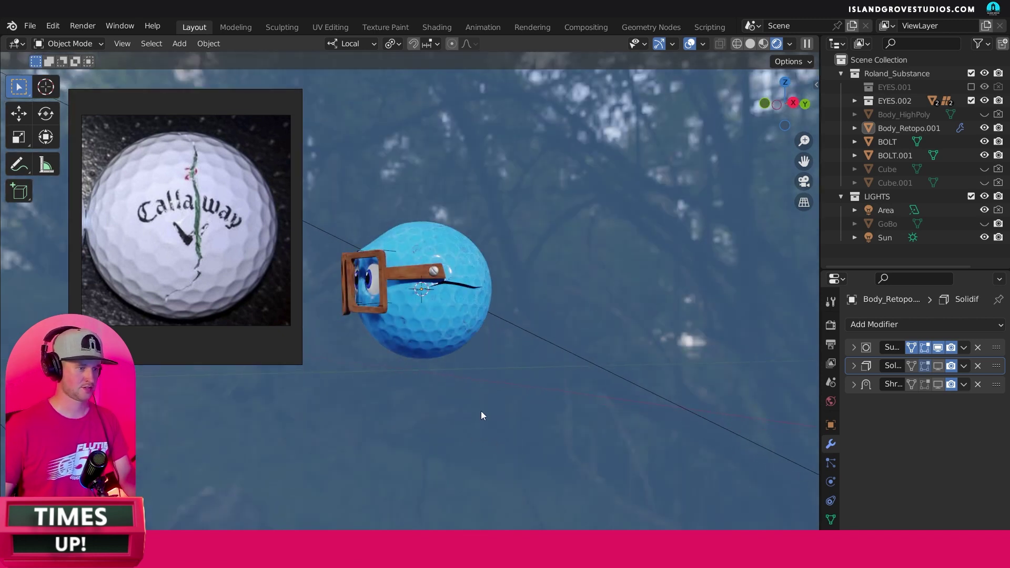
middle_drag(462, 296, 566, 319)
scroll(427, 267, up, 6)
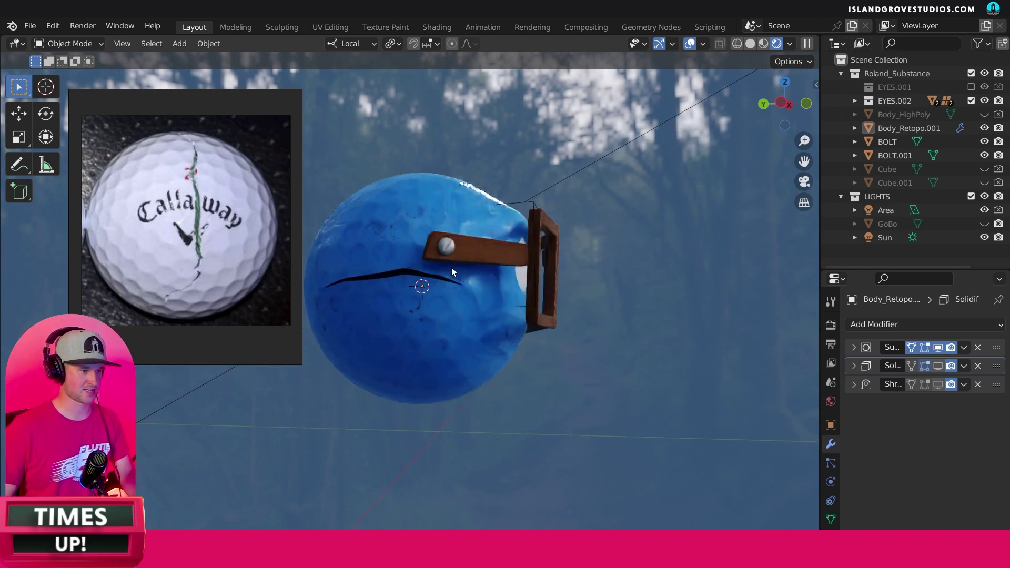
shift+middle_drag(459, 308, 577, 332)
scroll(490, 280, up, 4)
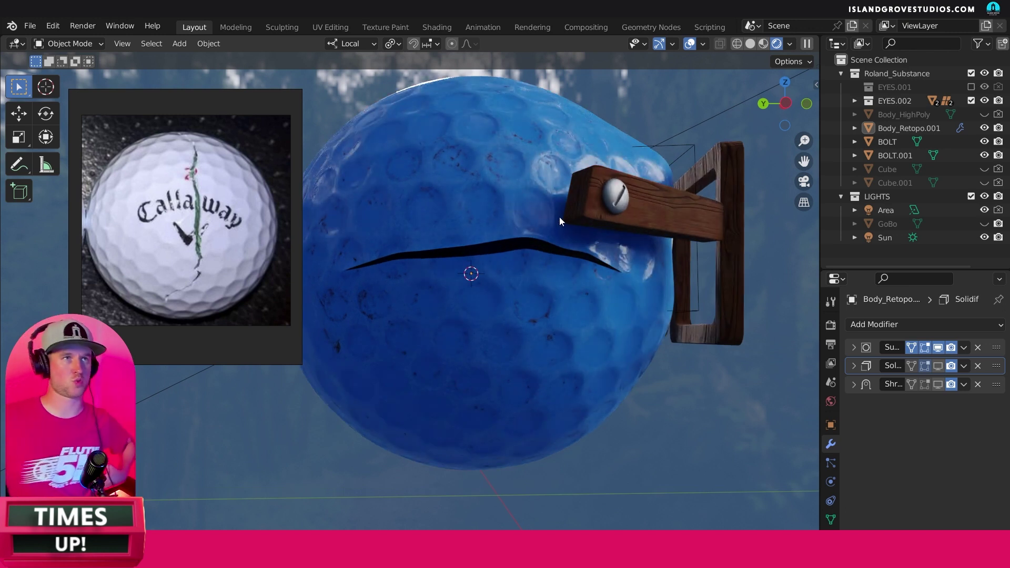
middle_drag(547, 272, 548, 271)
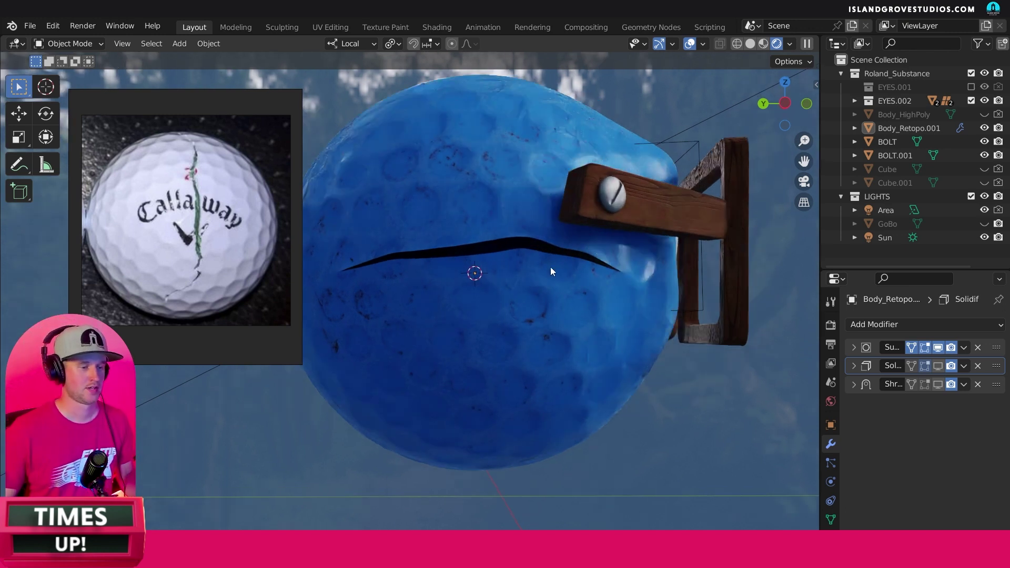
middle_drag(514, 304, 604, 315)
key(KP_3)
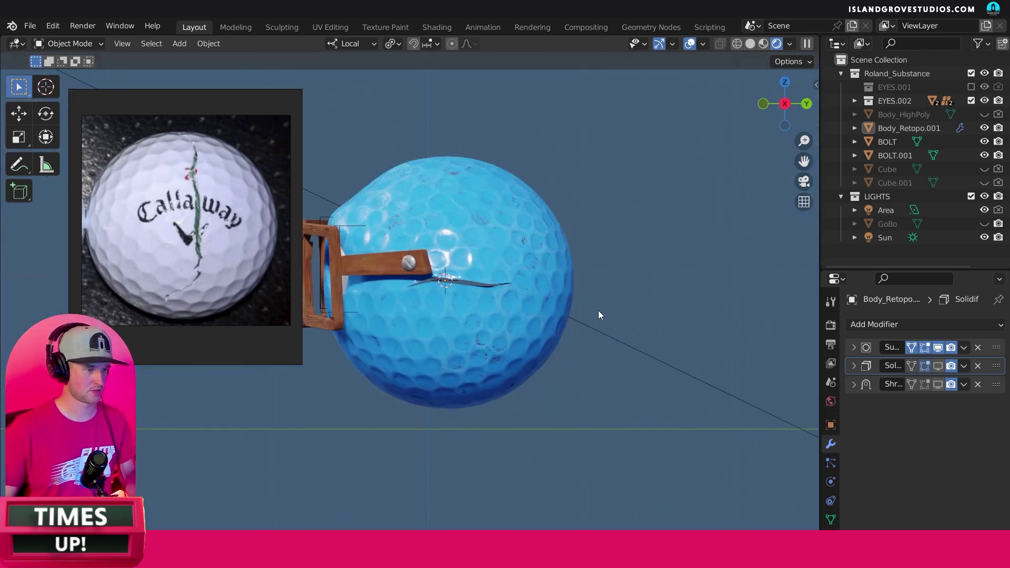
scroll(474, 294, up, 3)
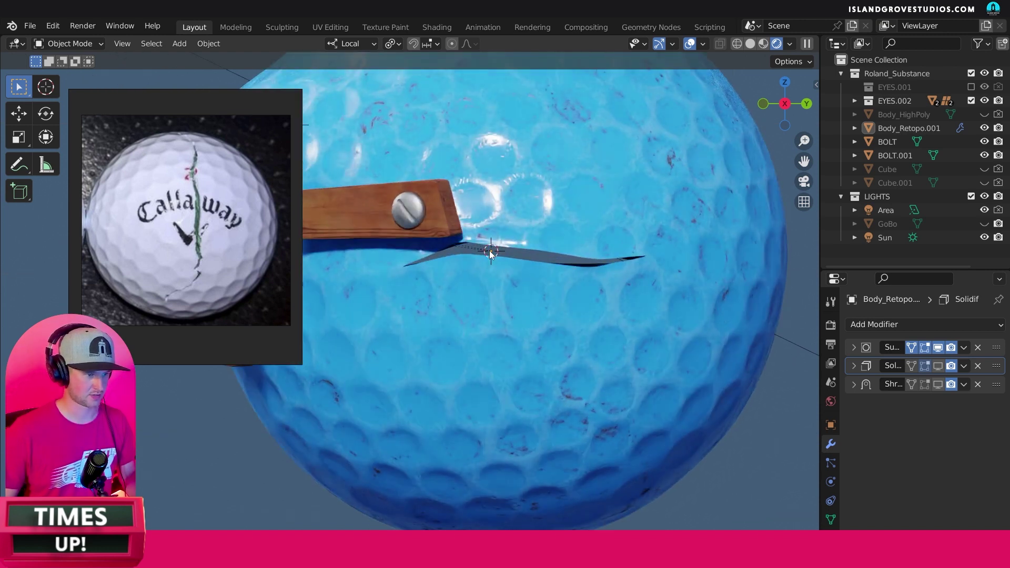
scroll(521, 233, up, 2)
scroll(520, 233, up, 2)
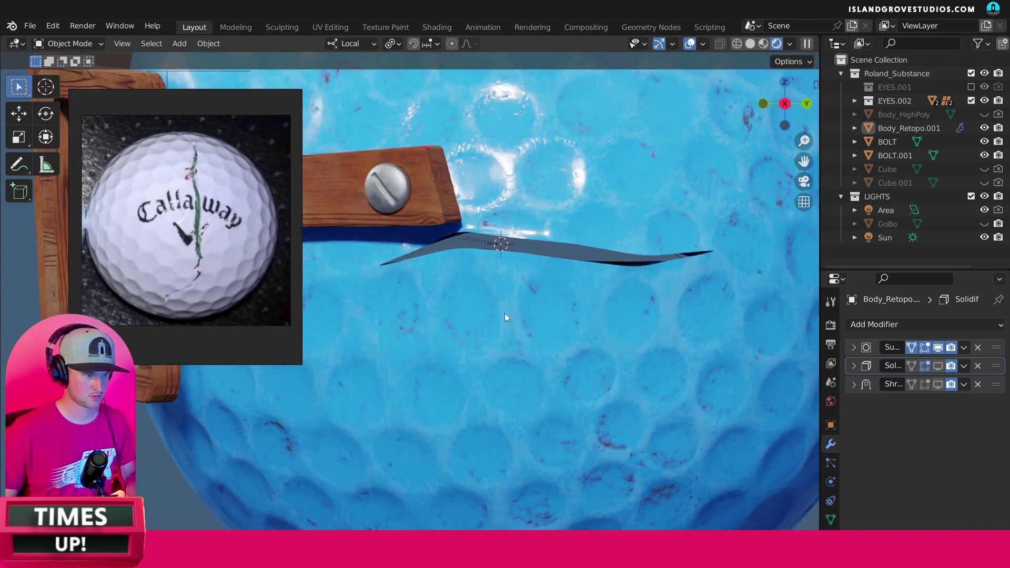
scroll(505, 310, down, 8)
Step: Switch the viewport to wireframe display and add a cylinder mesh at the 3D cursor
middle_drag(509, 309, 631, 295)
click(750, 43)
key(shift+z)
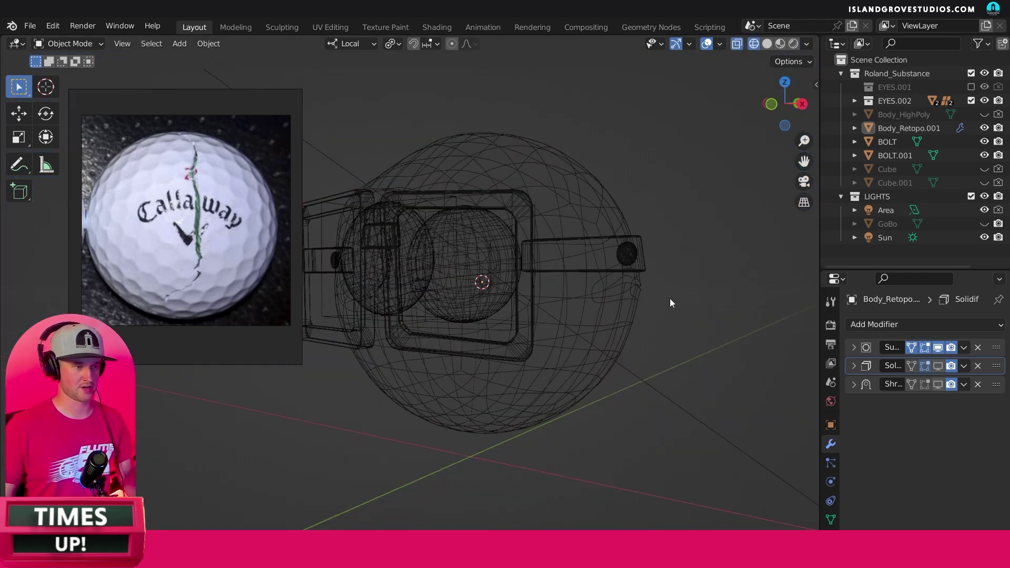
key(shift+a)
mouse_move(661, 289)
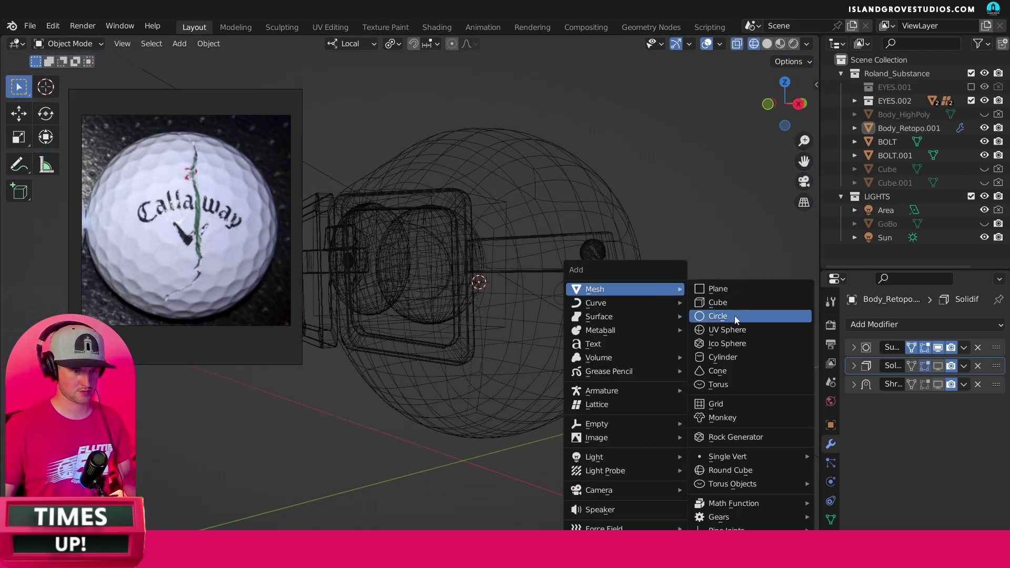
click(737, 358)
scroll(647, 289, down, 5)
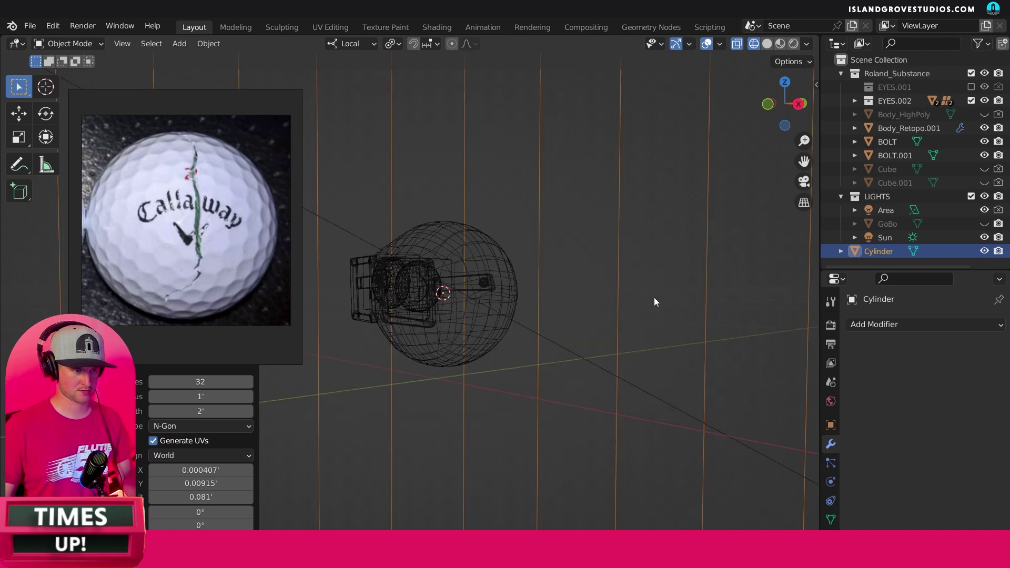
Step: Uniformly scale the new cylinder down until it is close to the body's size
key(s)
click(600, 273)
key(s)
click(502, 299)
Step: Stretch the cylinder twice along its local Z axis, first by 3.020, and scale it uniformly by 0.188
key(s)
key(z)
key(z)
click(491, 226)
key(s)
key(z)
key(z)
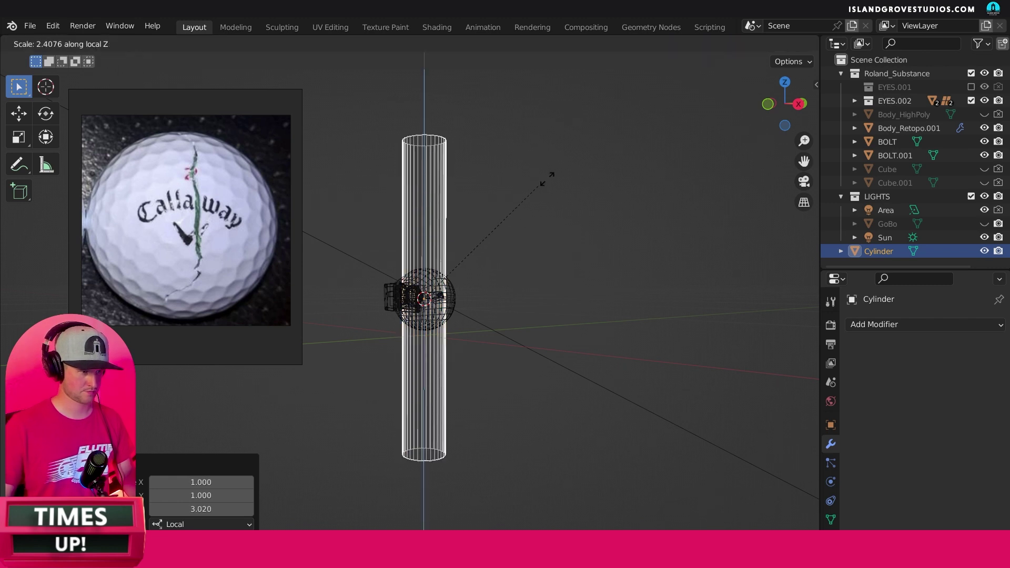
click(580, 171)
key(s)
click(456, 274)
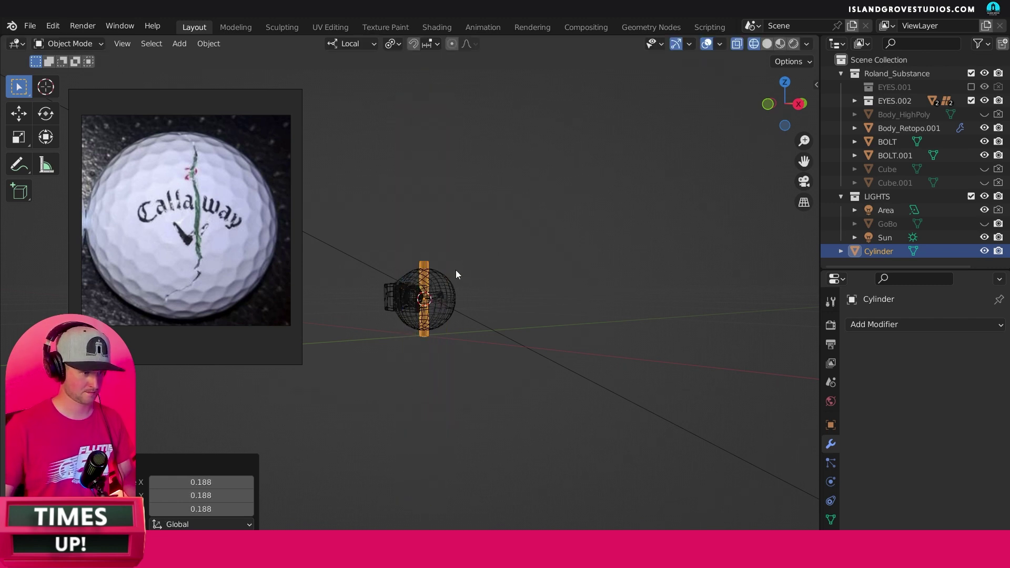
Step: Thin the cylinder by a factor of 0.273 on its local X and Y axes, leaving its length out
key(KP_7)
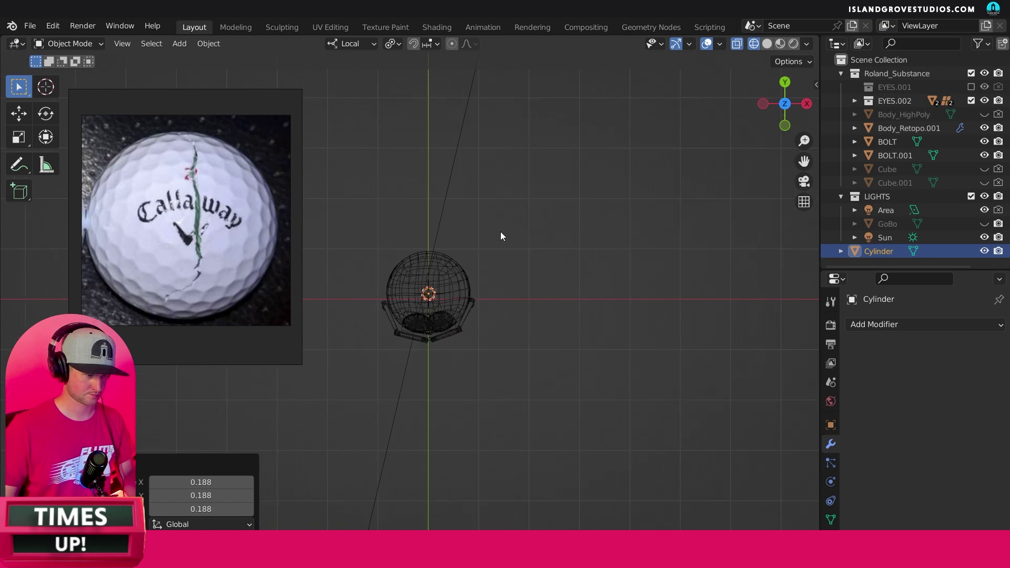
key(KP_Decimal)
key(s)
key(shift+z)
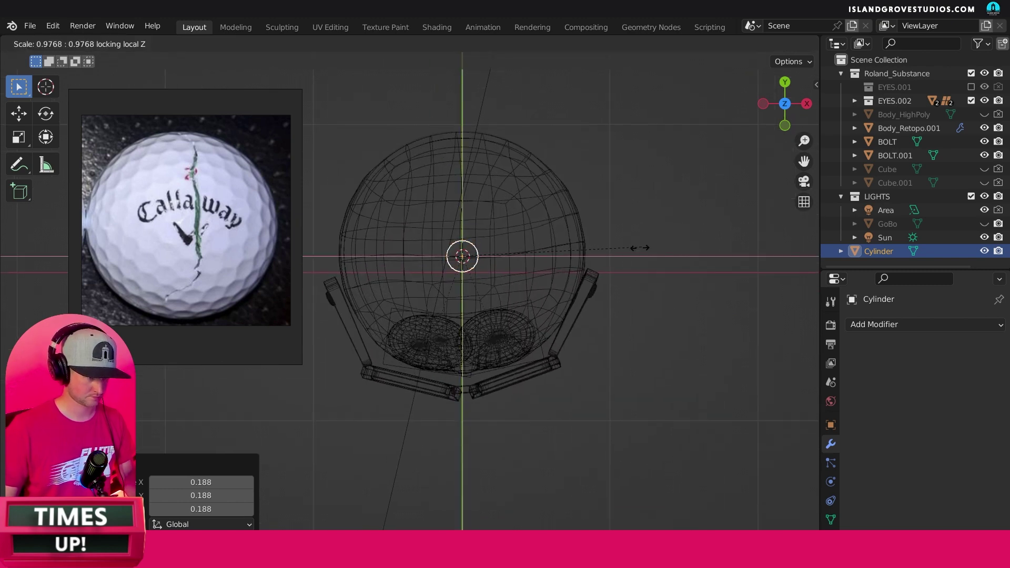
click(507, 292)
middle_drag(507, 291, 546, 249)
Step: Rotate the cylinder 90° about its local Y axis and check where its ends meet the side cracks
key(r)
key(y)
key(y)
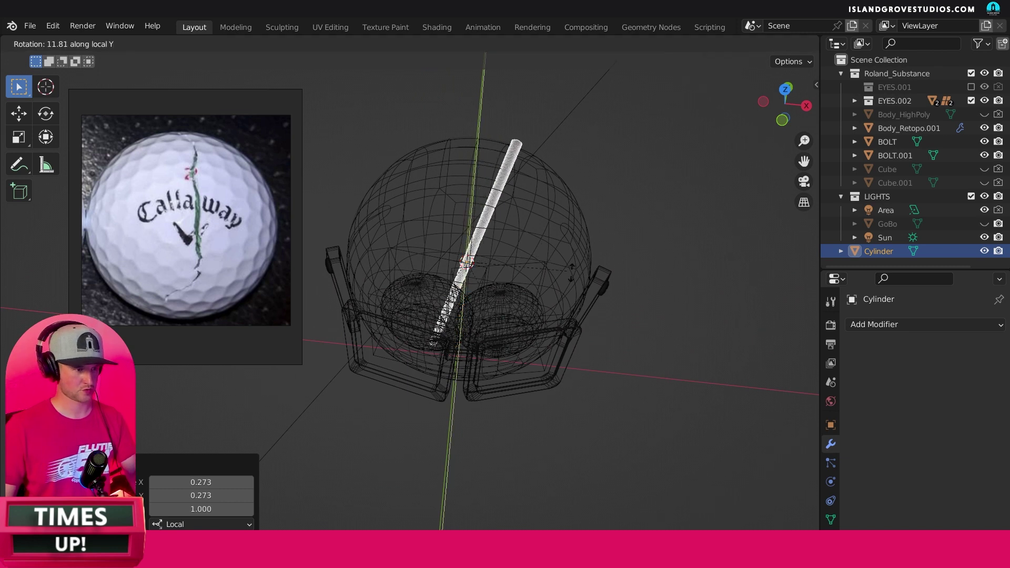
text(90)
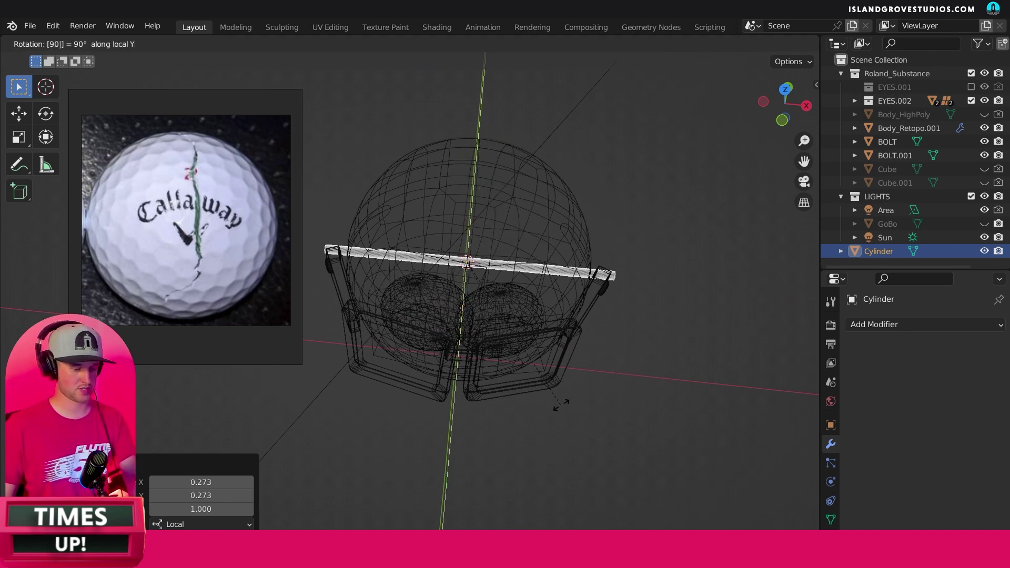
key(Return)
key(KP_3)
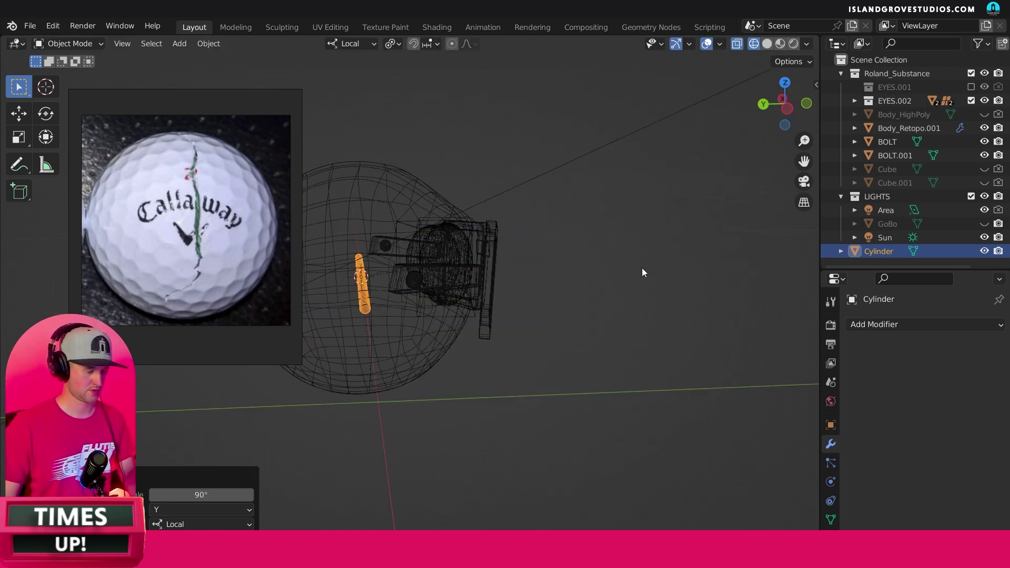
key(KP_1)
key(KP_3)
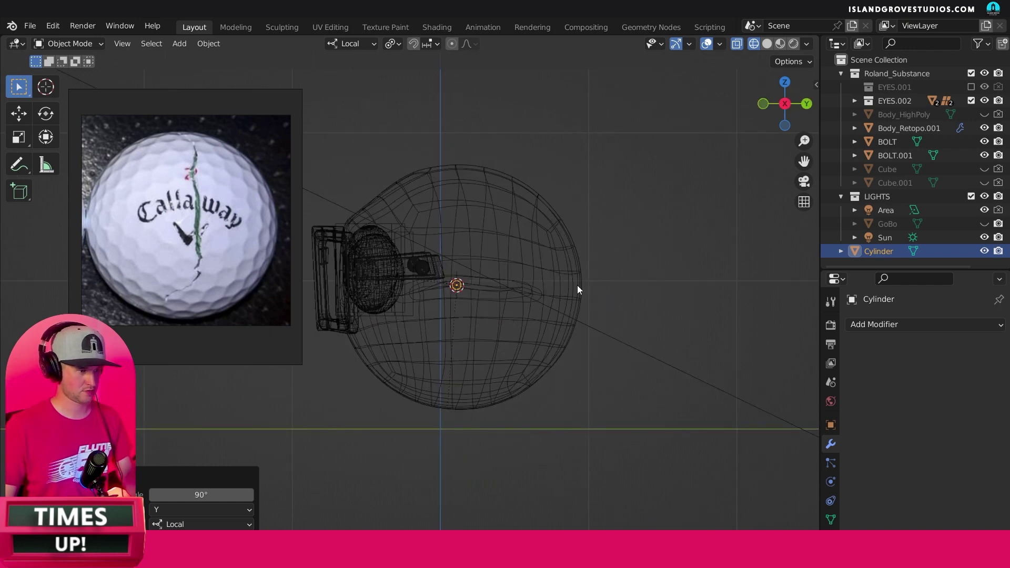
scroll(425, 287, up, 8)
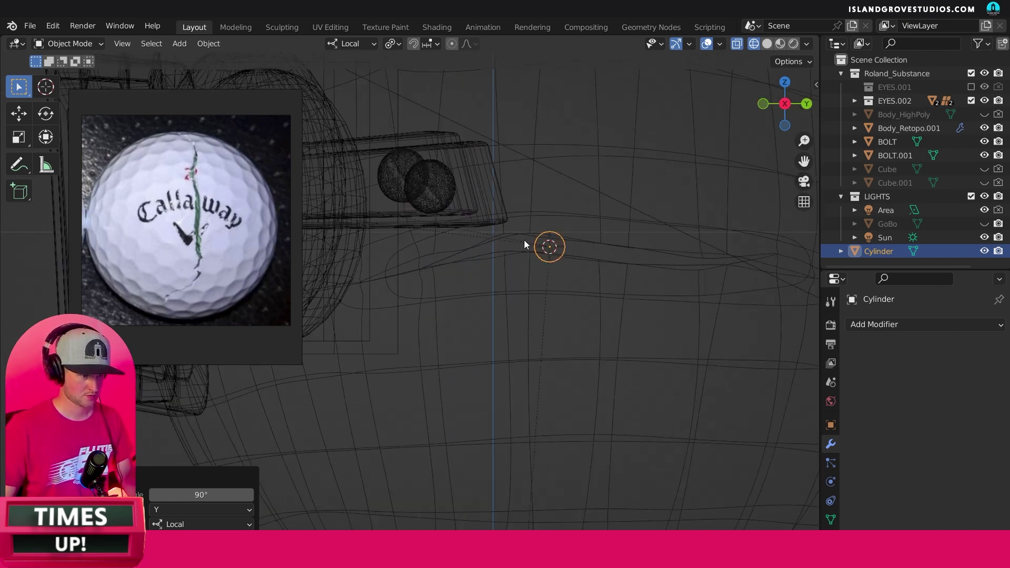
shift+middle_drag(563, 251, 409, 267)
ctrl+middle_drag(535, 266, 661, 228)
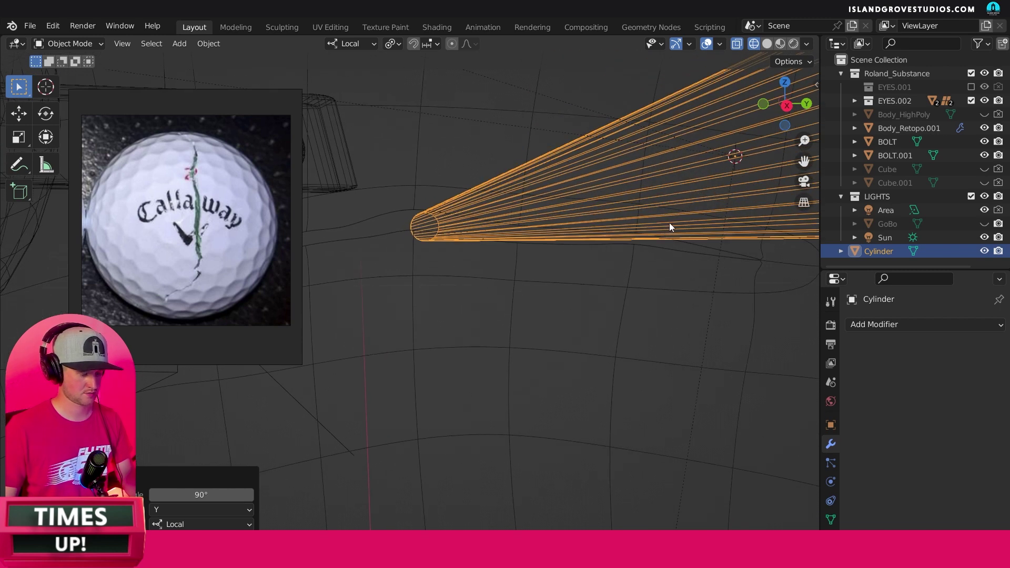
key(s)
key(shift+z)
right_click(631, 228)
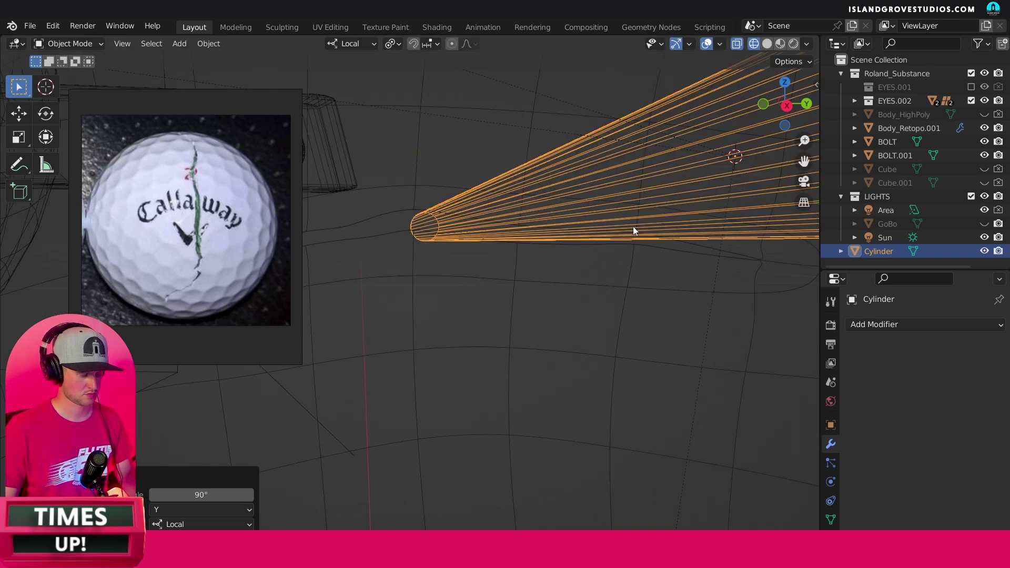
key(s)
key(Escape)
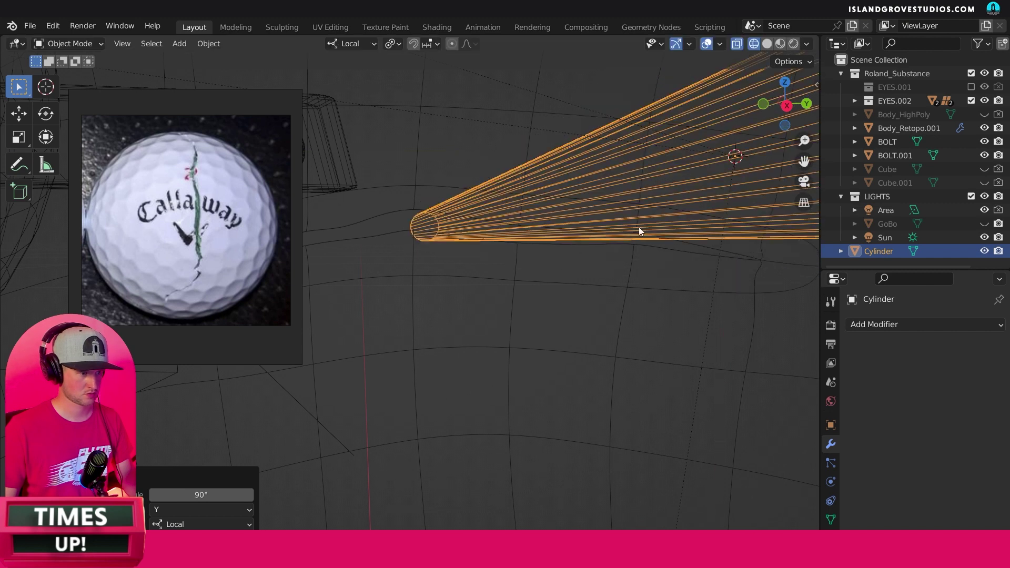
Step: Thin the horizontal cylinder further by a factor of 0.389 on its local X and Y axes
key(s)
key(shift+z)
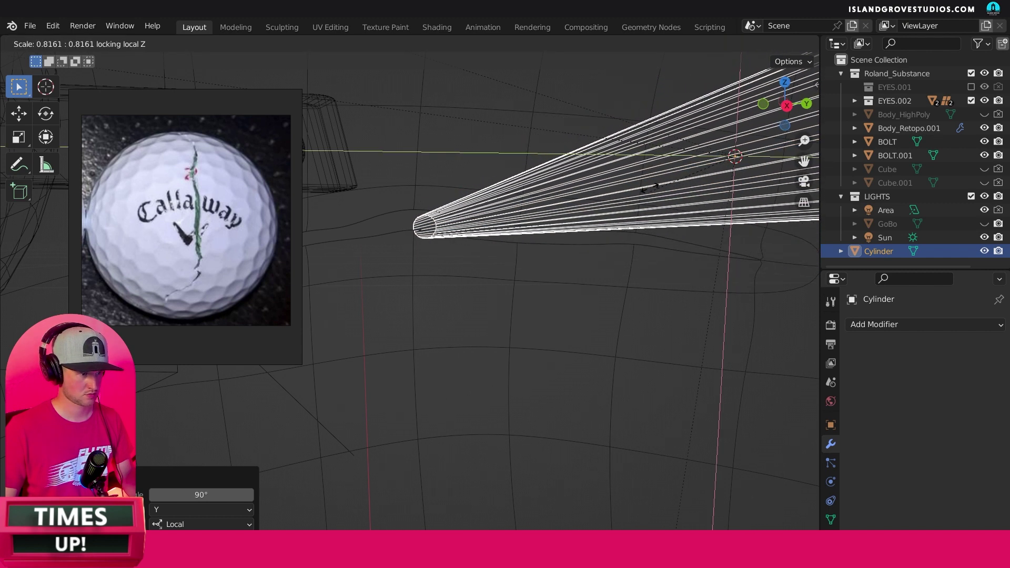
click(690, 157)
mouse_move(654, 194)
middle_down()
mouse_move(637, 203)
mouse_move(633, 191)
middle_up()
key(KP_1)
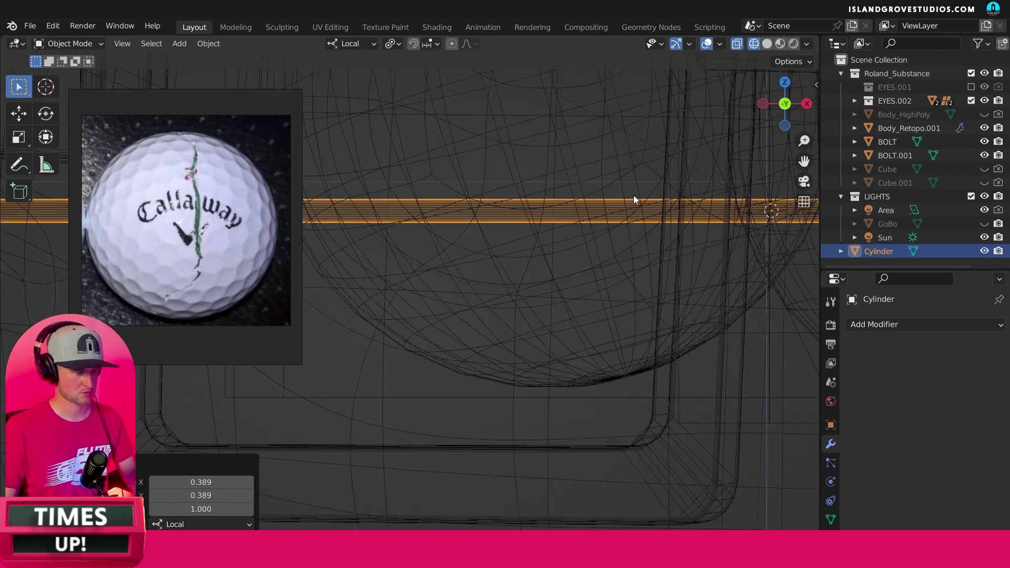
key(KP_3)
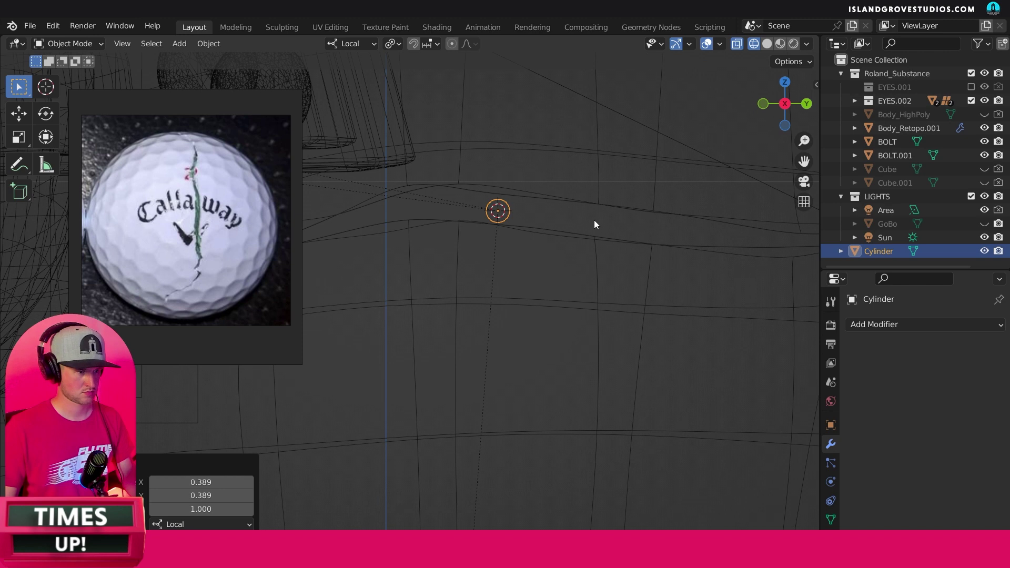
Step: Enter Edit Mode on the body and move the crack's lower boundary vertices beside the cylinder to adjust the opening
shift+middle_drag(569, 223, 544, 244)
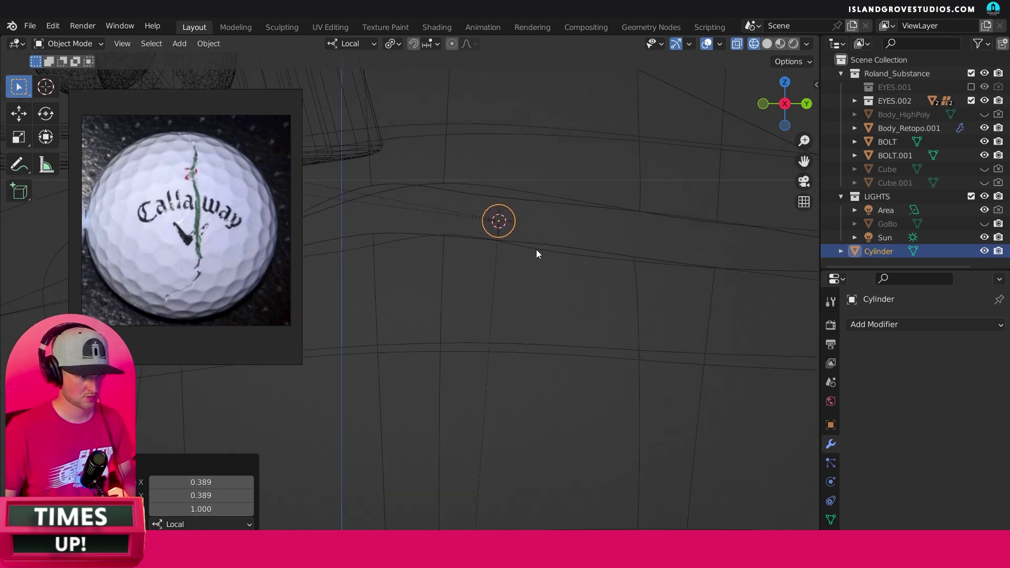
click(536, 253)
key(Tab)
drag(437, 222, 463, 247)
drag(563, 236, 525, 259)
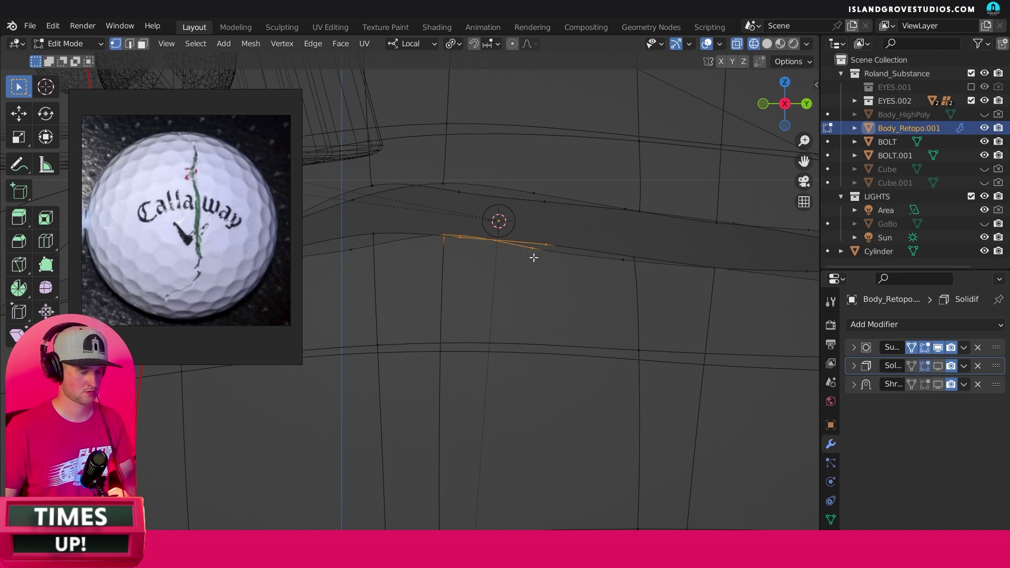
key(g)
click(532, 258)
key(g)
click(537, 233)
key(alt+a)
middle_drag(553, 239, 581, 246)
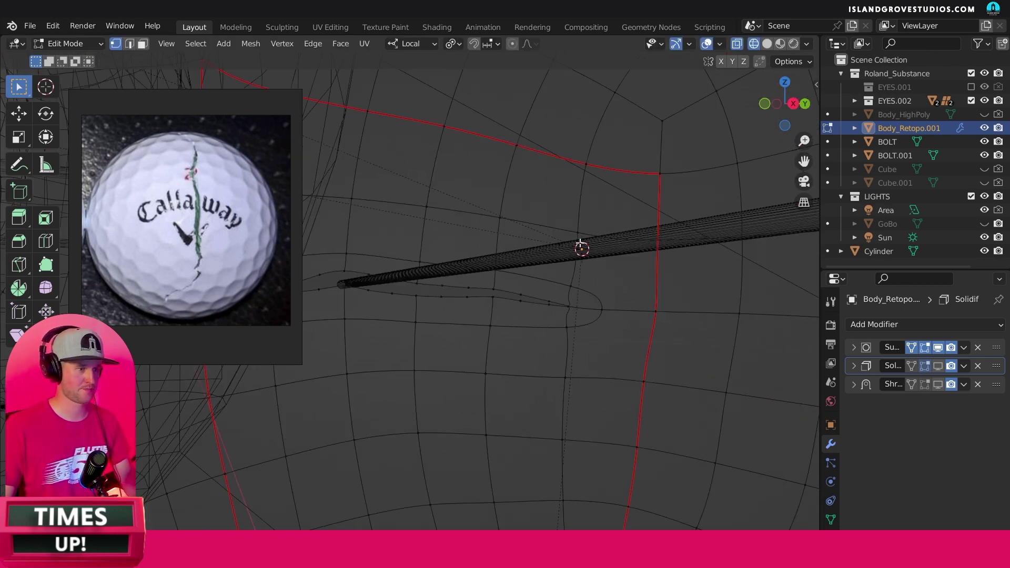
Step: Return to Object Mode, switch the viewport to solid shading and select the cylinder instead of the body
scroll(555, 315, down, 9)
key(Tab)
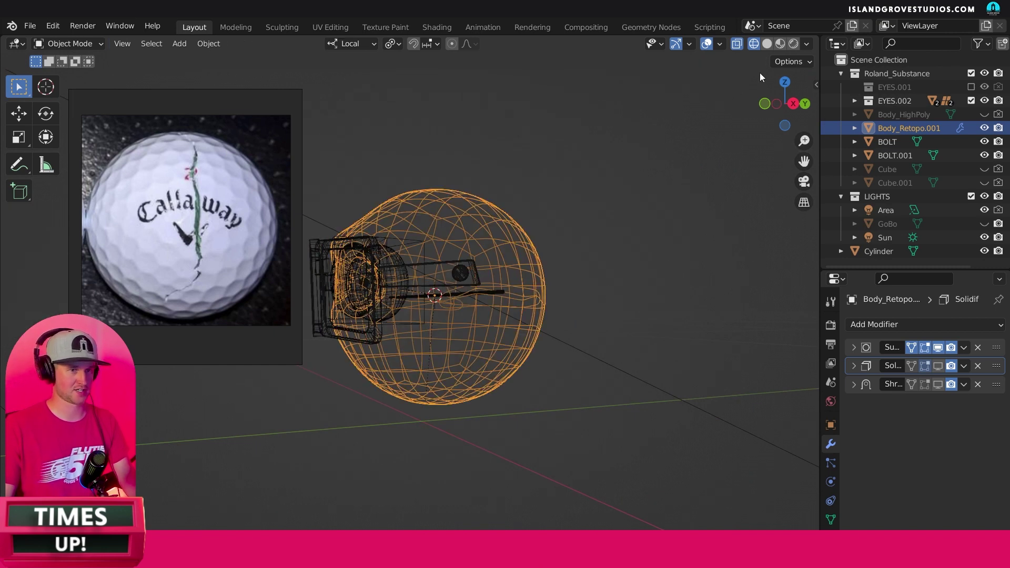
click(766, 44)
key(alt+a)
mouse_move(620, 244)
middle_down()
mouse_move(488, 298)
mouse_move(382, 316)
mouse_move(489, 348)
mouse_move(609, 342)
middle_up()
click(382, 320)
middle_drag(437, 315, 466, 316)
Step: Shorten the cylinder by a factor of 0.814 along its local Z axis, judged from the front
key(KP_1)
key(s)
key(x)
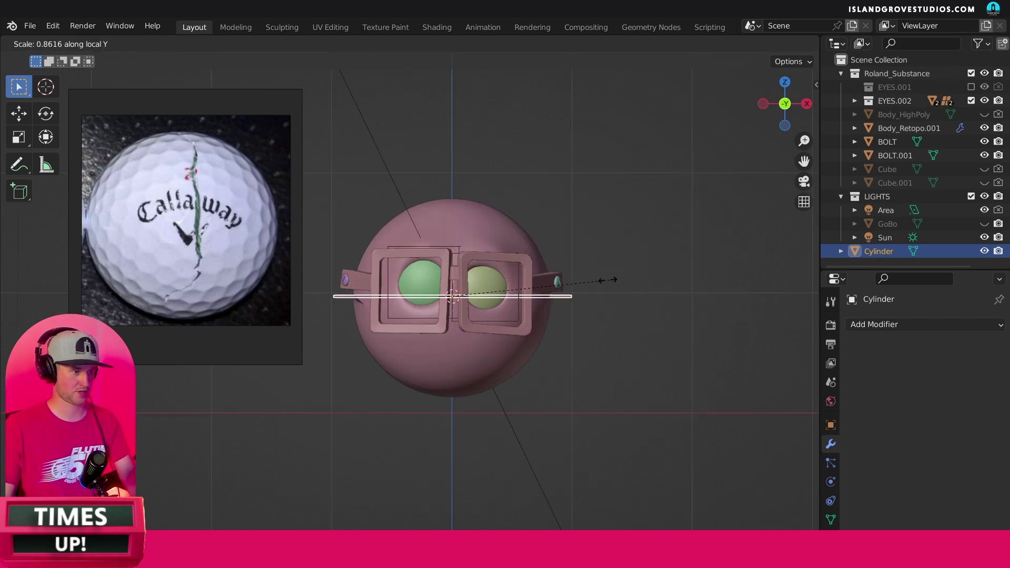
click(605, 281)
key(s)
key(z)
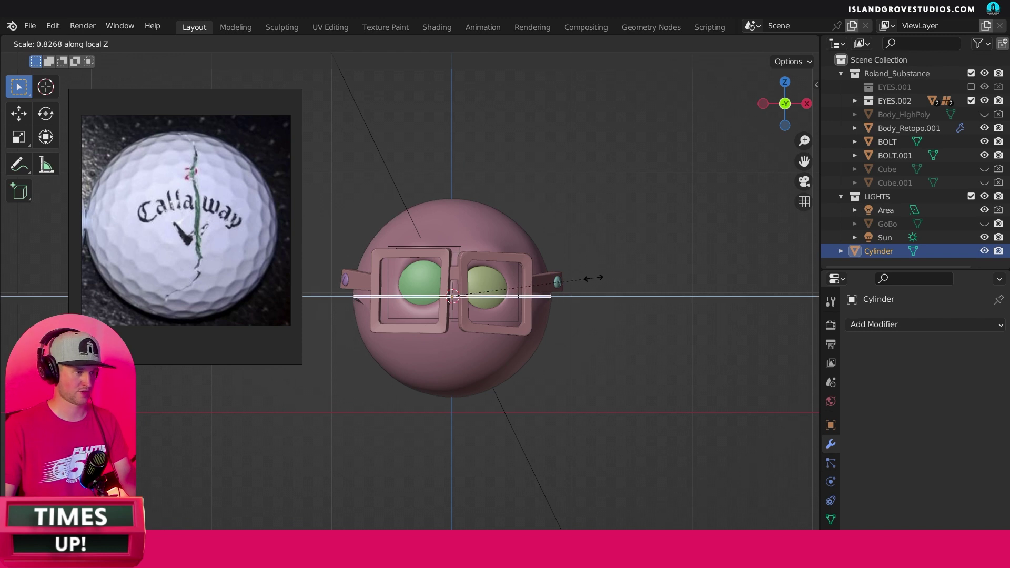
click(591, 278)
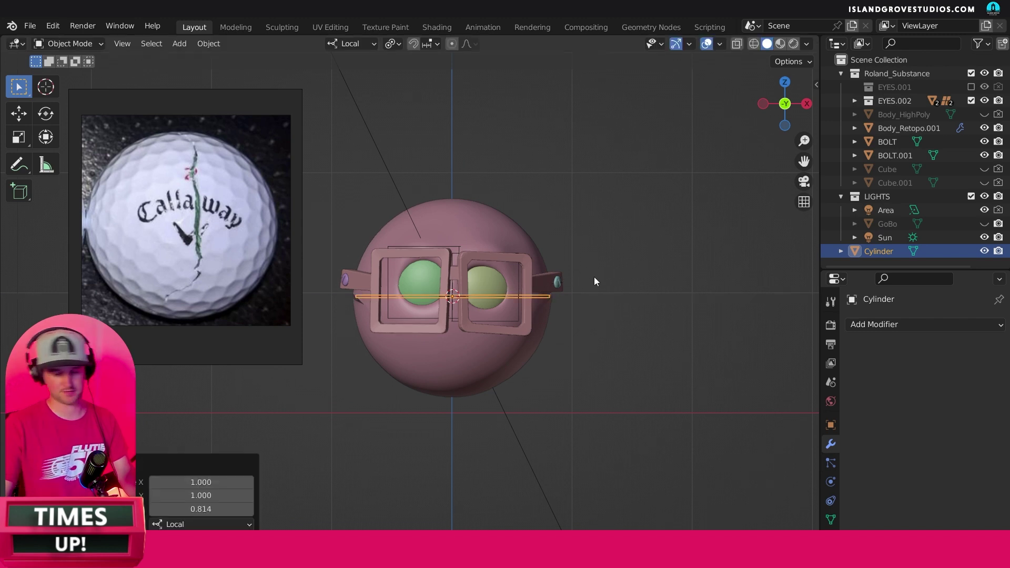
Step: Lengthen the cylinder by a factor of 1.059 along its local Z axis so its ends reach past the cracks
scroll(594, 277, up, 3)
shift+middle_drag(500, 348, 632, 285)
shift+middle_drag(633, 323, 633, 317)
key(s)
key(y)
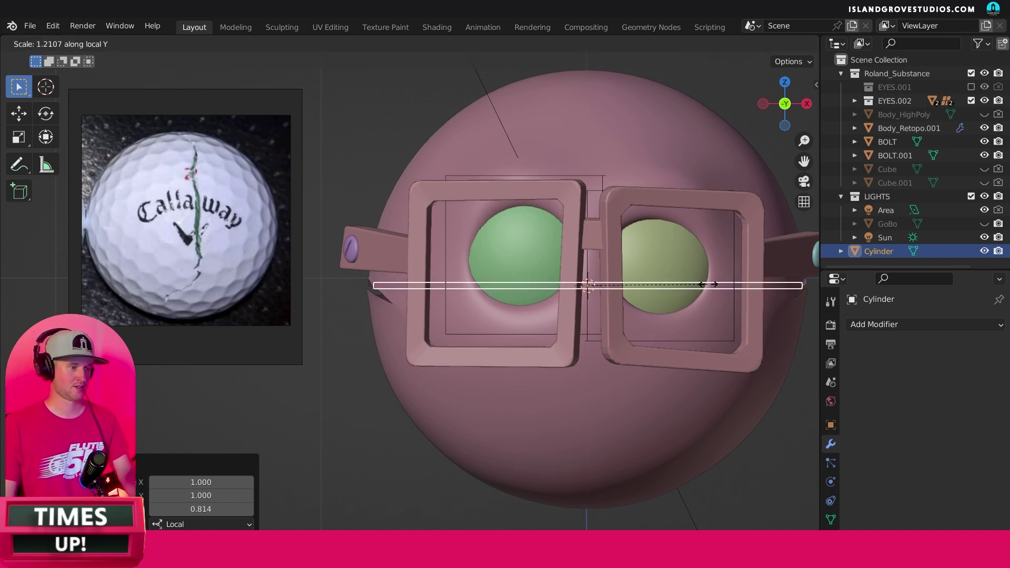
key(z)
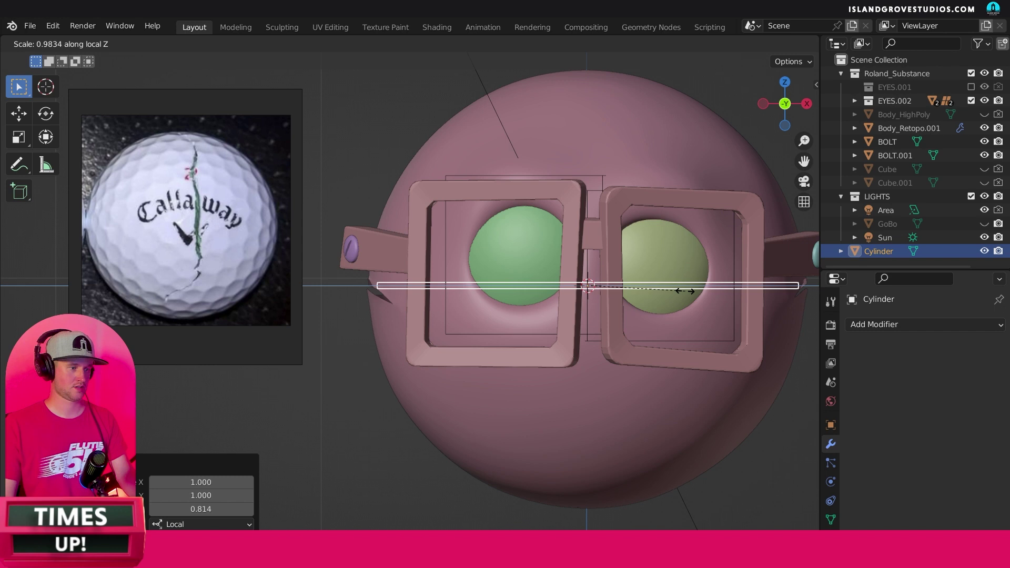
click(694, 298)
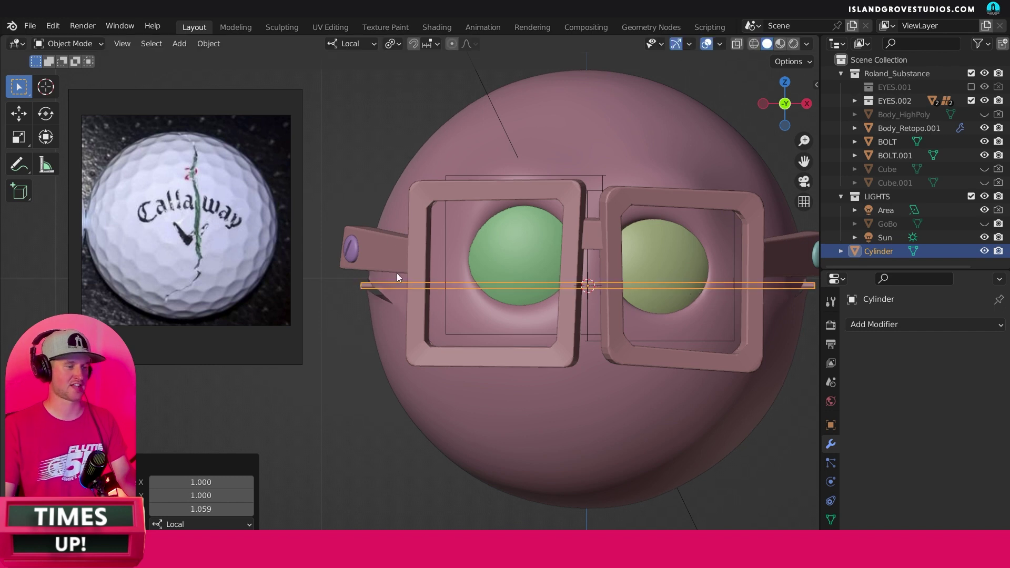
Step: Scale the cylinder up uniformly by a factor of 1.751, judged from the side so its diameter fills the crack opening
middle_drag(413, 270, 409, 294)
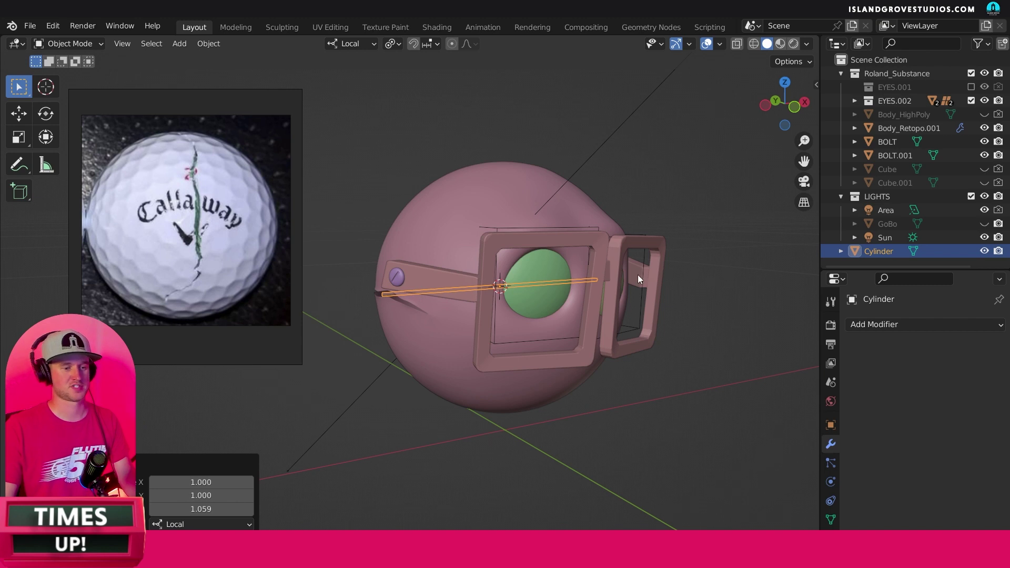
middle_drag(454, 305, 510, 328)
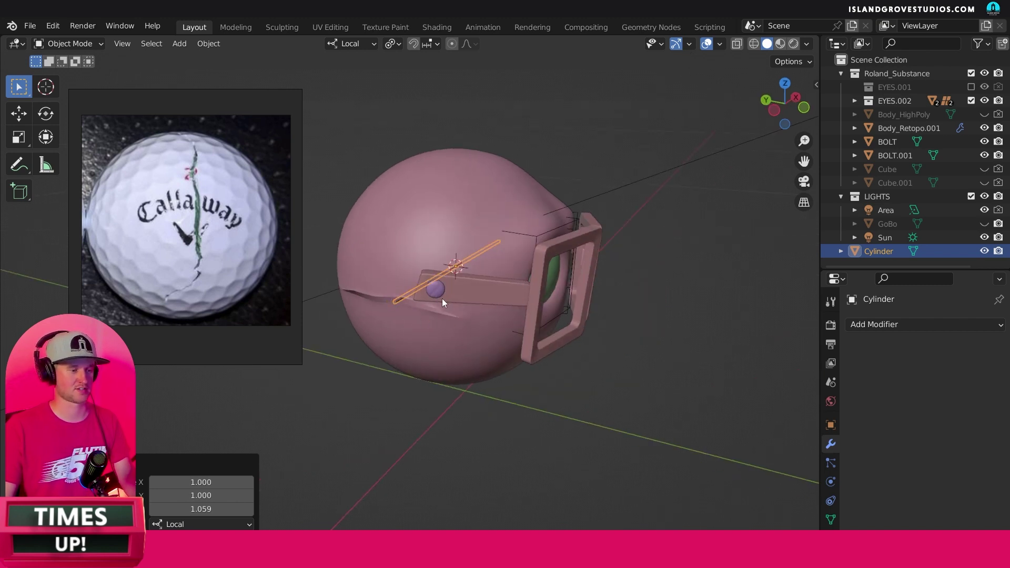
middle_drag(443, 298, 468, 295)
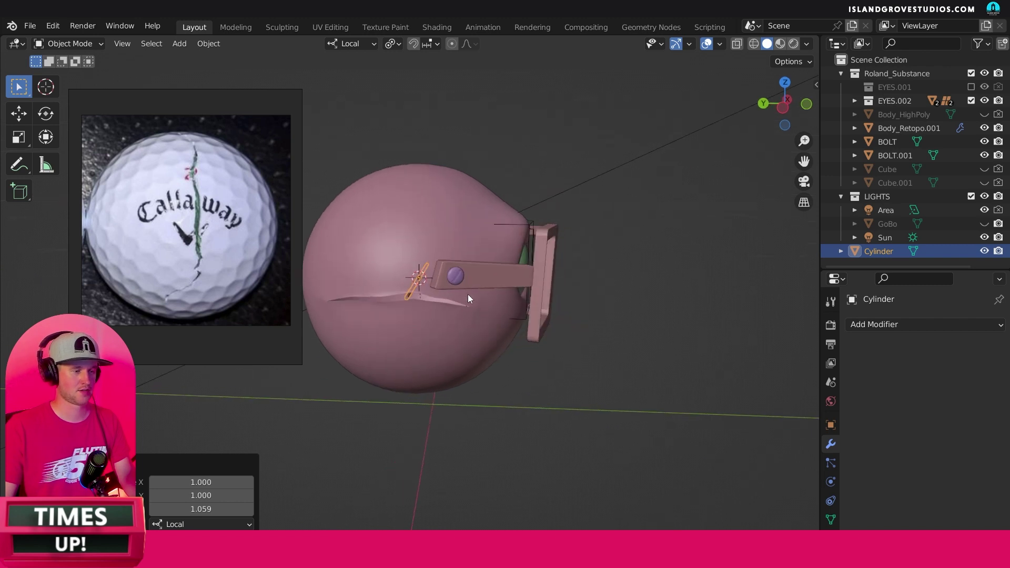
key(KP_1)
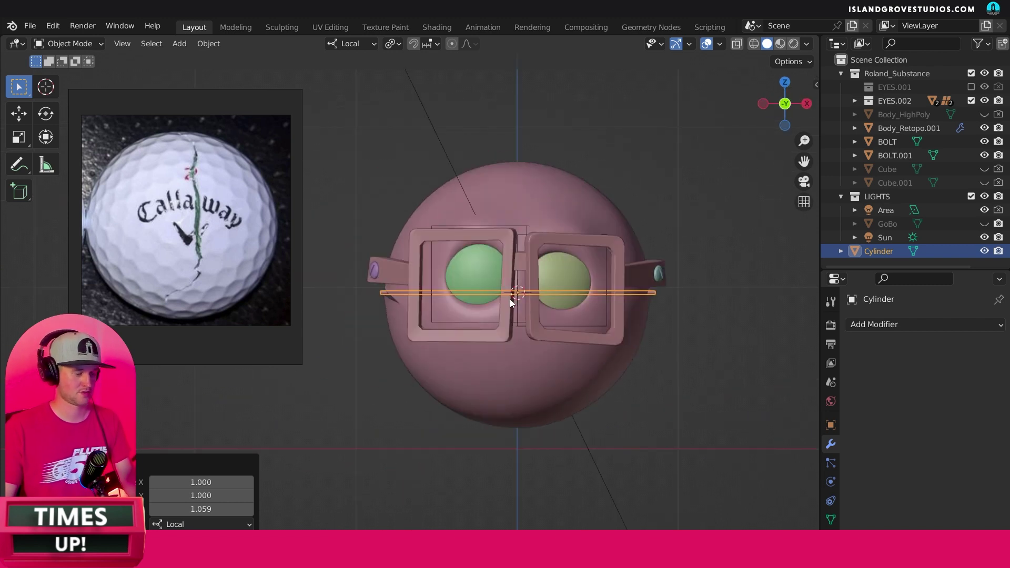
key(KP_3)
scroll(548, 298, up, 5)
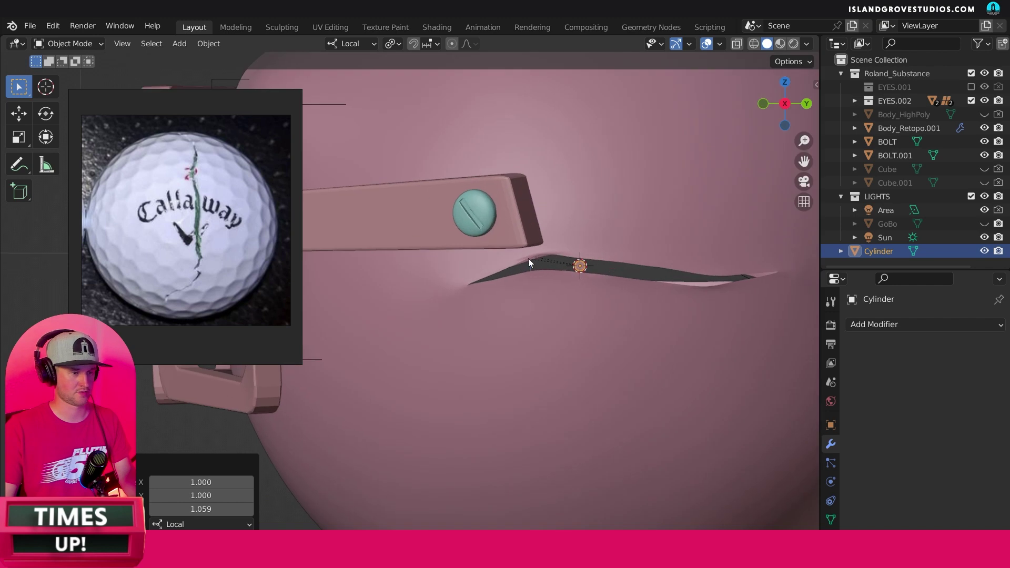
scroll(528, 262, up, 6)
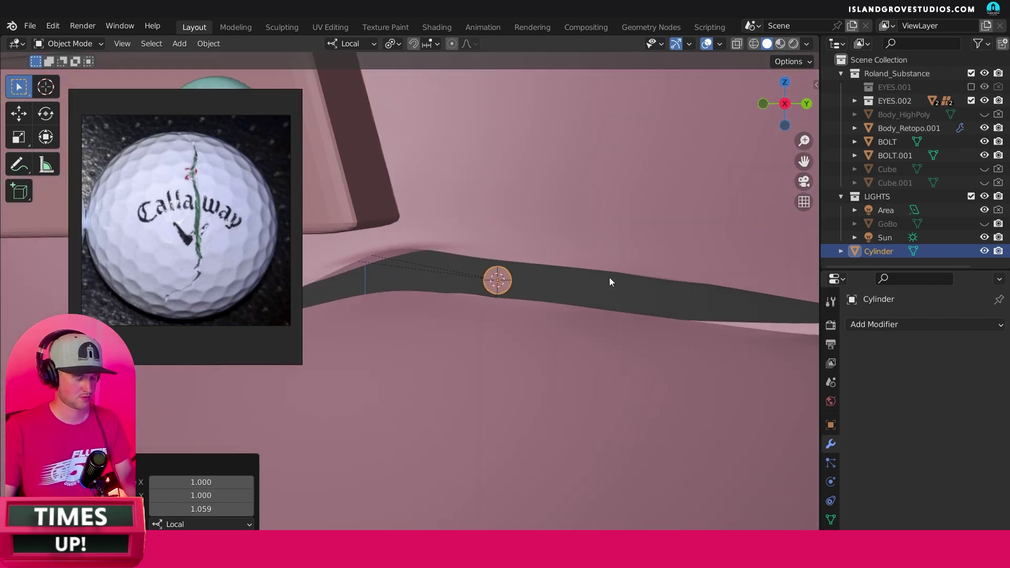
key(s)
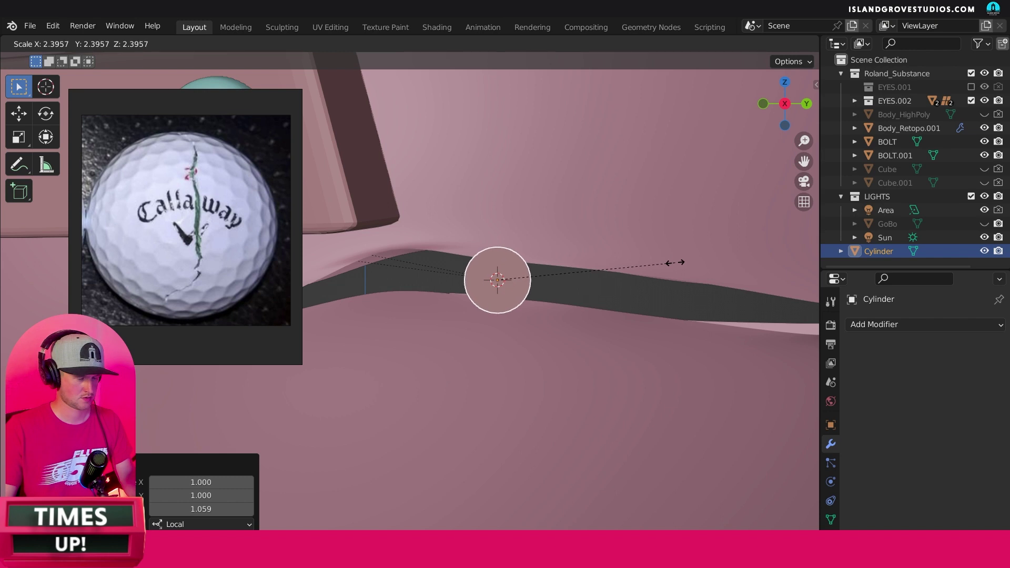
click(626, 273)
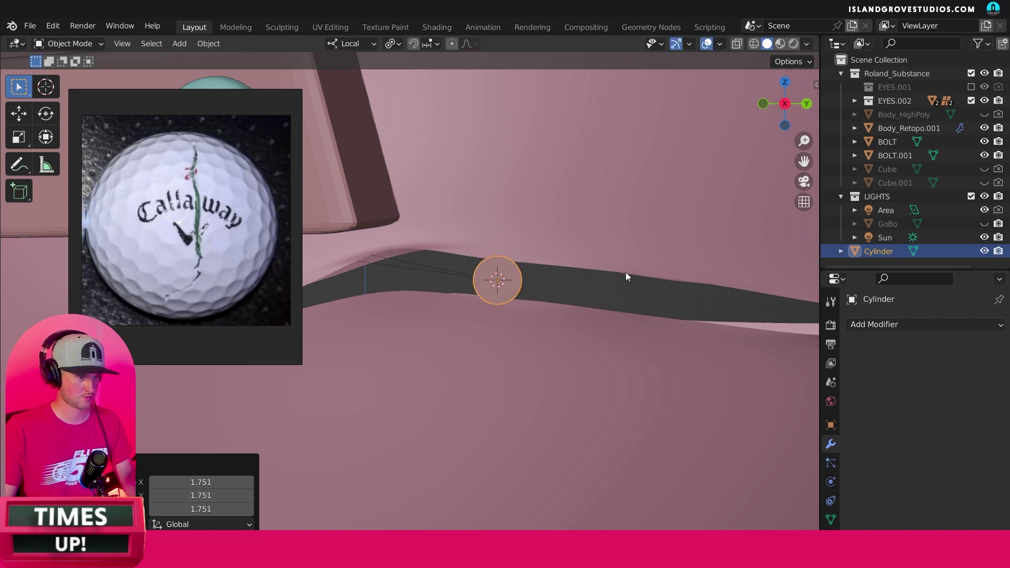
Step: Shorten the cylinder by a factor of 0.557 along its local Z axis, judged from the front against the body's width
scroll(578, 315, down, 4)
scroll(537, 332, down, 4)
middle_drag(513, 324, 638, 322)
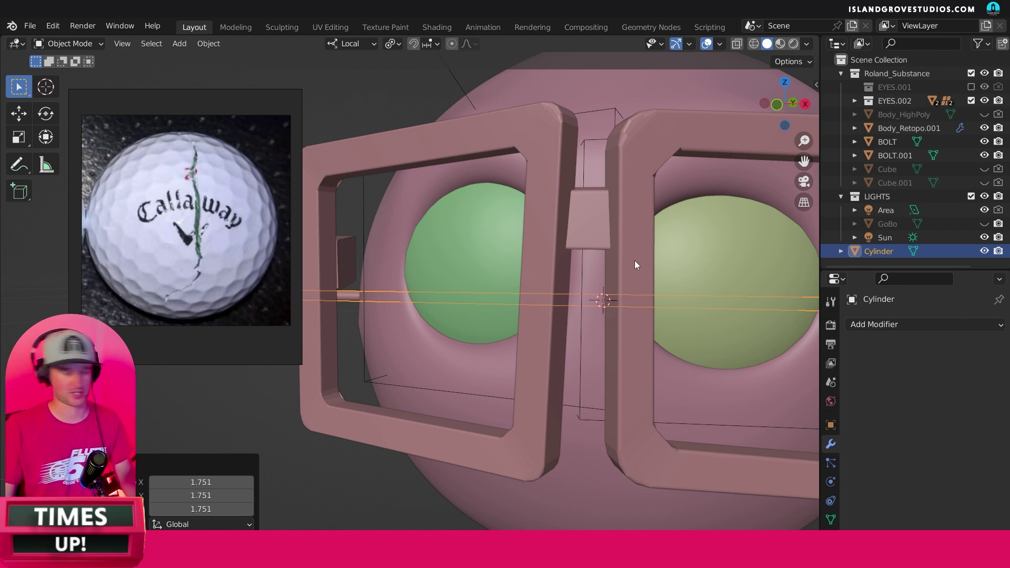
scroll(613, 300, down, 6)
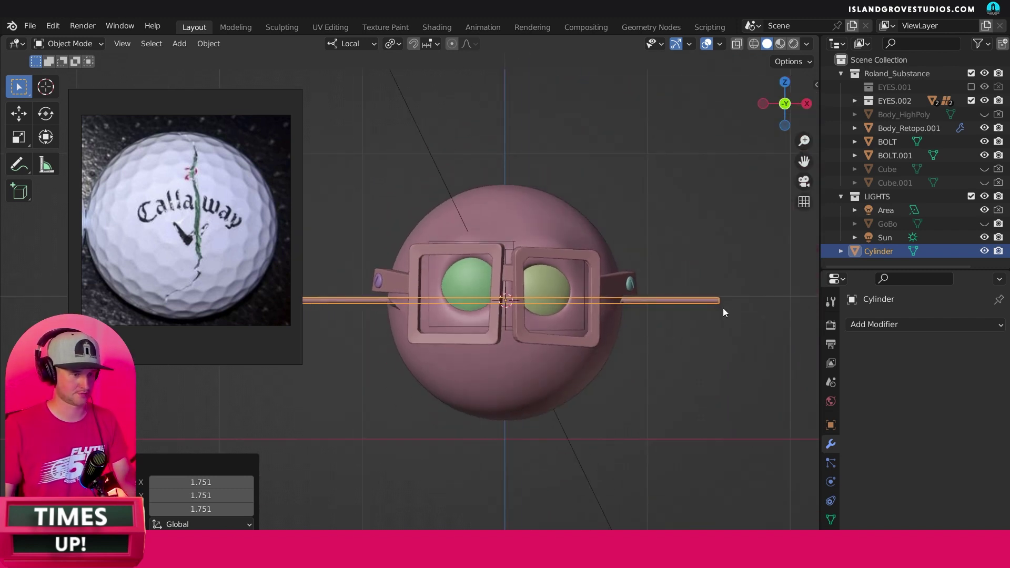
key(s)
key(z)
key(z)
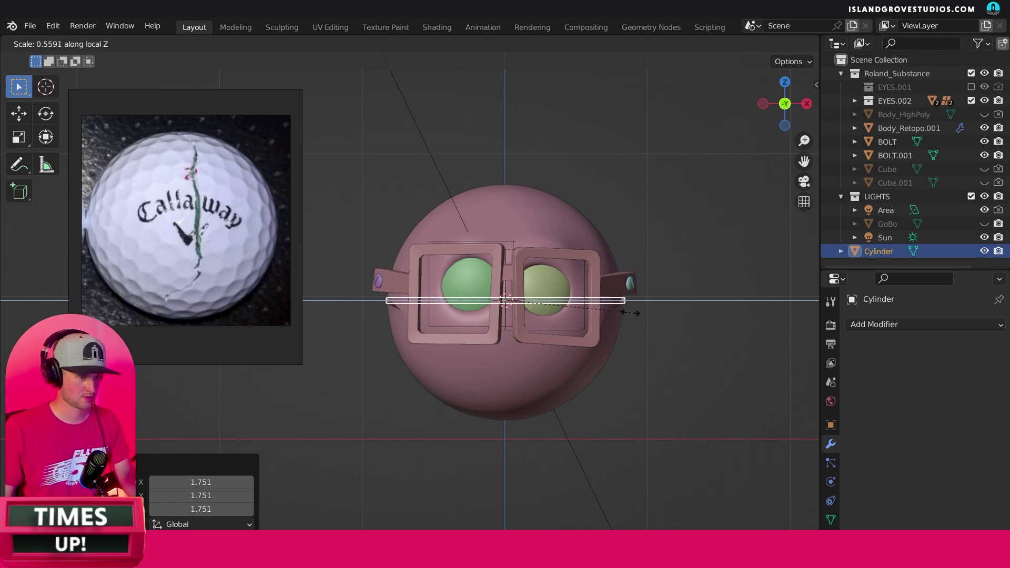
click(630, 314)
scroll(588, 293, up, 5)
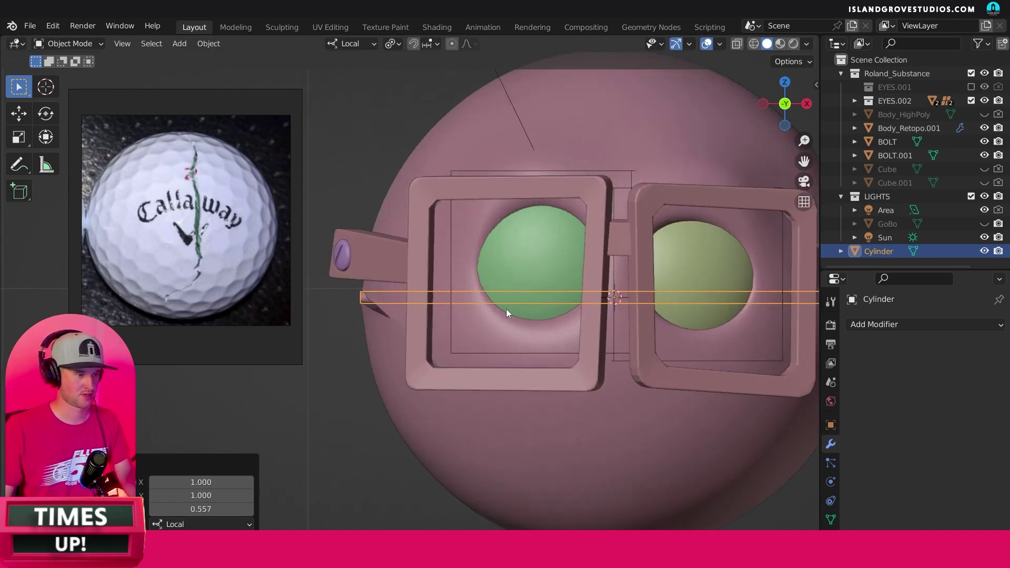
Step: Deselect the cylinder and glasses and examine how the cylinder sits in the cracks on both sides of the body
middle_drag(362, 256, 376, 311)
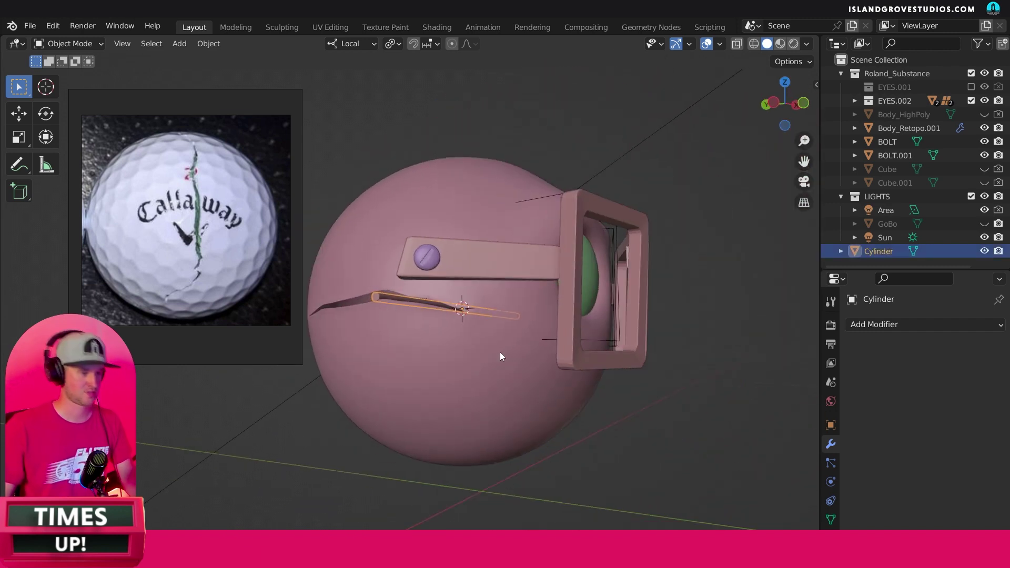
click(641, 291)
click(712, 231)
scroll(598, 336, down, 3)
middle_drag(598, 335, 556, 355)
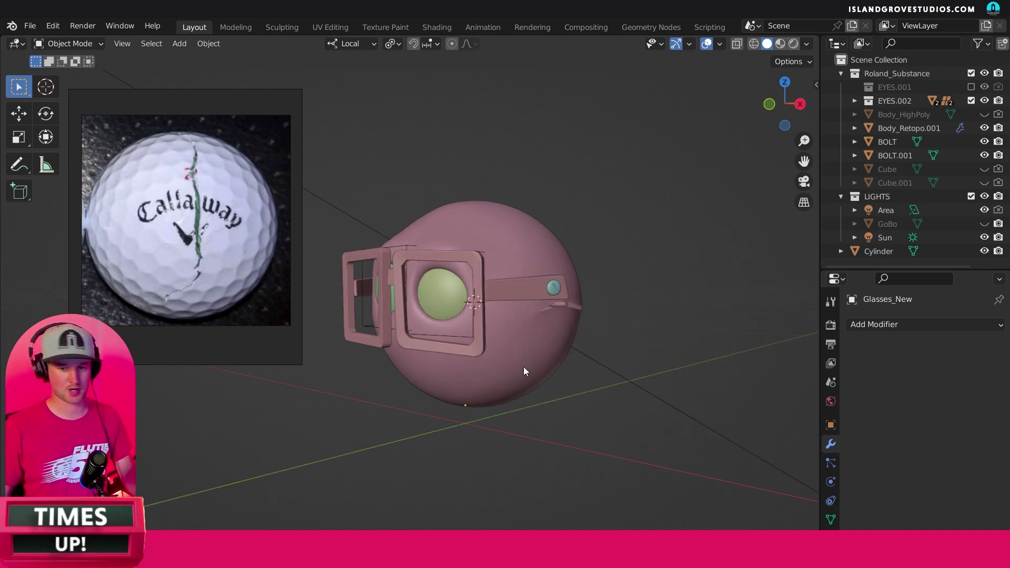